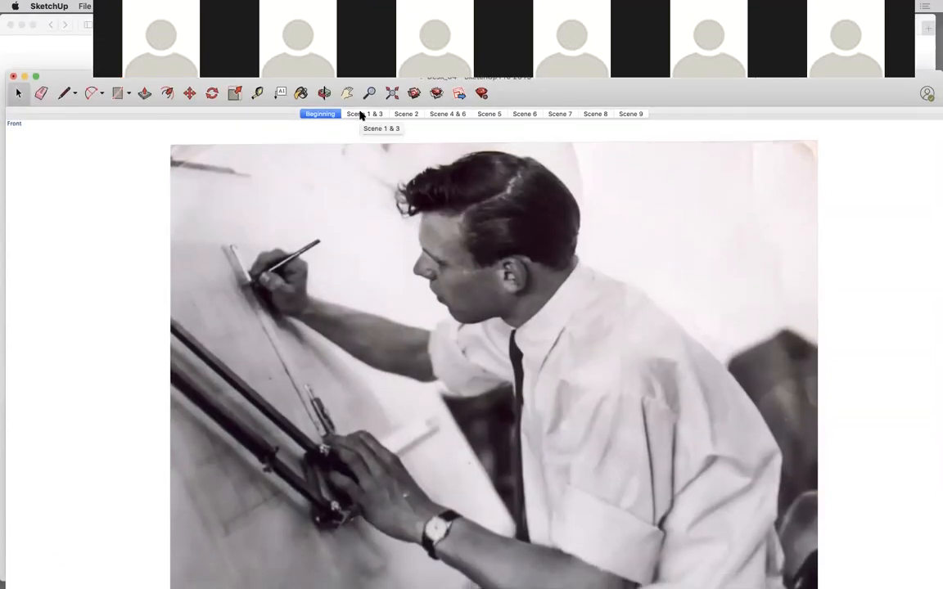
# Step: Compare the front perspective desk sketch in Scene 1 & 3 with the orthographic views in Scene 2
pyautogui.click(360, 115)
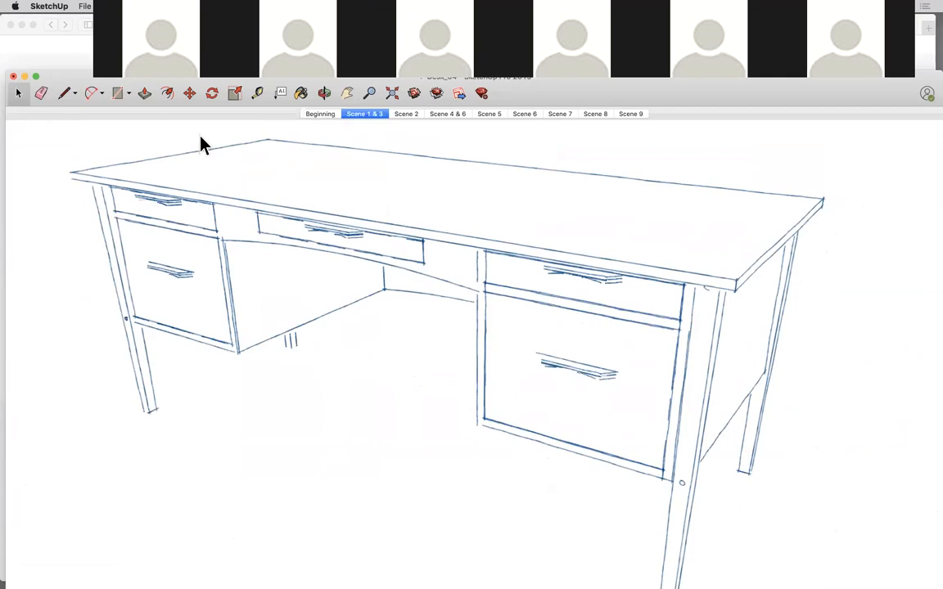
pyautogui.doubleClick(66, 75)
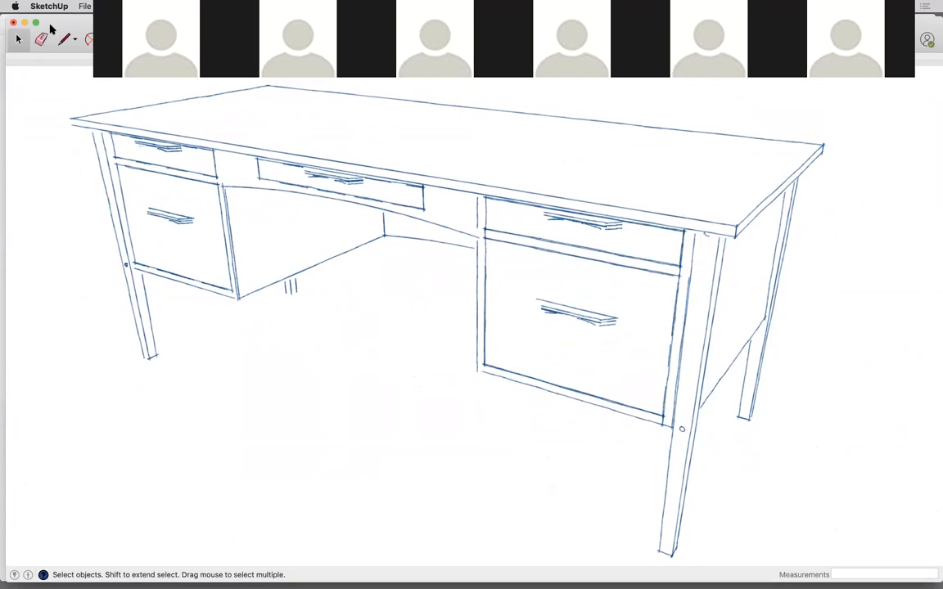
pyautogui.moveTo(60, 25)
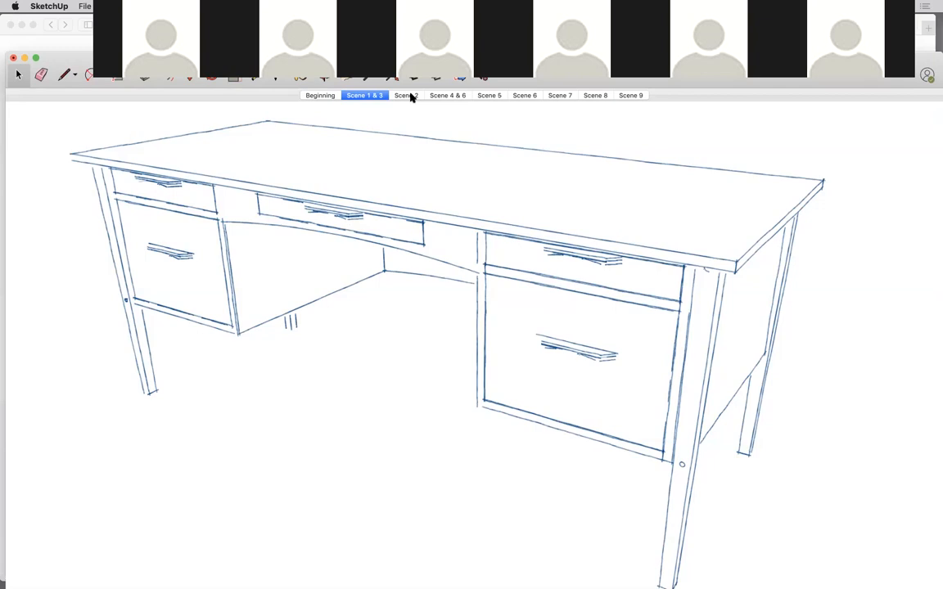
pyautogui.click(406, 96)
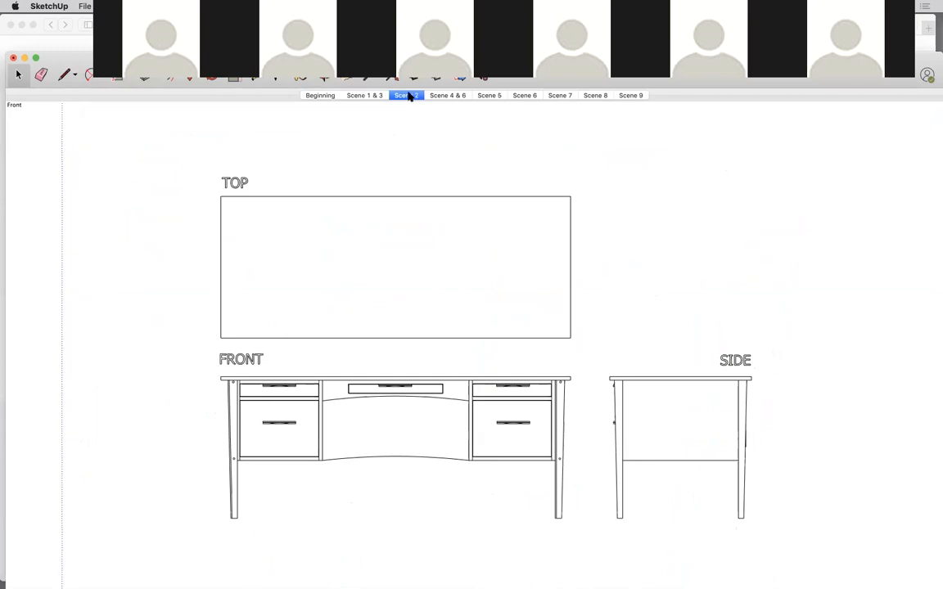
pyautogui.click(373, 96)
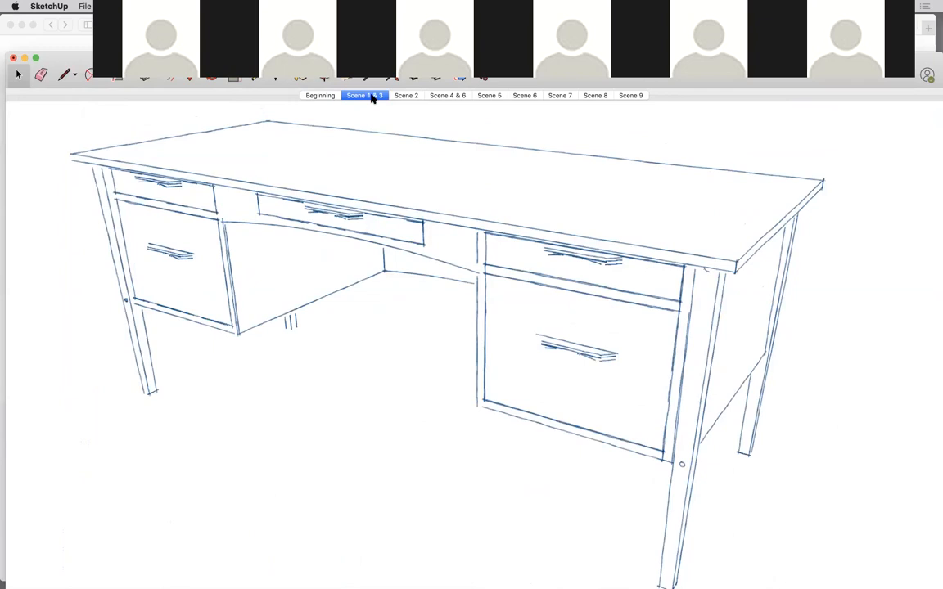
# Step: Examine the desk's rear sketch, its orthographic views and the cutaway drawings in Scenes 4 & 6, 5, 6 and 7
pyautogui.click(446, 96)
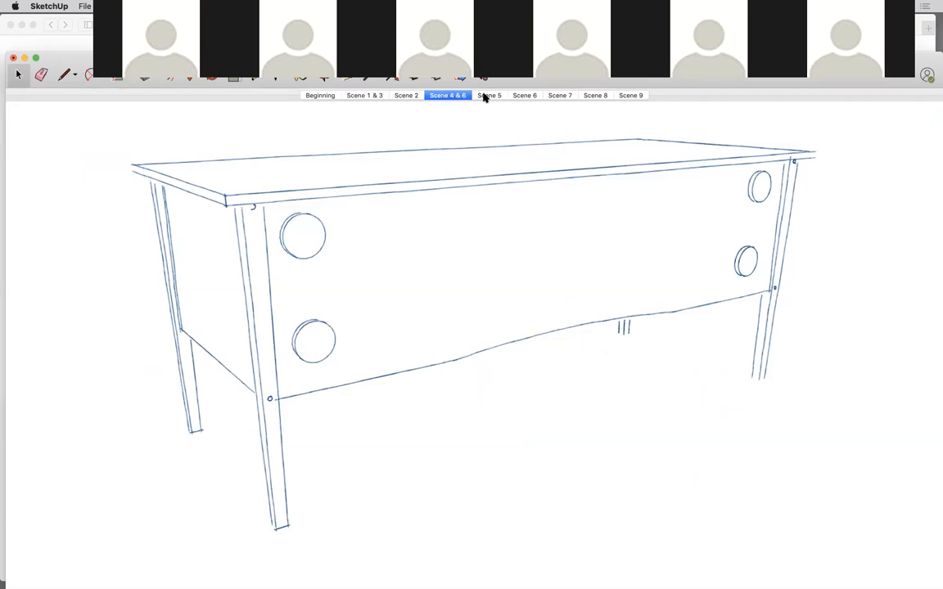
pyautogui.click(485, 95)
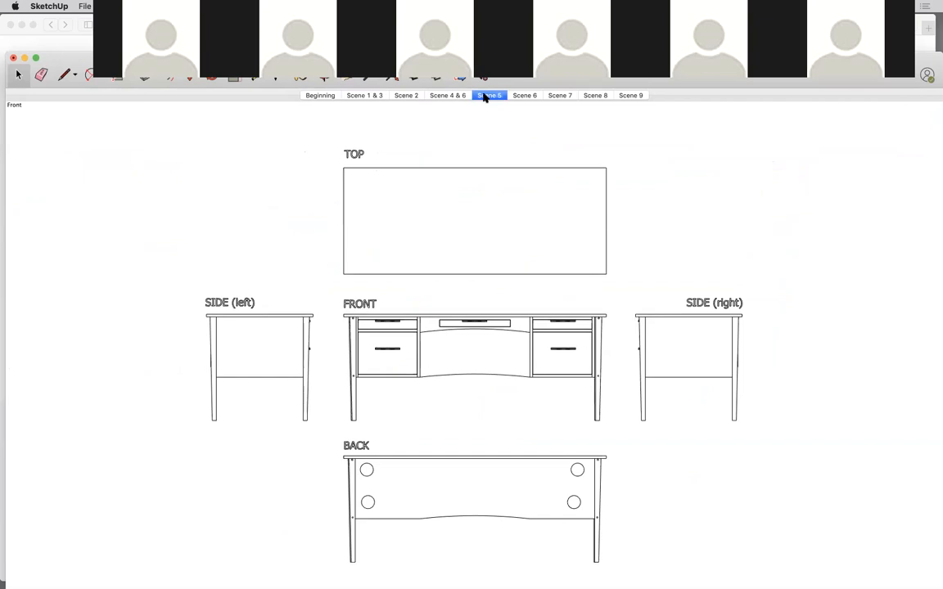
pyautogui.click(457, 96)
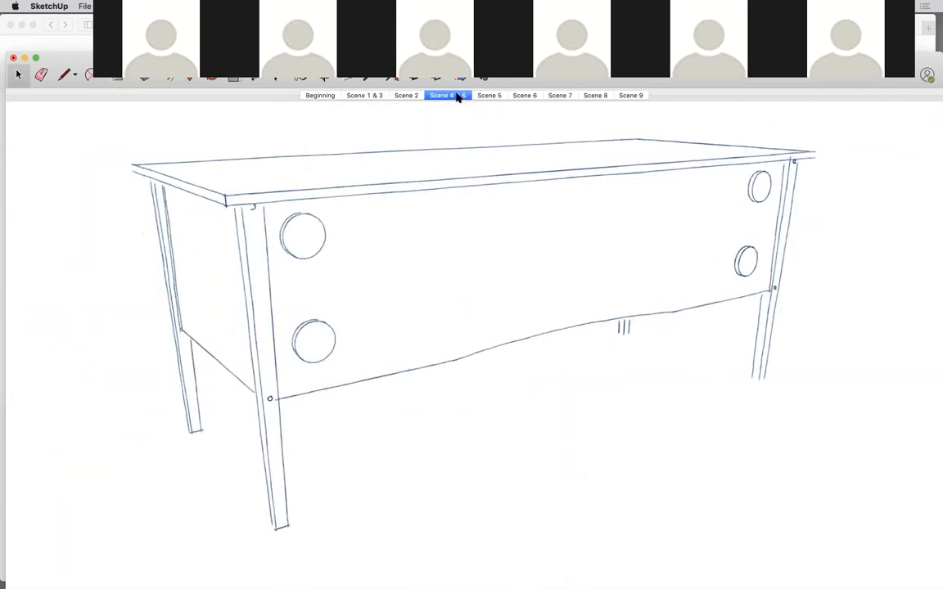
pyautogui.click(524, 96)
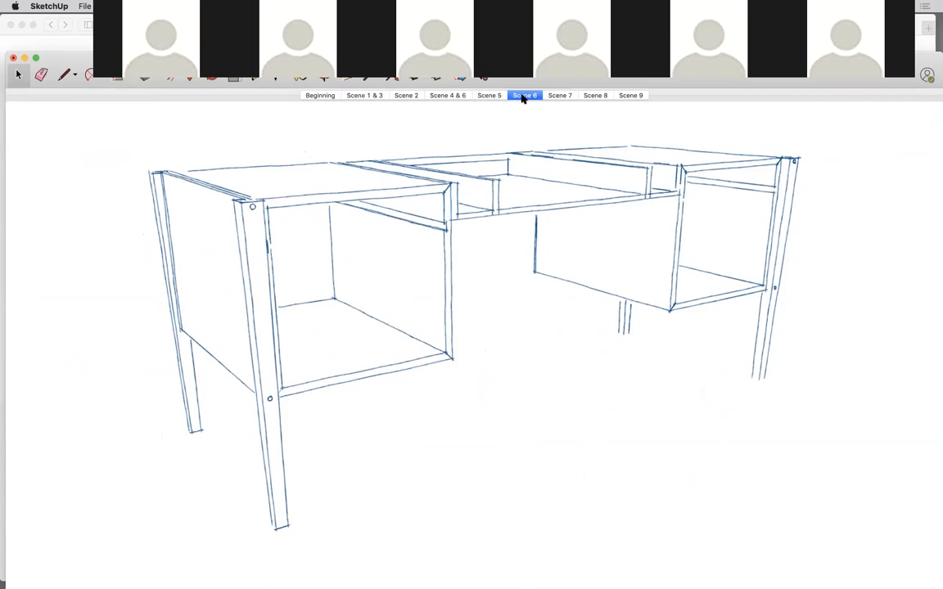
pyautogui.click(563, 96)
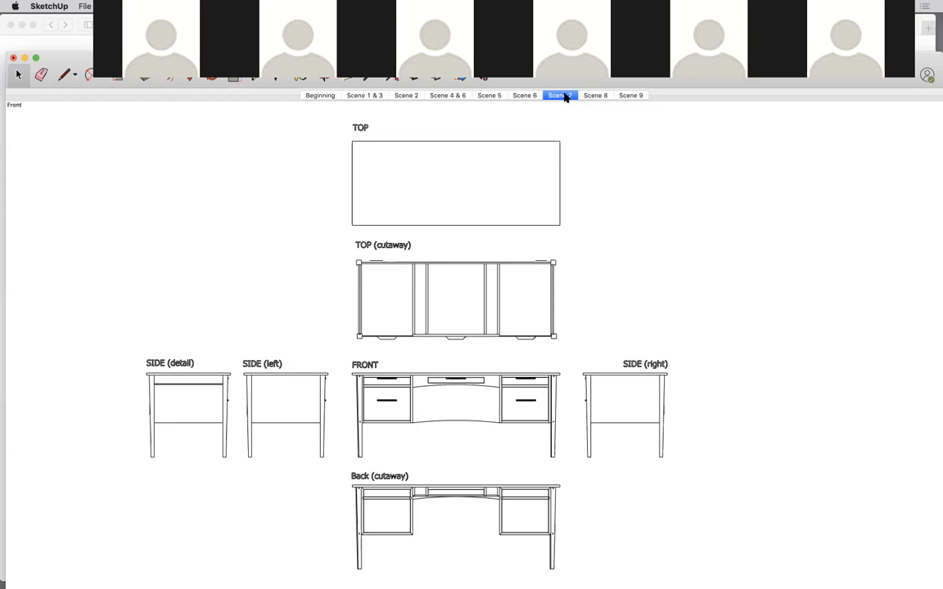
# Step: Delete the desktop and the back panel from the 3D desk model in Scene 8 to expose its interior
pyautogui.click(596, 96)
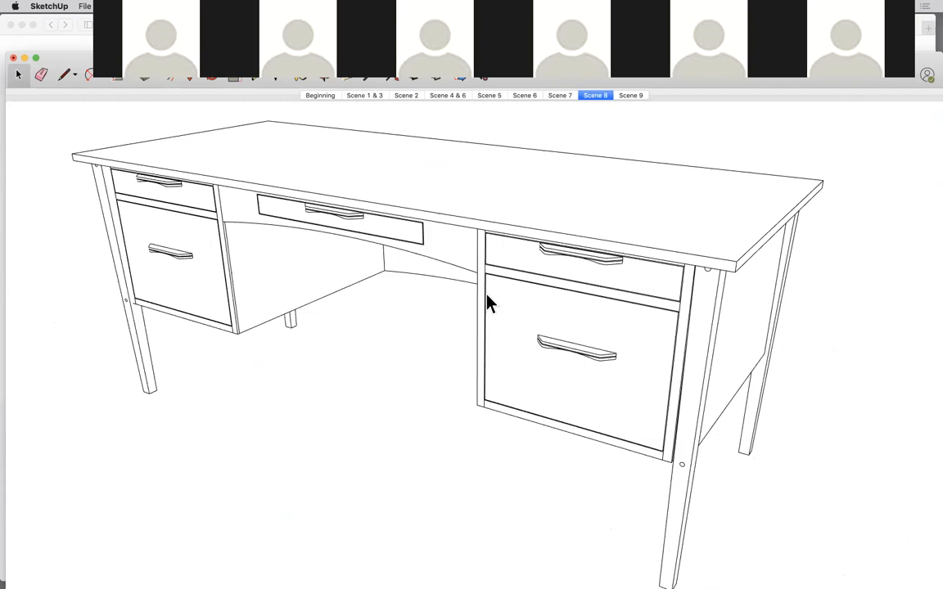
pyautogui.press('o')
pyautogui.moveTo(593, 266); pyautogui.dragTo(532, 357)
pyautogui.press('4')
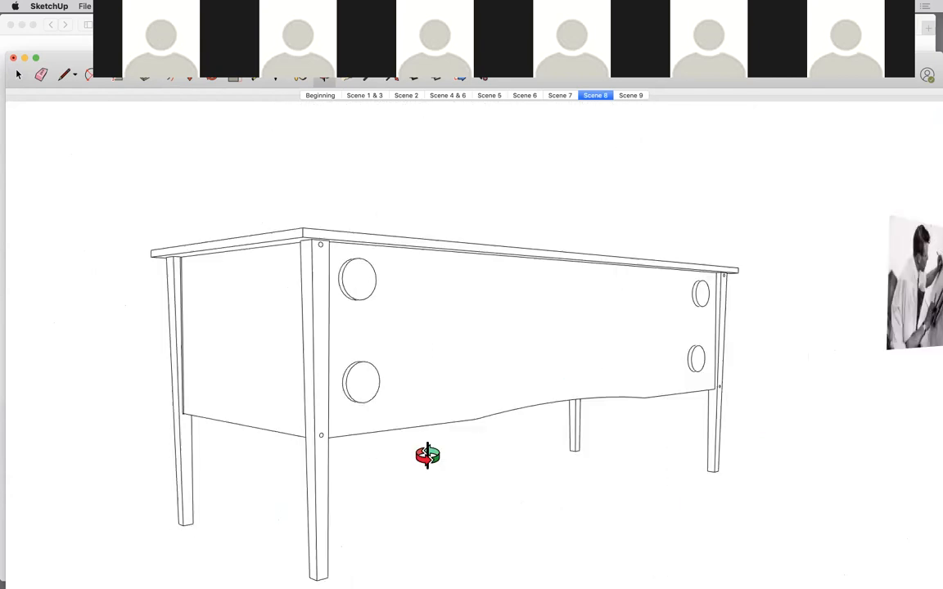
pyautogui.moveTo(467, 311); pyautogui.dragTo(573, 404)
pyautogui.press('space')
pyautogui.click(420, 336)
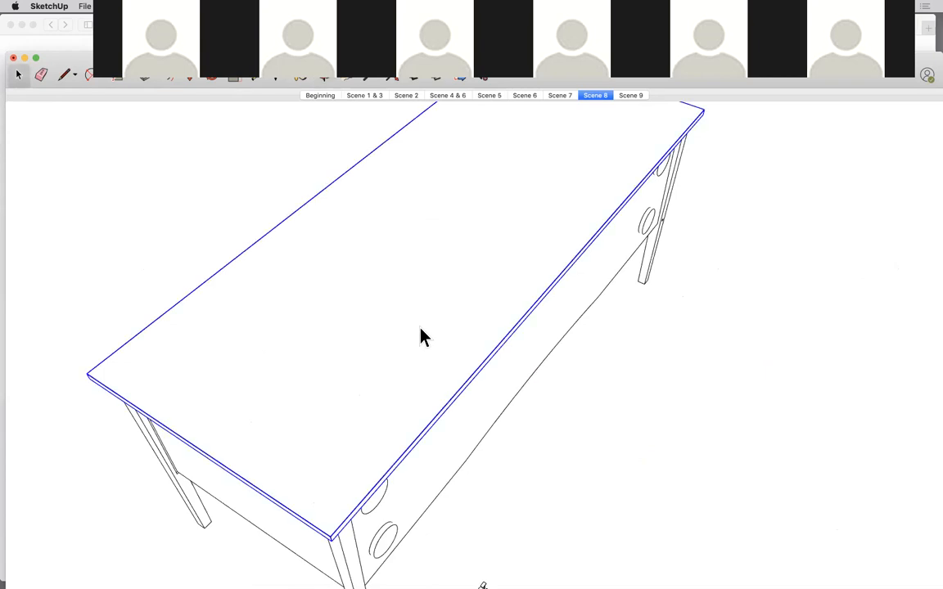
pyautogui.press('Delete')
pyautogui.click(472, 403)
pyautogui.press('Delete')
pyautogui.press('o')
pyautogui.moveTo(522, 418); pyautogui.dragTo(568, 351)
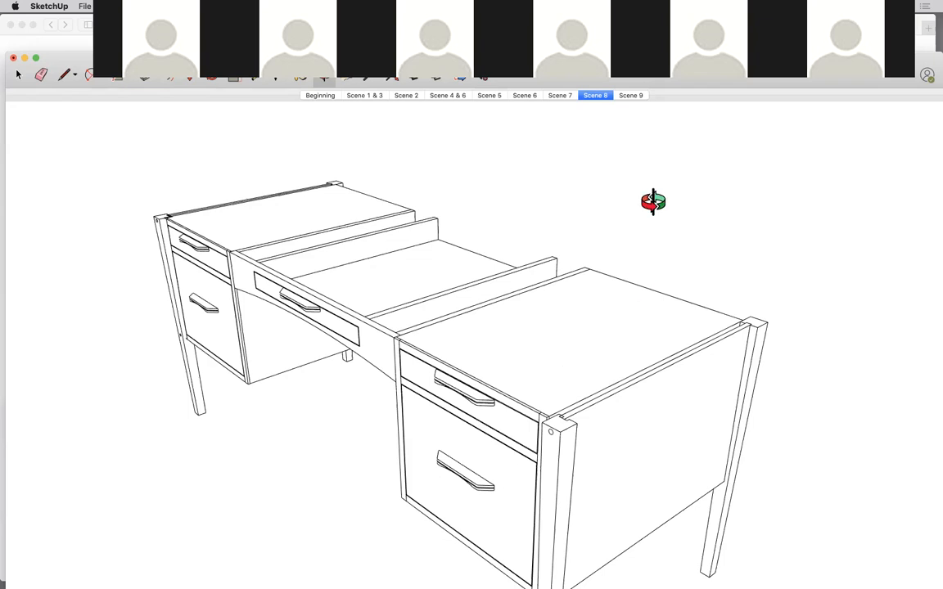
# Step: Inspect the textured wooden desk with shadows in Scene 9 from the front and the side
pyautogui.click(631, 96)
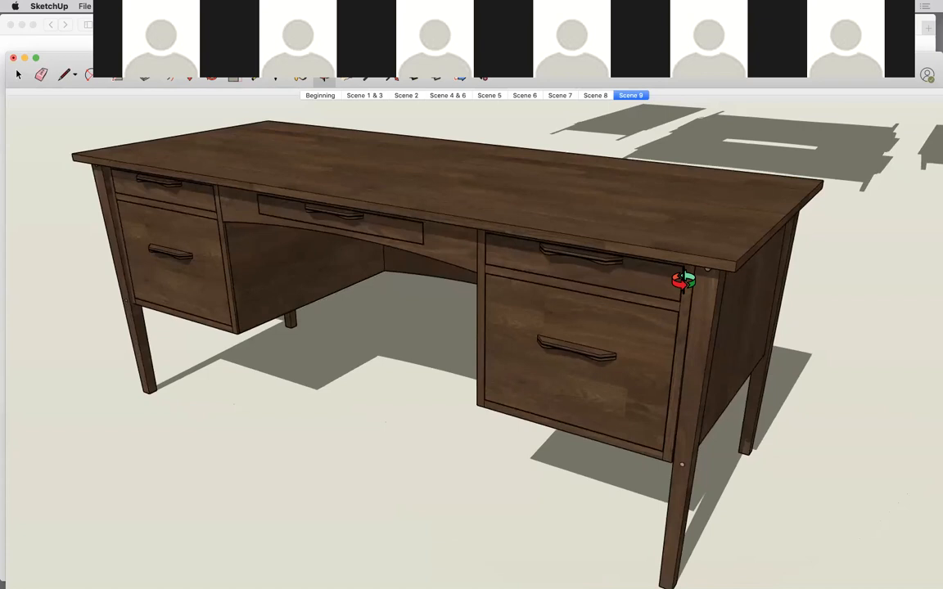
pyautogui.moveTo(726, 295); pyautogui.dragTo(491, 280)
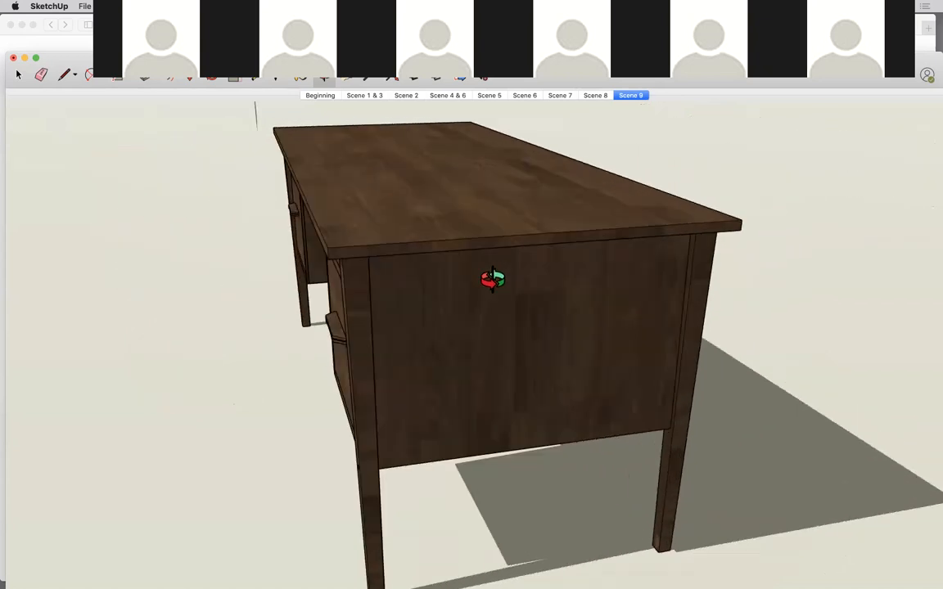
pyautogui.moveTo(603, 321); pyautogui.dragTo(629, 356)
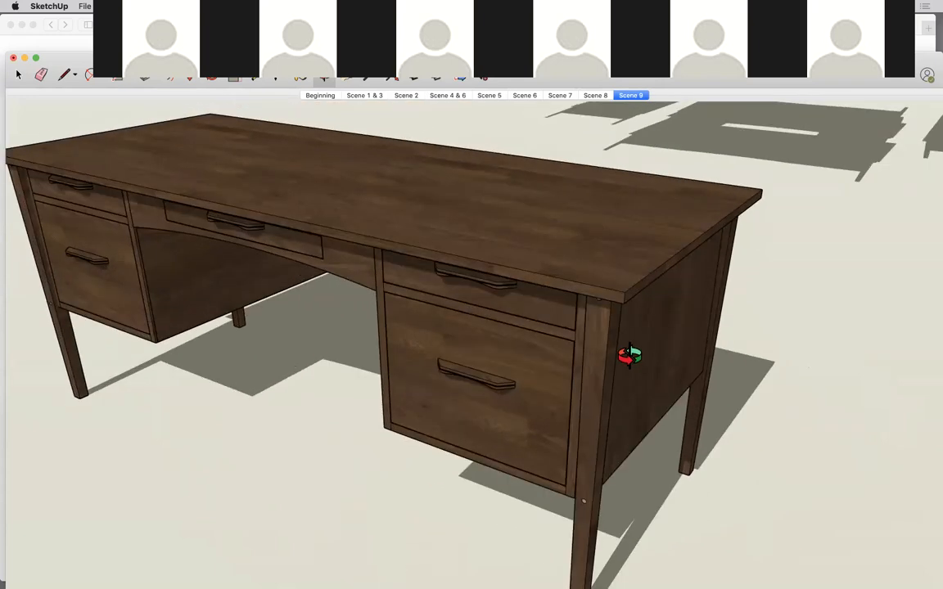
pyautogui.moveTo(455, 327); pyautogui.dragTo(479, 327)
pyautogui.moveTo(420, 313); pyautogui.dragTo(503, 308)
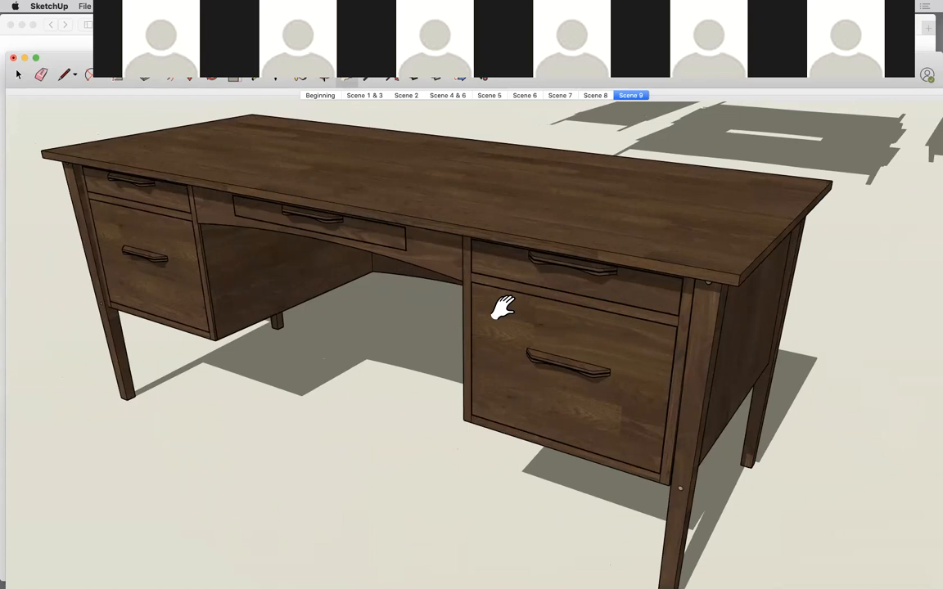
# Step: Switch to Safari and launch SketchUp Free without opening the unsaved model from the last session
pyautogui.click(58, 38)
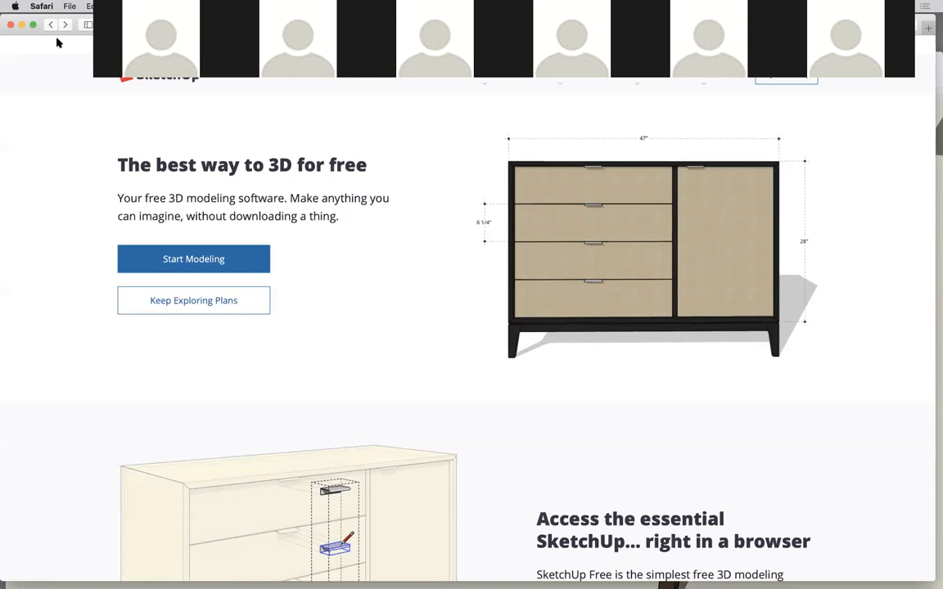
pyautogui.click(196, 260)
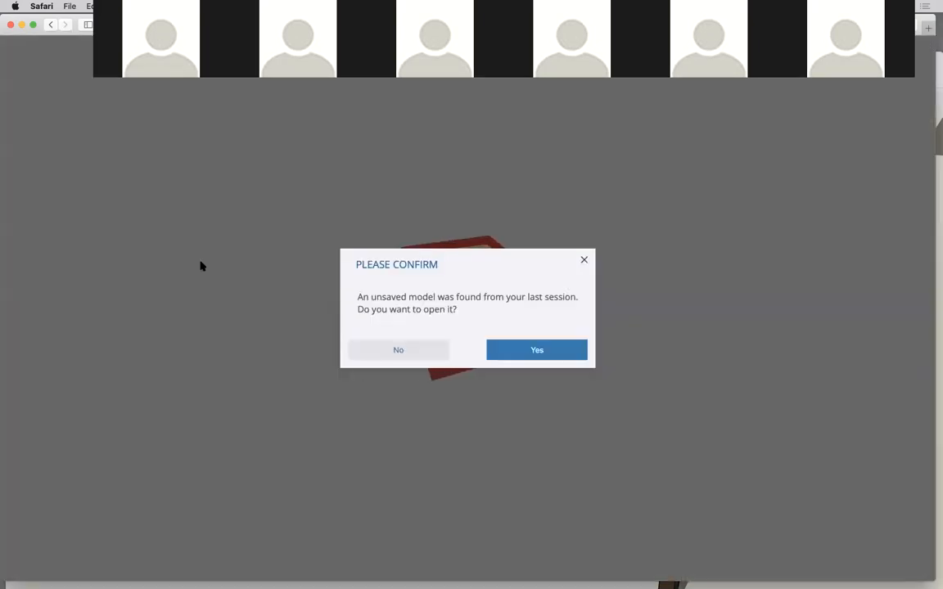
pyautogui.click(398, 351)
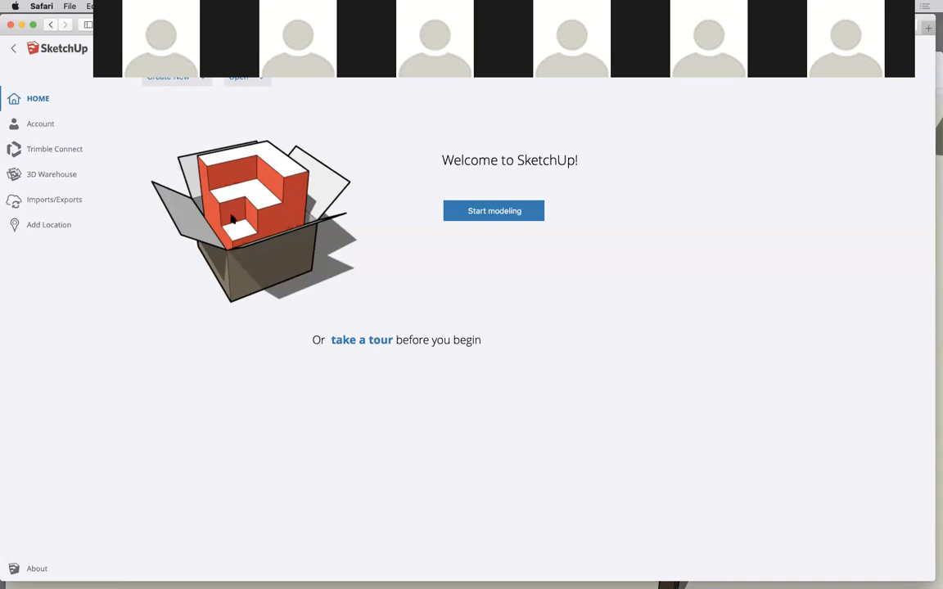
# Step: Review the available unit templates and start a new model from the welcome page
pyautogui.moveTo(36, 25); pyautogui.dragTo(41, 43)
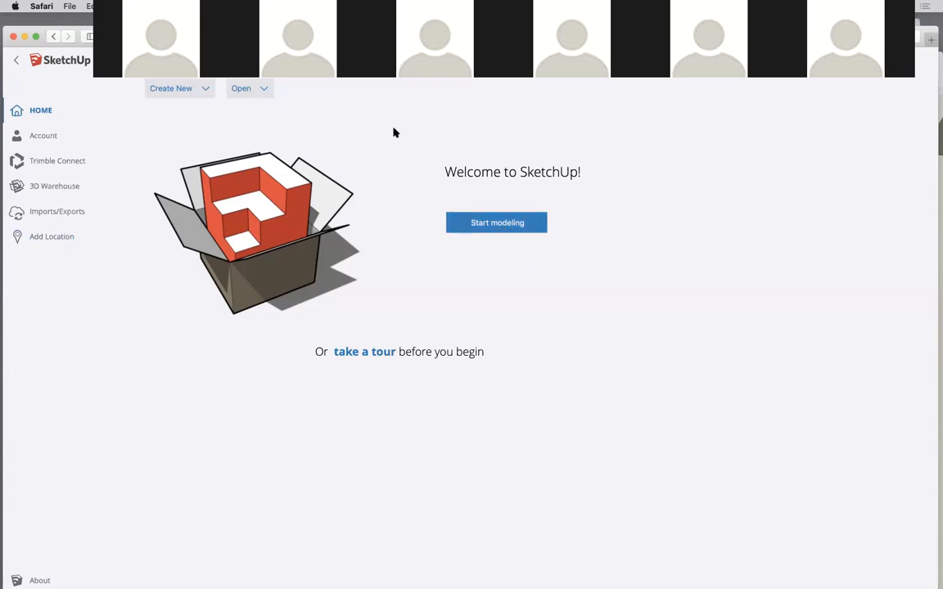
pyautogui.click(206, 92)
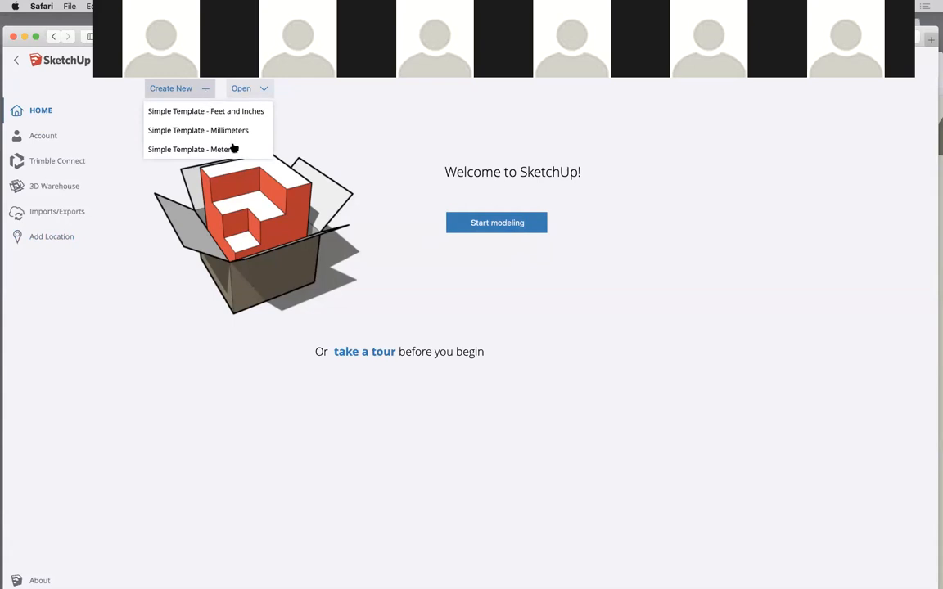
pyautogui.click(496, 233)
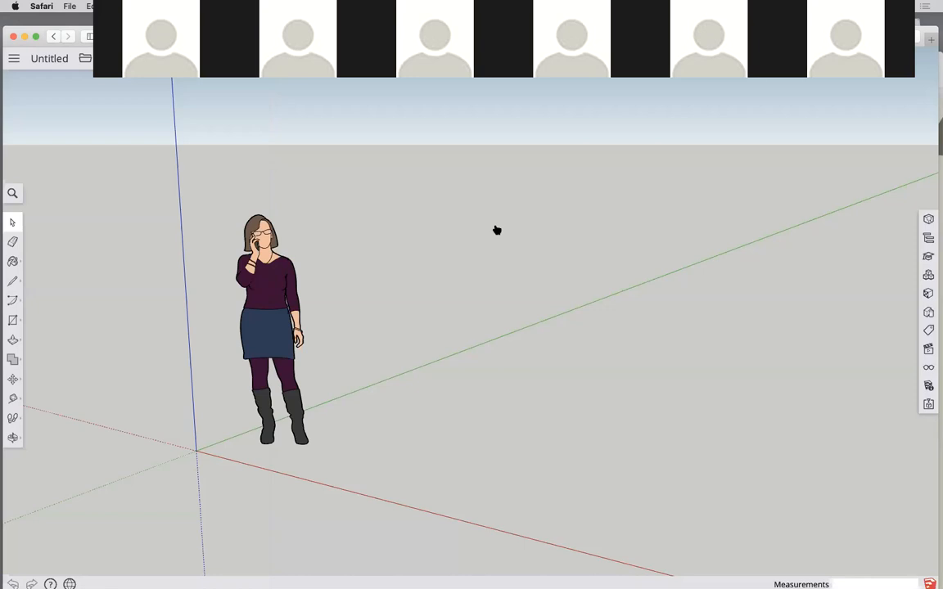
# Step: Delete the default scale figure standing near the origin
pyautogui.press('space')
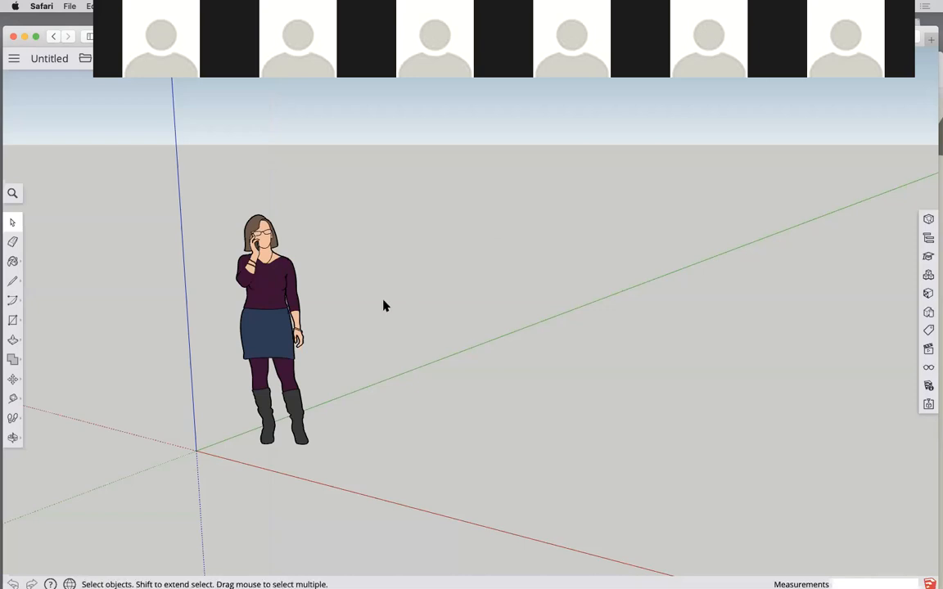
pyautogui.click(256, 303)
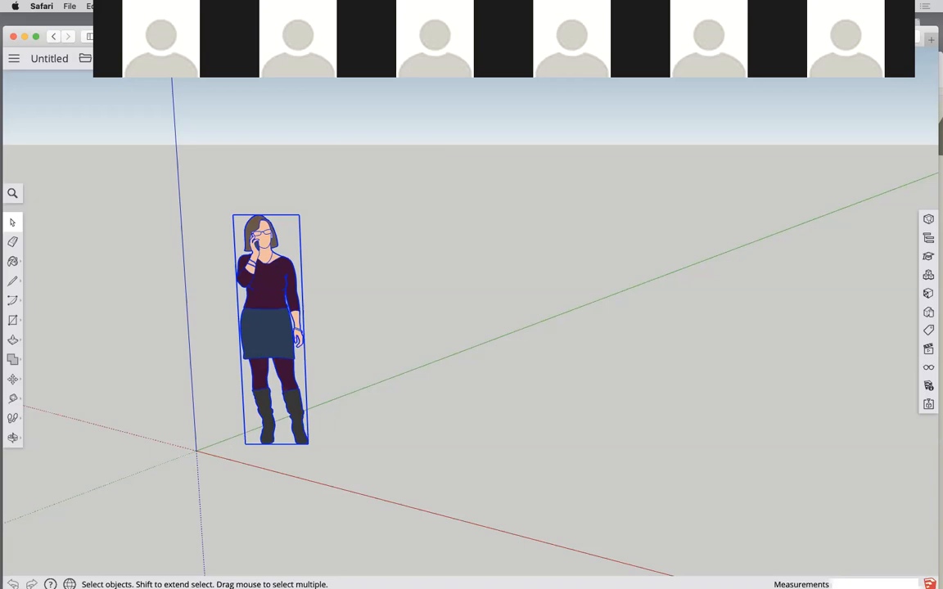
pyautogui.press('Delete')
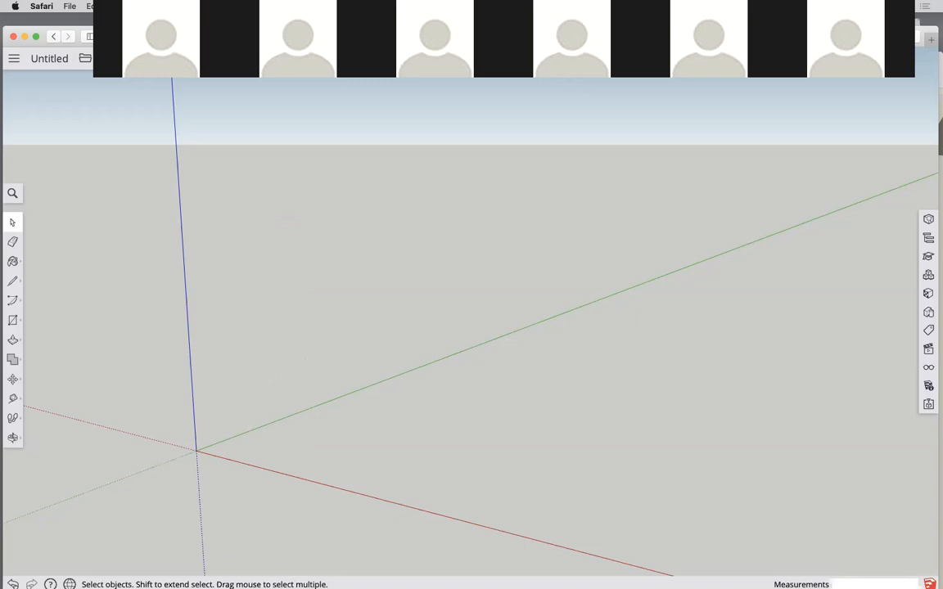
# Step: Draw a flat circle with a radius of about 15' around the origin area using the Circle tool
pyautogui.click(17, 320)
pyautogui.click(61, 322)
pyautogui.click(217, 327)
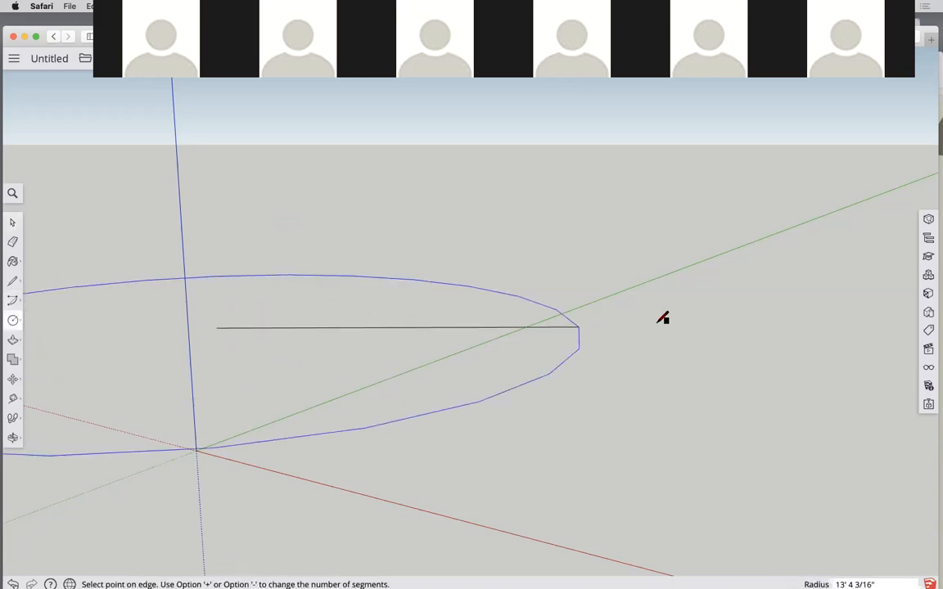
pyautogui.click(622, 319)
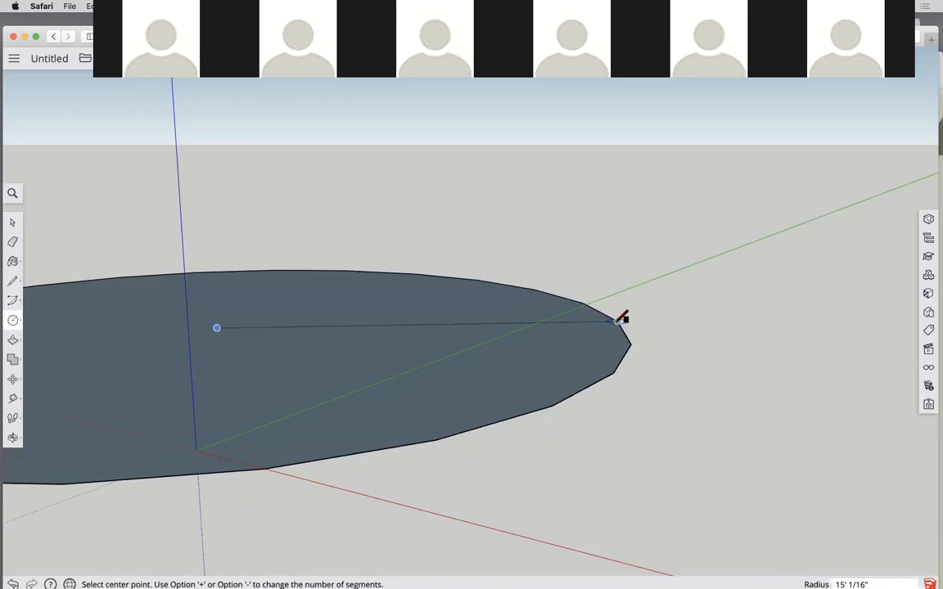
# Step: Delete the large circle's face and its remaining edge
pyautogui.click(13, 221)
pyautogui.click(112, 309)
pyautogui.press('Delete')
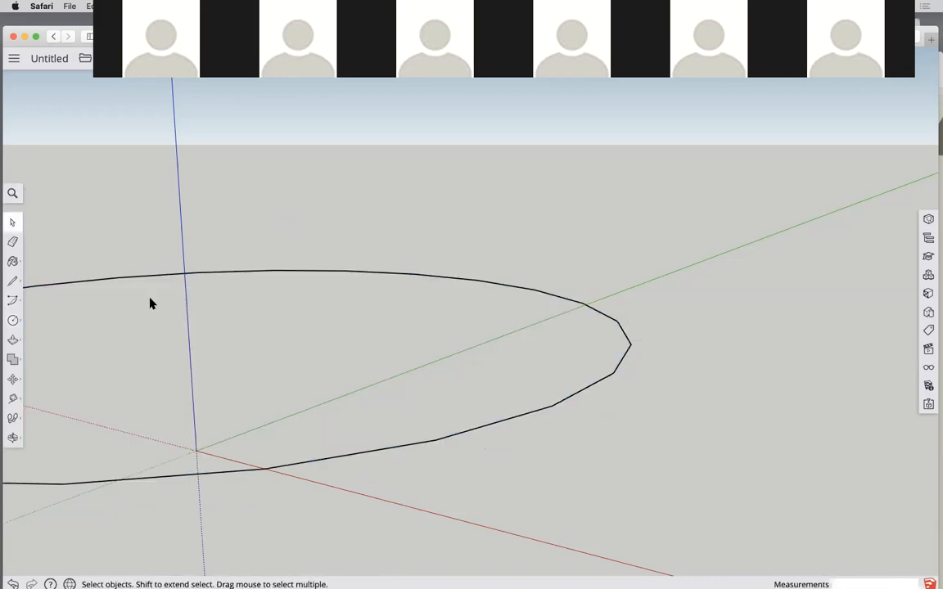
pyautogui.click(256, 274)
pyautogui.press('Delete')
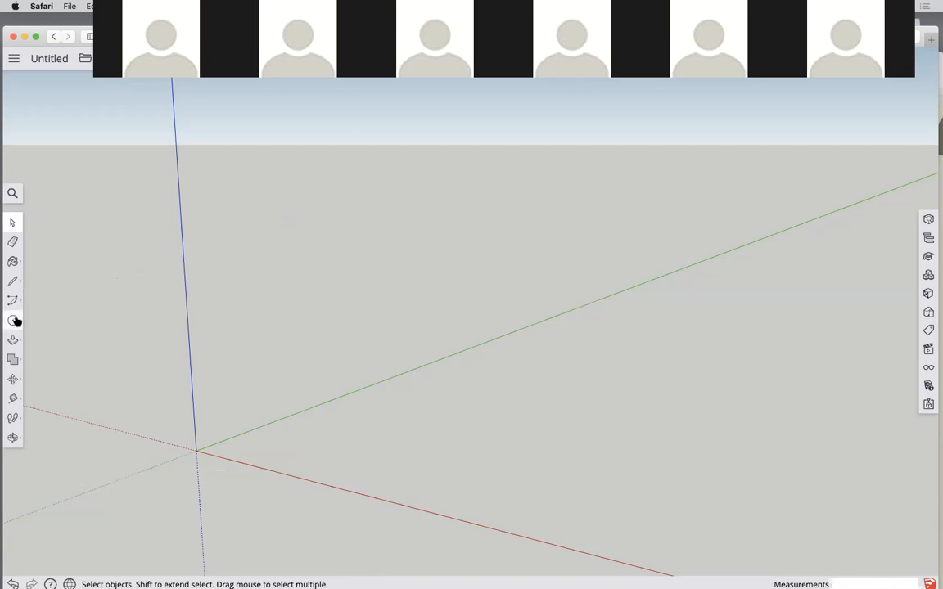
# Step: Draw a tiny circle with a radius of about 1 1/8" near the blue axis
pyautogui.click(13, 320)
pyautogui.click(195, 373)
pyautogui.click(198, 373)
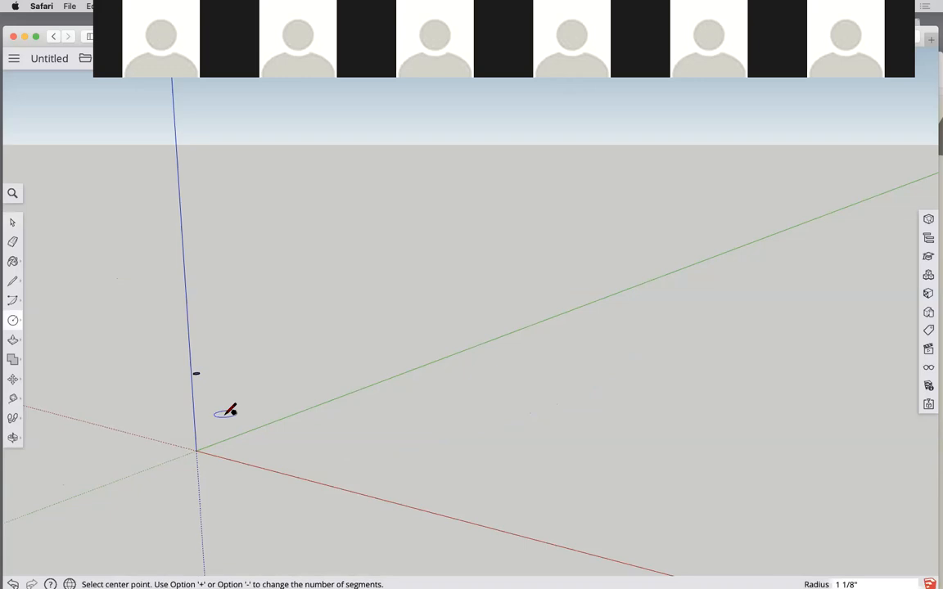
# Step: Leave the Circle tool and undo the trial edits, including the deletion of the scale figure
pyautogui.click(12, 222)
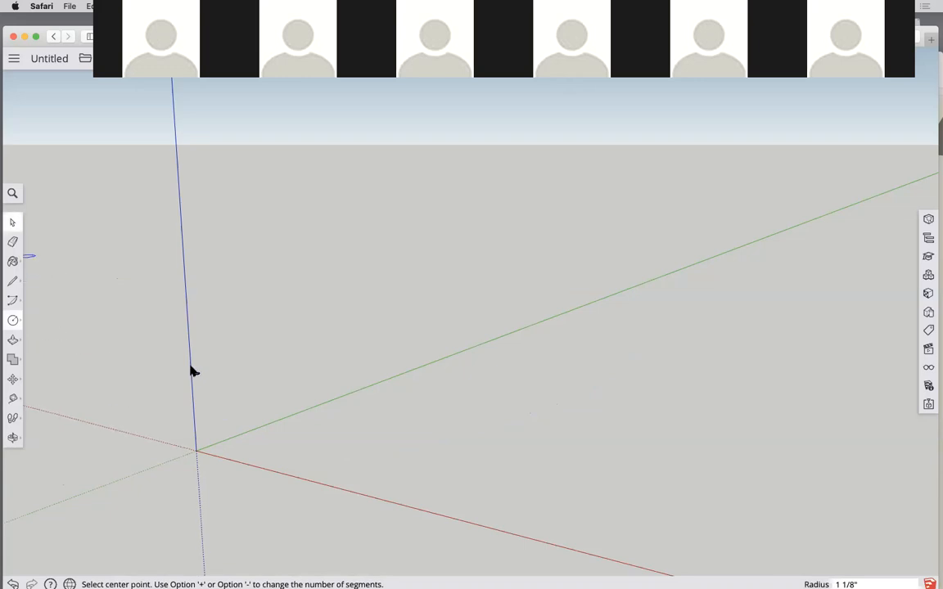
pyautogui.press('space')
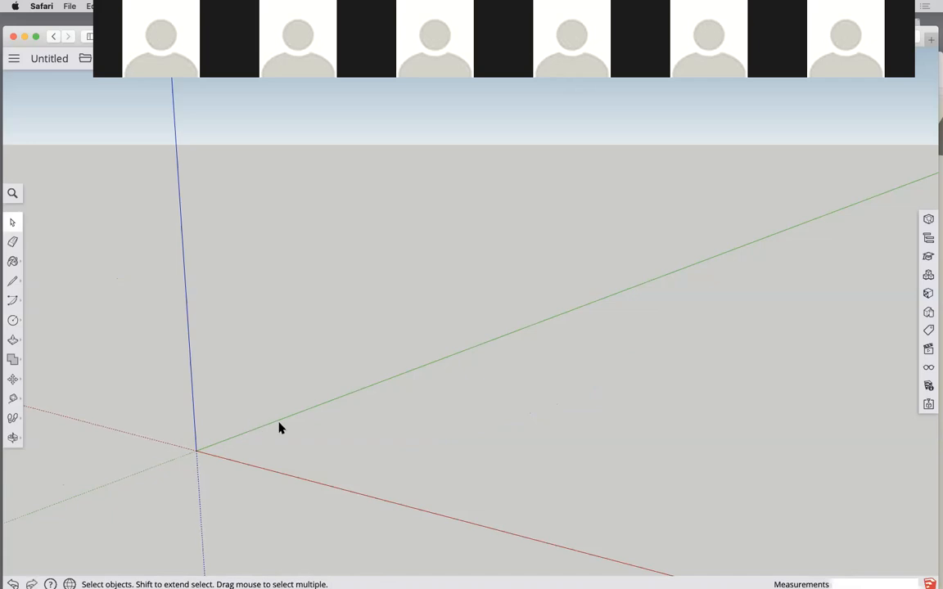
pyautogui.press('super+z')
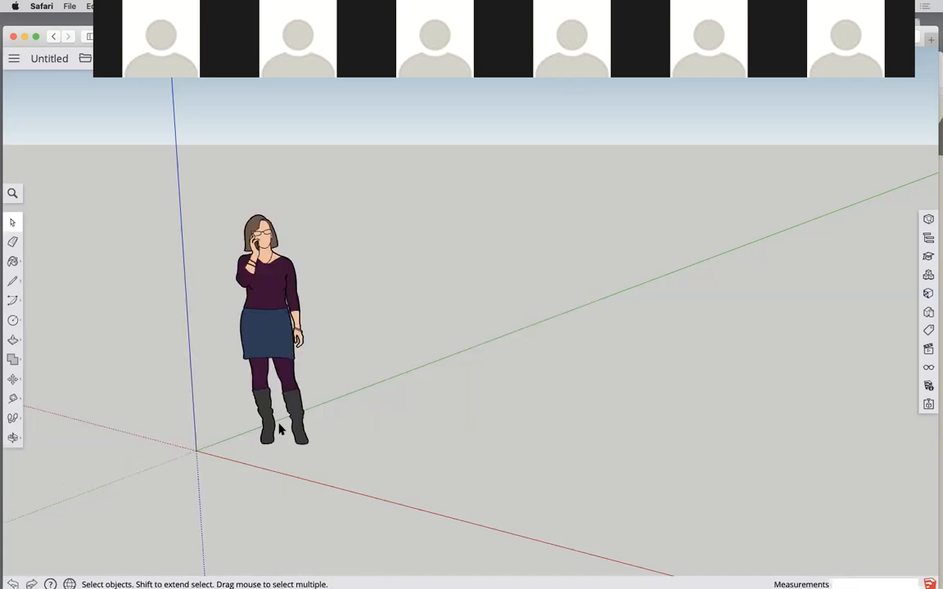
# Step: Measure the scale figure's height from the foot to the top of the head with the Tape Measure tool
pyautogui.press('t')
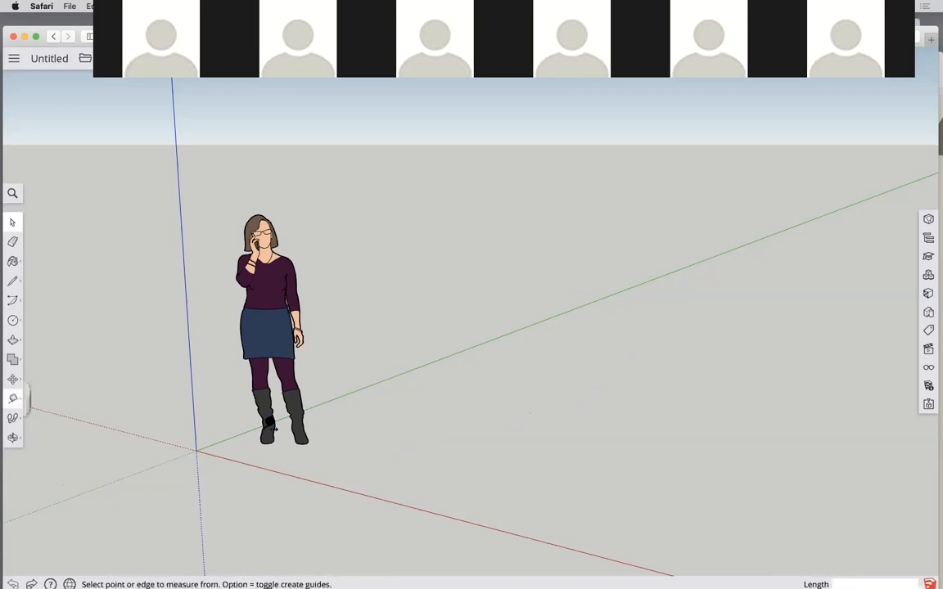
pyautogui.click(272, 441)
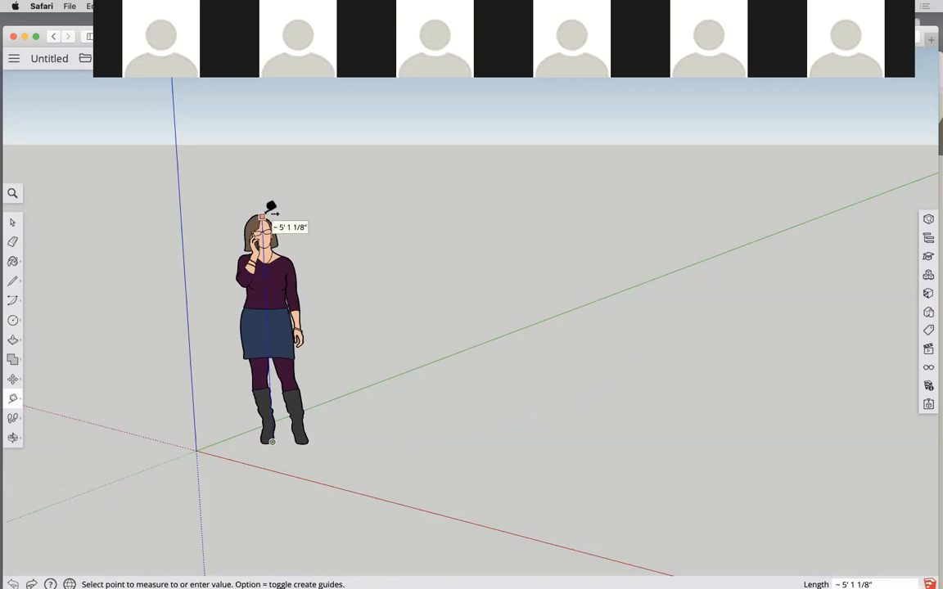
pyautogui.click(267, 211)
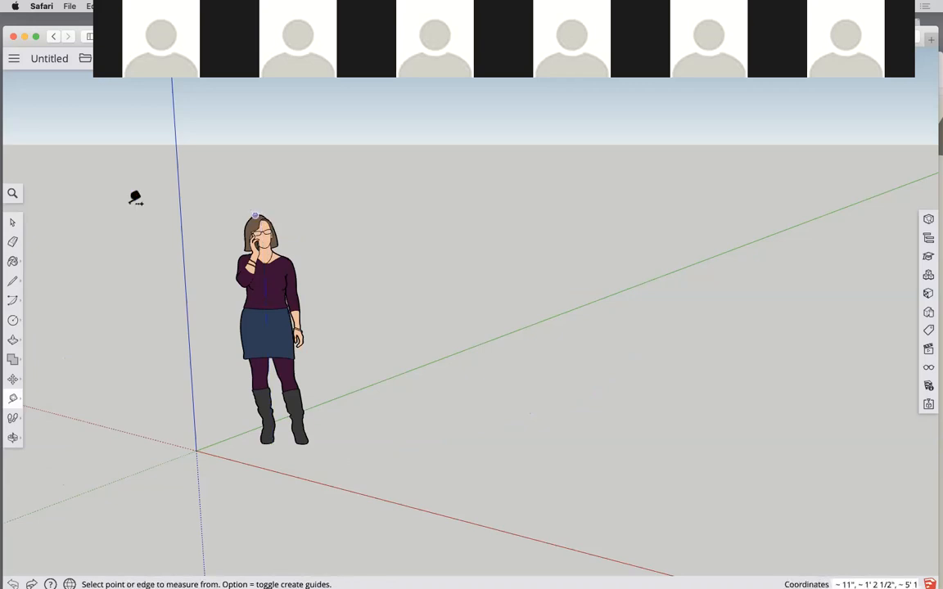
pyautogui.click(13, 223)
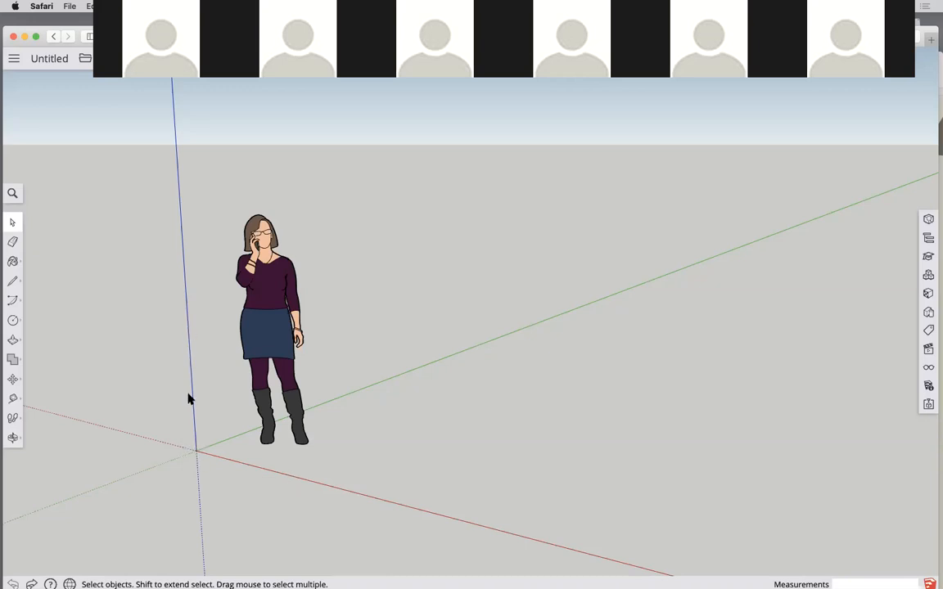
# Step: Zoom in and out around the origin to examine the scale figure from near and far
pyautogui.scroll(3, 188, 398)
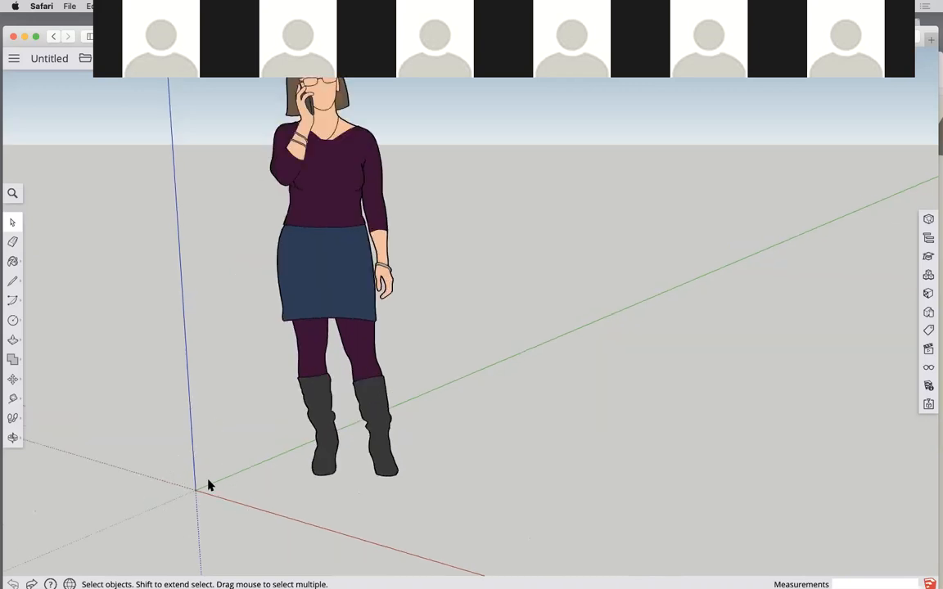
pyautogui.scroll(-3, 208, 485)
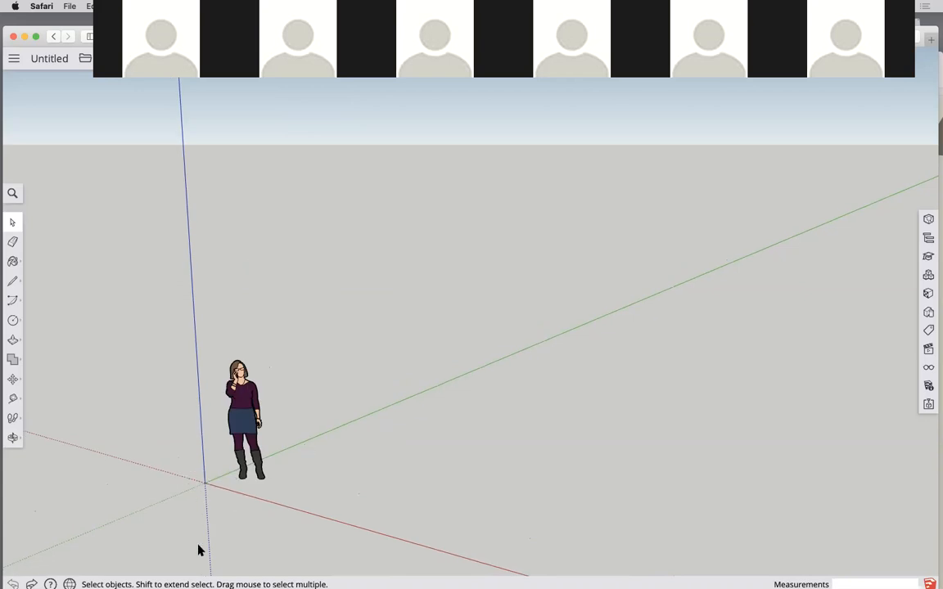
pyautogui.scroll(3, 204, 489)
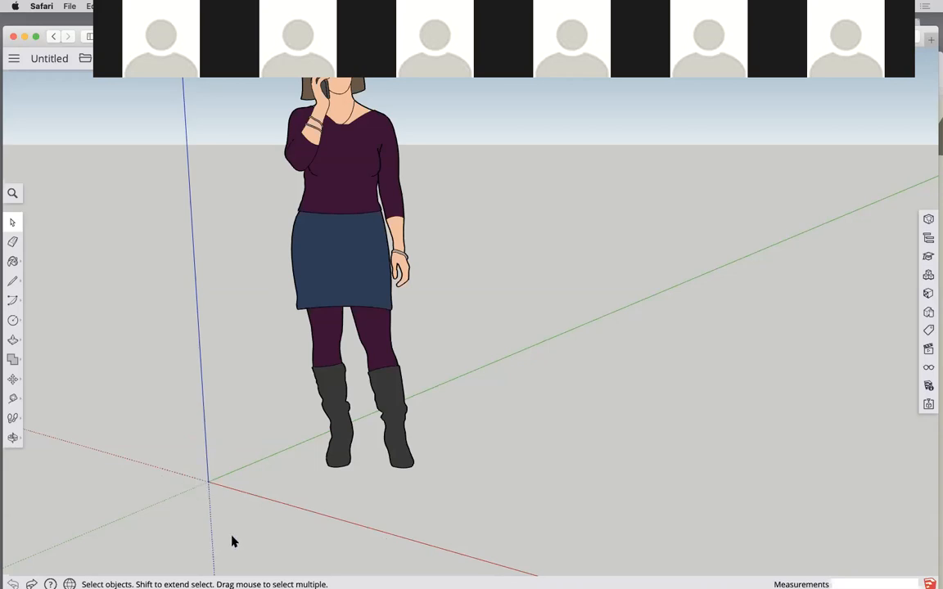
pyautogui.scroll(-3, 234, 486)
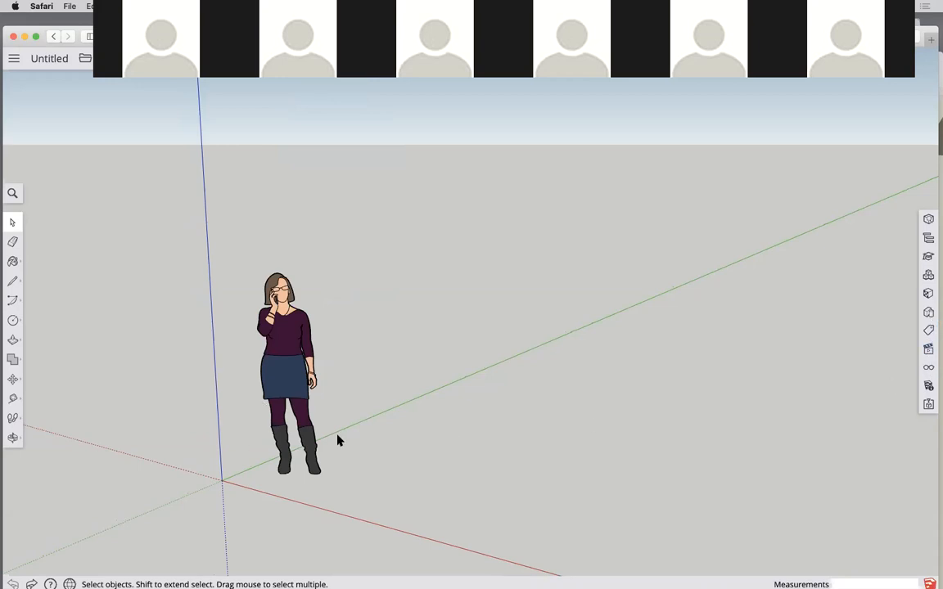
pyautogui.scroll(2, 896, 361)
pyautogui.scroll(-4, 370, 375)
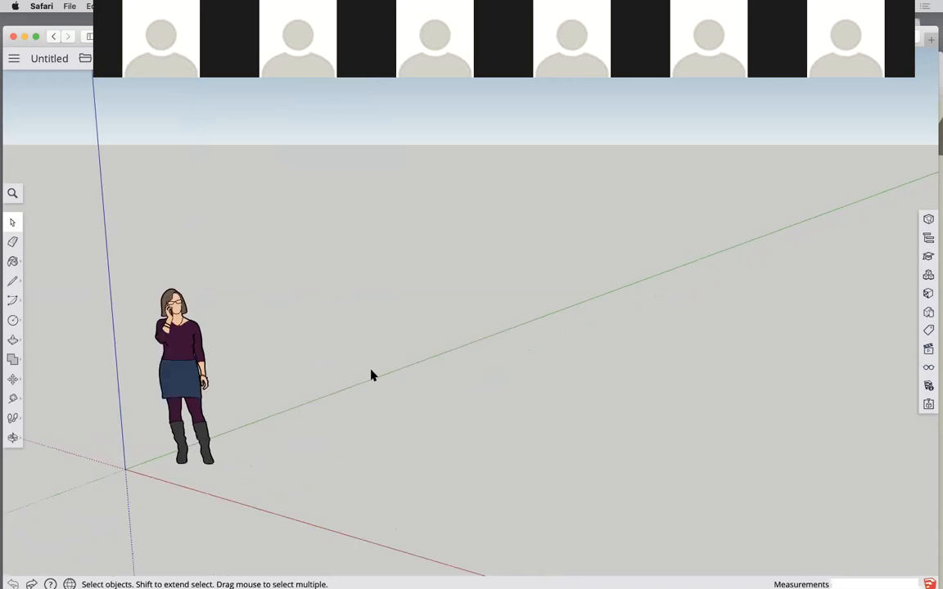
pyautogui.scroll(3, 136, 431)
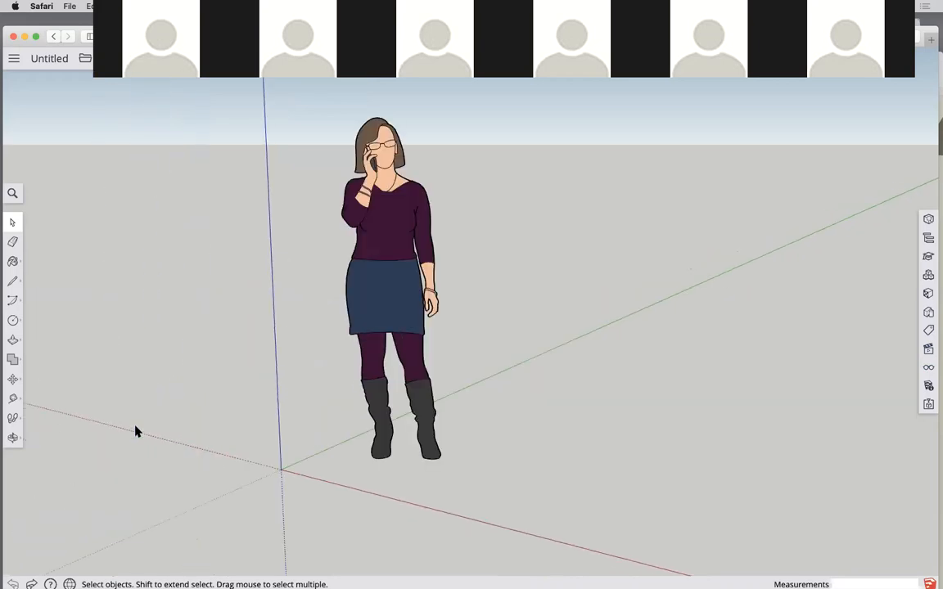
# Step: Examine the model in the standard top, left, right, front and isometric views, finishing on an isometric view, and close the Views settings
pyautogui.click(930, 351)
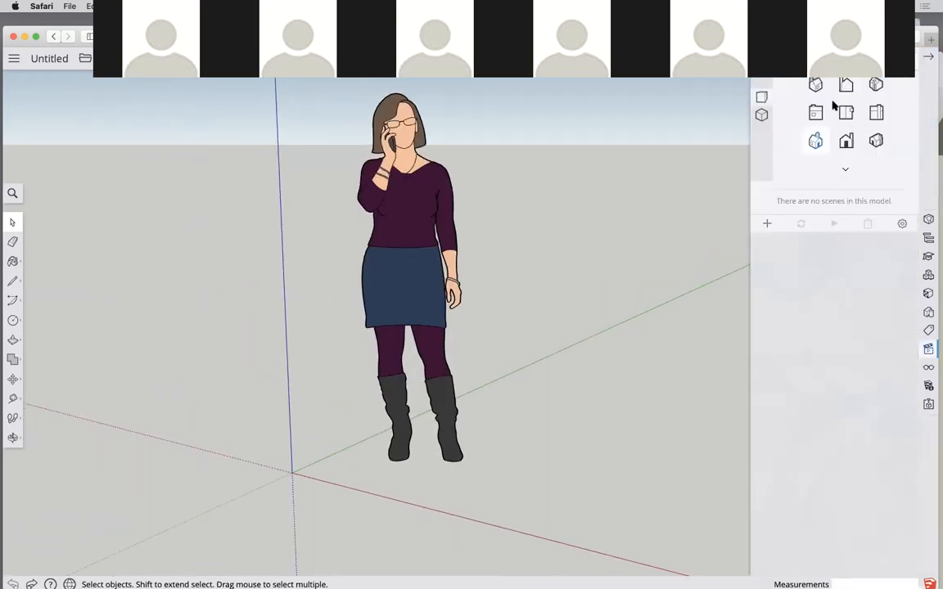
pyautogui.click(849, 116)
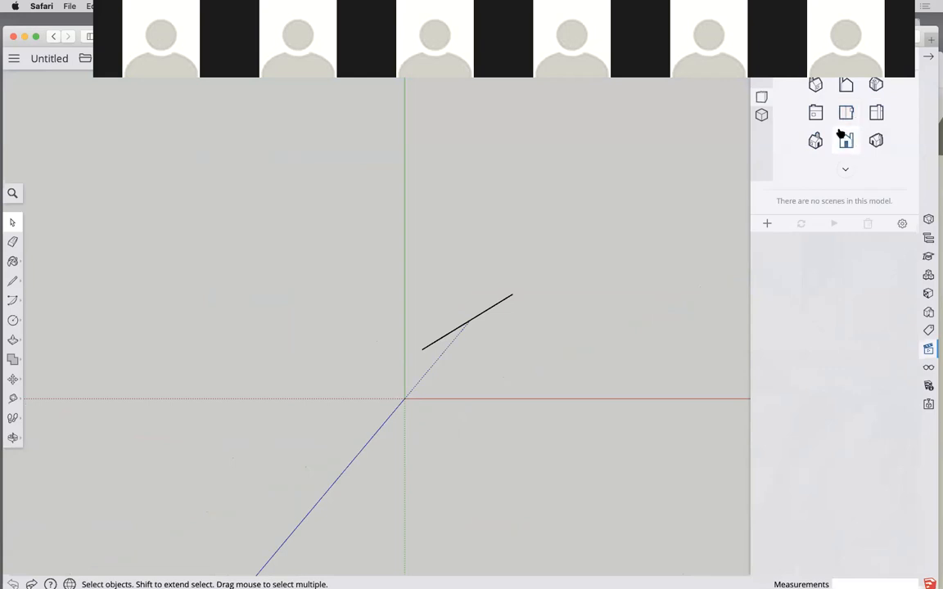
pyautogui.click(816, 92)
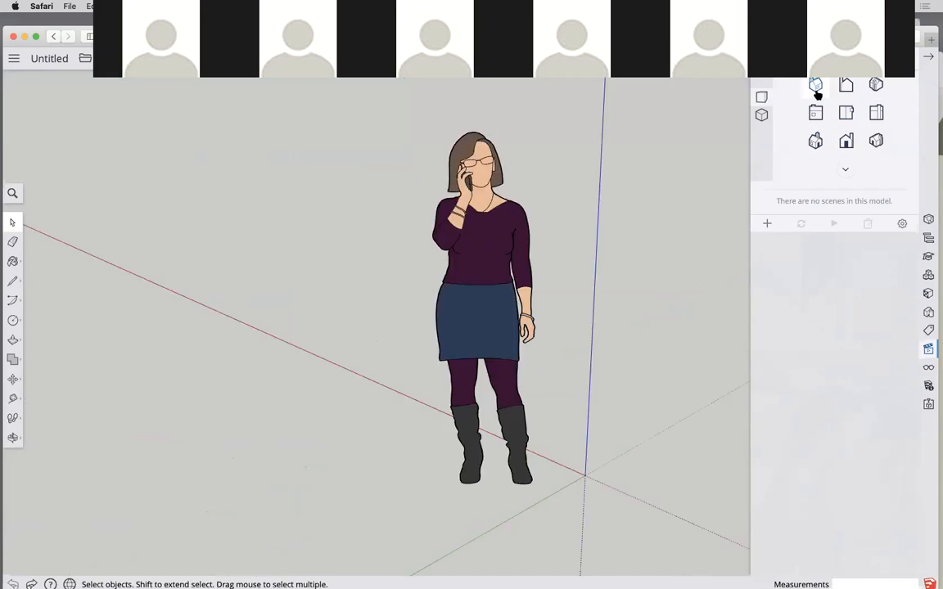
pyautogui.click(839, 114)
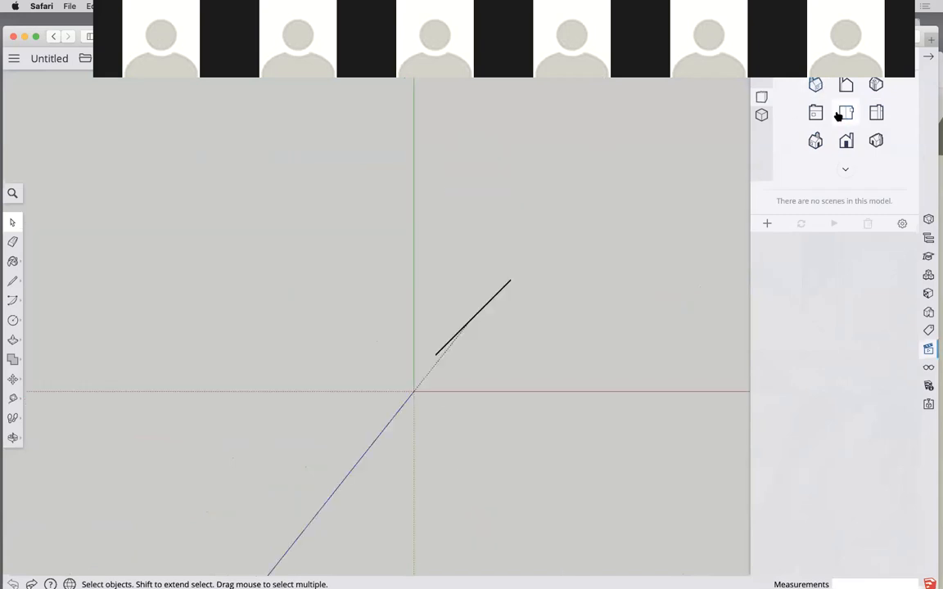
pyautogui.click(817, 116)
pyautogui.click(875, 115)
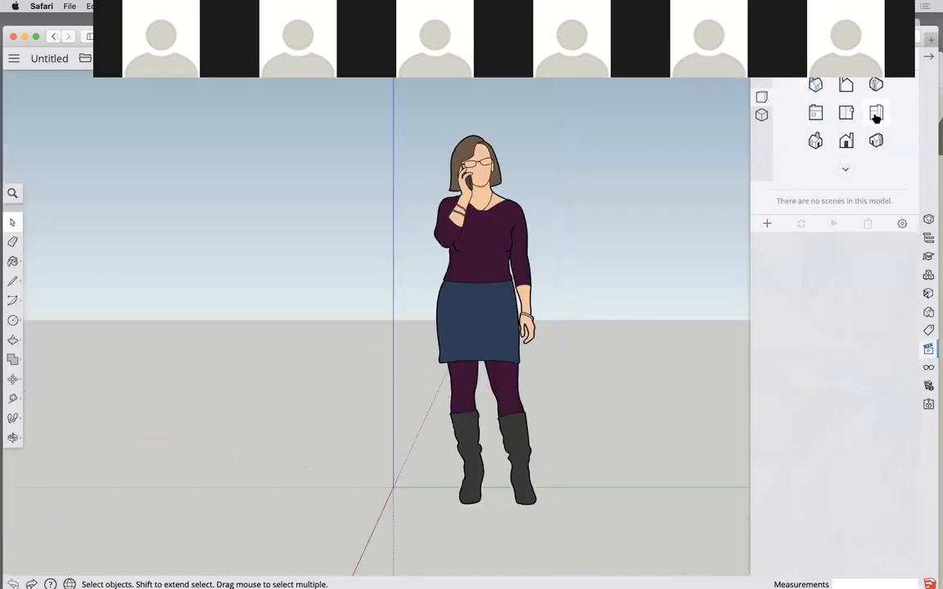
pyautogui.click(874, 90)
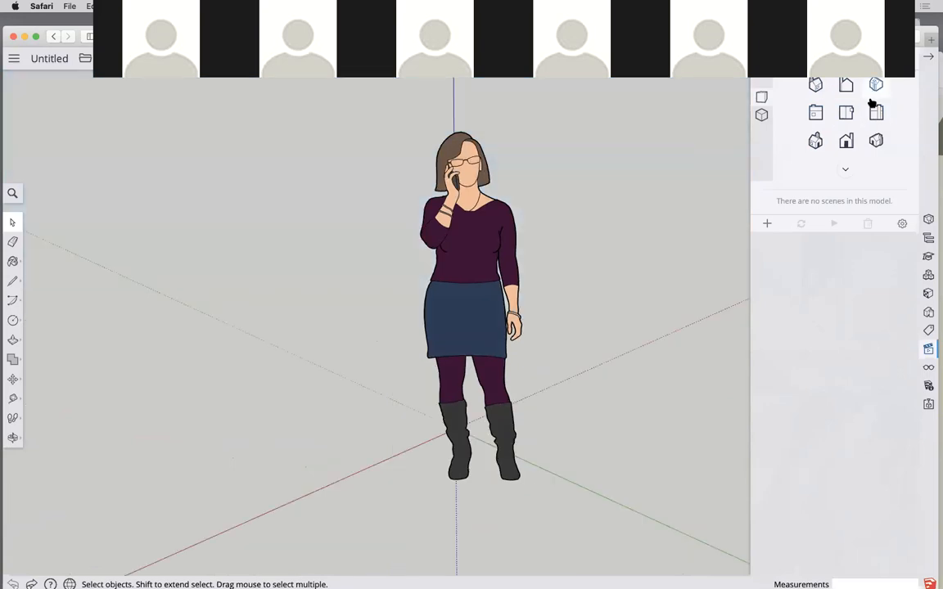
pyautogui.click(847, 142)
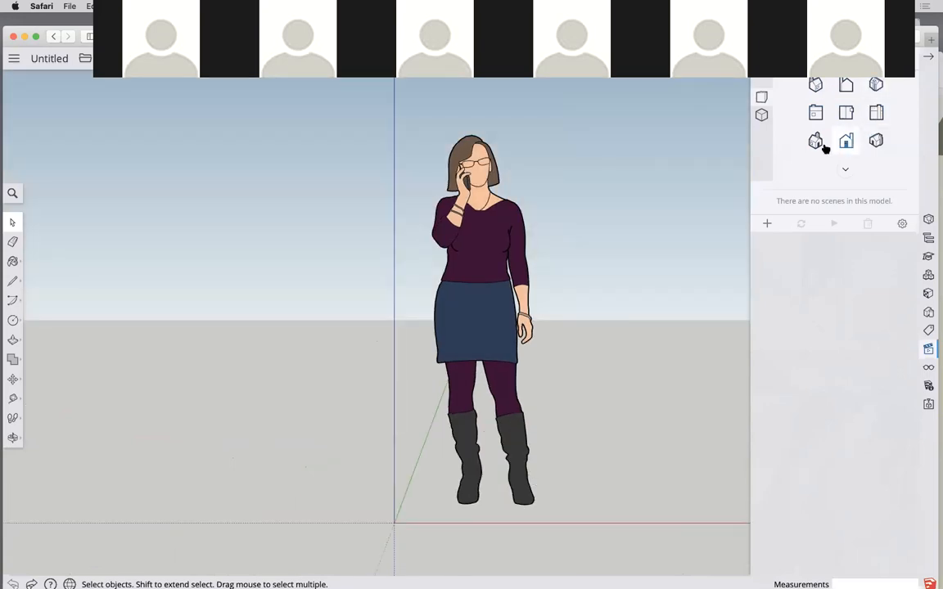
pyautogui.click(816, 142)
pyautogui.click(876, 141)
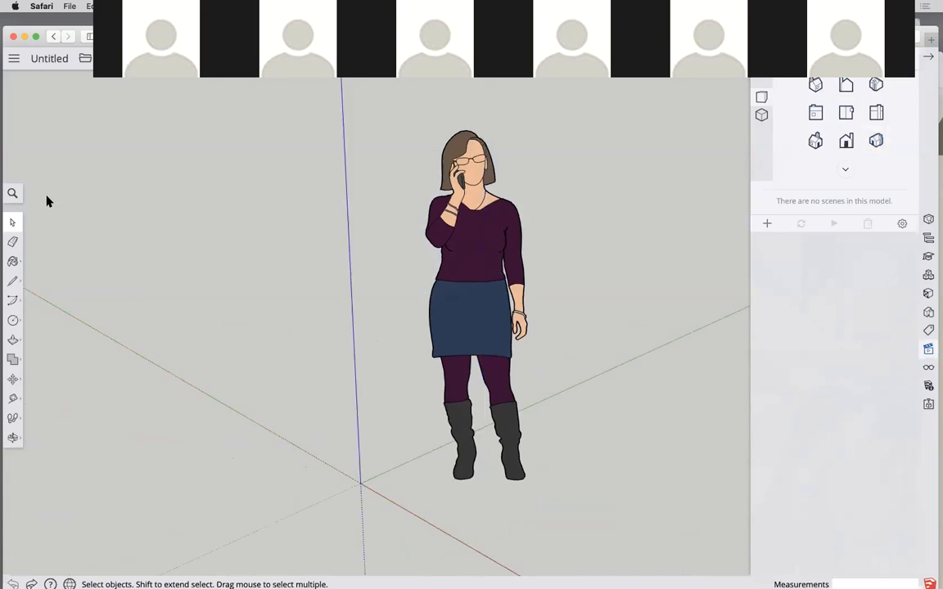
pyautogui.click(928, 57)
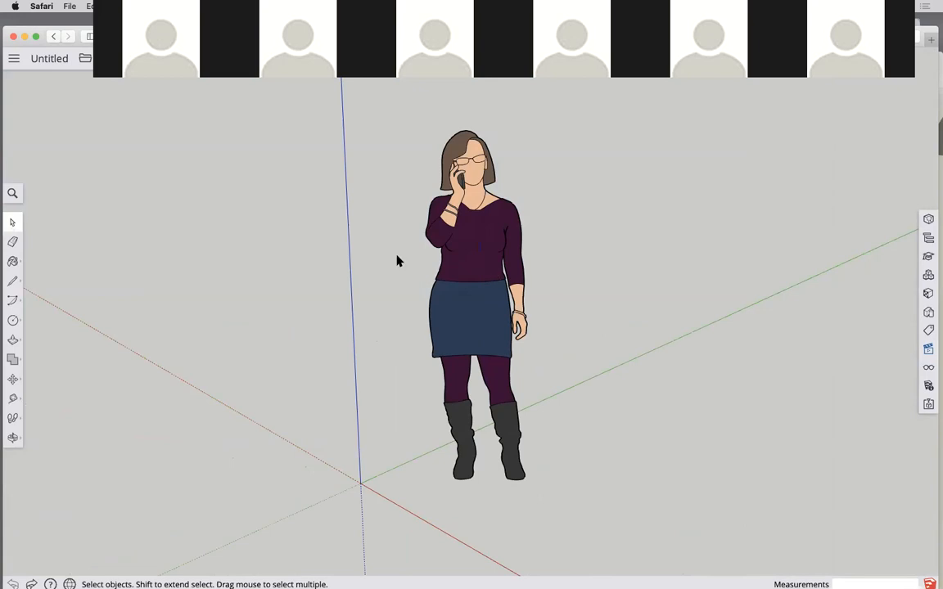
# Step: Practise selecting and deselecting the scale figure, and open it for component editing
pyautogui.click(476, 258)
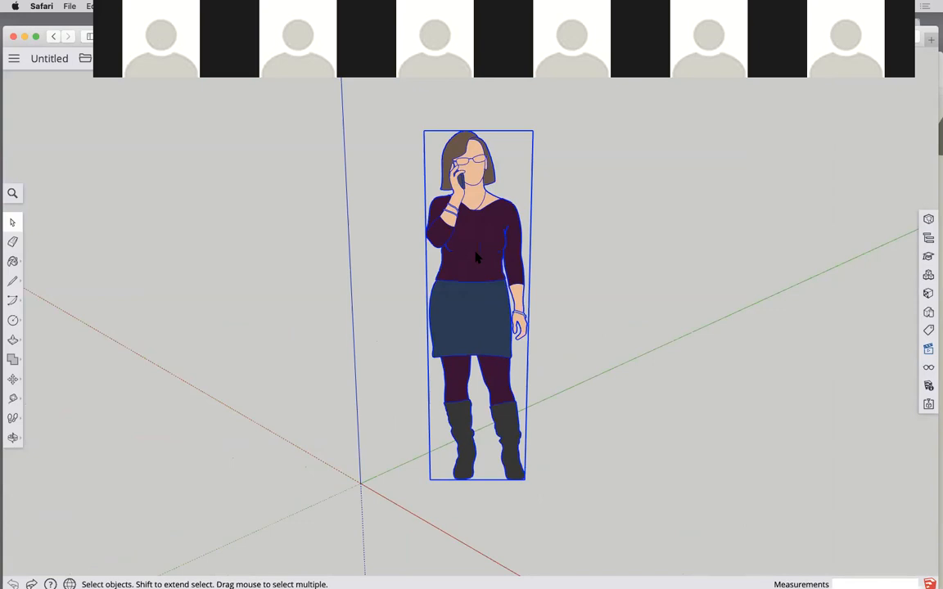
pyautogui.click(595, 215)
pyautogui.click(438, 176)
pyautogui.click(626, 237)
pyautogui.click(494, 251)
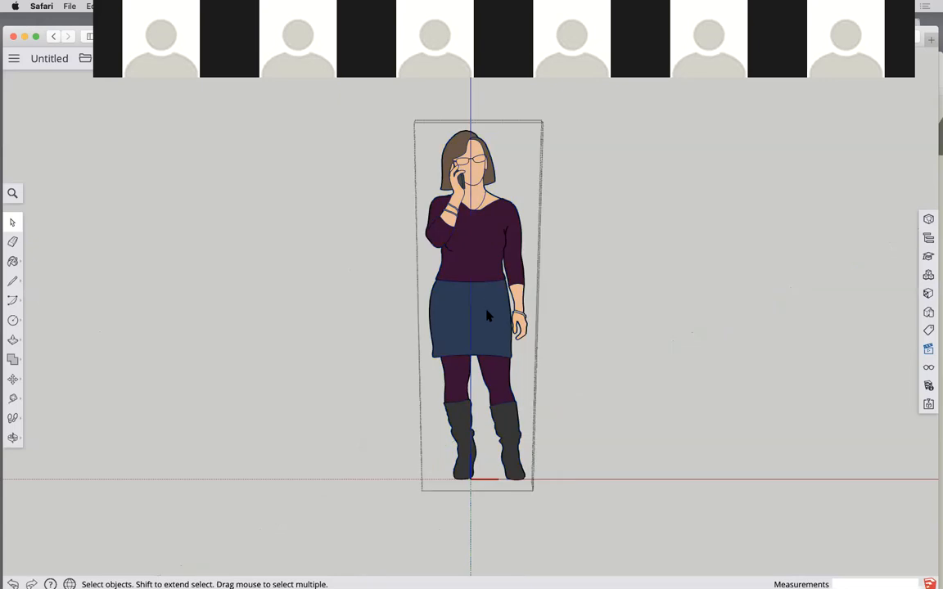
# Step: Try deleting the picked part inside the scale figure and undo the deletion
pyautogui.click(486, 316)
pyautogui.press('Delete')
pyautogui.press('super+z')
# Step: Leave component editing and select the whole scale figure as a single object
pyautogui.moveTo(521, 319); pyautogui.dragTo(594, 331, button='middle')
pyautogui.click(510, 327)
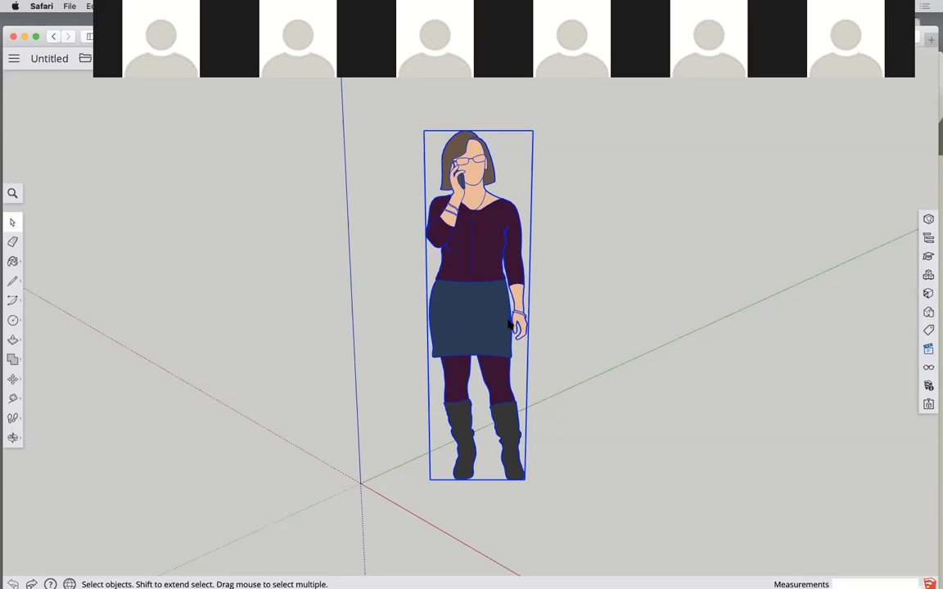
pyautogui.click(561, 325)
pyautogui.click(495, 333)
pyautogui.scroll(-5, 385, 342)
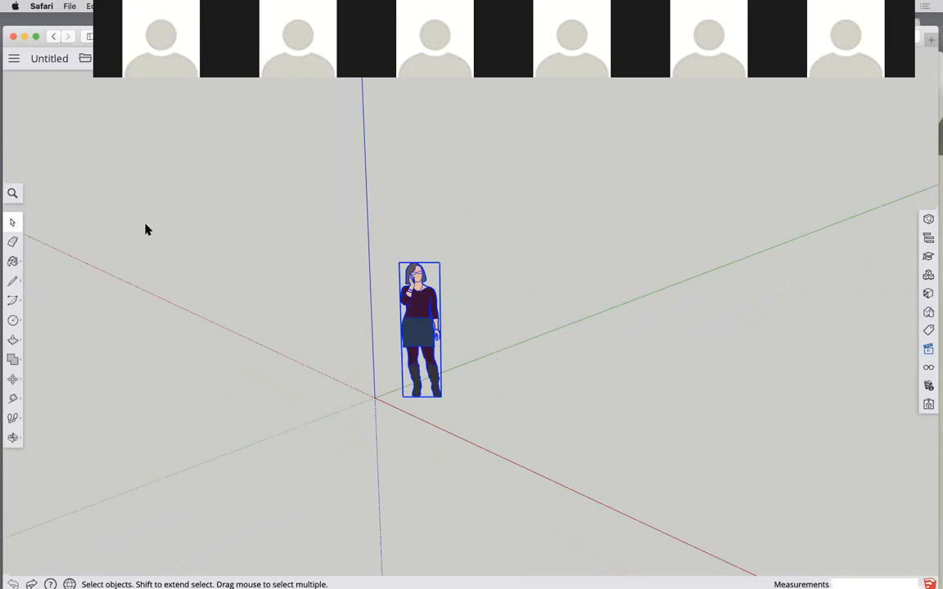
# Step: Move the browser window up to the upper edge of the desktop so the whole modelling area is in view
pyautogui.click(36, 36)
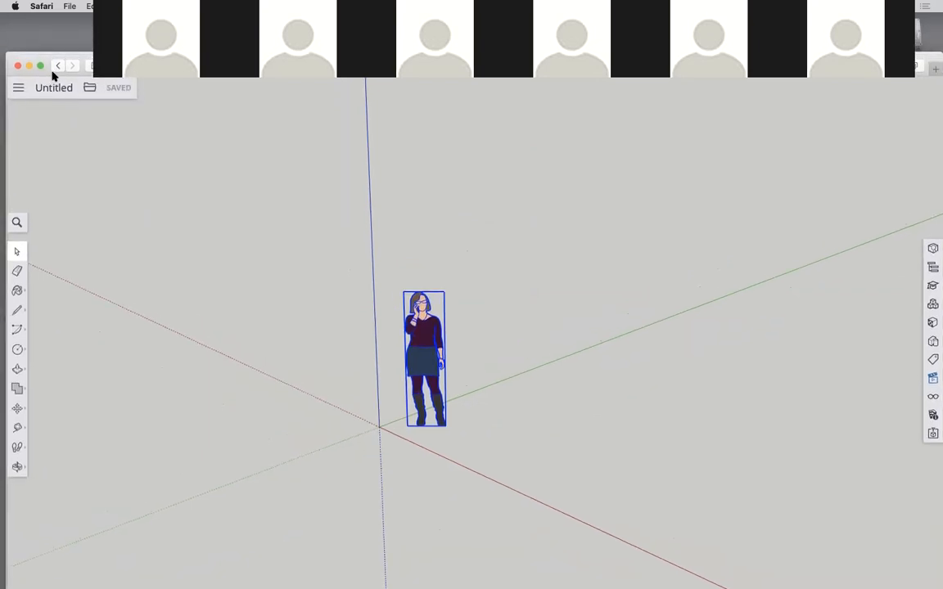
pyautogui.moveTo(51, 76)
pyautogui.mouseDown()
pyautogui.moveTo(55, 93)
pyautogui.moveTo(37, 22)
pyautogui.mouseUp()
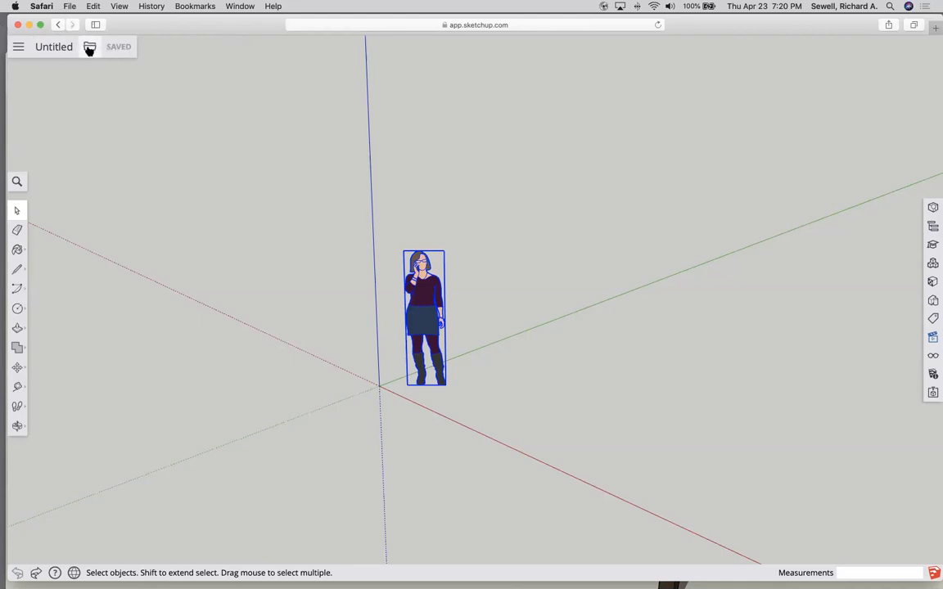
# Step: Look at the SketchUp Home page, return to the model, and view the available file commands
pyautogui.click(18, 49)
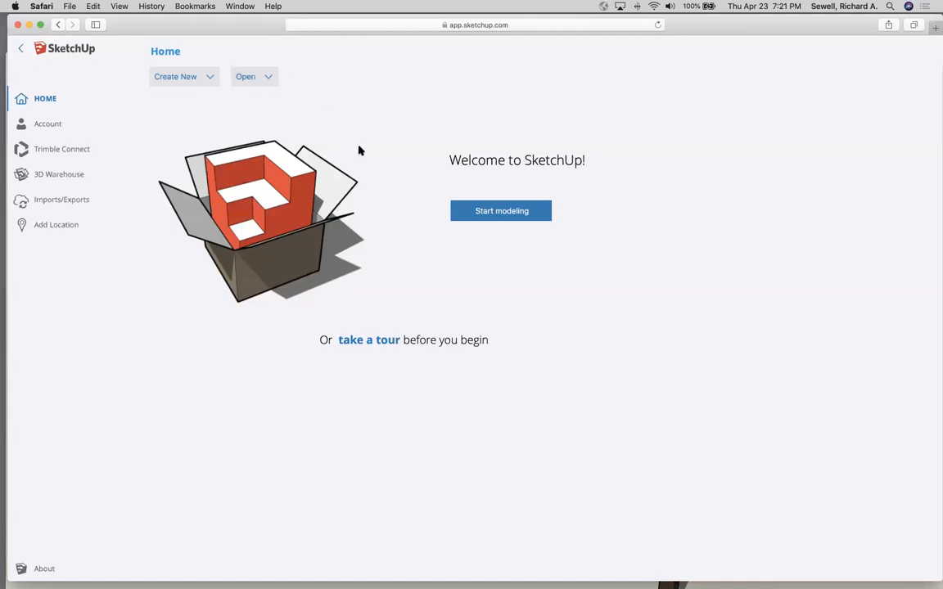
pyautogui.click(526, 215)
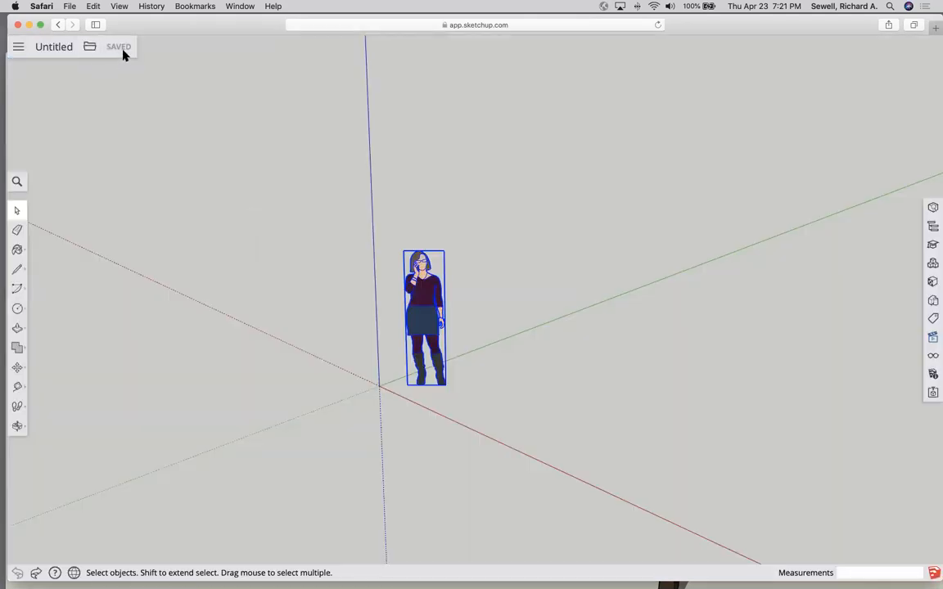
pyautogui.click(90, 48)
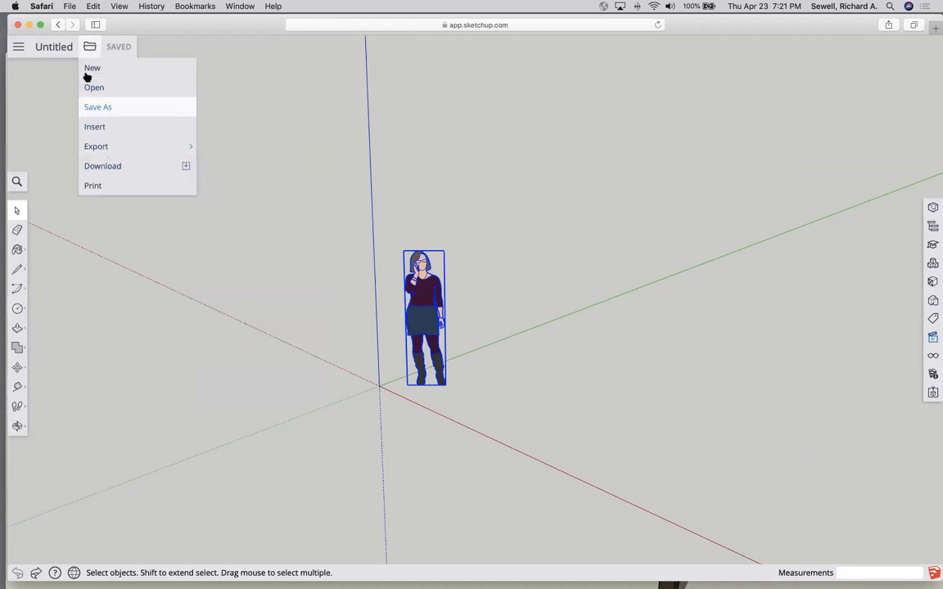
pyautogui.click(90, 47)
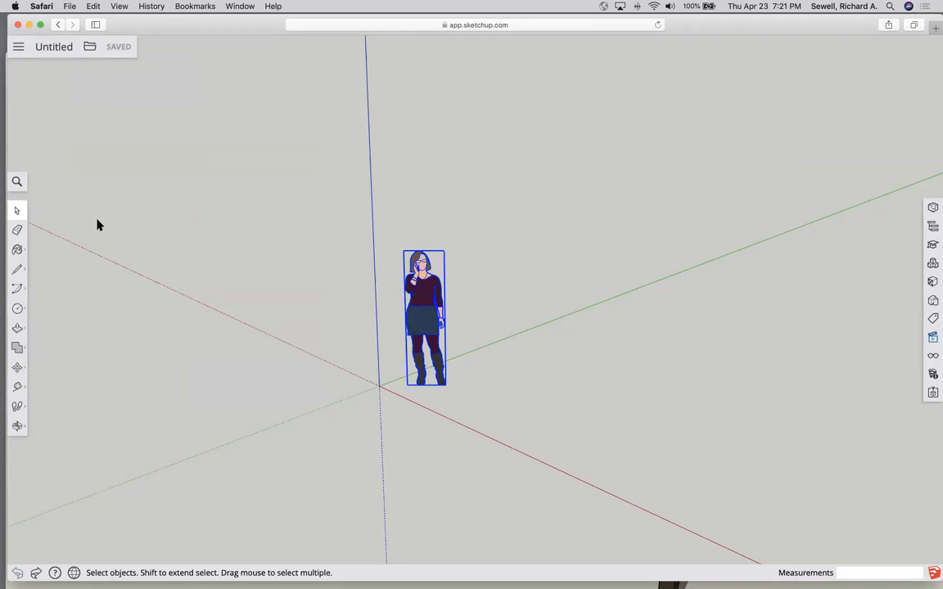
# Step: Look over the Orbit and Move tools, and bring up the Paint tool's material swatches before closing them
pyautogui.scroll(3, 97, 221)
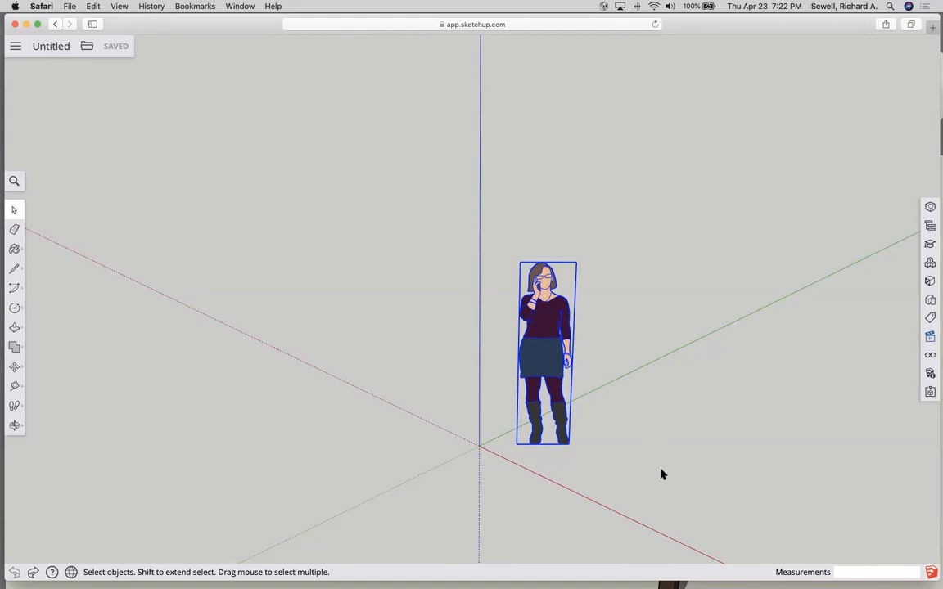
pyautogui.scroll(3, 661, 473)
pyautogui.scroll(-1, 655, 442)
pyautogui.scroll(3, 640, 333)
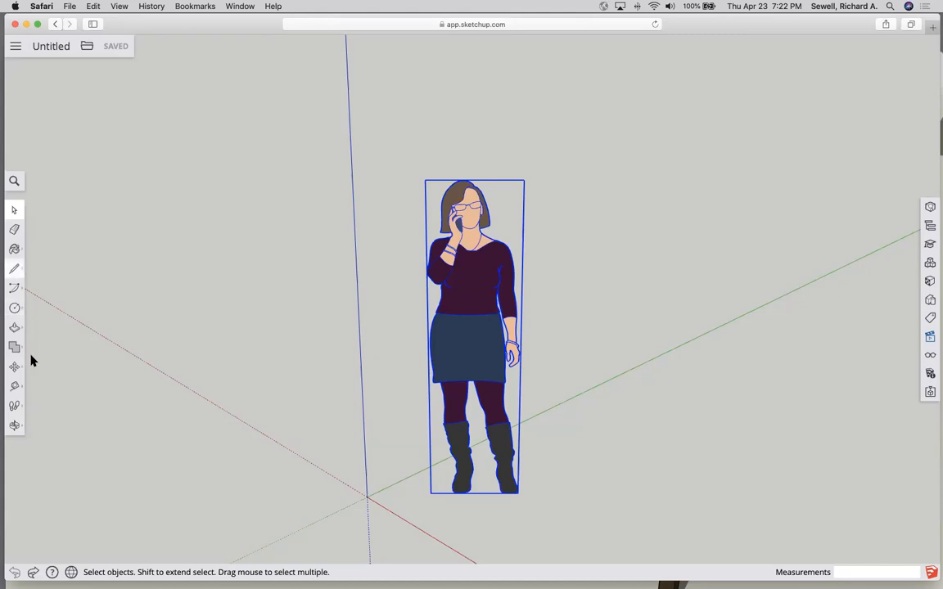
pyautogui.click(15, 425)
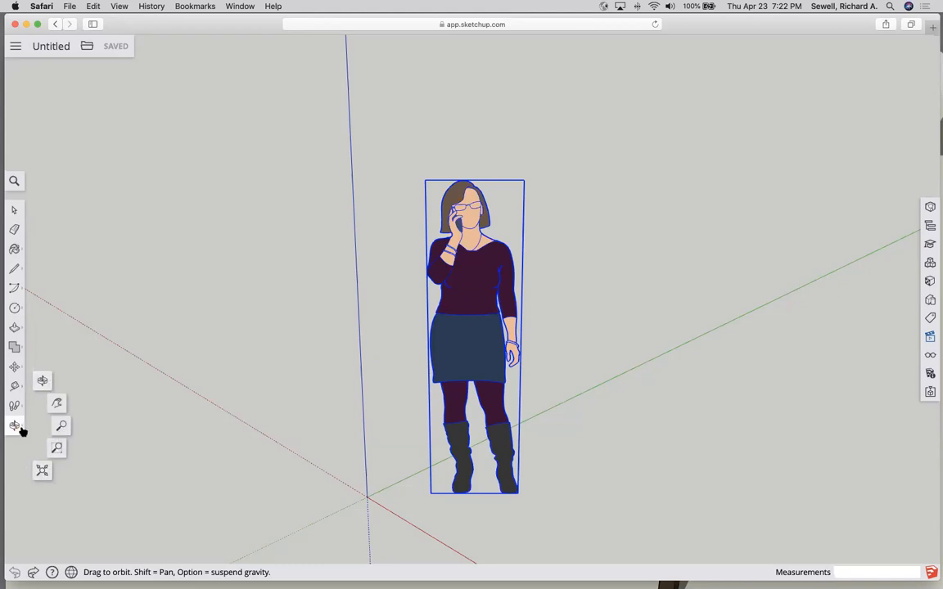
pyautogui.click(14, 367)
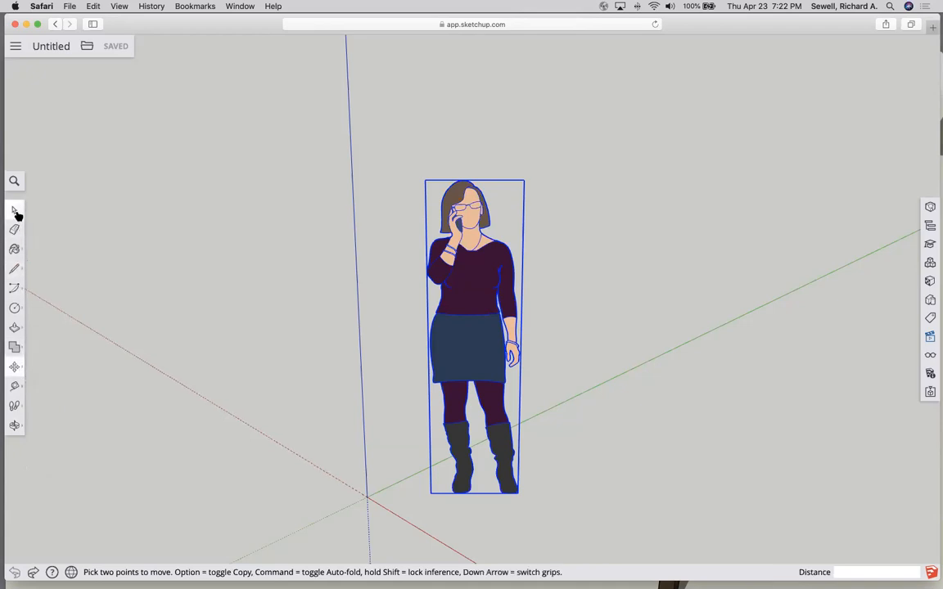
pyautogui.click(20, 250)
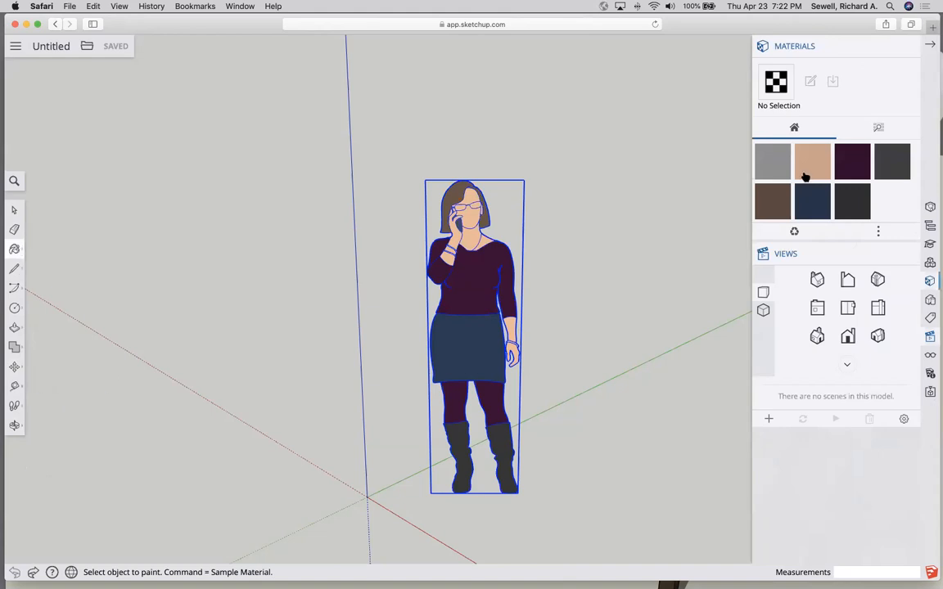
pyautogui.click(929, 45)
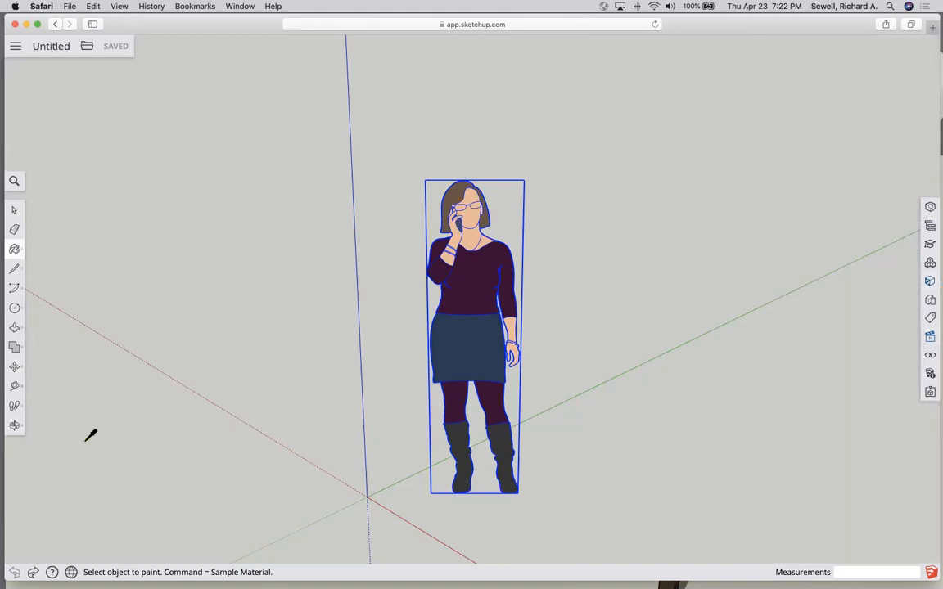
# Step: Orbit around the selected scale figure and delete it from the model
pyautogui.click(14, 426)
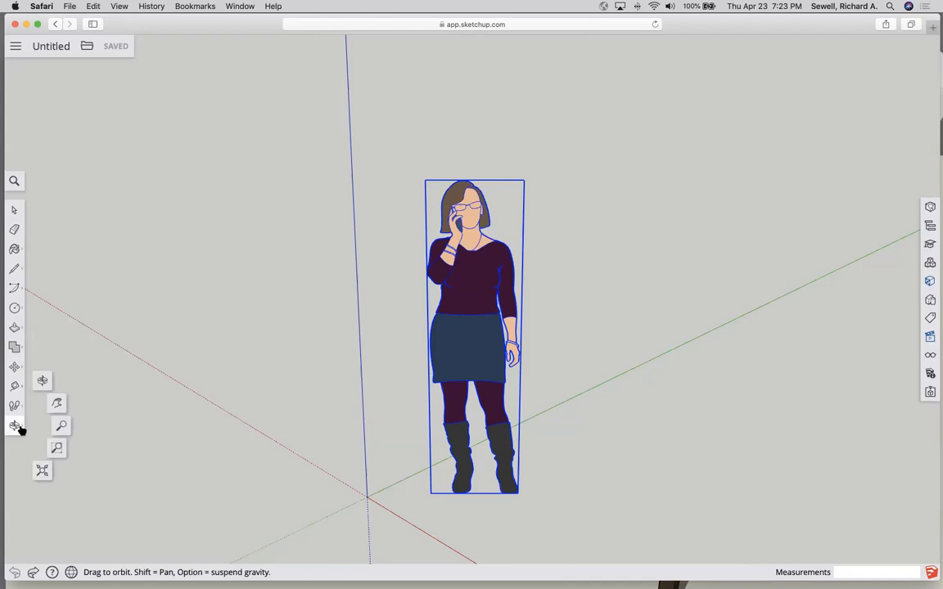
pyautogui.click(43, 382)
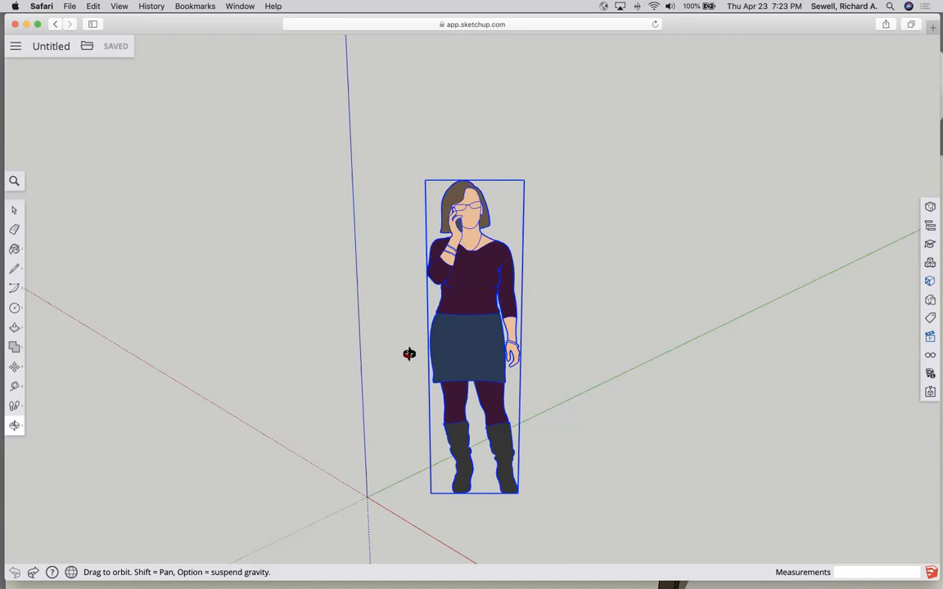
pyautogui.moveTo(406, 356); pyautogui.dragTo(558, 351)
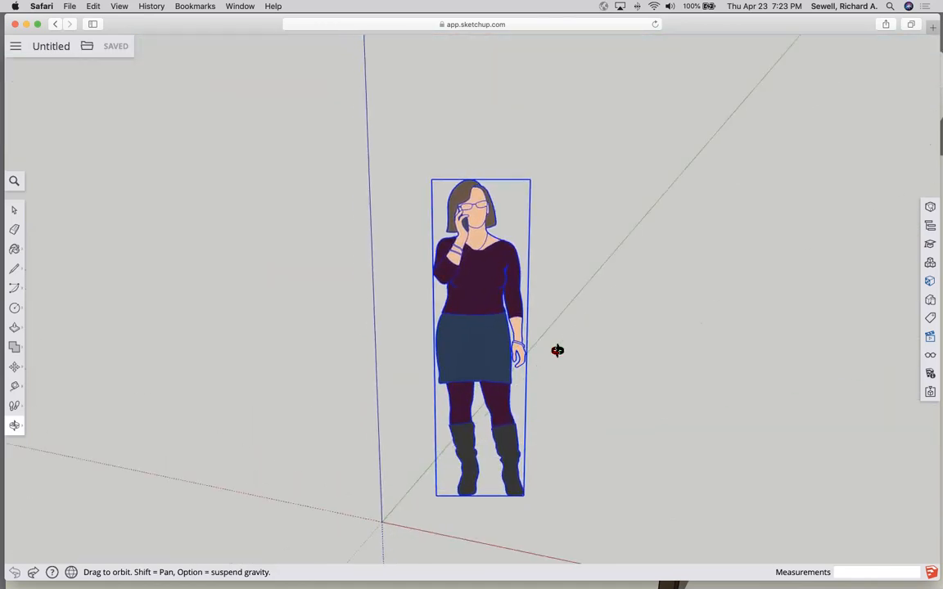
pyautogui.click(14, 210)
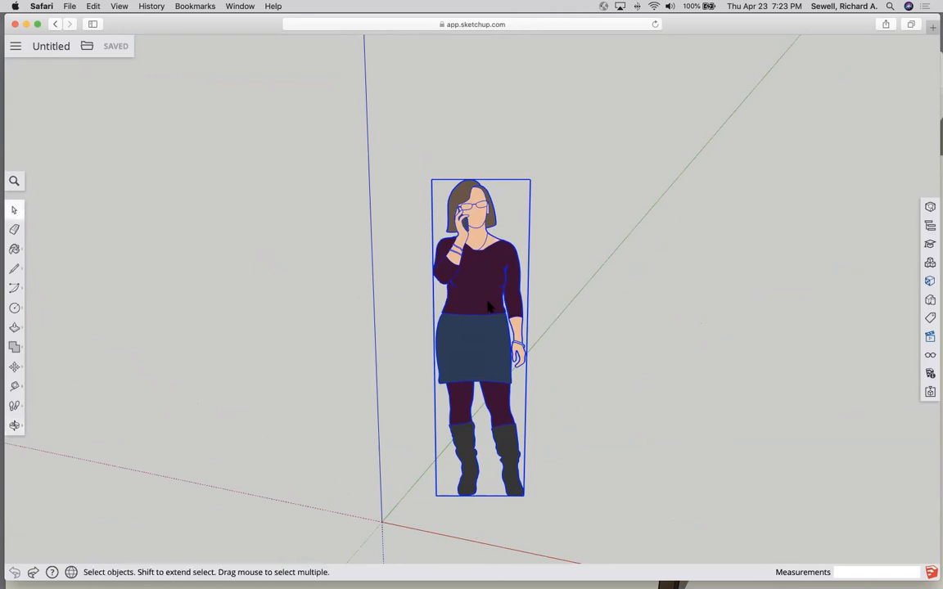
pyautogui.press('Delete')
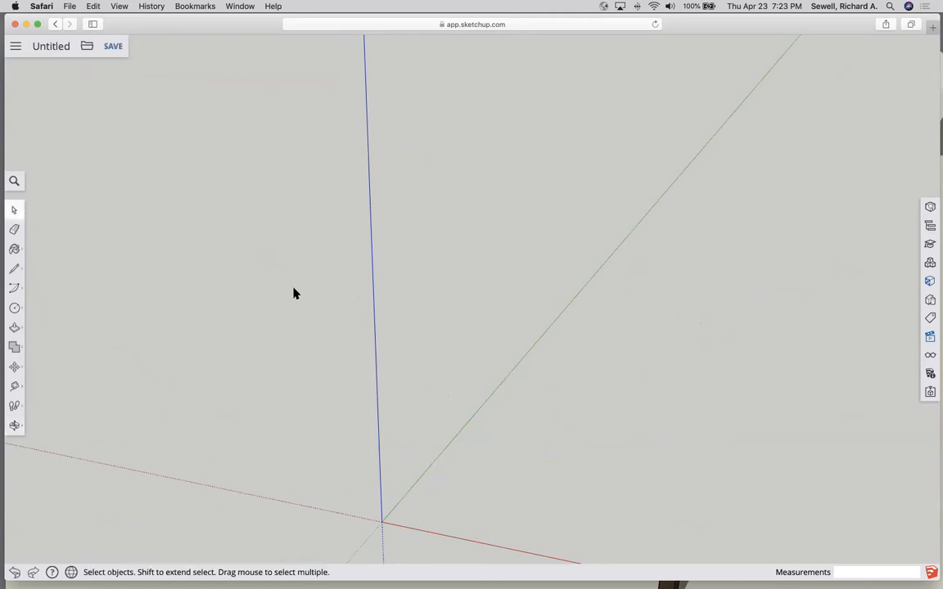
# Step: Draw a rectangle about 2' 3" by 2' 1" from the origin and push/pull it up about 2' 7" into a box
pyautogui.click(16, 308)
pyautogui.click(44, 263)
pyautogui.click(381, 521)
pyautogui.click(564, 481)
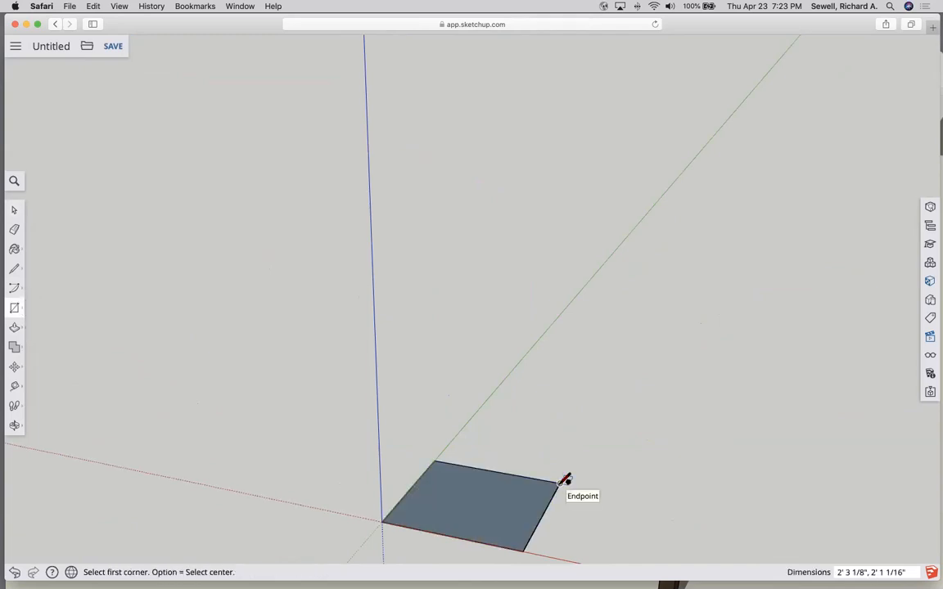
pyautogui.press('p')
pyautogui.click(494, 516)
pyautogui.click(482, 371)
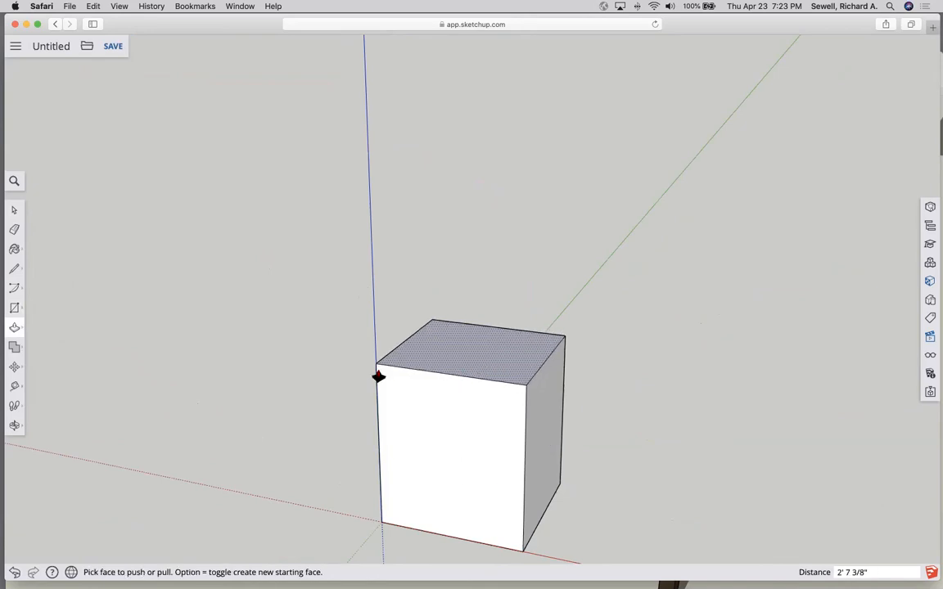
pyautogui.click(13, 211)
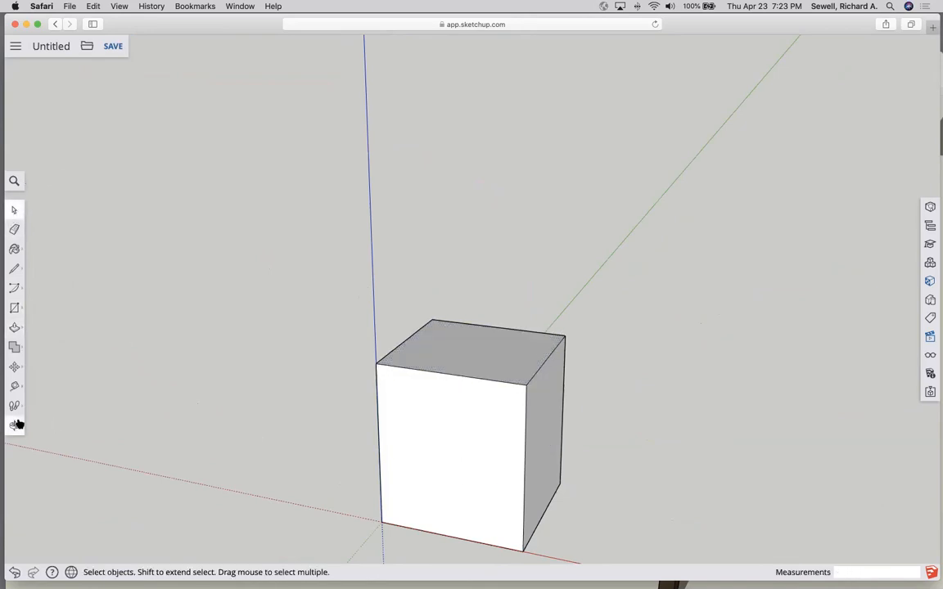
# Step: Zoom out and in on the box and orbit around it to view it from above and from different sides
pyautogui.click(14, 425)
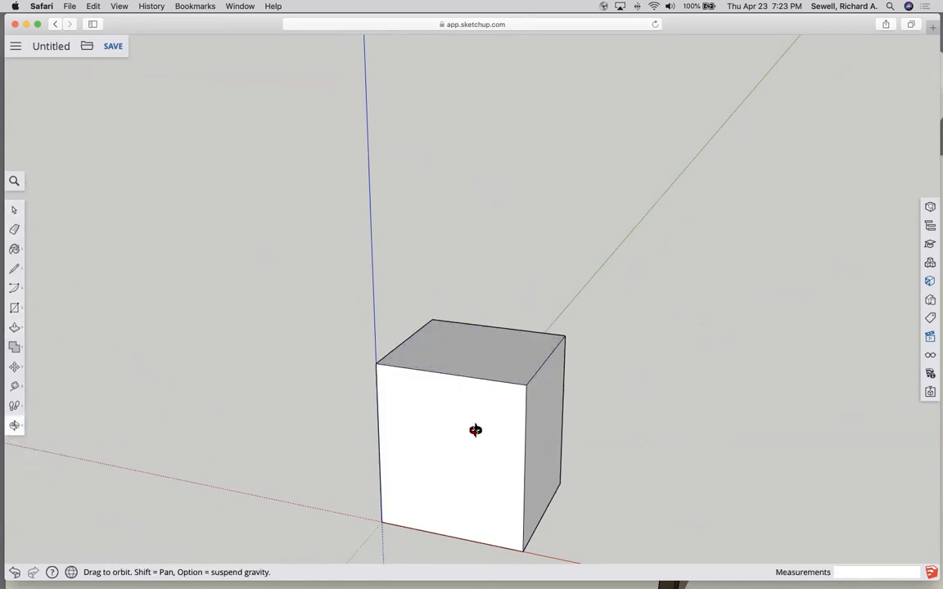
pyautogui.scroll(-5, 468, 466)
pyautogui.scroll(6, 480, 505)
pyautogui.moveTo(509, 402); pyautogui.dragTo(482, 234)
pyautogui.moveTo(509, 298); pyautogui.dragTo(562, 351)
pyautogui.moveTo(427, 326); pyautogui.dragTo(538, 305)
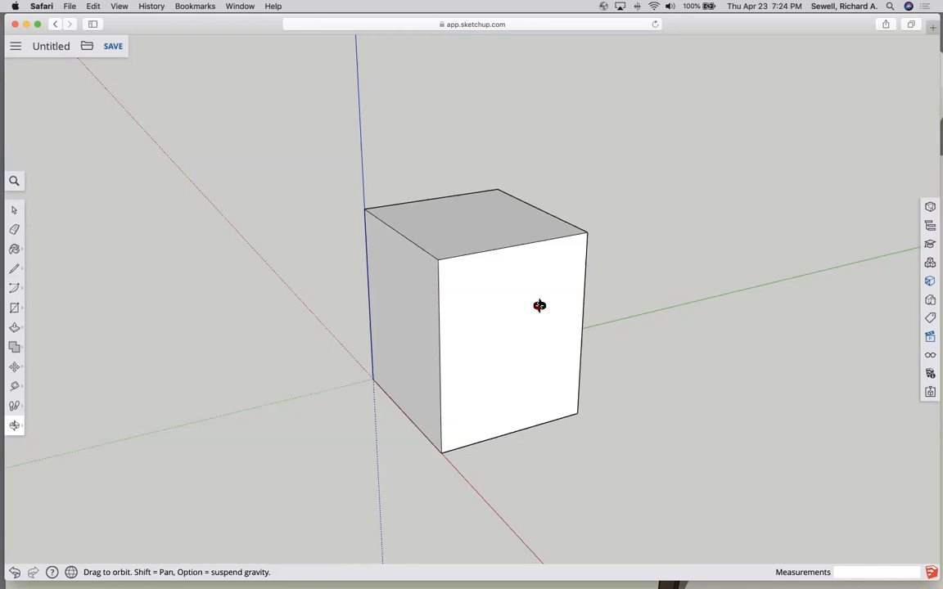
pyautogui.moveTo(538, 305); pyautogui.dragTo(477, 279)
pyautogui.moveTo(484, 187)
pyautogui.mouseDown()
pyautogui.moveTo(461, 427)
pyautogui.moveTo(303, 312)
pyautogui.moveTo(536, 328)
pyautogui.moveTo(196, 363)
pyautogui.mouseUp()
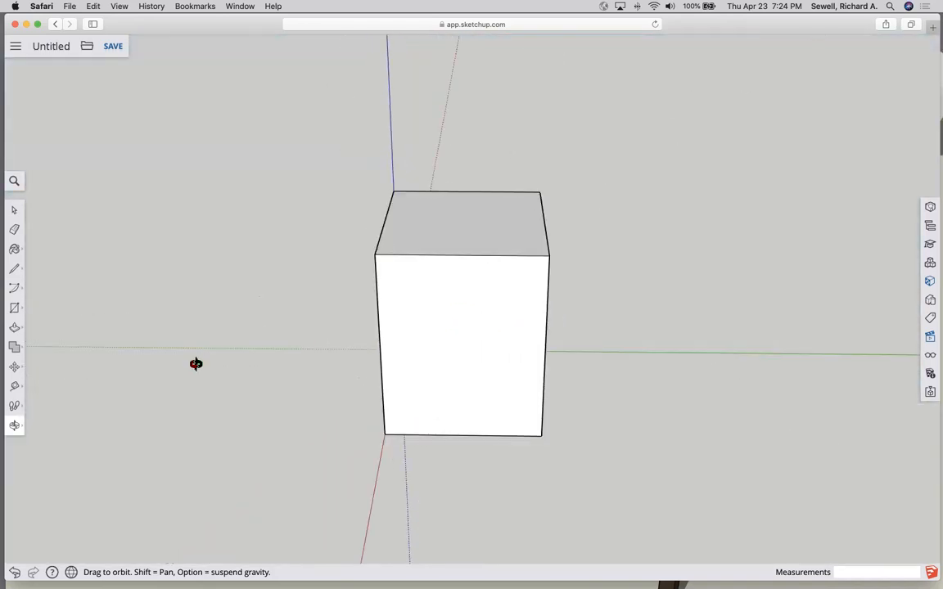
# Step: Shift the view of the box with the Pan tool and enlarge it slightly with the Zoom tool active
pyautogui.click(15, 425)
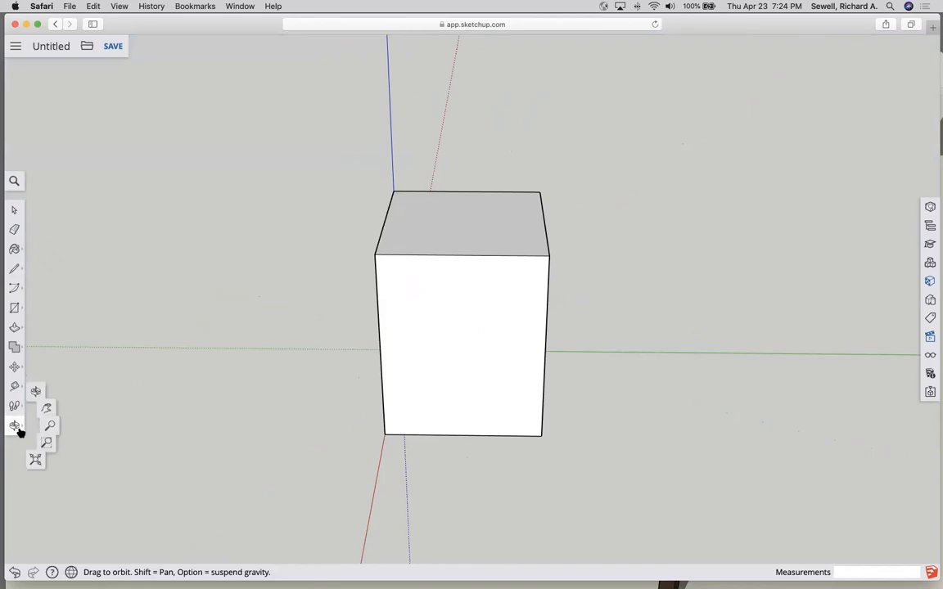
pyautogui.click(57, 403)
pyautogui.moveTo(525, 383); pyautogui.dragTo(363, 362)
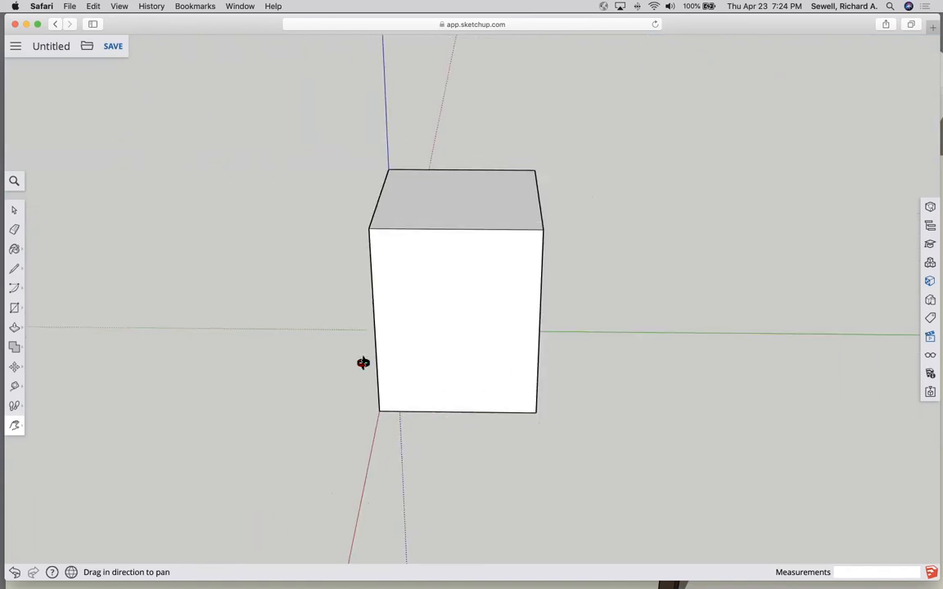
pyautogui.click(23, 429)
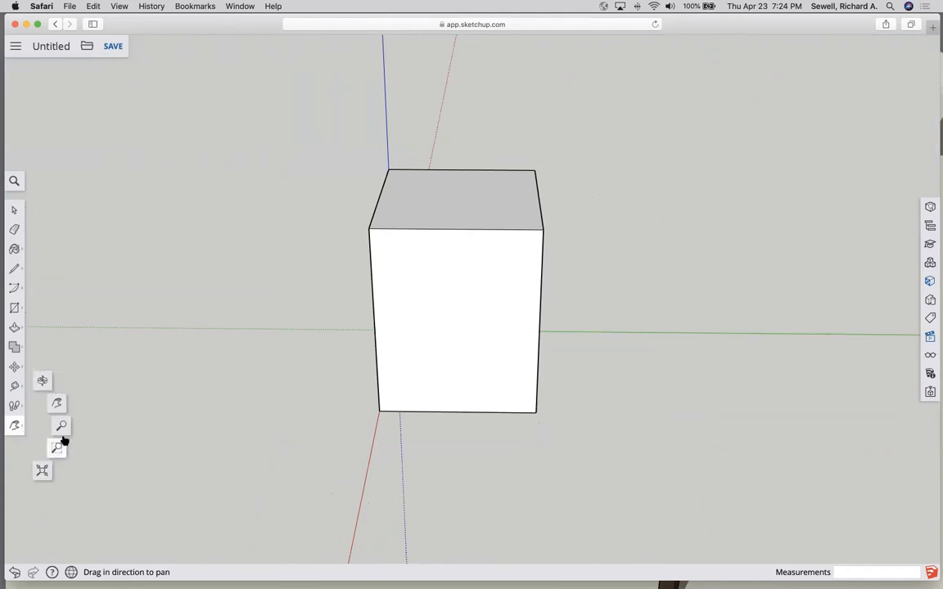
pyautogui.click(62, 427)
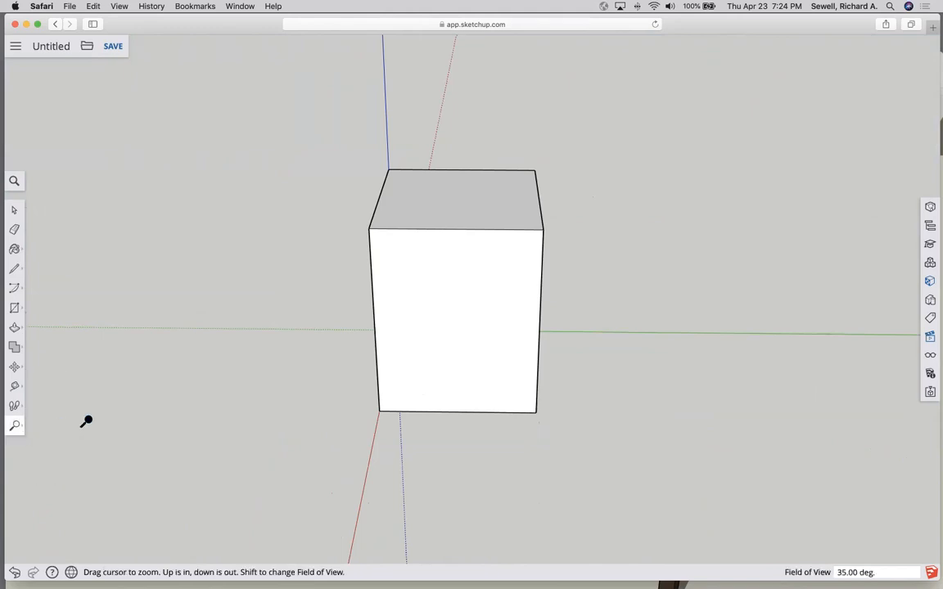
pyautogui.scroll(2, 449, 326)
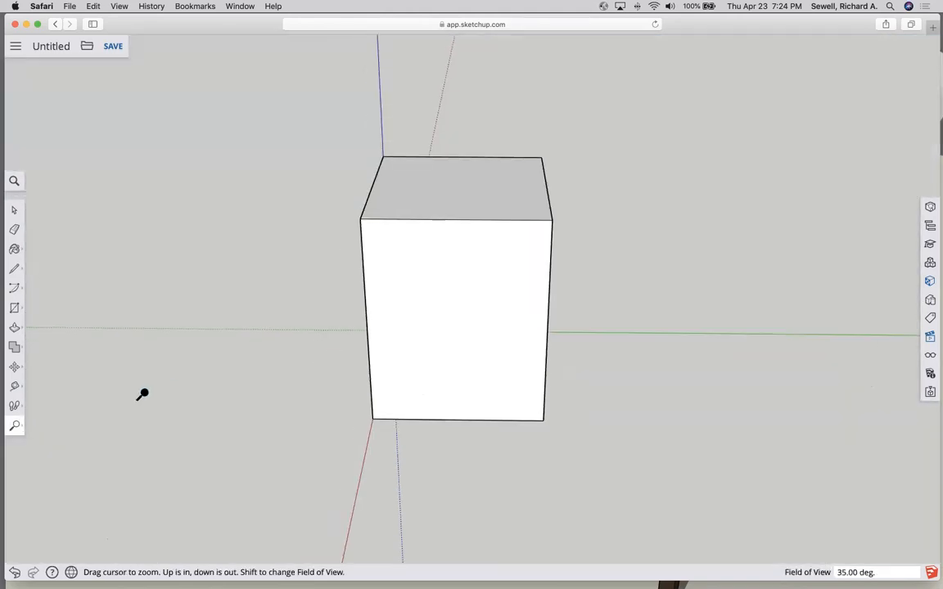
# Step: Magnify the box's lower front corner with Zoom Window, and fit the whole box in view with Zoom Extents
pyautogui.click(16, 426)
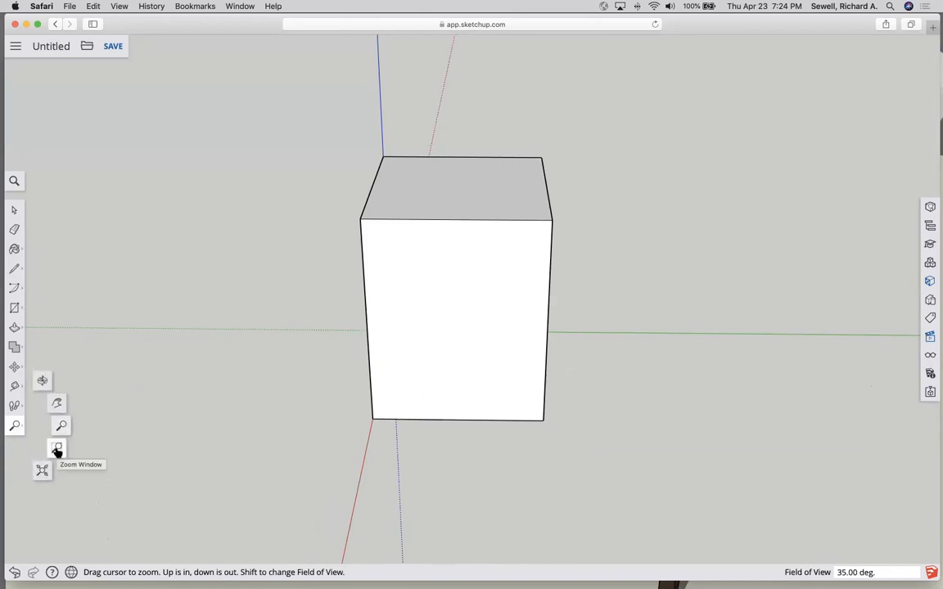
pyautogui.click(56, 449)
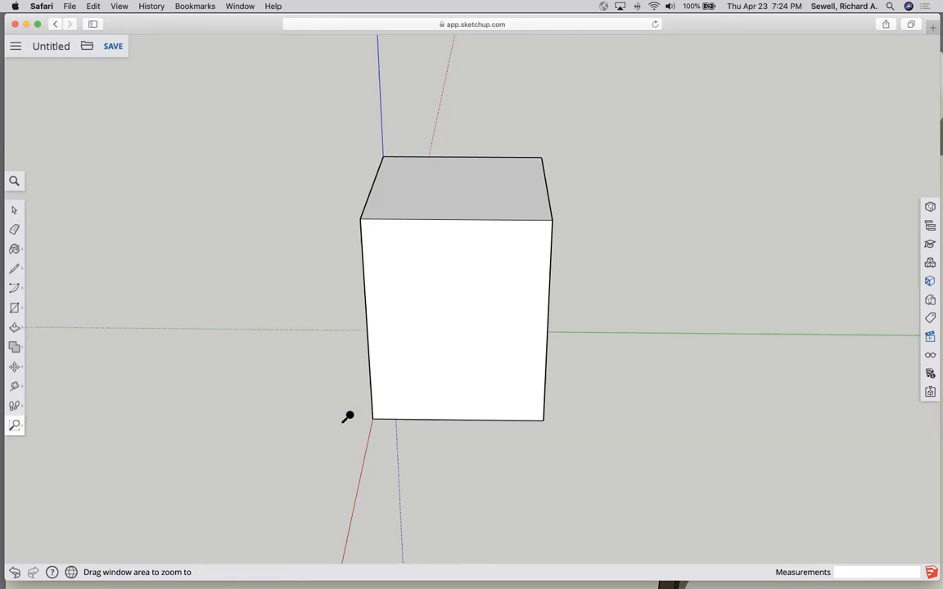
pyautogui.moveTo(345, 386); pyautogui.dragTo(423, 442)
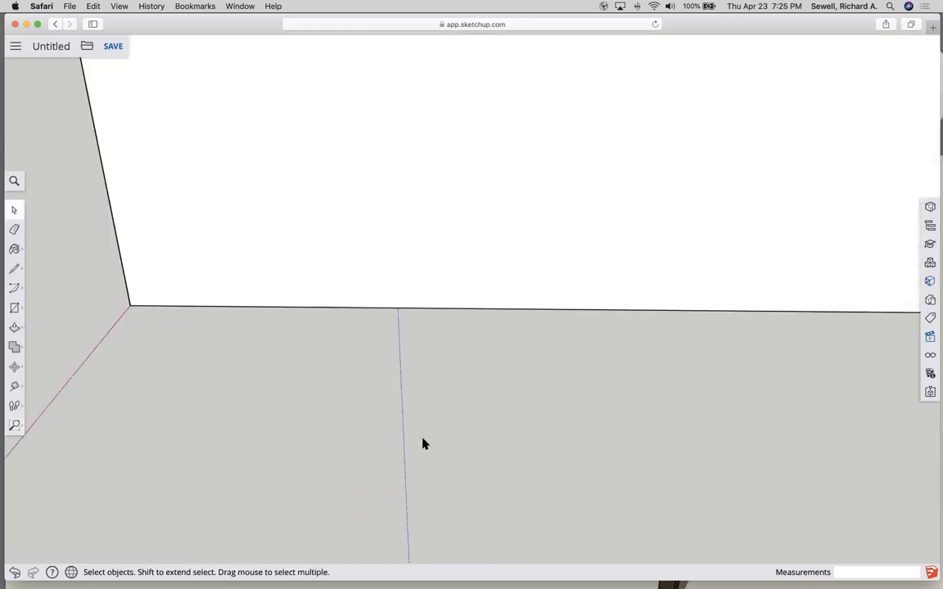
pyautogui.hotkey('shift', 'z')
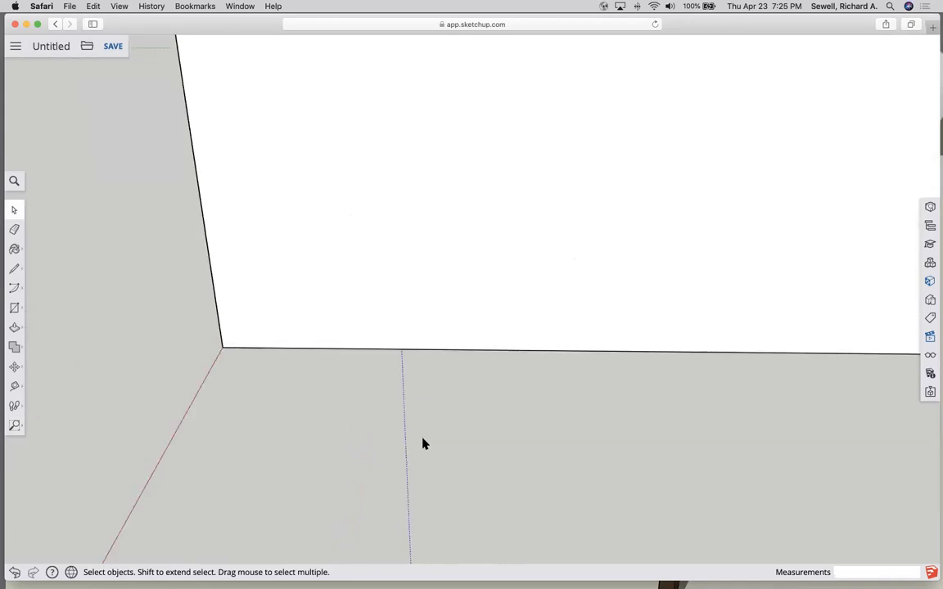
pyautogui.click(14, 426)
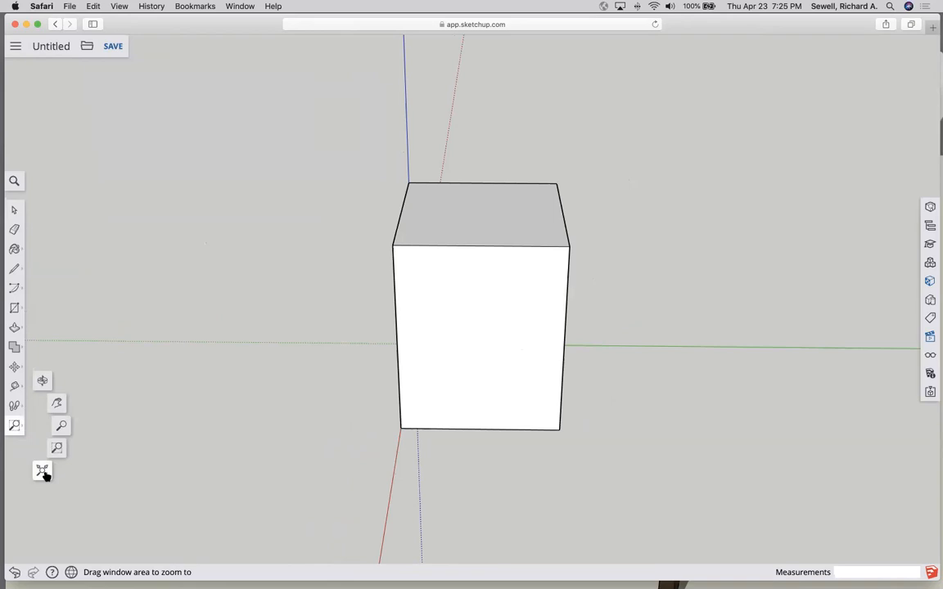
pyautogui.click(42, 472)
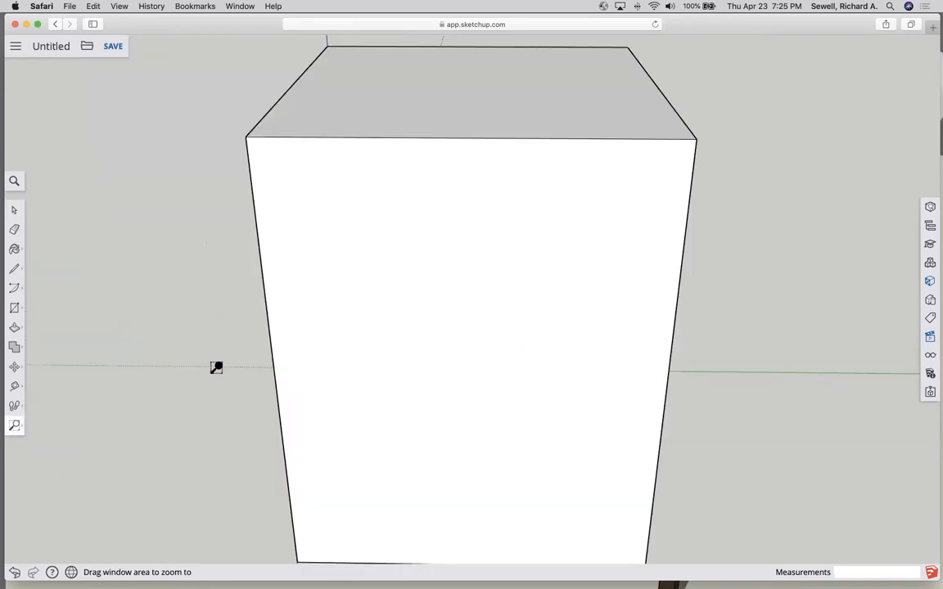
pyautogui.scroll(-5, 347, 372)
pyautogui.scroll(3, 343, 379)
pyautogui.scroll(3, 343, 378)
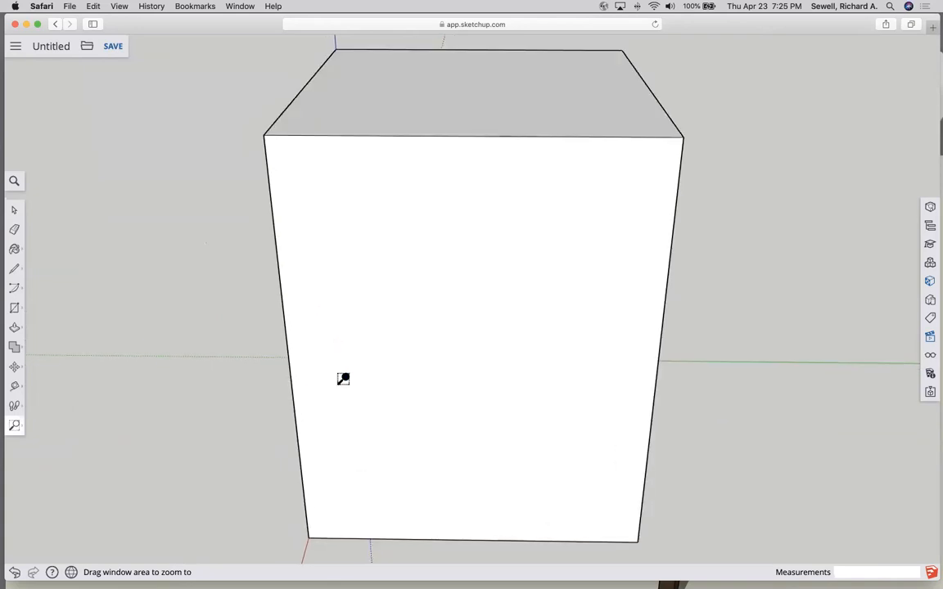
# Step: Examine the box from several angles and distances by combining orbiting, panning and zooming
pyautogui.click(16, 427)
pyautogui.moveTo(194, 292); pyautogui.dragTo(315, 269)
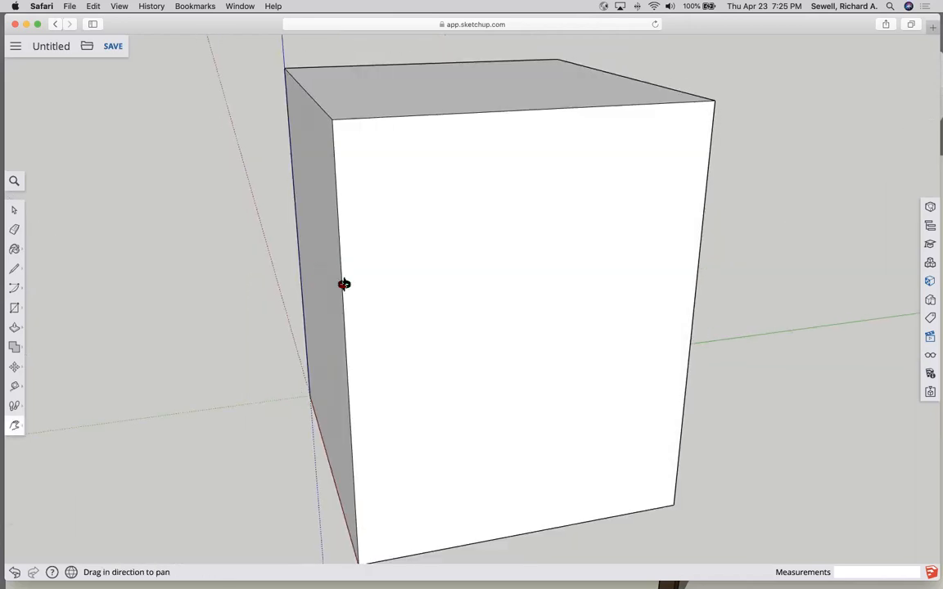
pyautogui.keyDown('shift'); pyautogui.moveTo(572, 293); pyautogui.dragTo(414, 311); pyautogui.keyUp('shift')
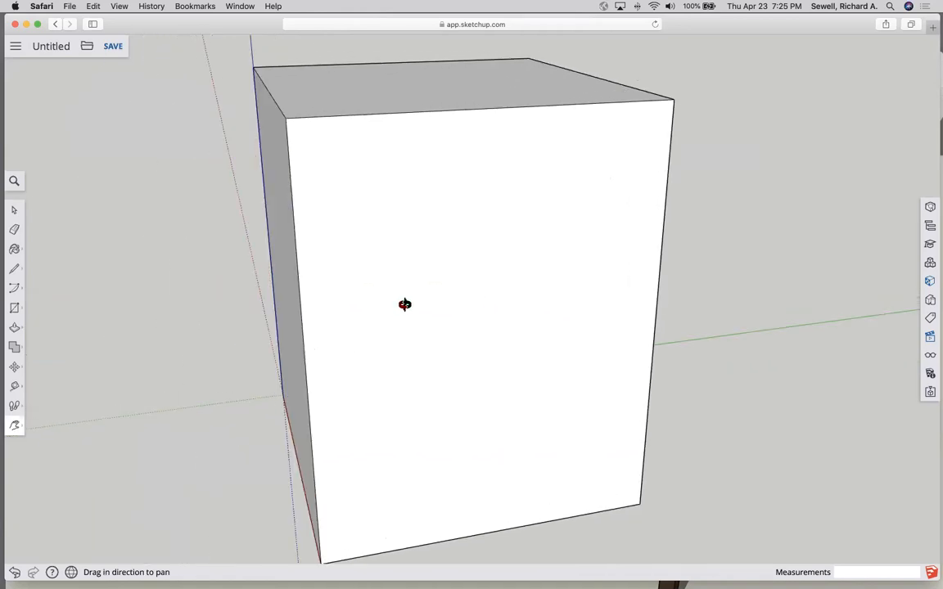
pyautogui.scroll(-5, 404, 304)
pyautogui.scroll(6, 404, 305)
pyautogui.scroll(4, 405, 304)
pyautogui.scroll(-5, 404, 303)
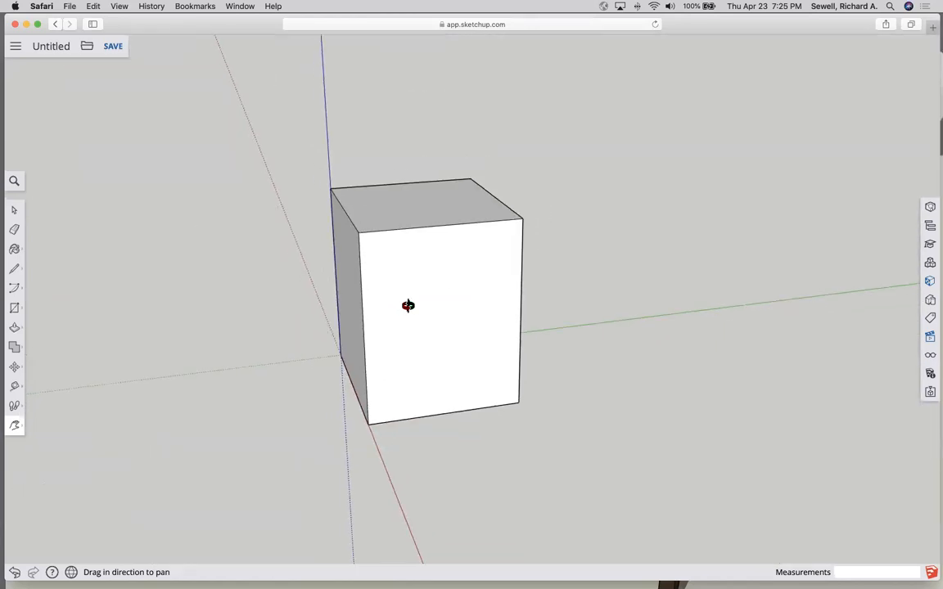
pyautogui.moveTo(368, 311); pyautogui.dragTo(482, 295)
pyautogui.press('o')
pyautogui.scroll(5, 482, 296)
pyautogui.scroll(-8, 482, 296)
pyautogui.moveTo(497, 345); pyautogui.dragTo(361, 328)
# Step: Select the entire box with all its connected faces and edges and delete it
pyautogui.click(14, 211)
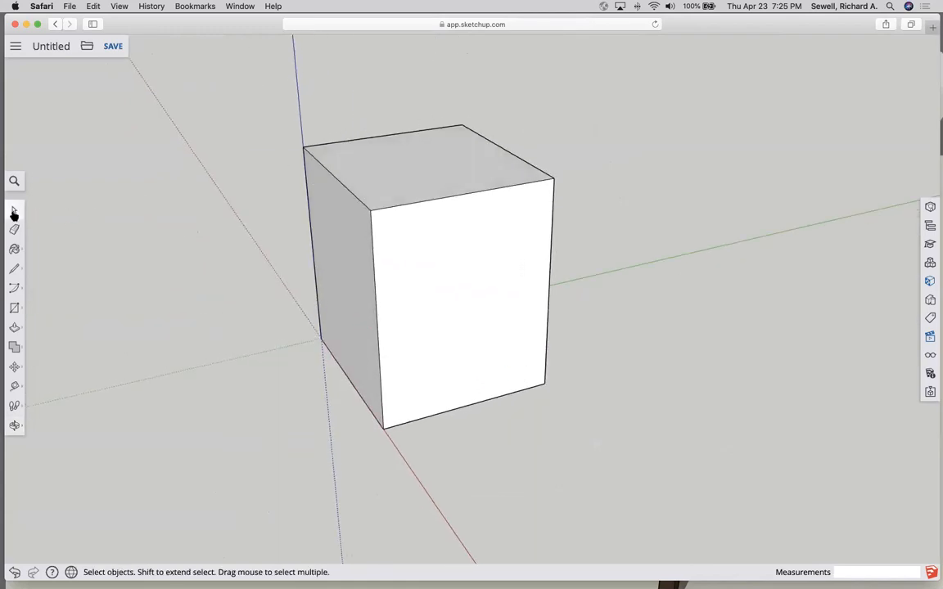
pyautogui.moveTo(250, 112); pyautogui.dragTo(656, 463)
pyautogui.scroll(2, 656, 462)
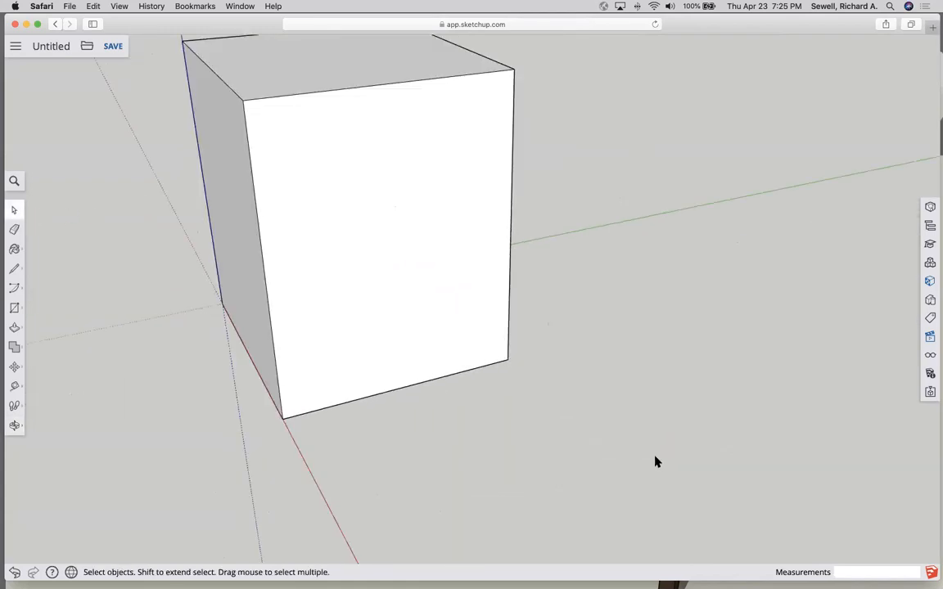
pyautogui.tripleClick(440, 344)
pyautogui.press('Delete')
pyautogui.scroll(-2, 602, 361)
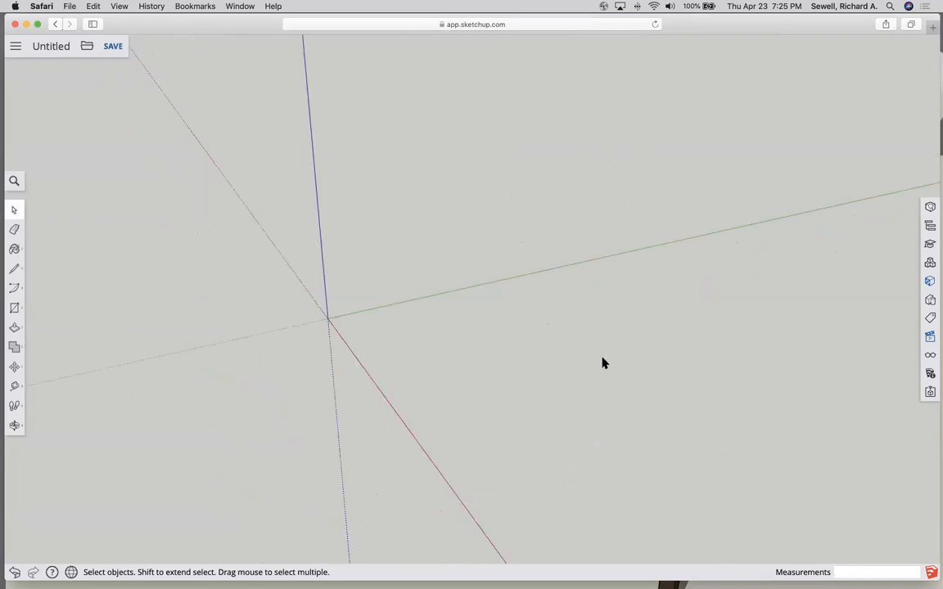
pyautogui.scroll(-2, 395, 268)
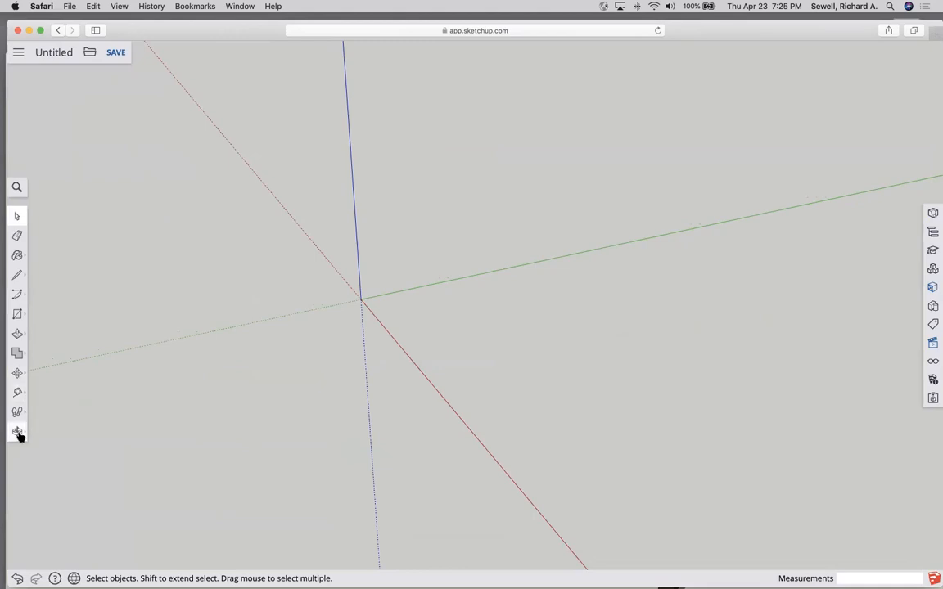
# Step: Look over the available variants of the Arc, Rectangle and Push/Pull tools
pyautogui.click(19, 317)
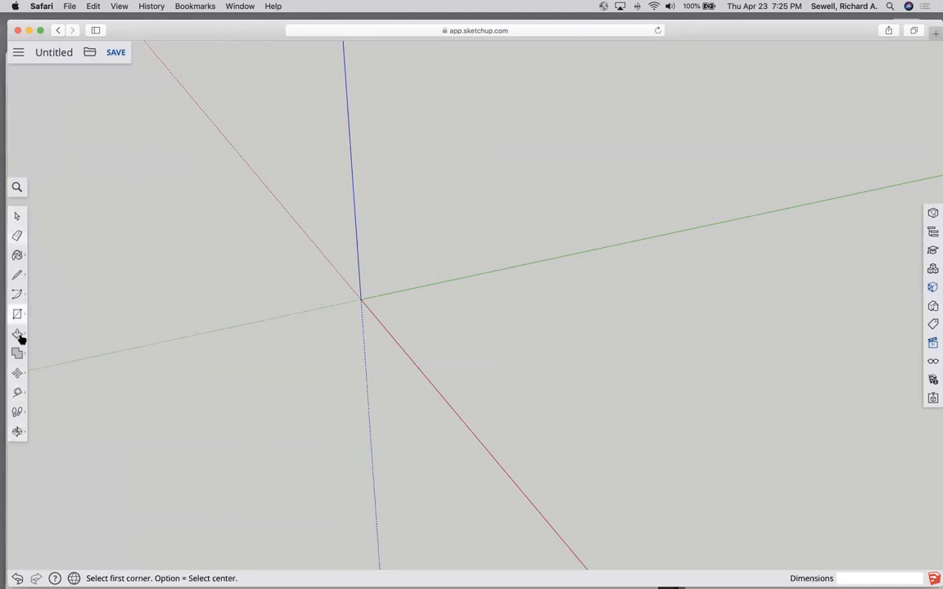
pyautogui.click(17, 217)
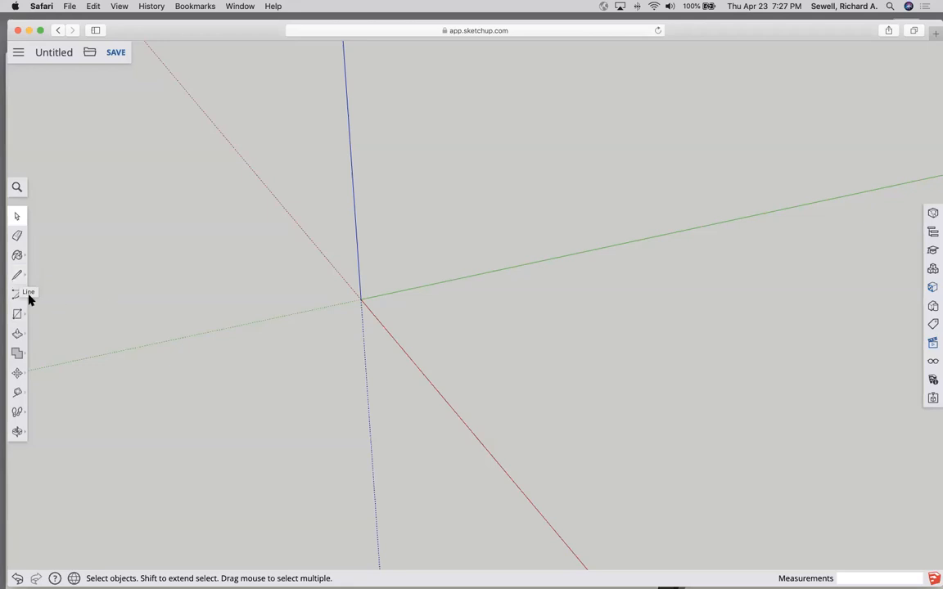
pyautogui.click(21, 295)
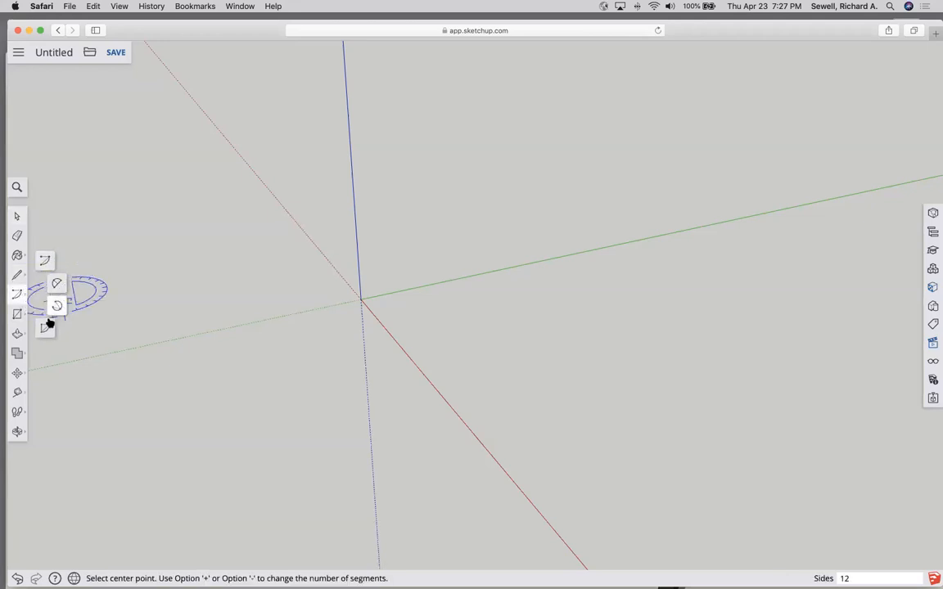
pyautogui.click(20, 316)
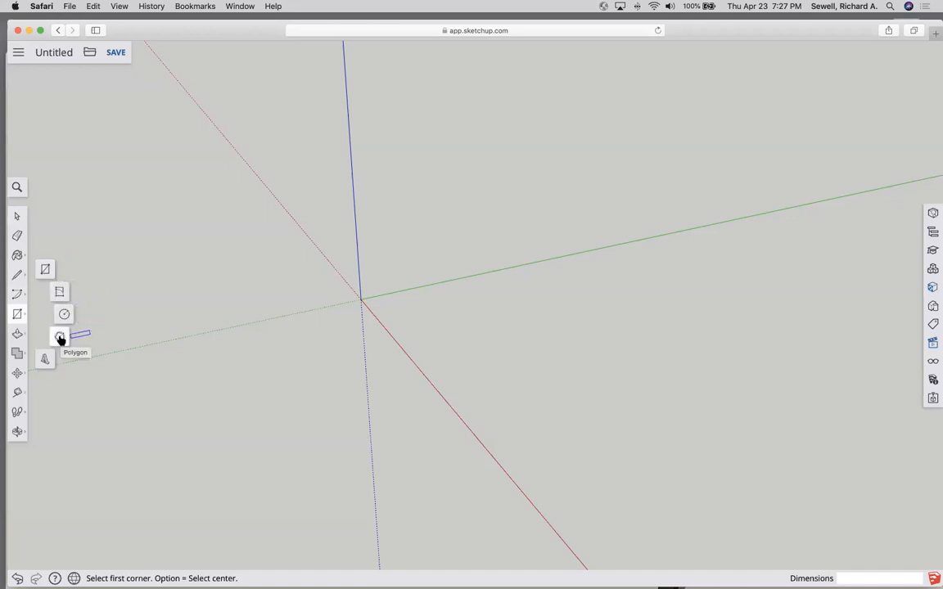
pyautogui.click(18, 335)
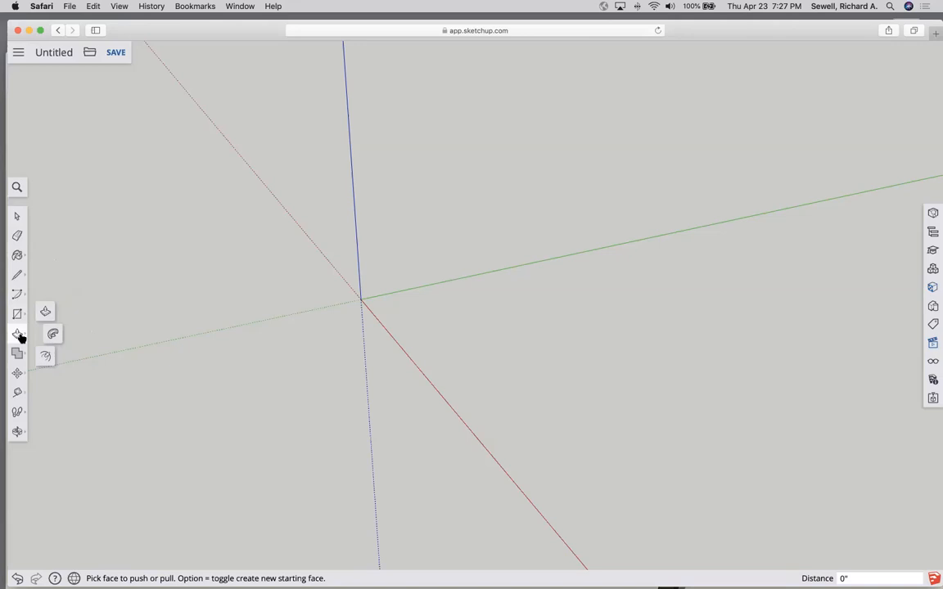
# Step: Look over the Solid Tools variants and the Move and Tape Measure tools, and return to the Select tool
pyautogui.click(18, 353)
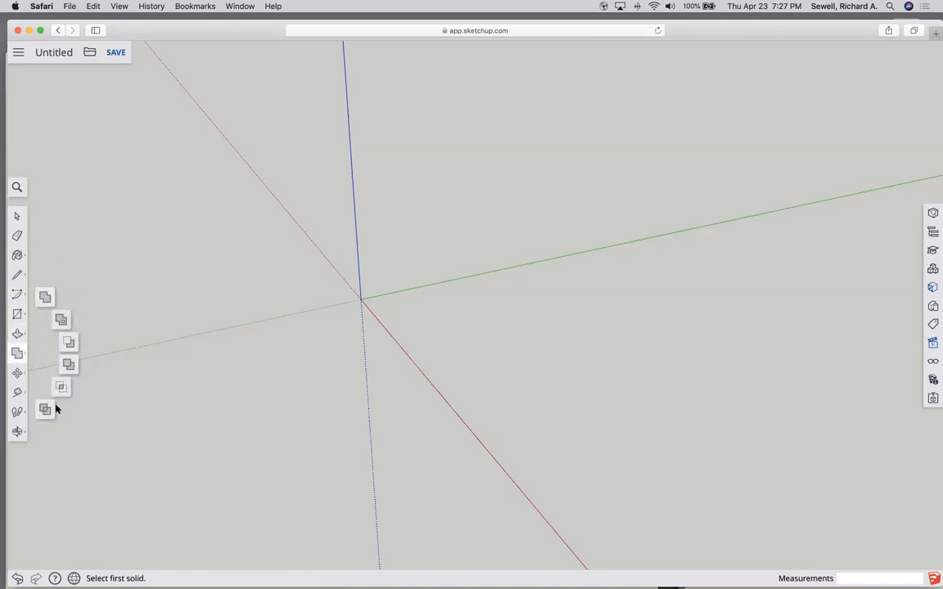
pyautogui.click(18, 374)
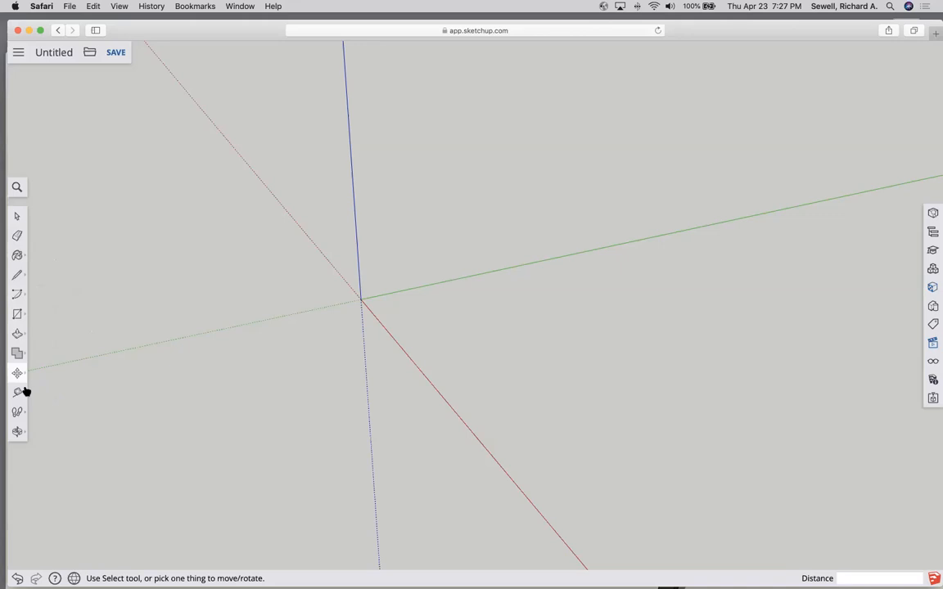
pyautogui.click(18, 394)
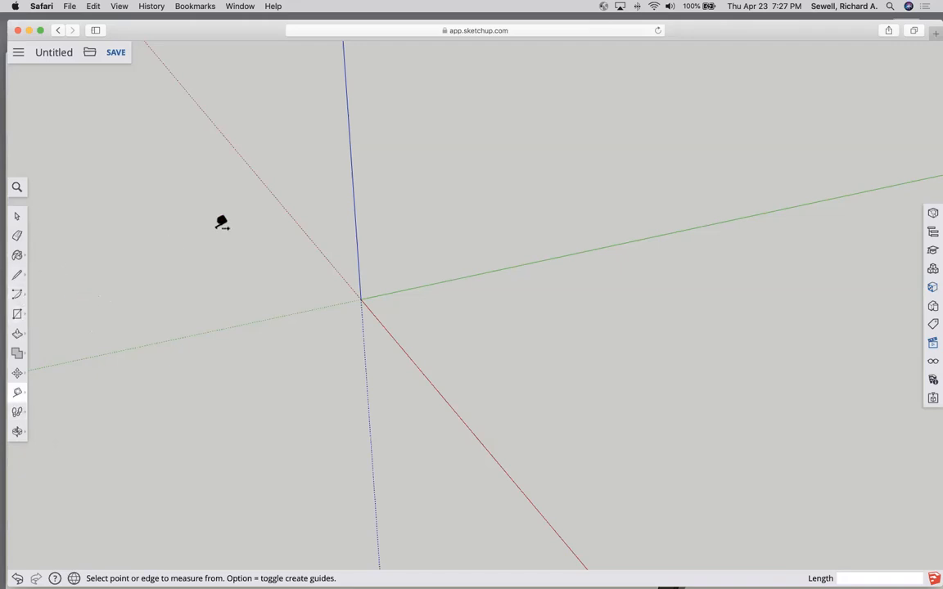
pyautogui.click(17, 216)
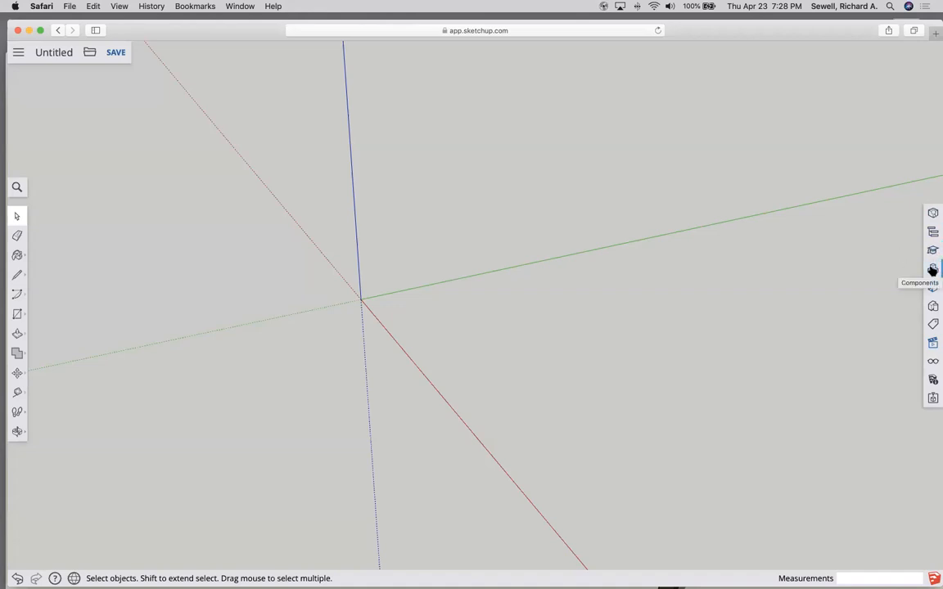
# Step: Try the decimal-inch and decimal-feet length formats in the model's unit settings, and return the format to fractional inches (1/2")
pyautogui.click(933, 380)
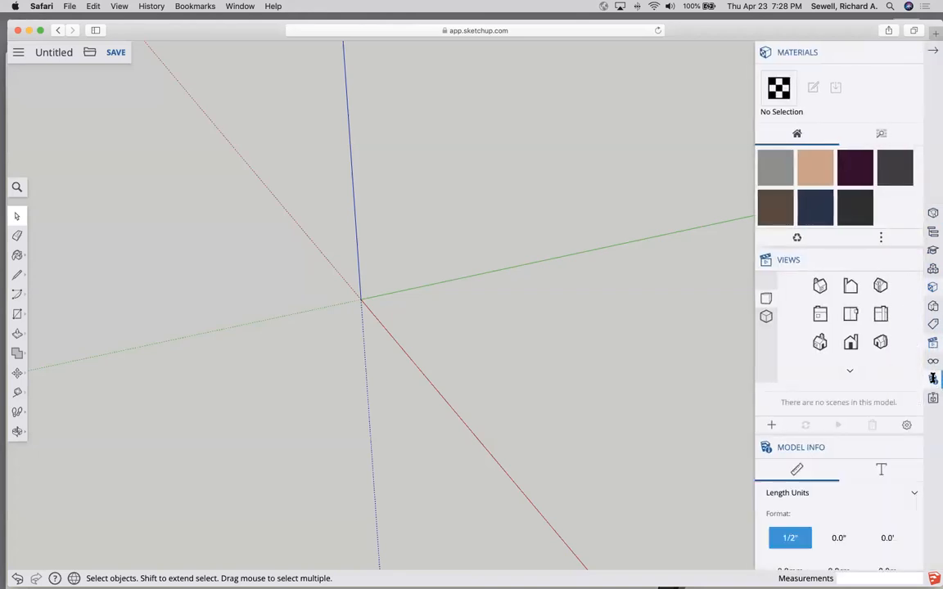
pyautogui.scroll(-5, 912, 58)
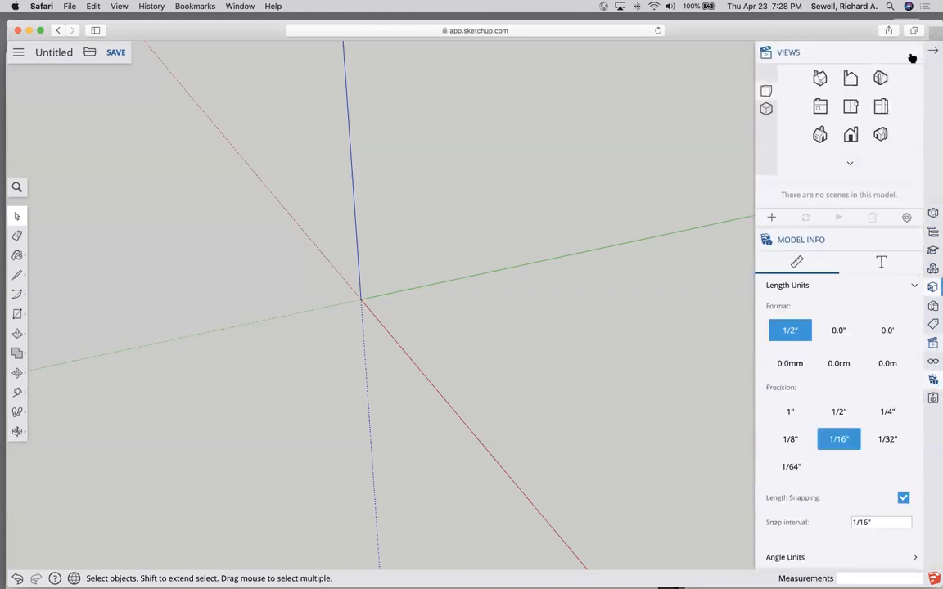
pyautogui.scroll(-3, 910, 57)
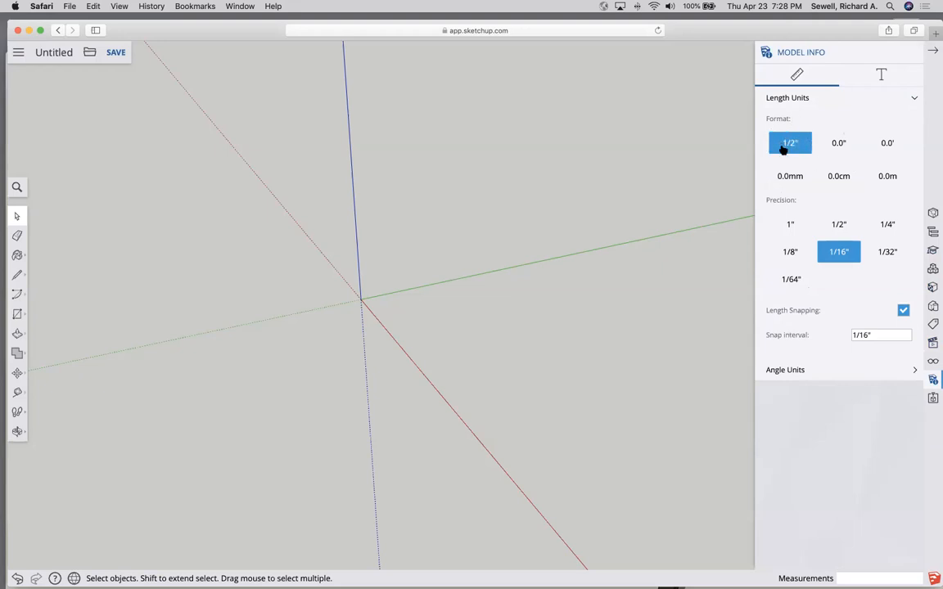
pyautogui.click(835, 144)
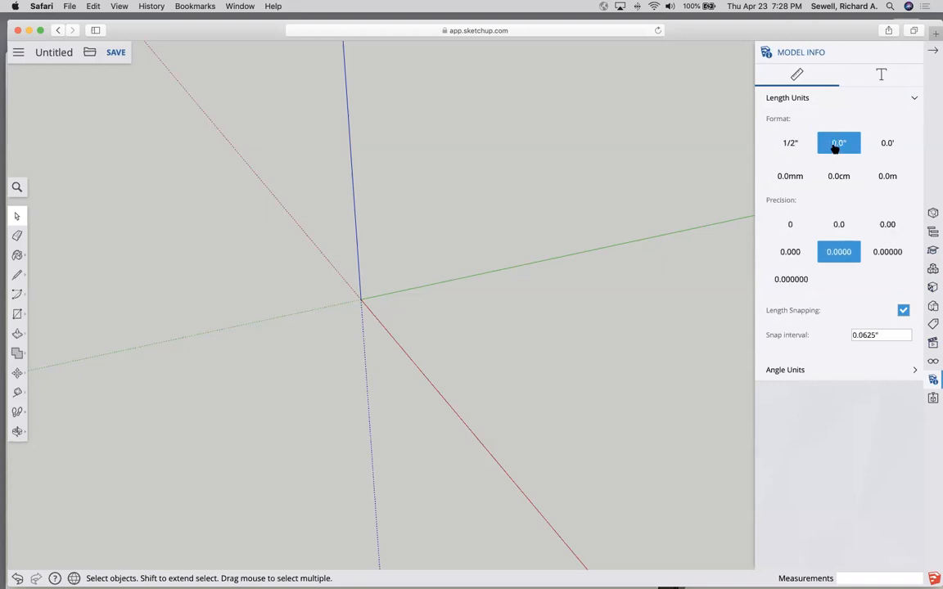
pyautogui.click(789, 143)
pyautogui.click(837, 144)
pyautogui.click(890, 144)
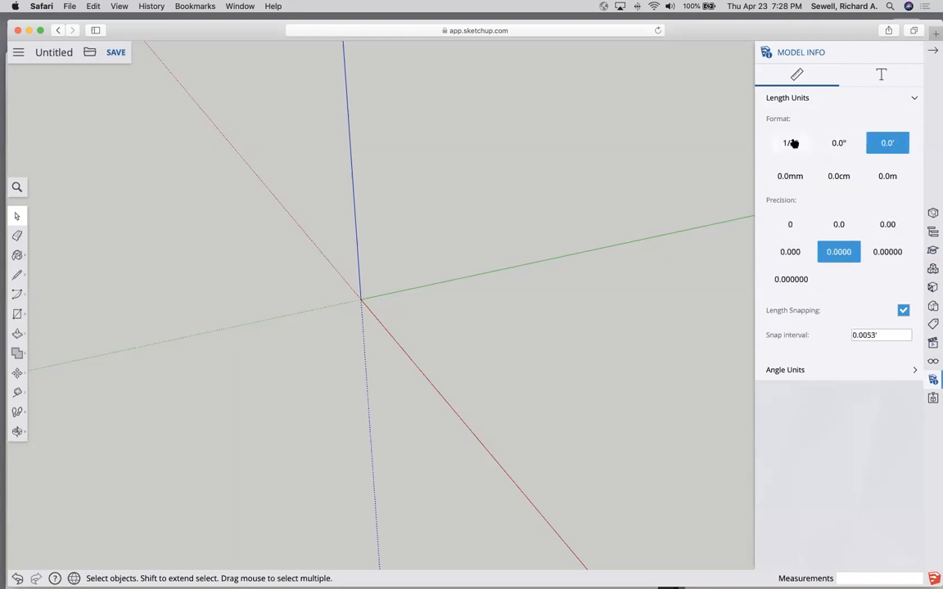
pyautogui.click(791, 143)
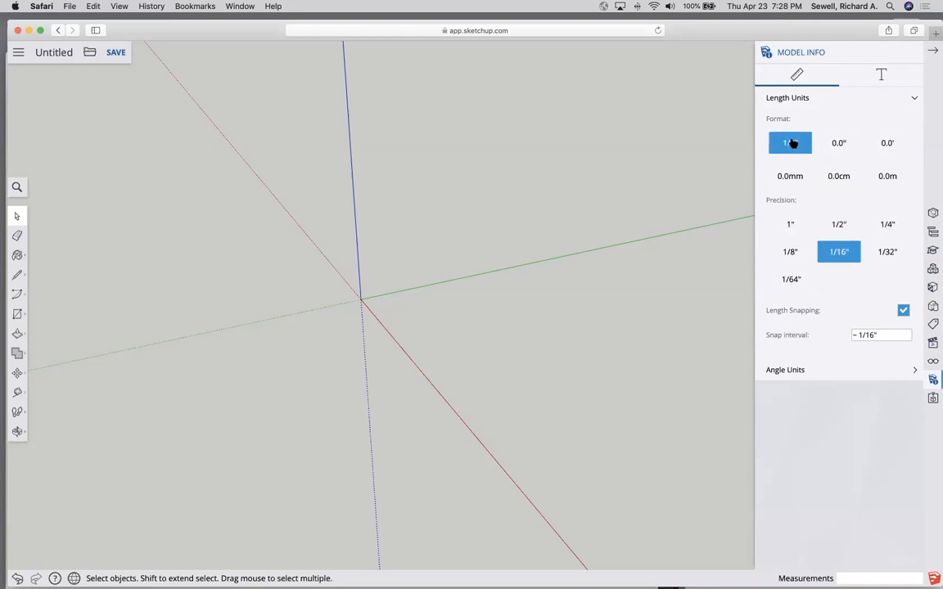
pyautogui.click(839, 144)
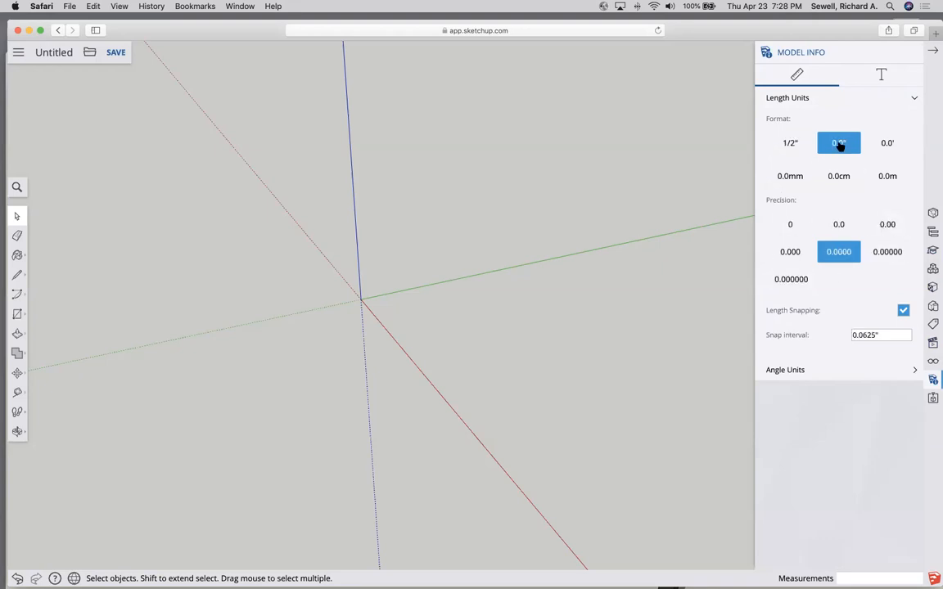
pyautogui.click(791, 143)
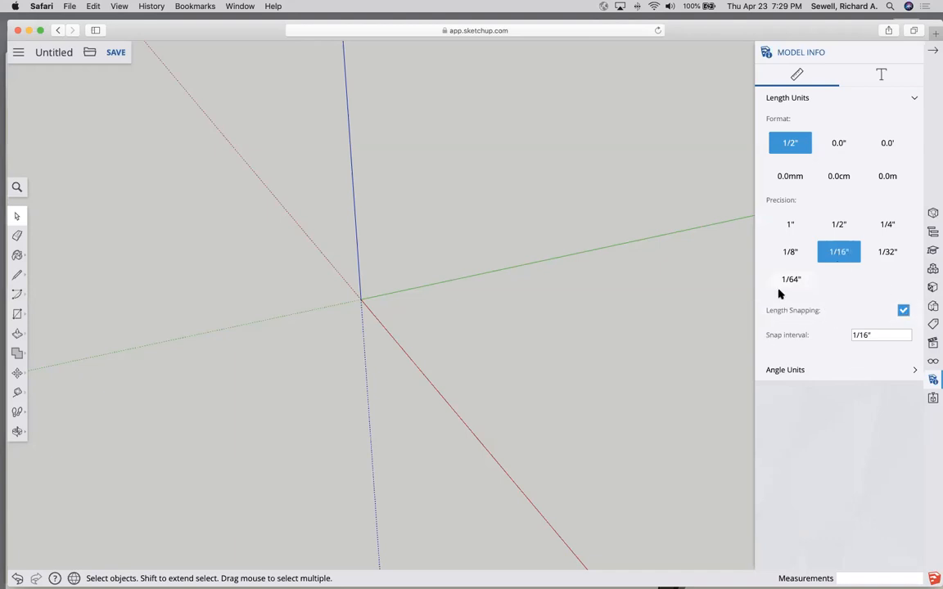
# Step: Switch length snapping off and back on, enter 1/16" as the snap interval, and recheck the unit settings
pyautogui.click(903, 313)
pyautogui.click(902, 311)
pyautogui.tripleClick(871, 335)
pyautogui.write('1/16')
pyautogui.press('BackSpace')
pyautogui.press('BackSpace')
pyautogui.write('16"')
pyautogui.click(933, 52)
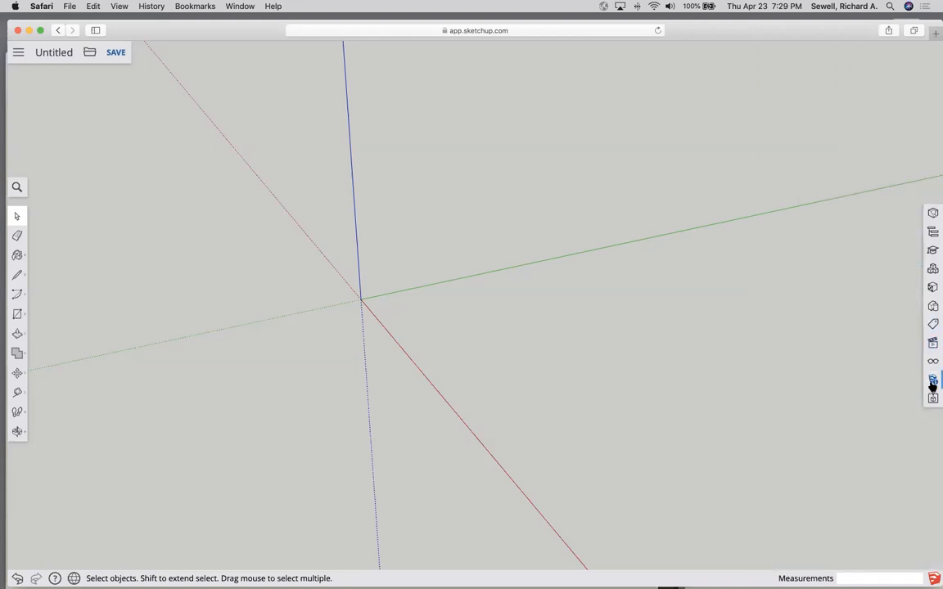
pyautogui.click(933, 381)
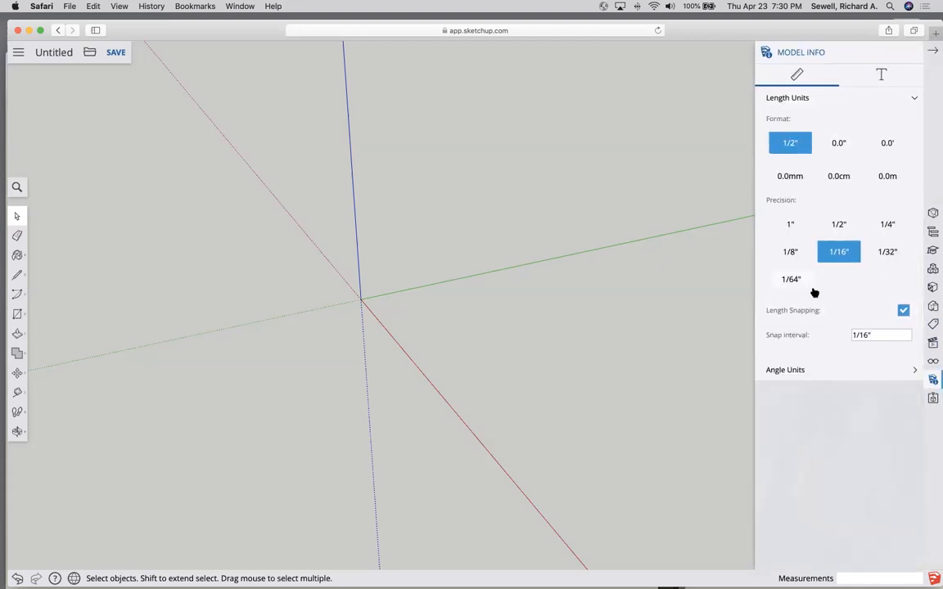
pyautogui.click(933, 53)
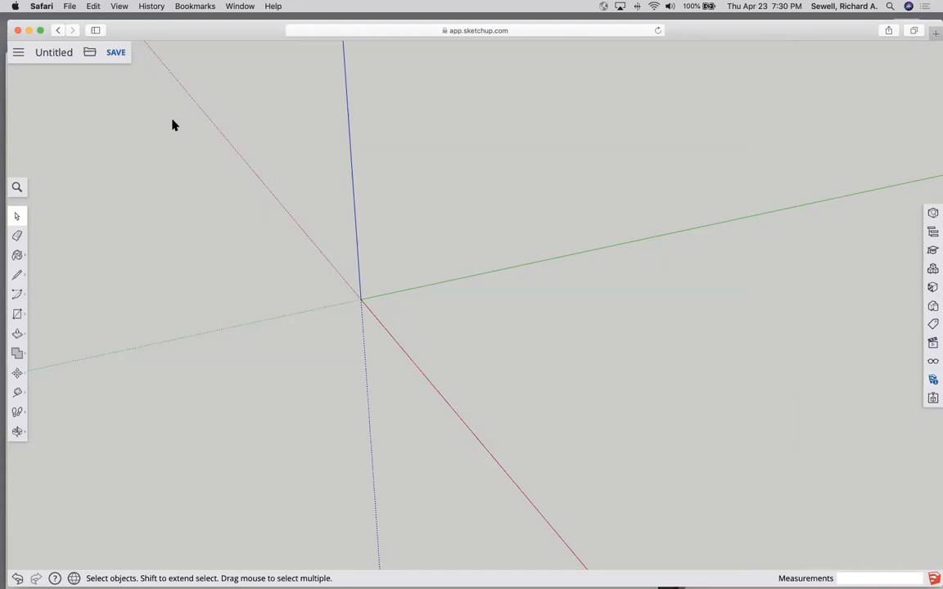
# Step: Try drawing a line from the origin at an angle between the green and red axes, and remove it
pyautogui.click(19, 276)
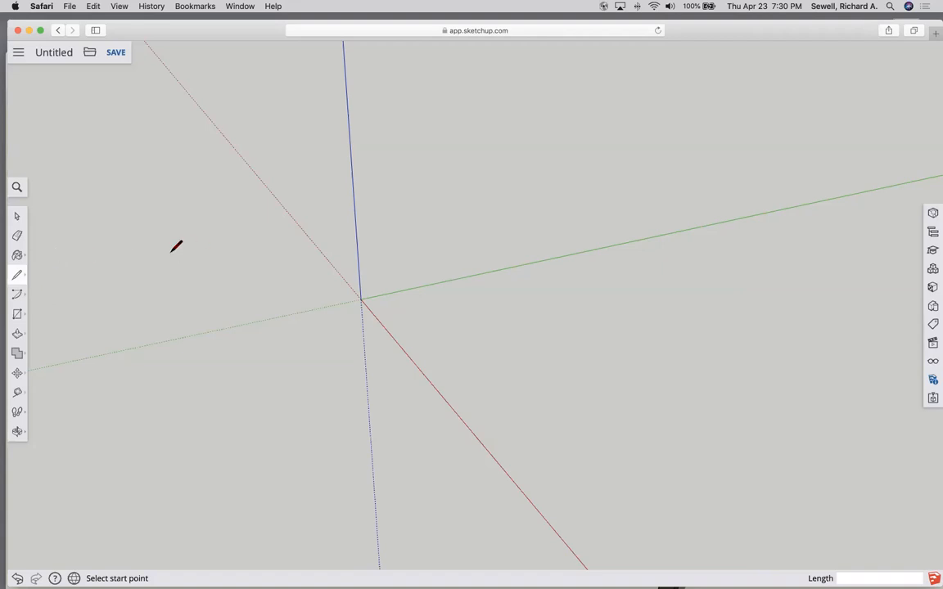
pyautogui.click(361, 299)
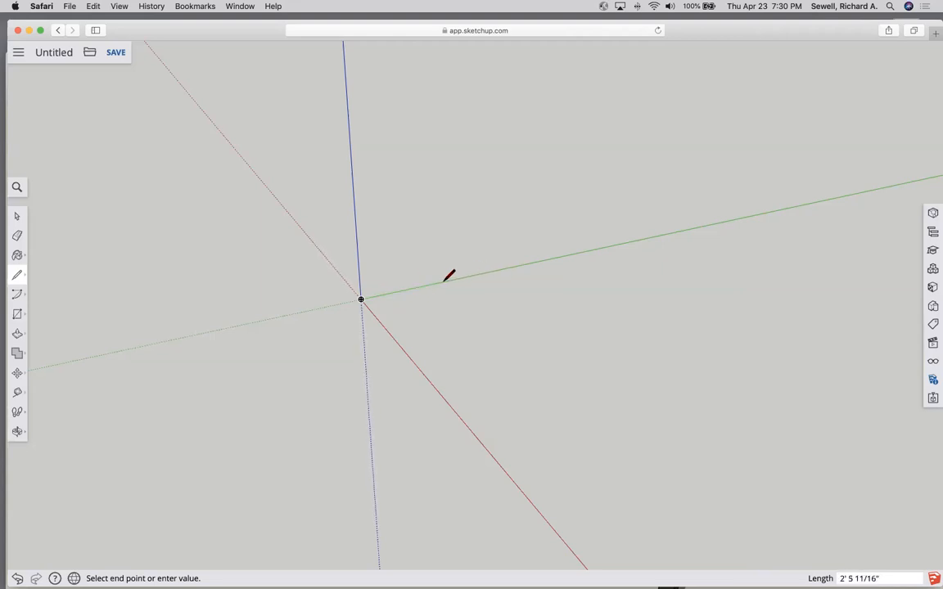
pyautogui.click(494, 328)
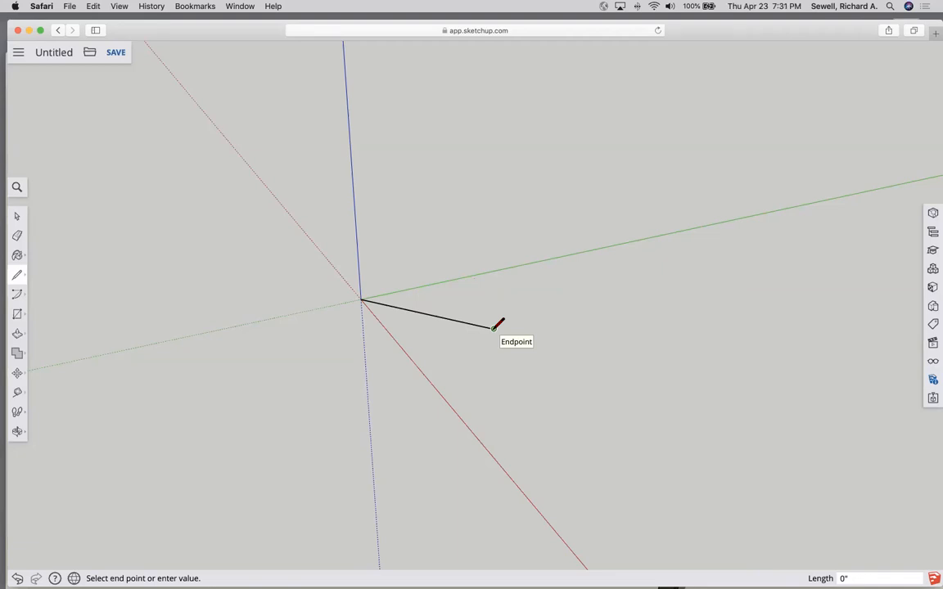
pyautogui.press('Escape')
# Step: Draw a closed four-sided base face from the origin along the green axis, with its red-axis edge about 4' 9 5/16" long
pyautogui.click(361, 299)
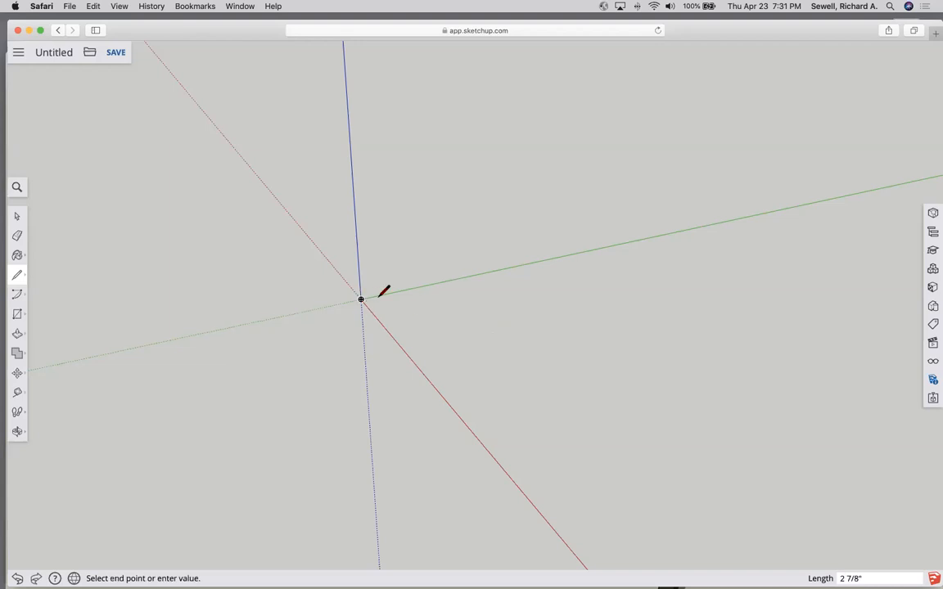
pyautogui.click(527, 264)
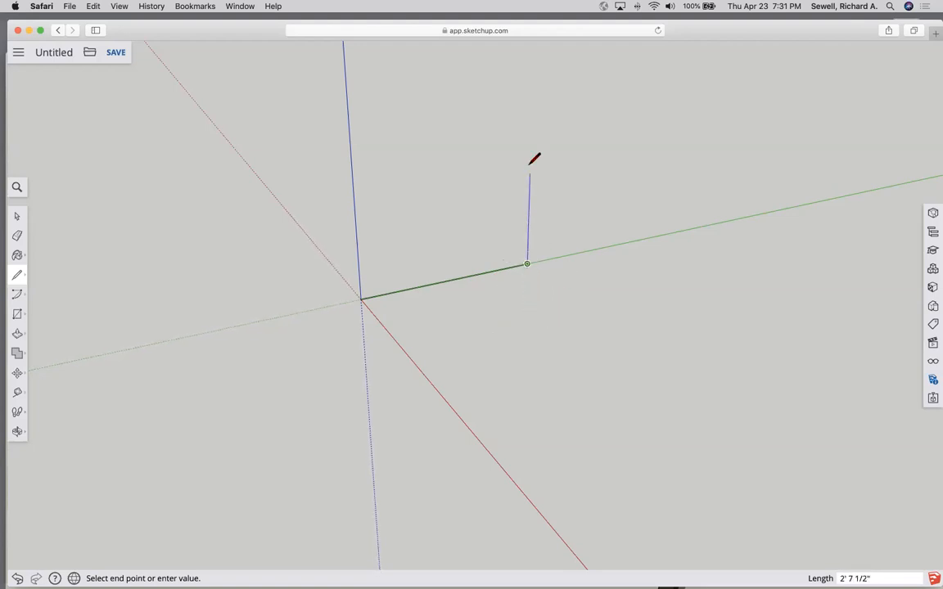
pyautogui.moveTo(534, 158); pyautogui.dragTo(530, 284, button='middle')
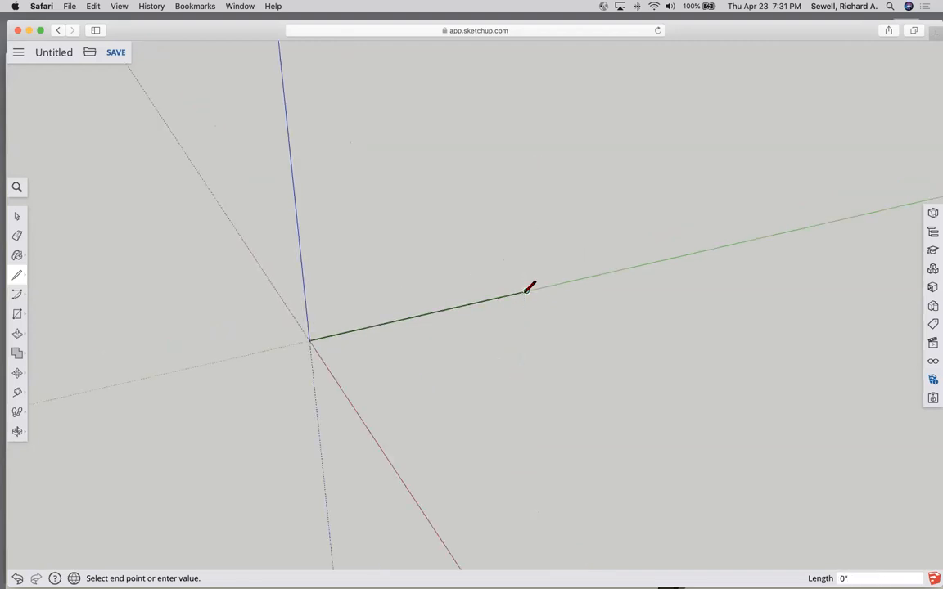
pyautogui.click(661, 400)
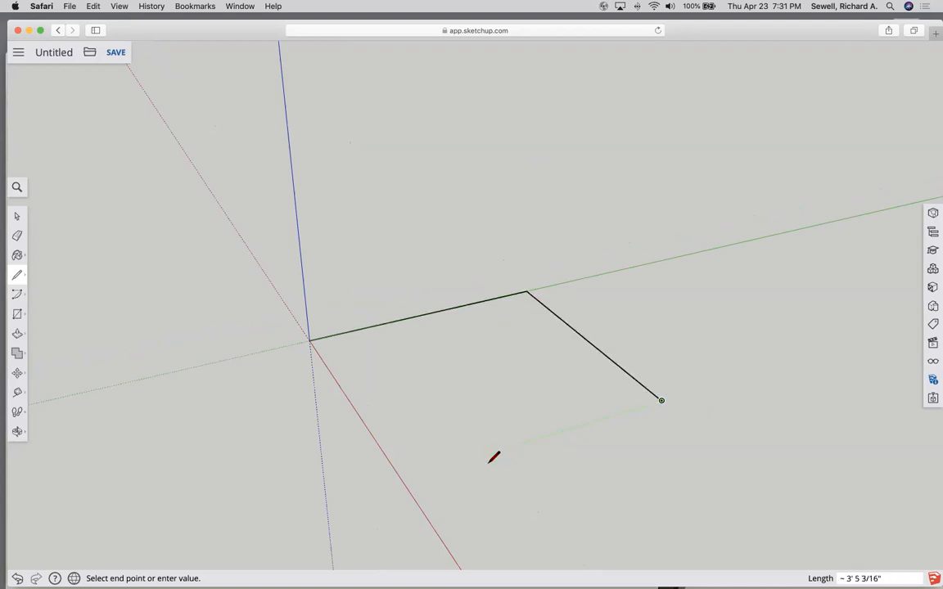
pyautogui.click(403, 480)
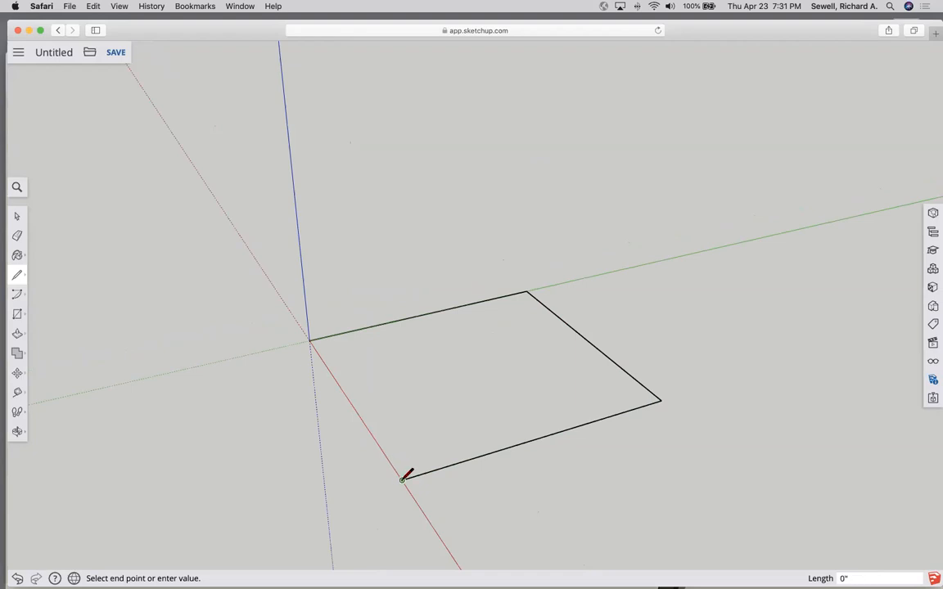
pyautogui.click(310, 339)
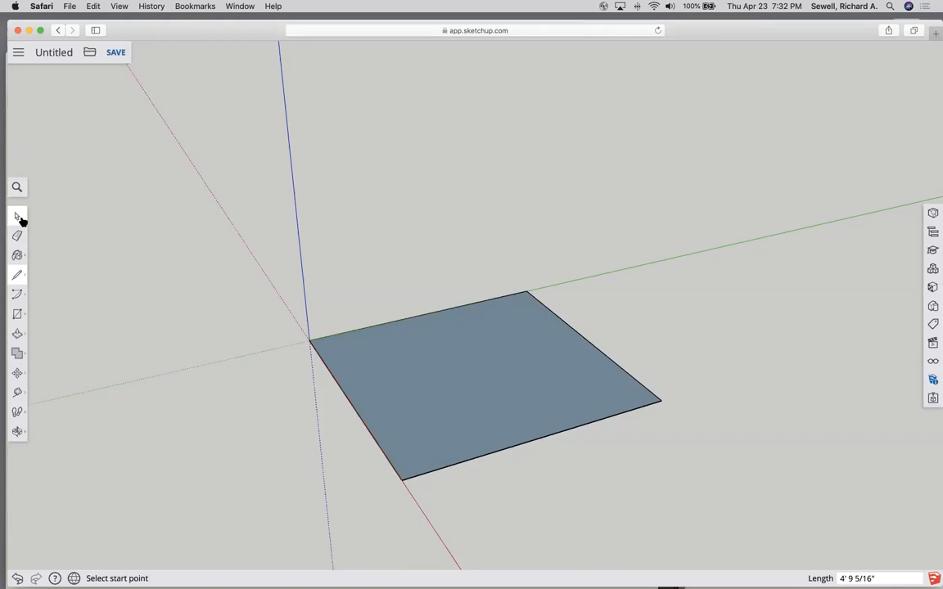
# Step: Draw an upright face about 2' 11 1/2" high with the Line tool on the base's green-axis edge
pyautogui.click(21, 275)
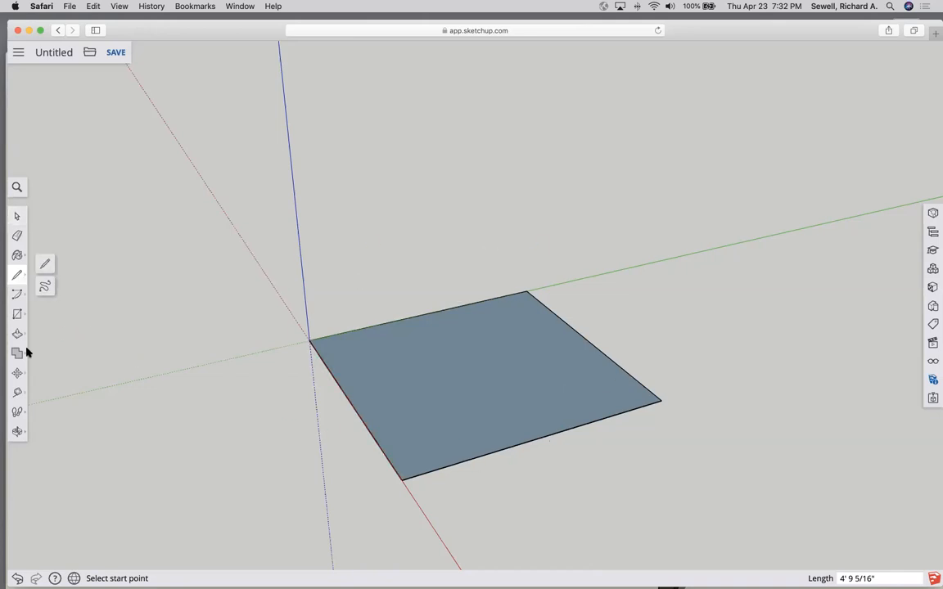
pyautogui.click(17, 431)
pyautogui.moveTo(246, 468); pyautogui.dragTo(99, 361)
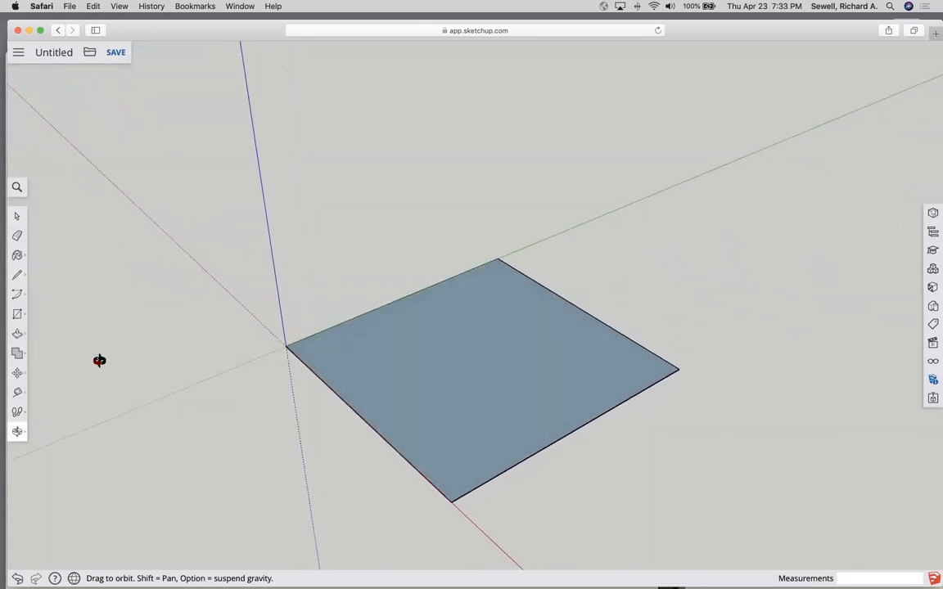
pyautogui.click(22, 276)
pyautogui.click(46, 269)
pyautogui.click(286, 346)
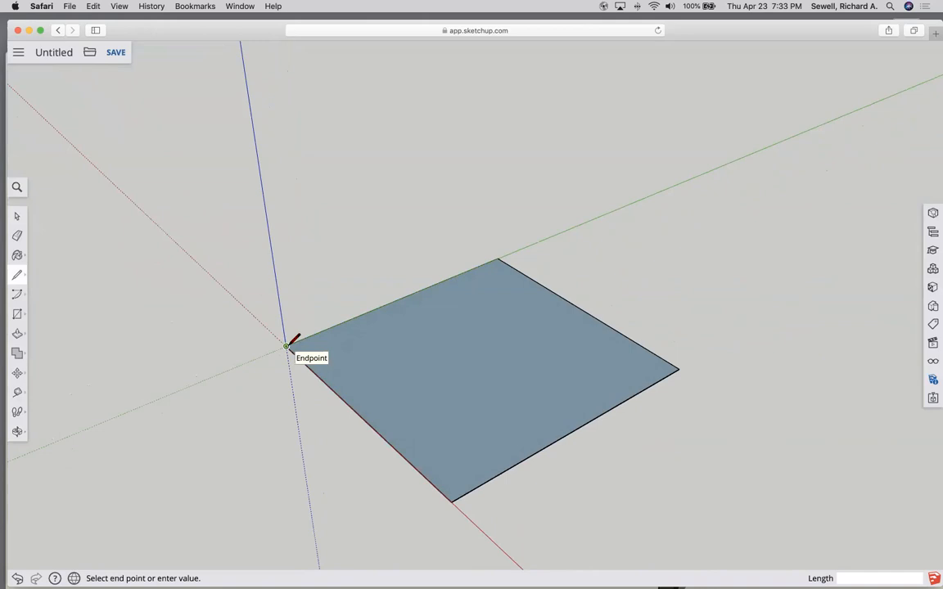
pyautogui.click(263, 194)
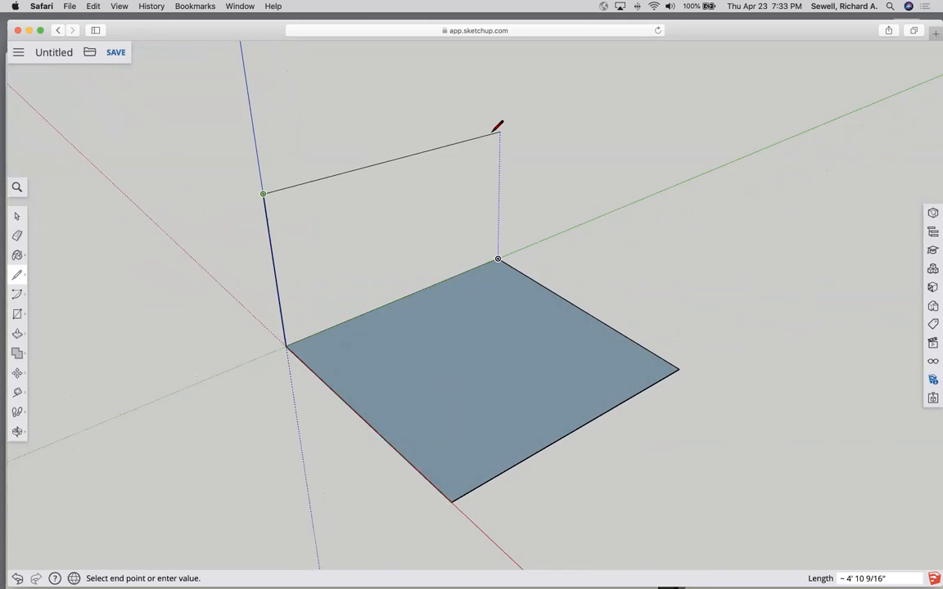
pyautogui.click(500, 122)
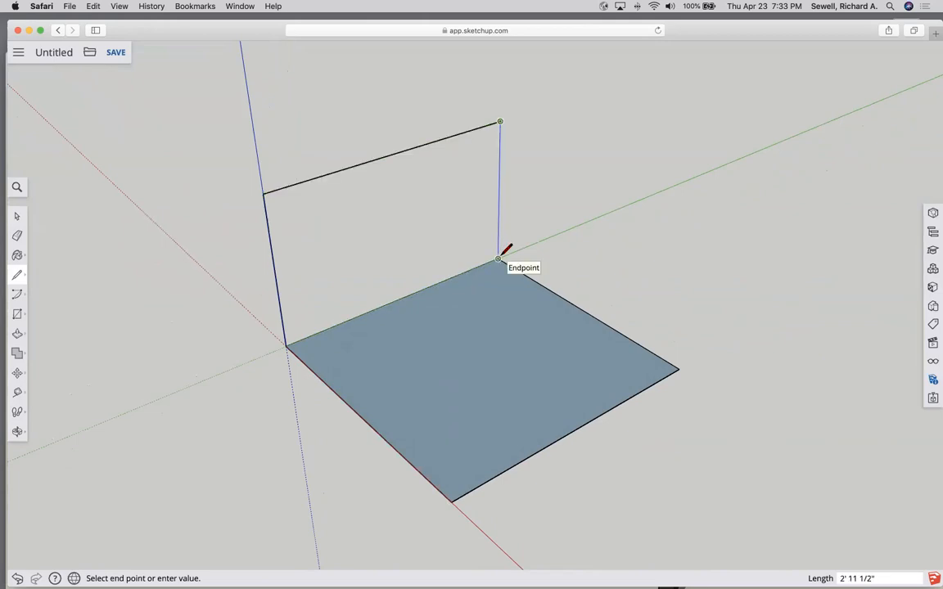
pyautogui.click(498, 259)
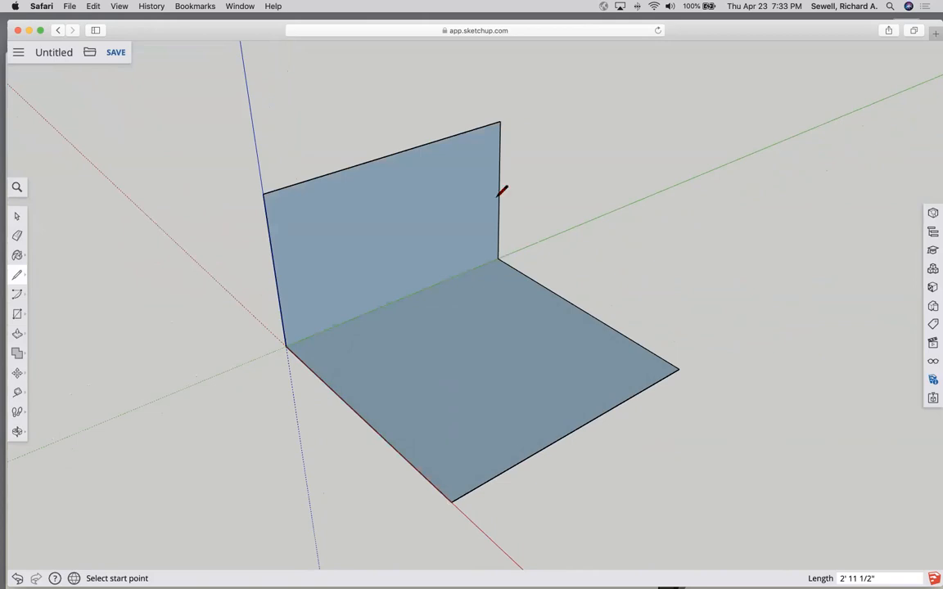
# Step: Draw a second upright face of the same height on the base edge opposite the red axis
pyautogui.click(500, 122)
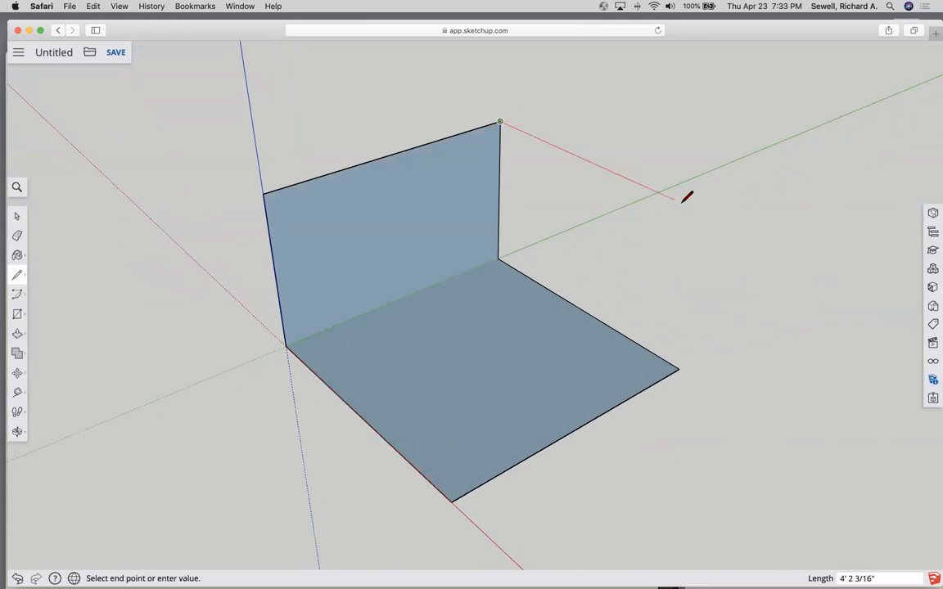
pyautogui.click(705, 212)
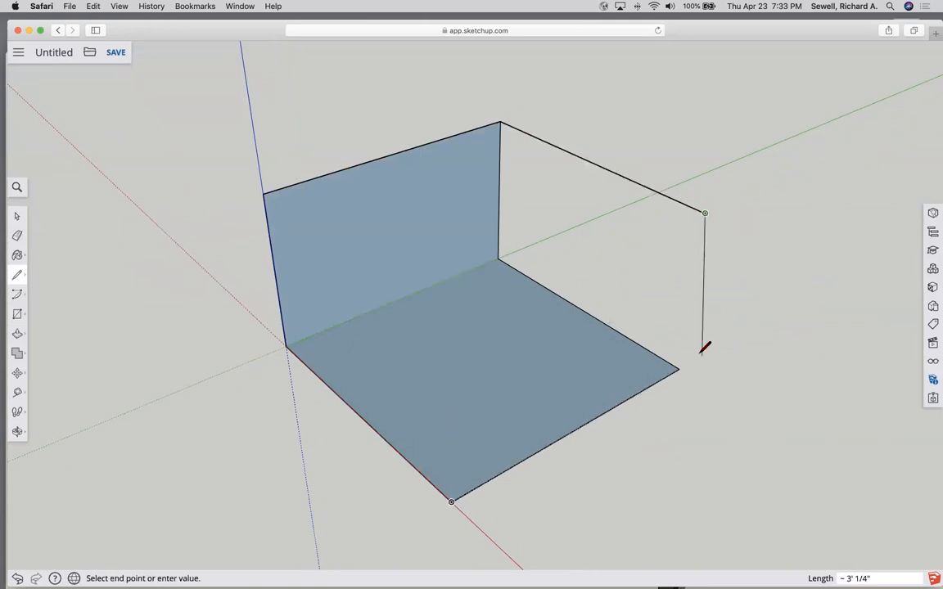
pyautogui.click(680, 369)
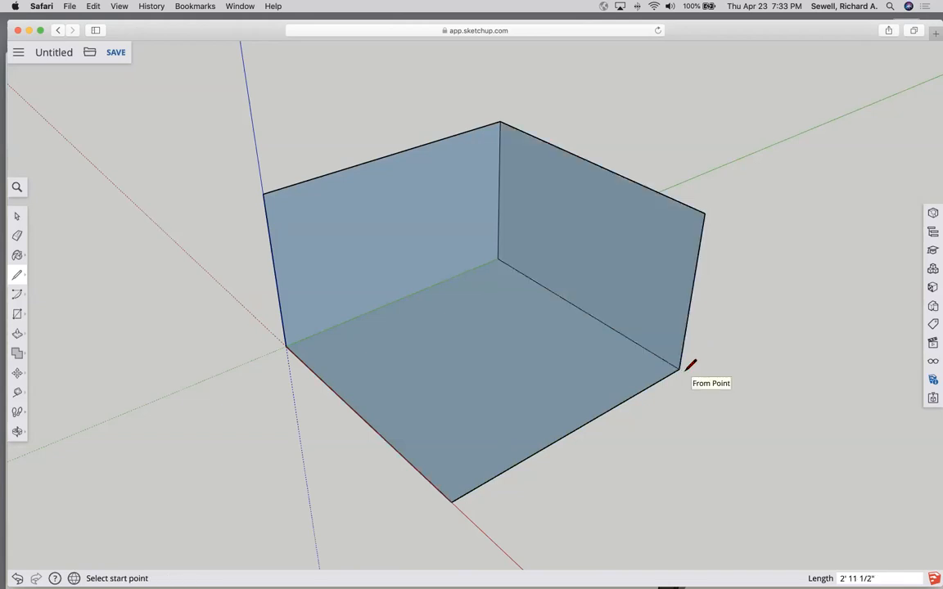
# Step: Close the box by drawing the two remaining top edges and the last vertical edge down to the base's red-axis corner
pyautogui.click(704, 213)
pyautogui.click(447, 329)
pyautogui.click(263, 194)
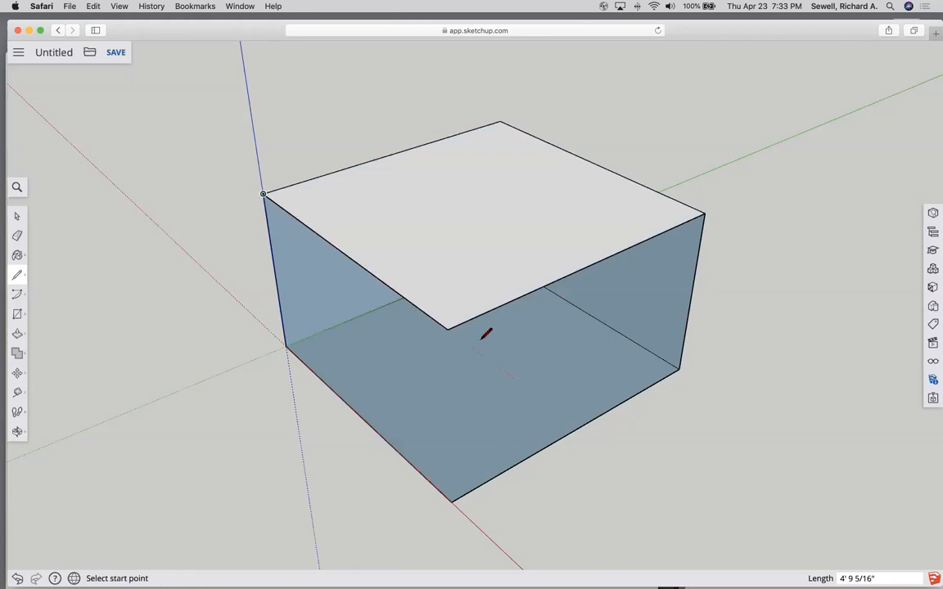
pyautogui.click(447, 329)
pyautogui.click(450, 501)
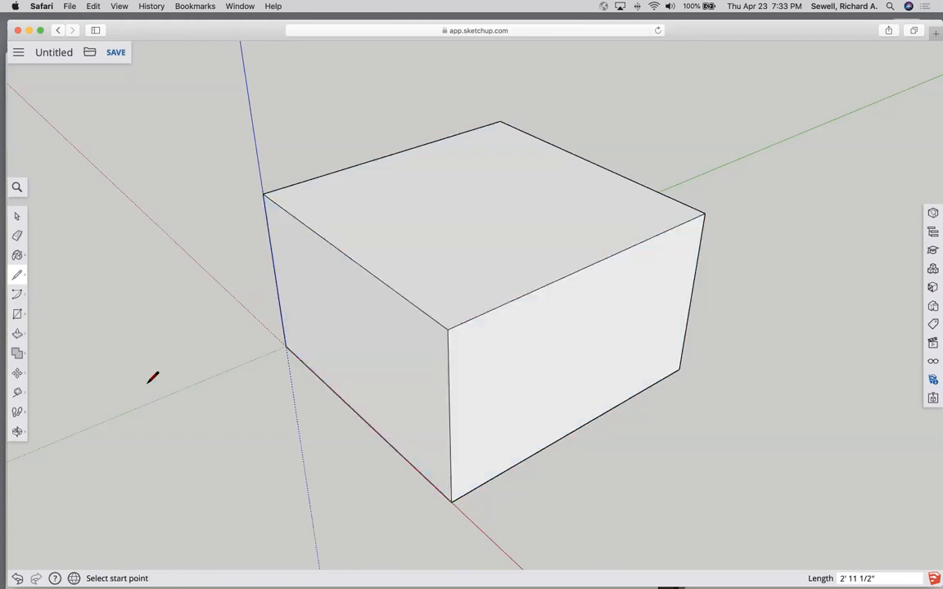
# Step: Delete the box's side face at the end of the red-axis edge, look inside the box, and undo the deletion
pyautogui.click(17, 431)
pyautogui.moveTo(563, 366); pyautogui.dragTo(292, 311)
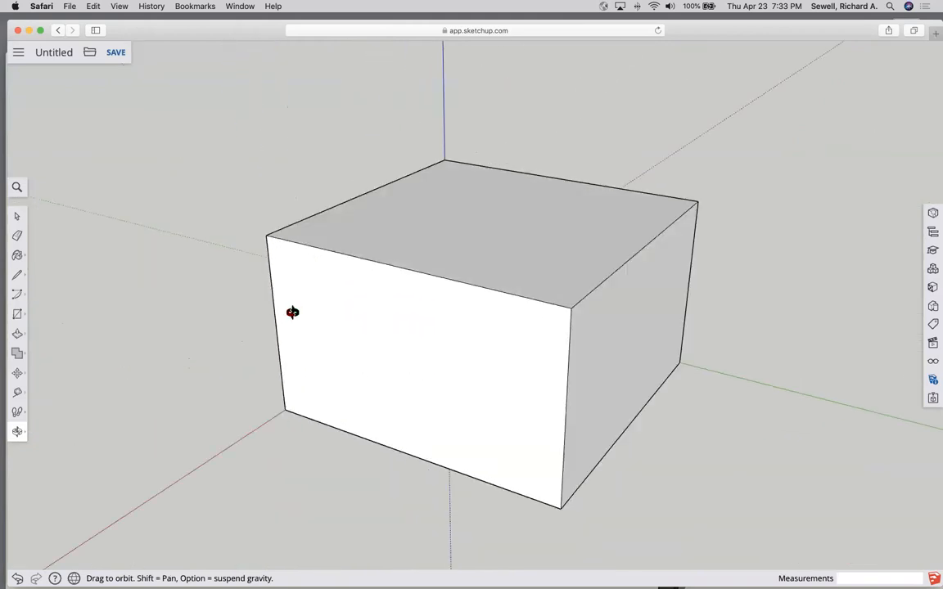
pyautogui.press('space')
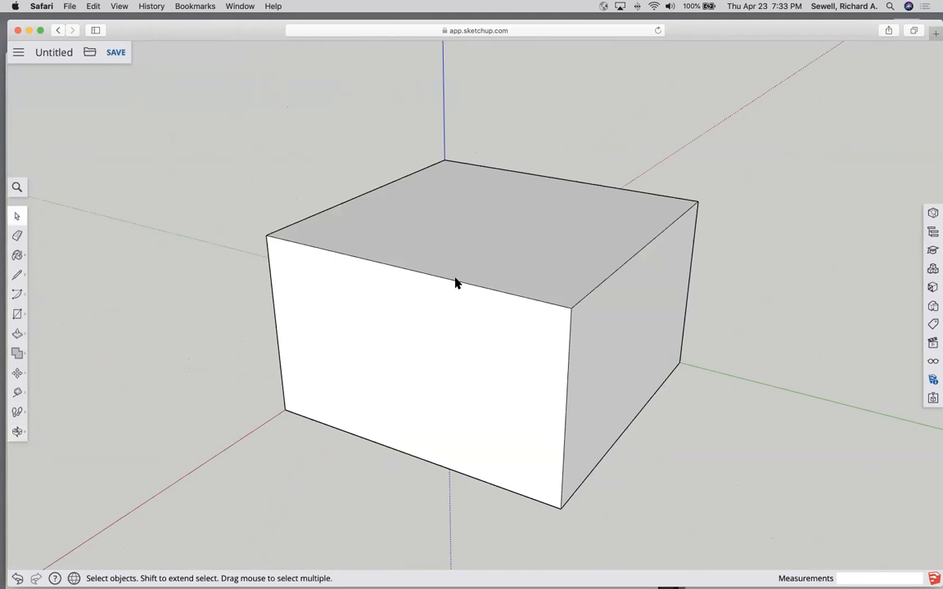
pyautogui.click(455, 310)
pyautogui.press('Delete')
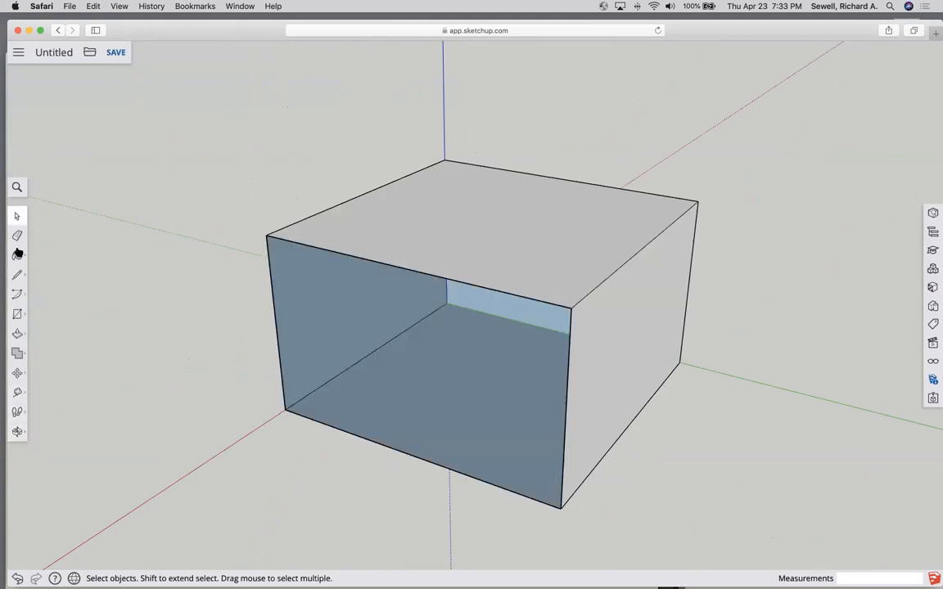
pyautogui.click(18, 432)
pyautogui.moveTo(335, 423); pyautogui.dragTo(363, 400)
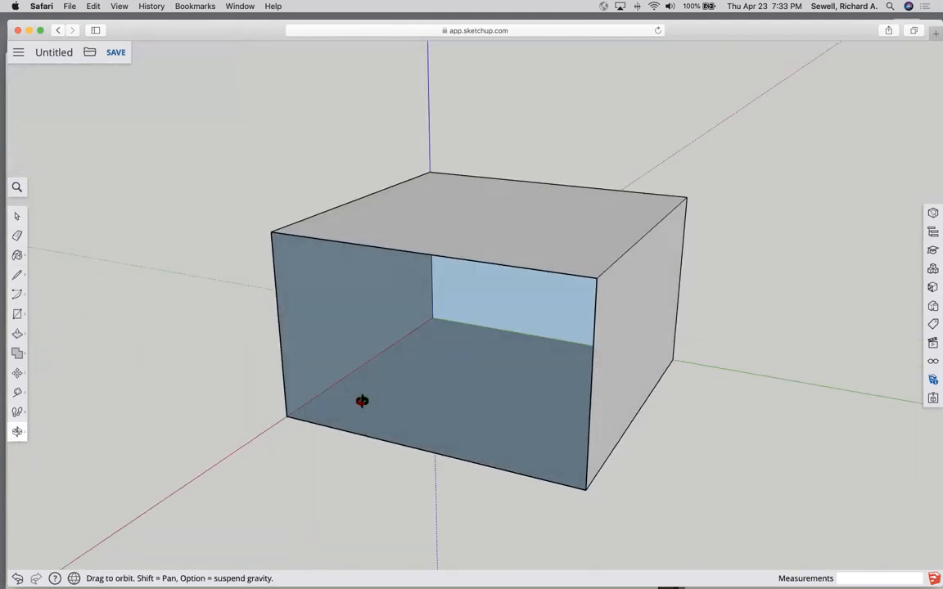
pyautogui.press('super+z')
# Step: Delete the top edge of the side face at the red-axis end, and undo the deletion
pyautogui.click(18, 216)
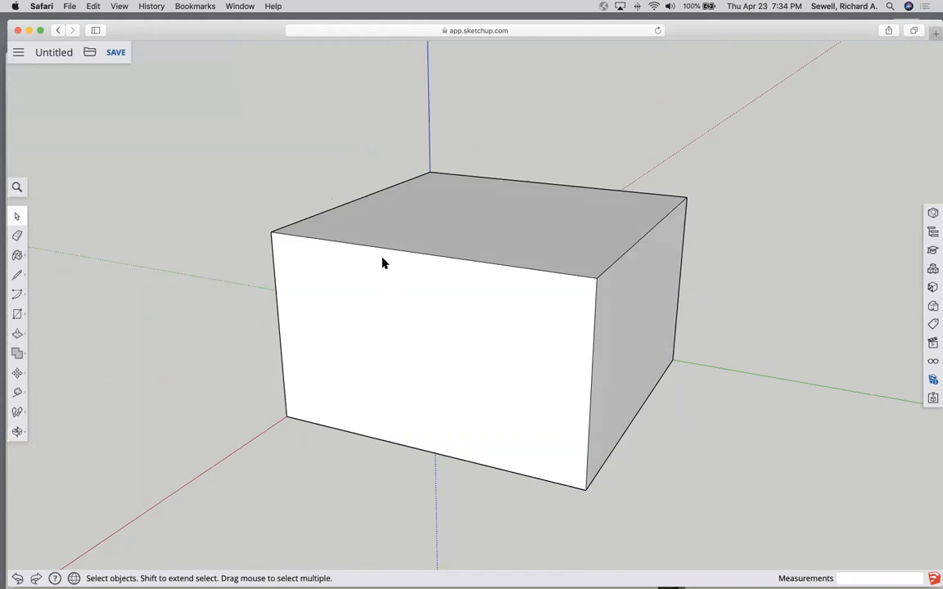
pyautogui.click(382, 252)
pyautogui.press('Delete')
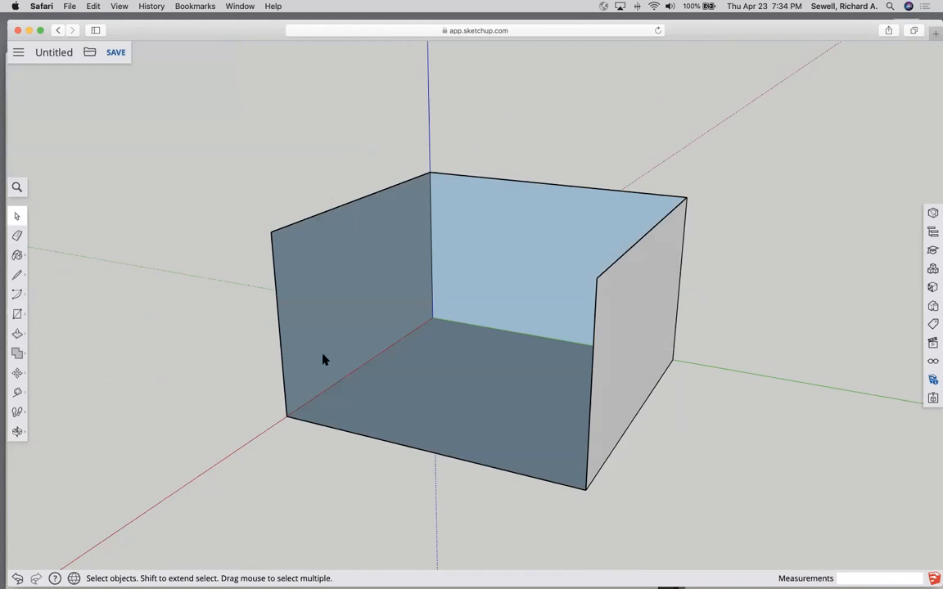
pyautogui.press('super+z')
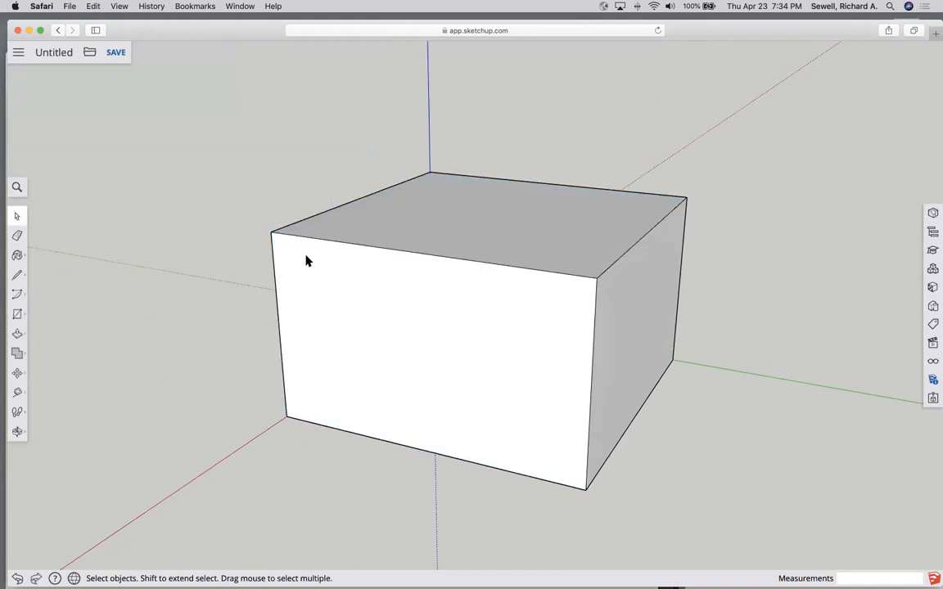
# Step: Select the entire box and delete it
pyautogui.moveTo(199, 123); pyautogui.dragTo(768, 515)
pyautogui.press('Delete')
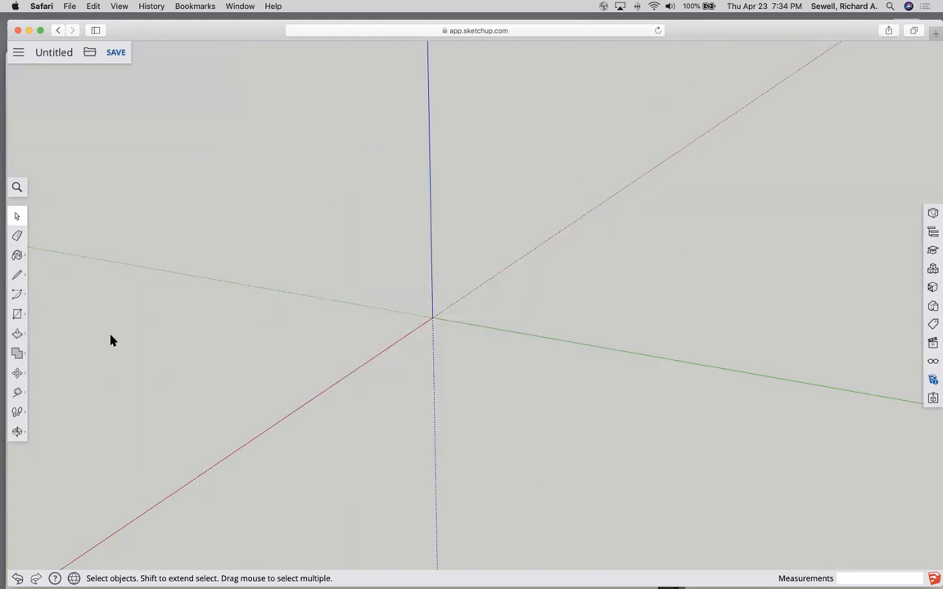
# Step: Draw an irregular four-sided face from the origin with the Line tool, ignoring the axes, with a closing edge about 2' 6 13/16" long
pyautogui.click(16, 274)
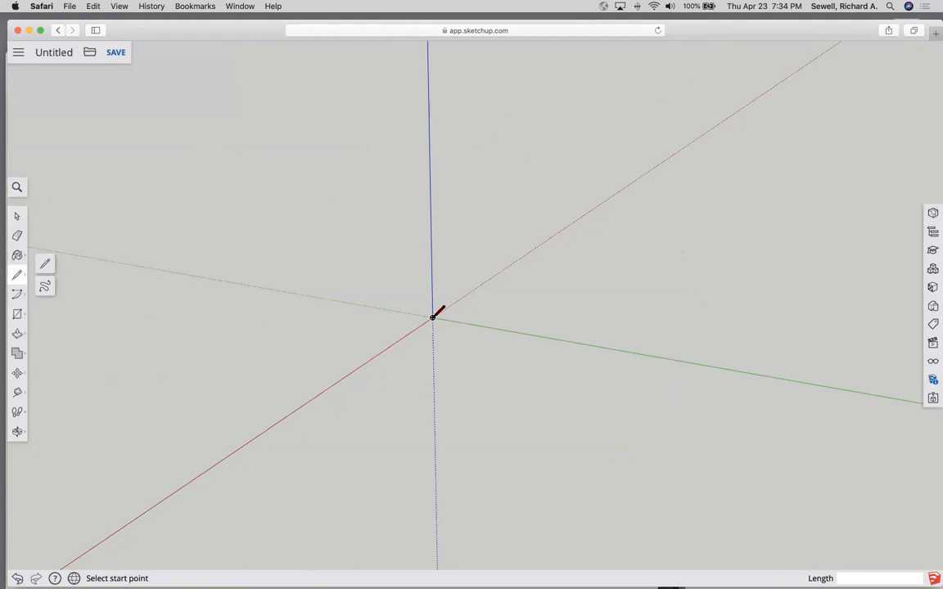
pyautogui.click(433, 318)
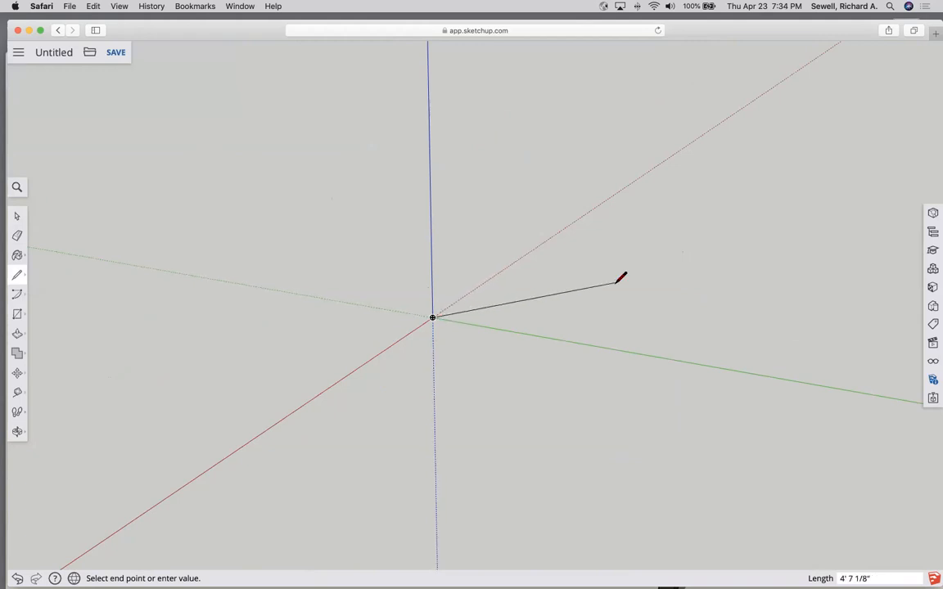
pyautogui.click(573, 275)
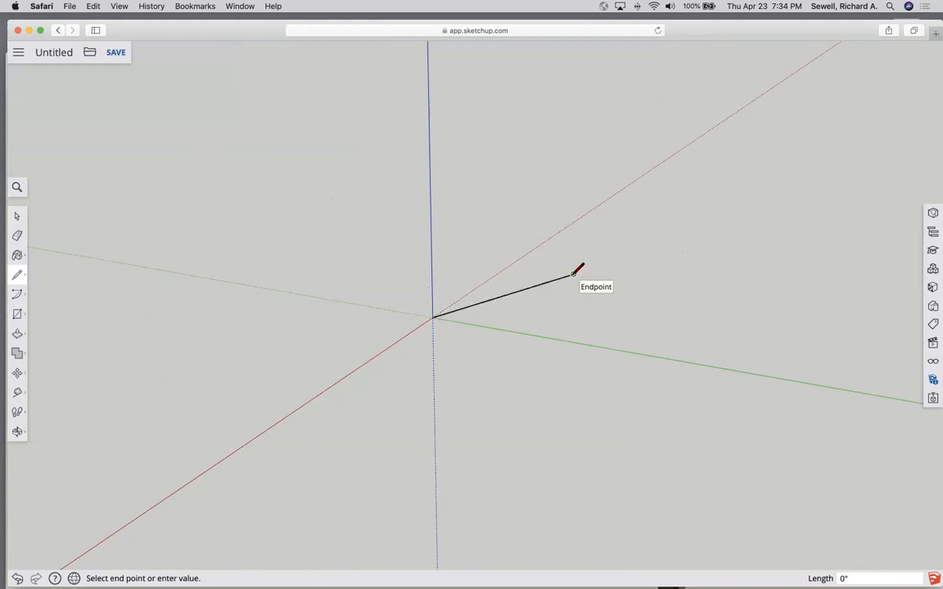
pyautogui.click(532, 422)
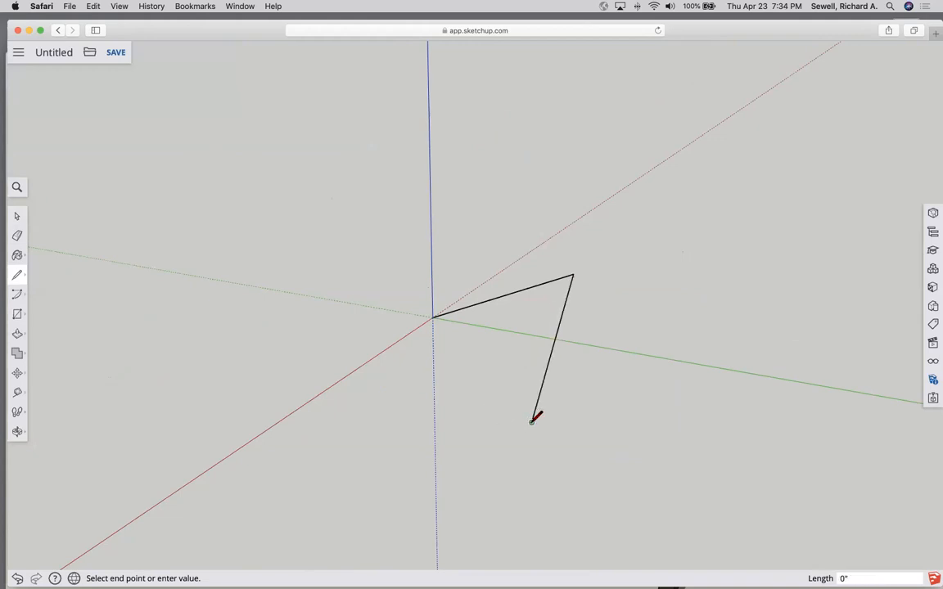
pyautogui.click(414, 370)
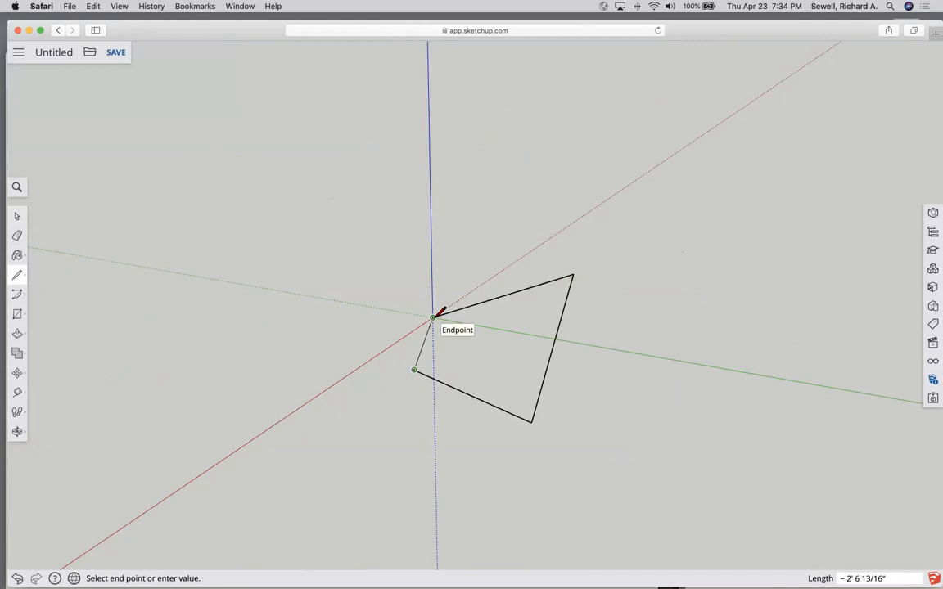
pyautogui.click(433, 317)
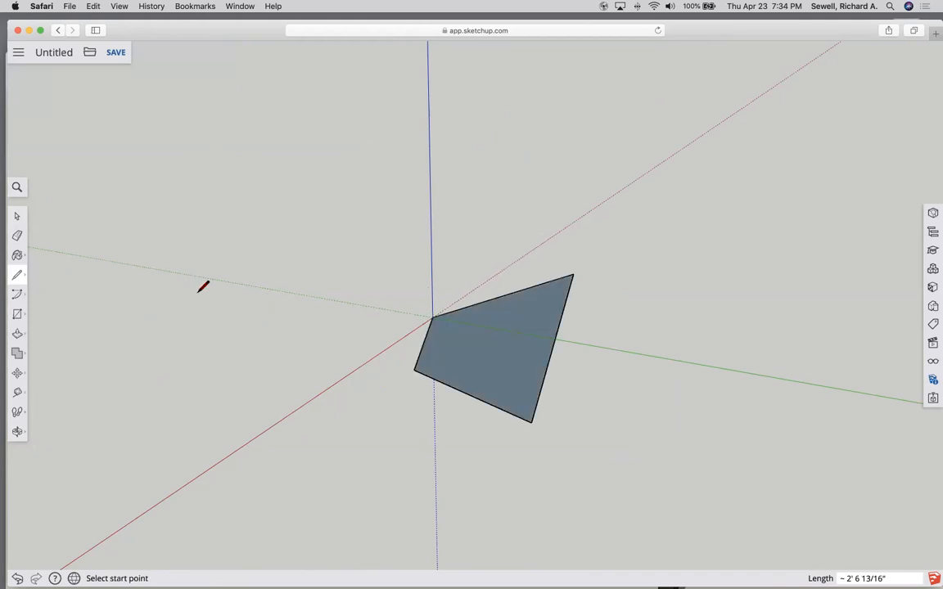
# Step: Orbit around the irregular four-sided face and examine its shape in the standard top view
pyautogui.click(16, 216)
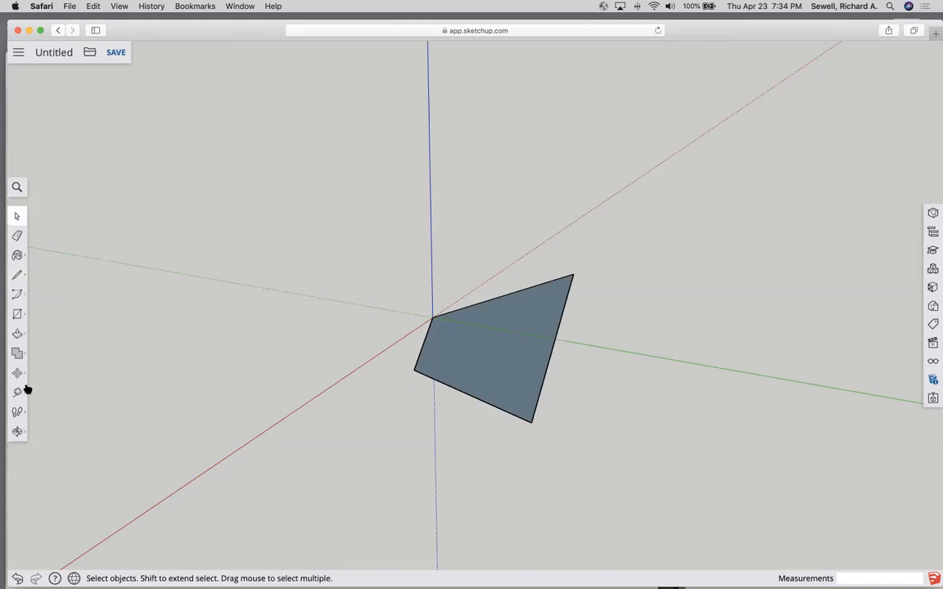
pyautogui.click(18, 430)
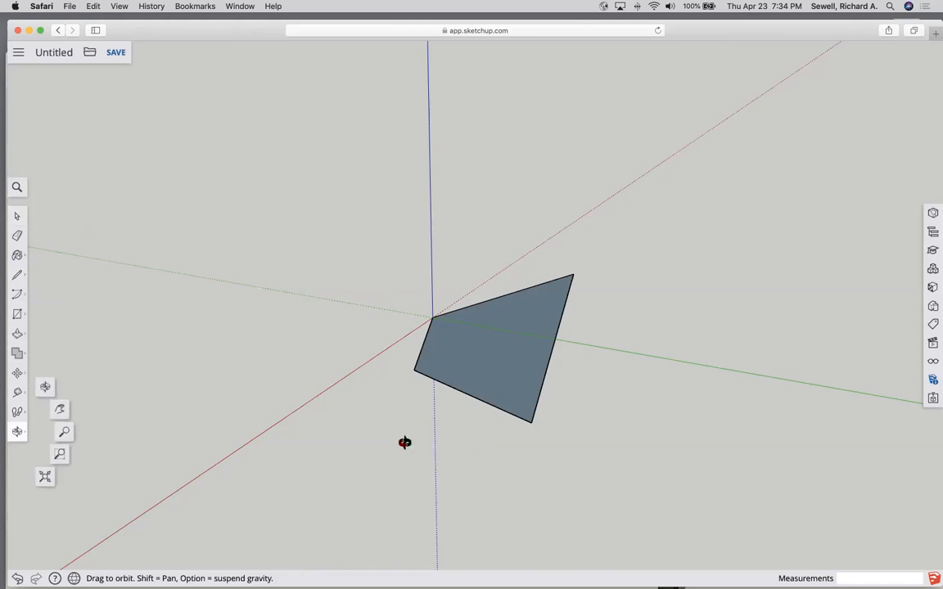
pyautogui.moveTo(391, 457); pyautogui.dragTo(826, 391)
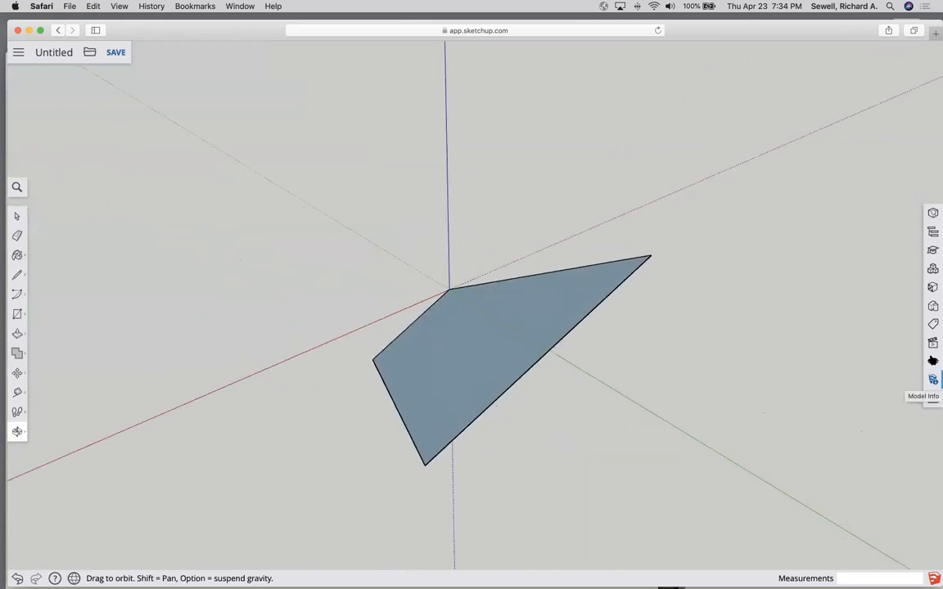
pyautogui.click(933, 344)
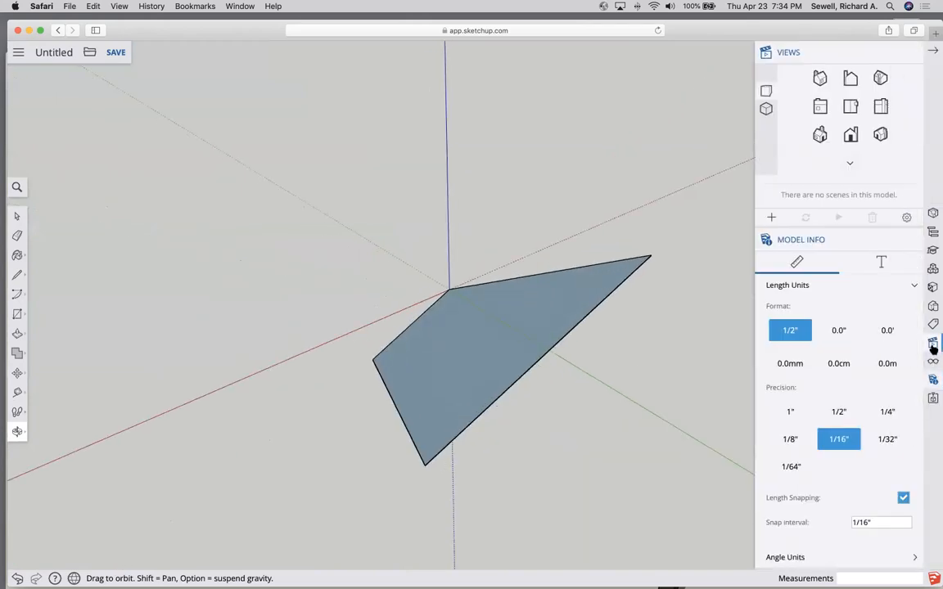
pyautogui.click(932, 52)
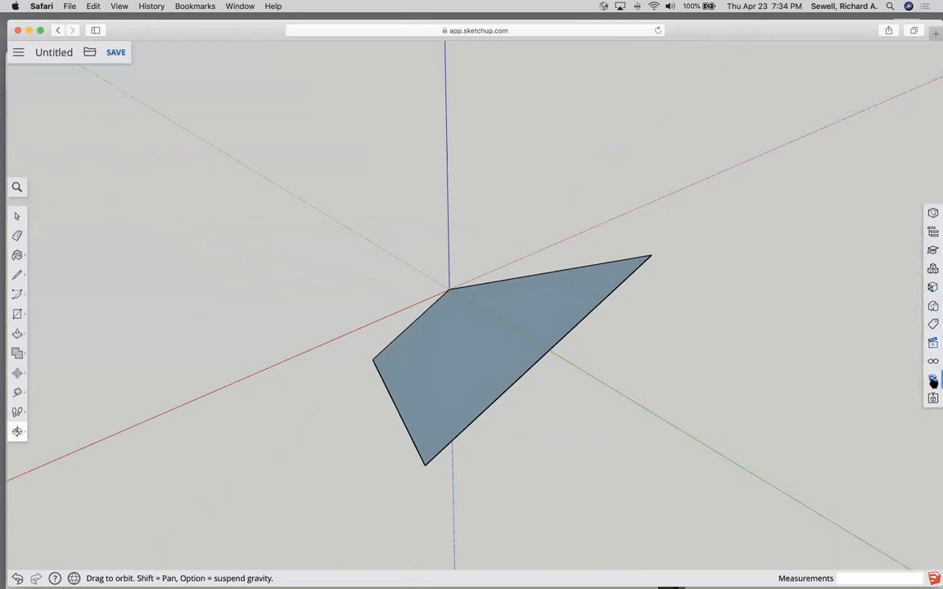
pyautogui.click(933, 342)
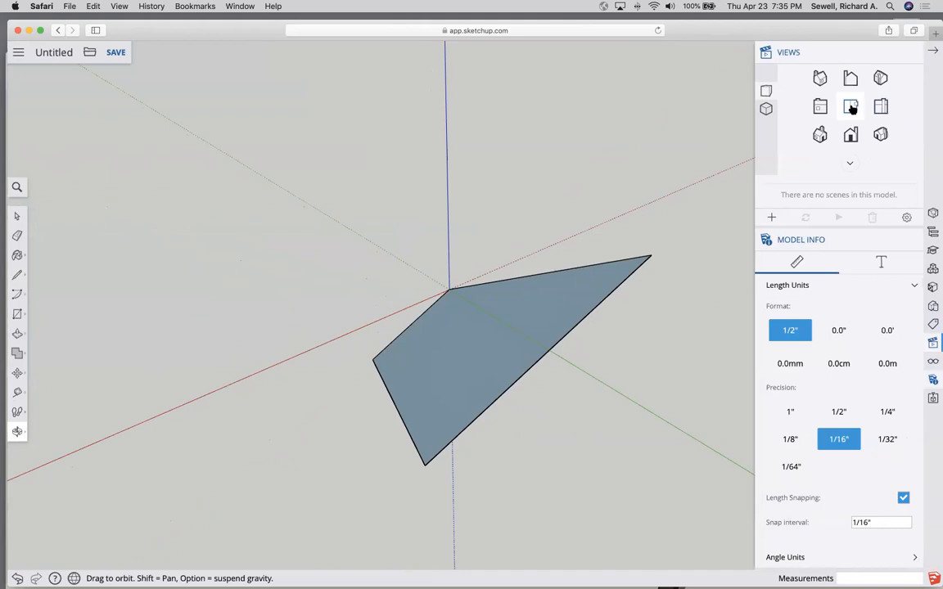
pyautogui.click(851, 108)
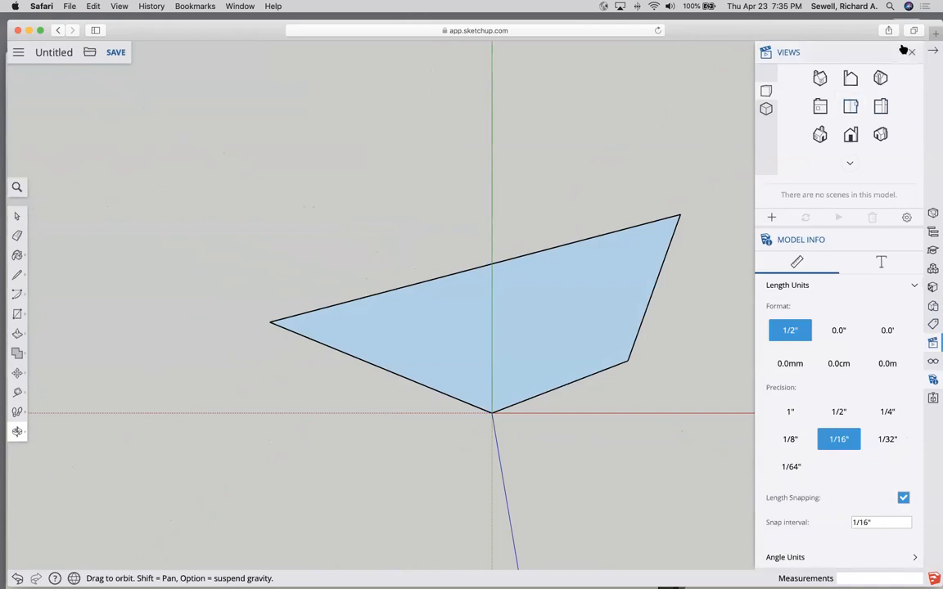
pyautogui.click(932, 51)
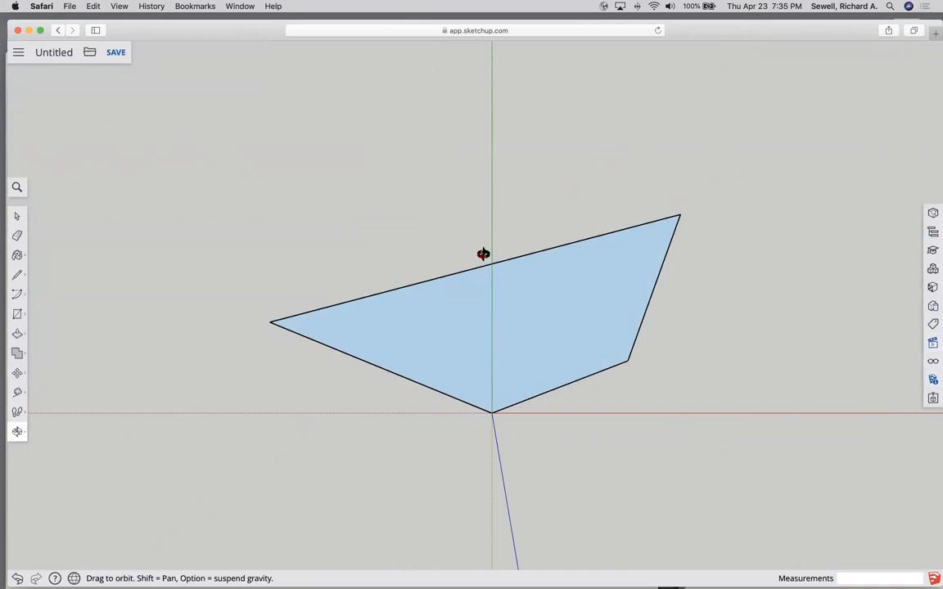
# Step: Select the irregular face with its edges and delete it
pyautogui.click(16, 216)
pyautogui.click(440, 362)
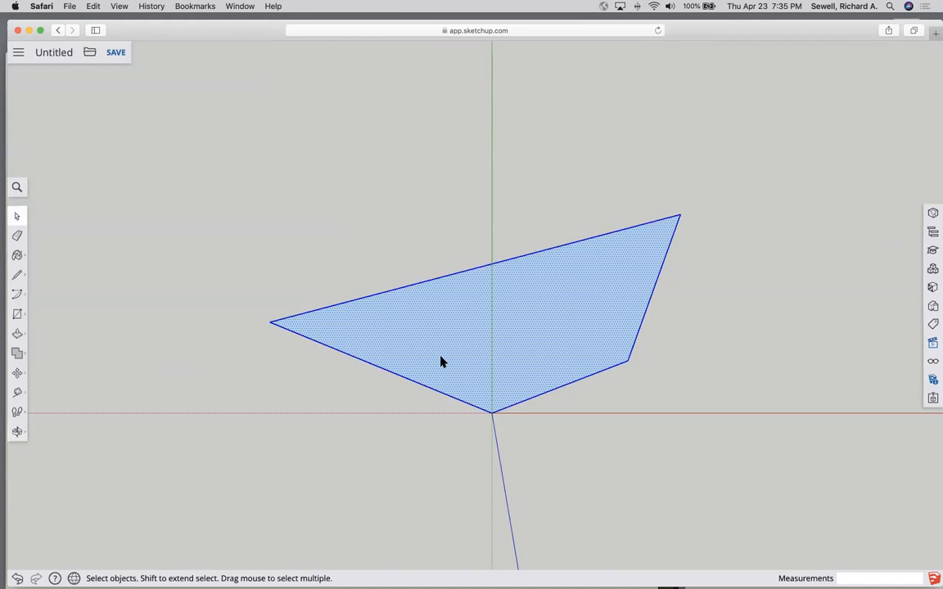
pyautogui.press('Delete')
pyautogui.press('o')
pyautogui.moveTo(484, 379); pyautogui.dragTo(414, 384)
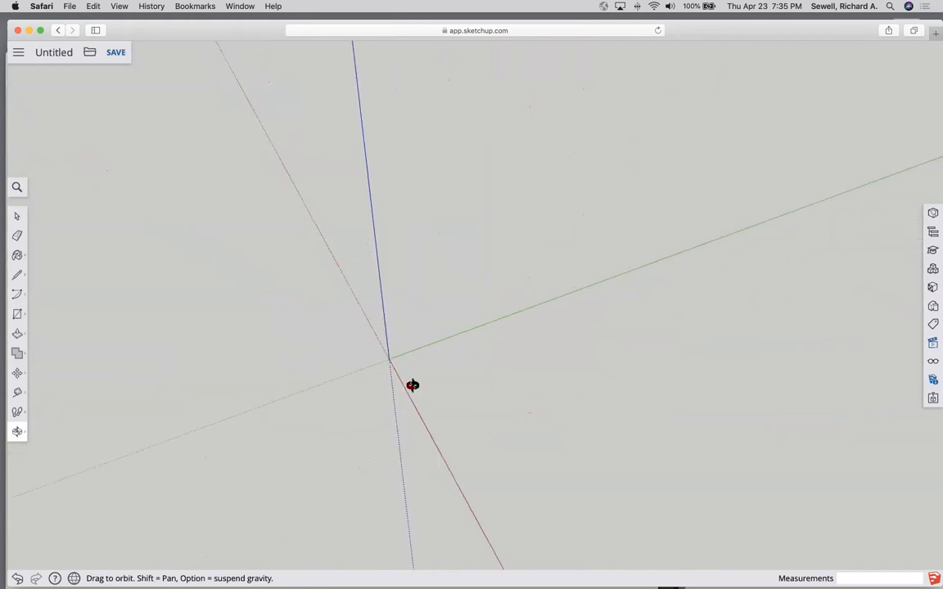
pyautogui.click(17, 275)
pyautogui.click(388, 359)
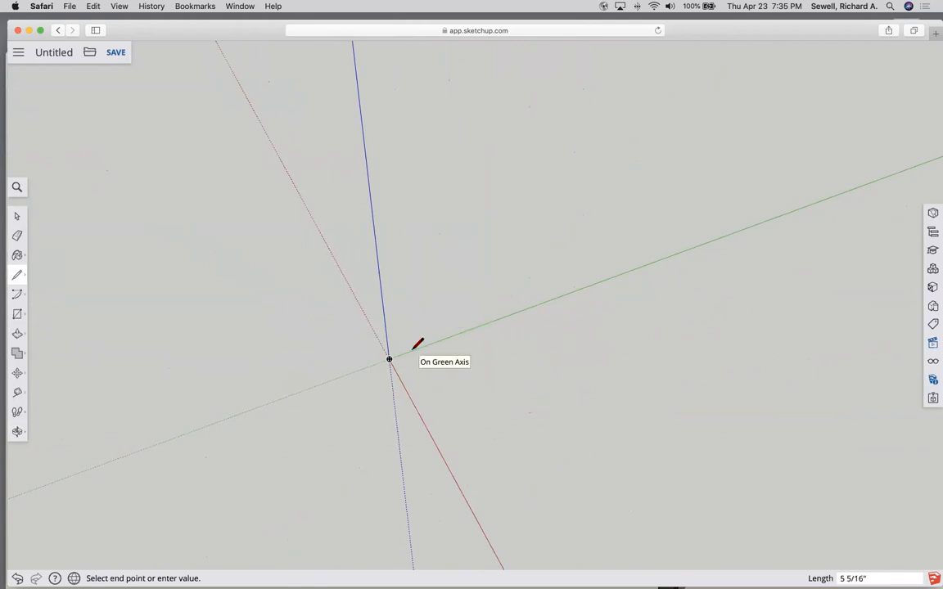
pyautogui.press('Escape')
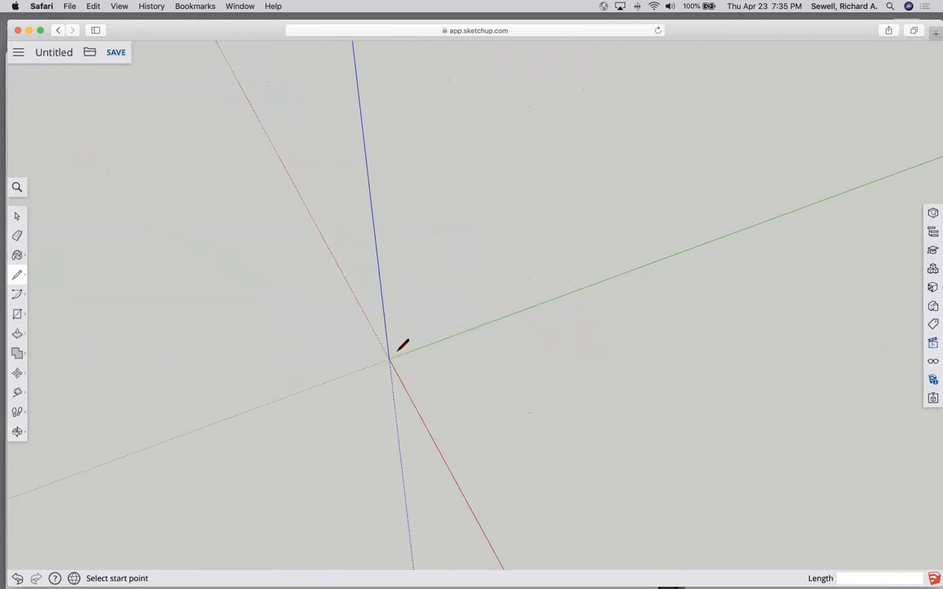
# Step: Draw a rectangle about 1' 11/16" by 1' 7 1/4" from the origin and a separate small one about 3 9/16" by 4 3/4"
pyautogui.click(20, 315)
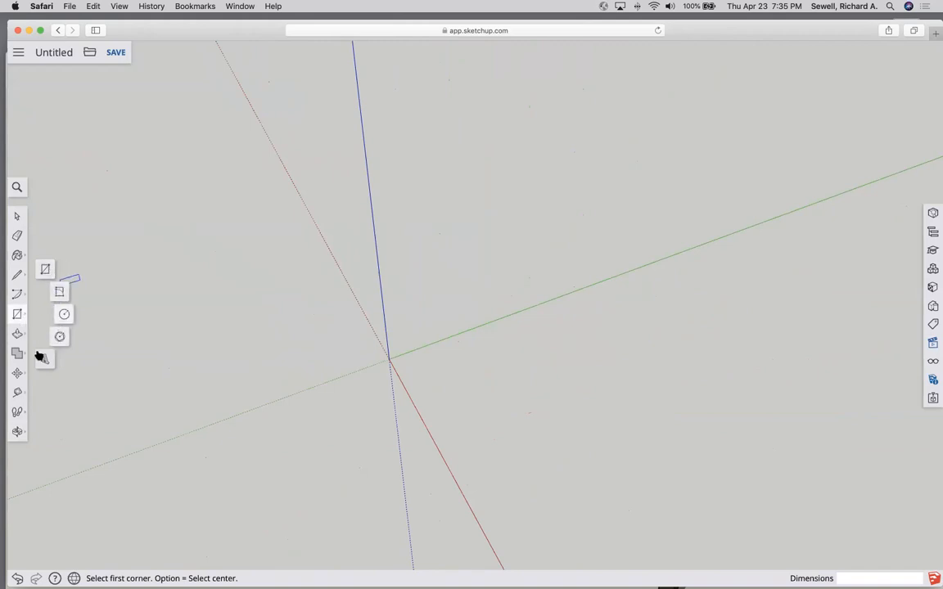
pyautogui.click(45, 272)
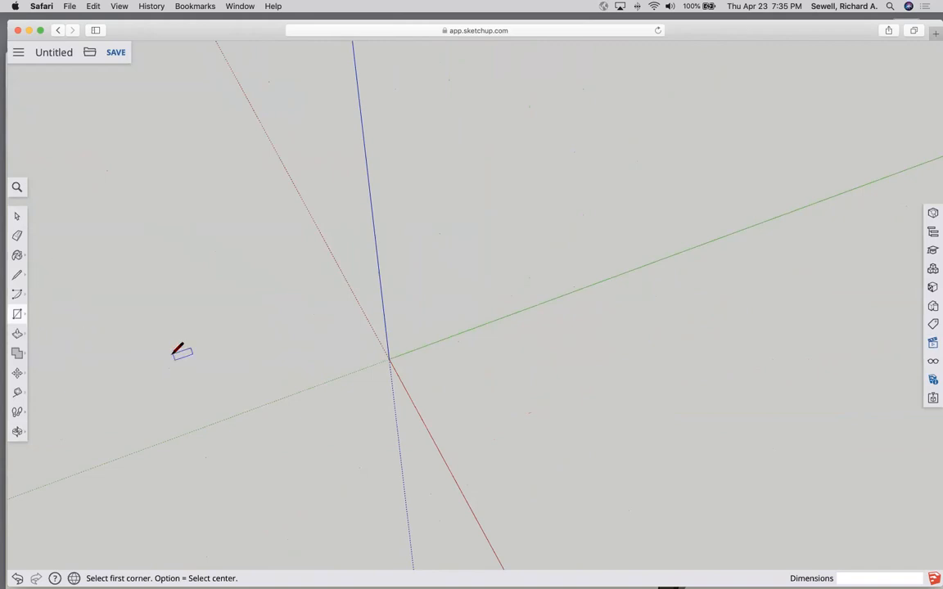
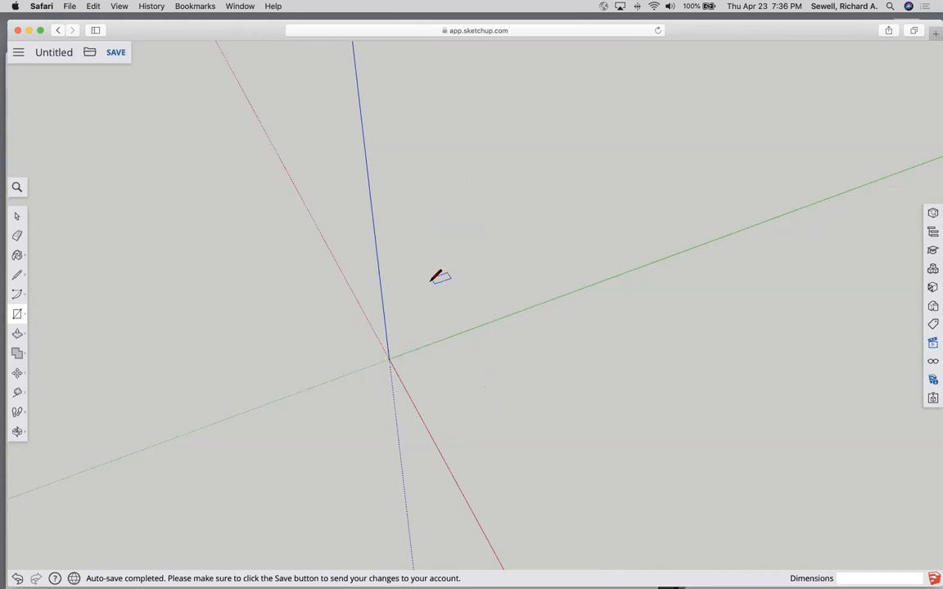
pyautogui.click(388, 358)
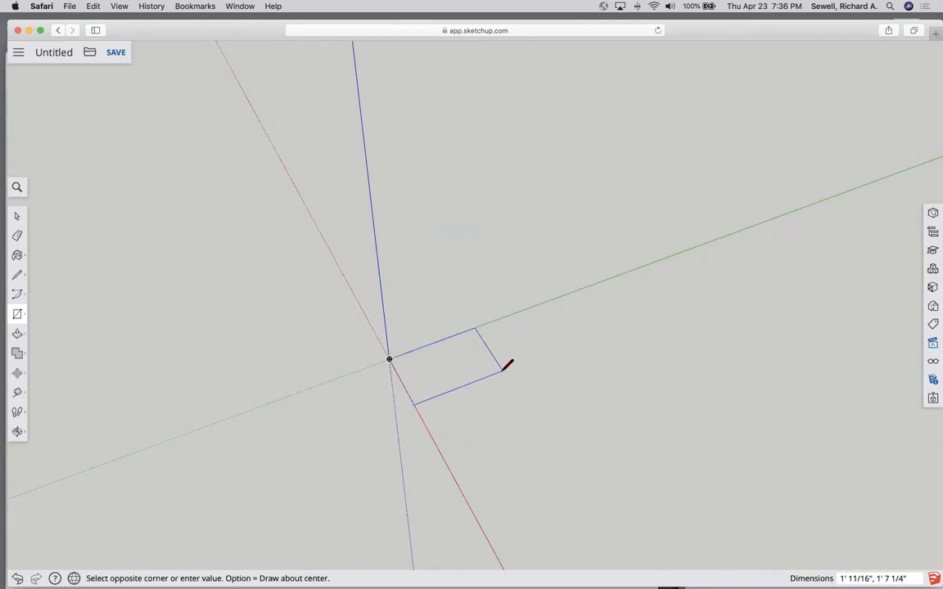
pyautogui.click(501, 370)
pyautogui.click(420, 239)
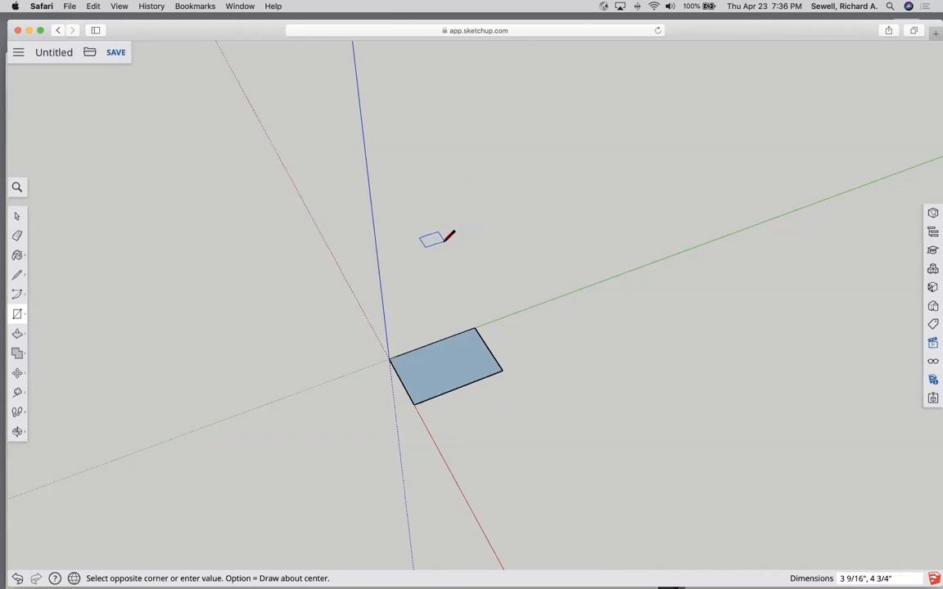
pyautogui.click(443, 242)
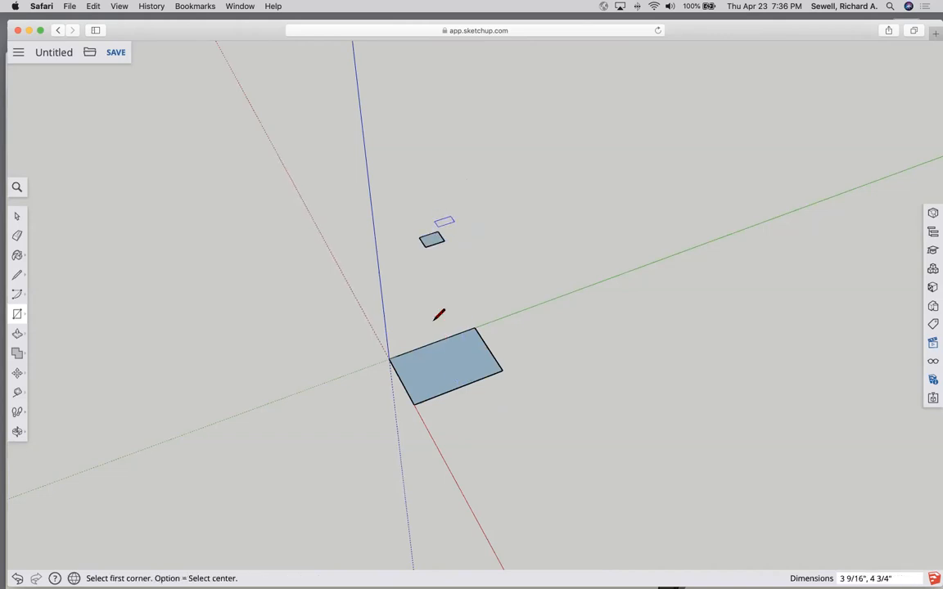
# Step: Orbit around the two rectangles and undo both of them
pyautogui.click(17, 432)
pyautogui.moveTo(483, 419); pyautogui.dragTo(543, 361)
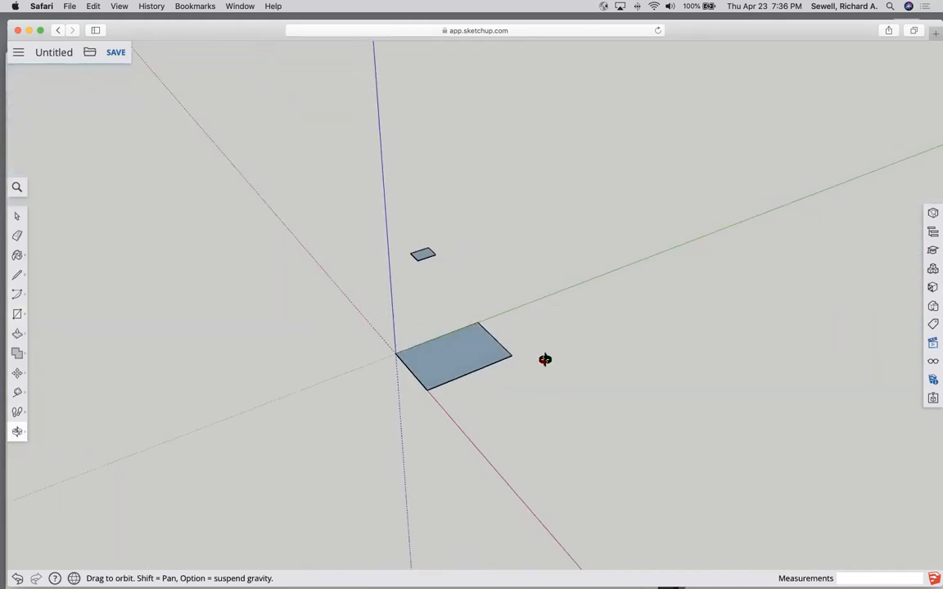
pyautogui.press('super+z')
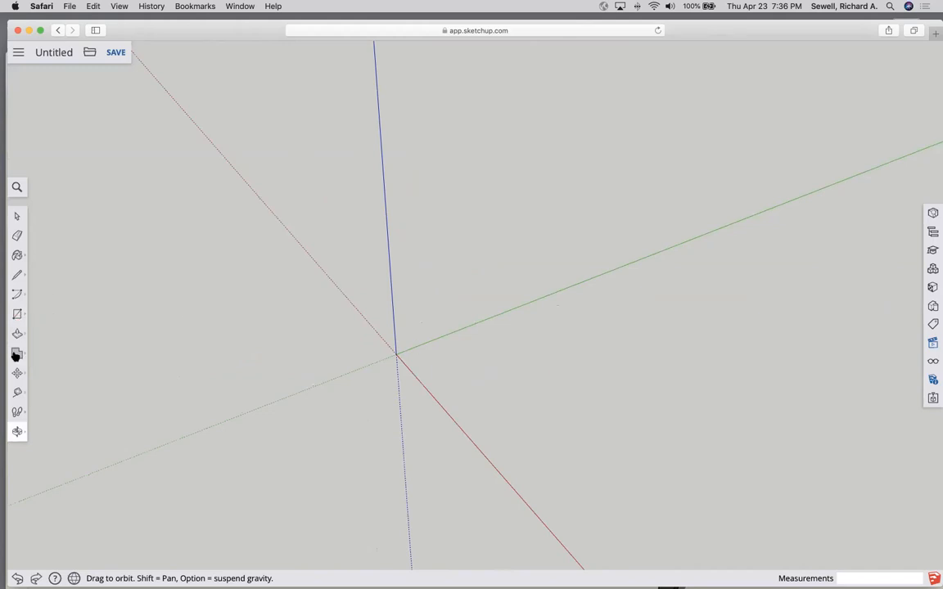
# Step: Draw a square about 3' 4 3/4" on each side, starting from the origin
pyautogui.click(17, 313)
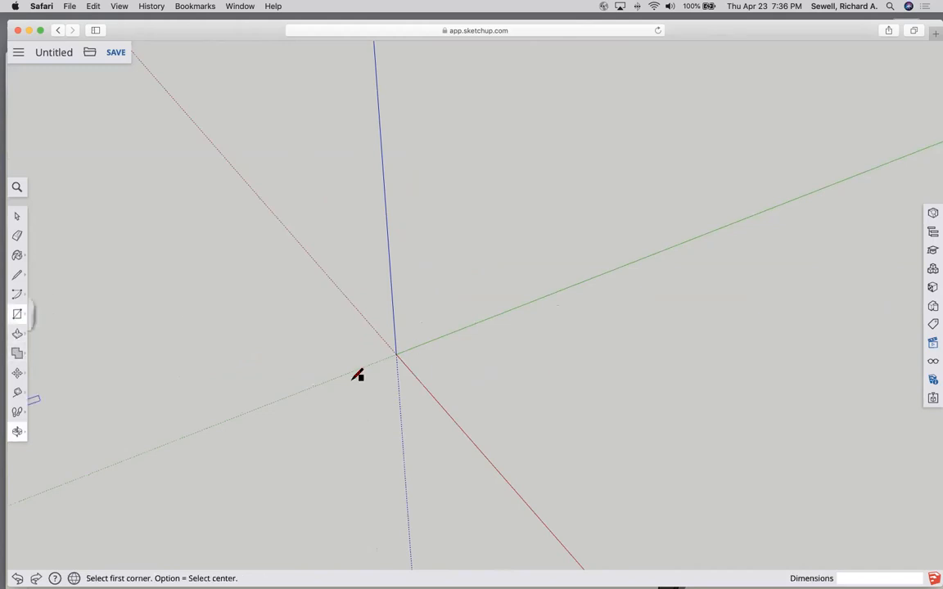
pyautogui.click(398, 353)
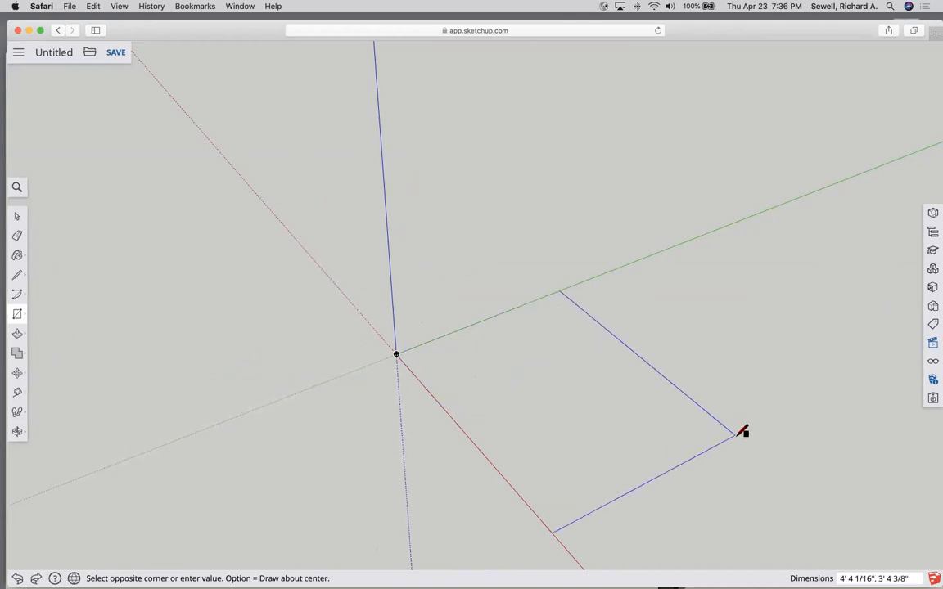
pyautogui.press('Escape')
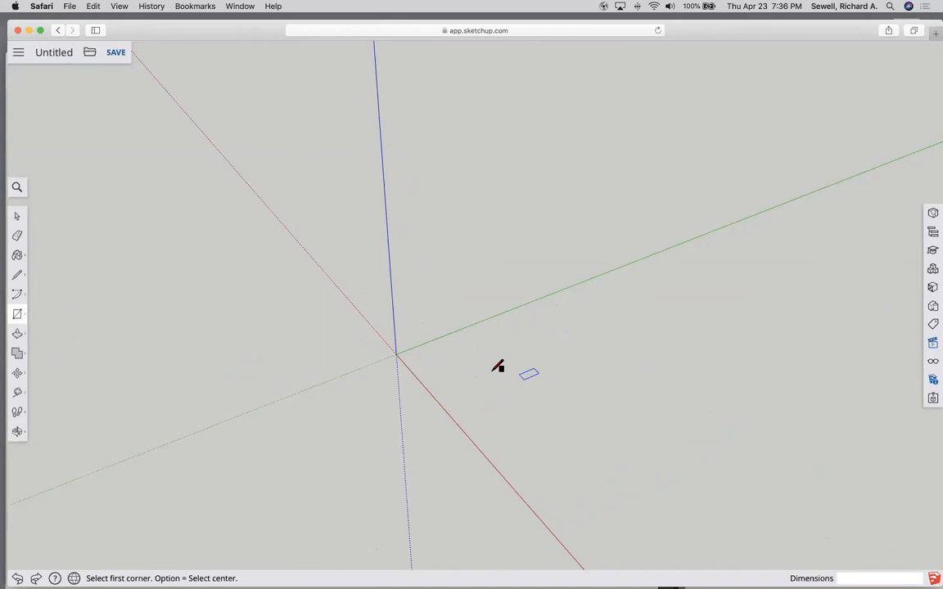
pyautogui.click(396, 354)
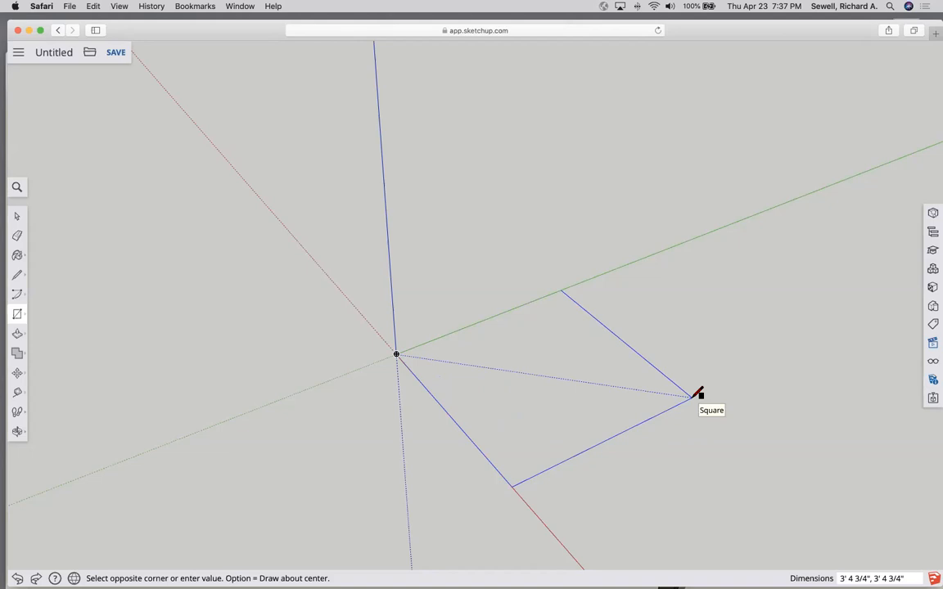
pyautogui.click(694, 395)
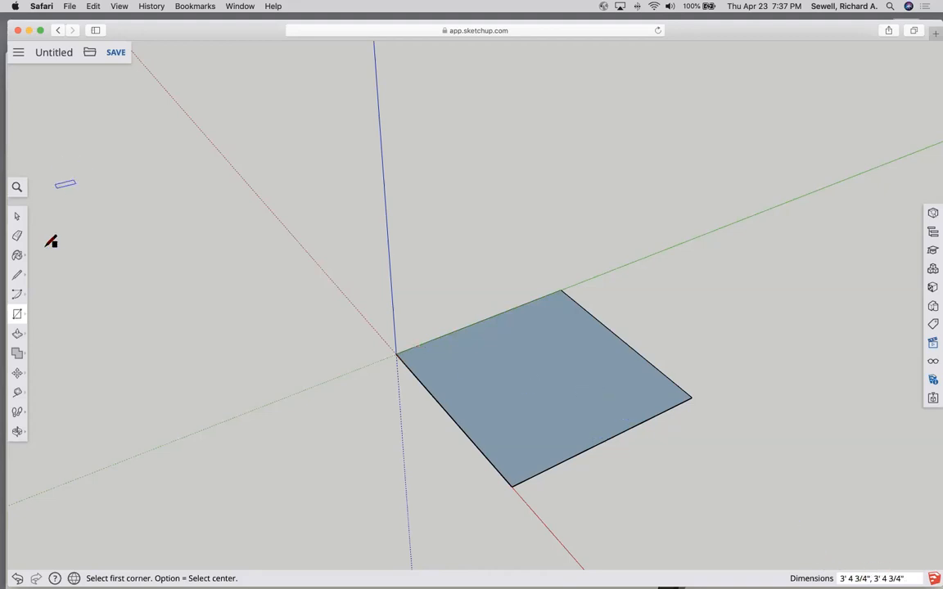
# Step: Select the square face with all its edges and delete it
pyautogui.click(17, 217)
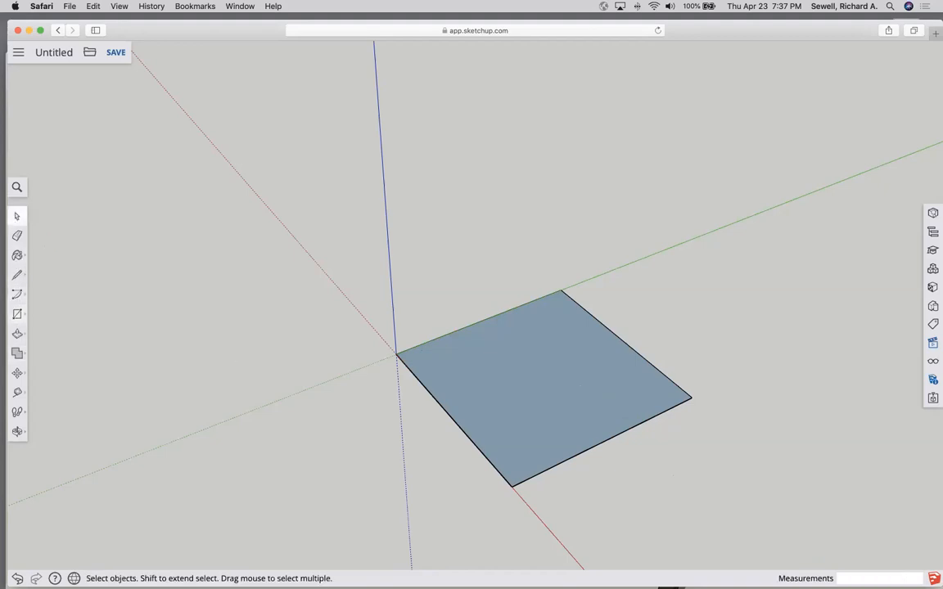
pyautogui.moveTo(297, 258); pyautogui.dragTo(777, 511)
pyautogui.press('Delete')
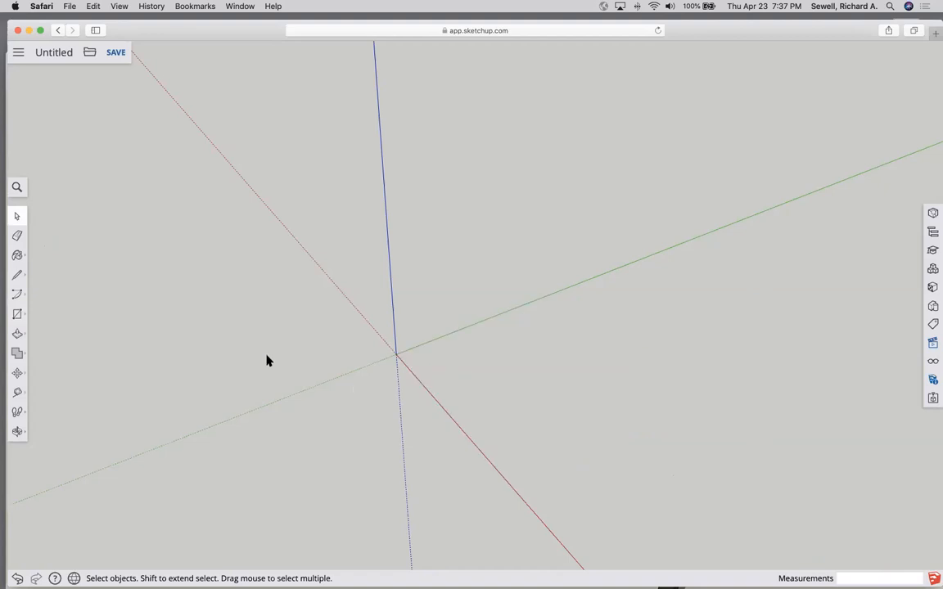
# Step: Draw a square about 3' 3 3/16" per side from the origin and set its dimensions to 10', 10'
pyautogui.click(18, 315)
pyautogui.click(396, 355)
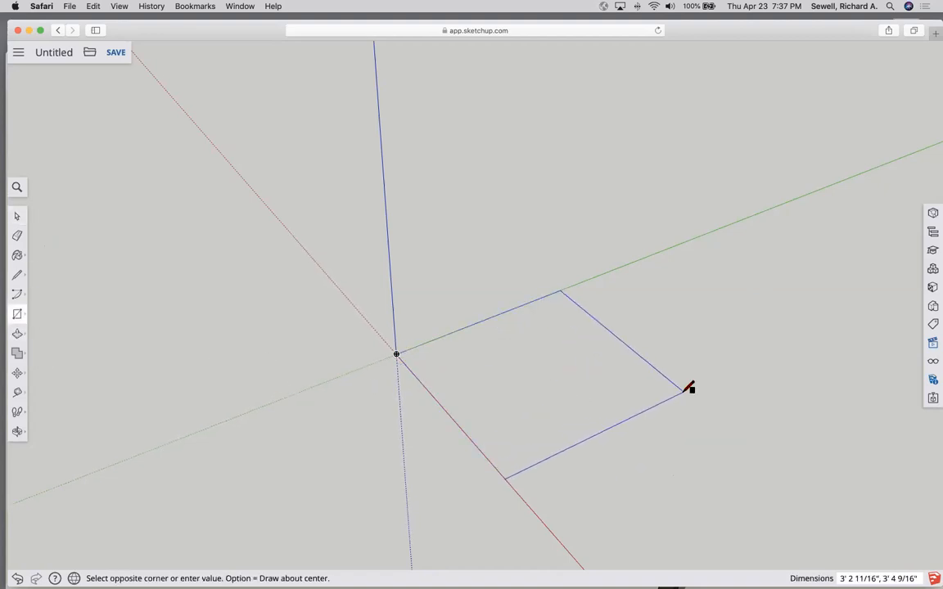
pyautogui.click(679, 396)
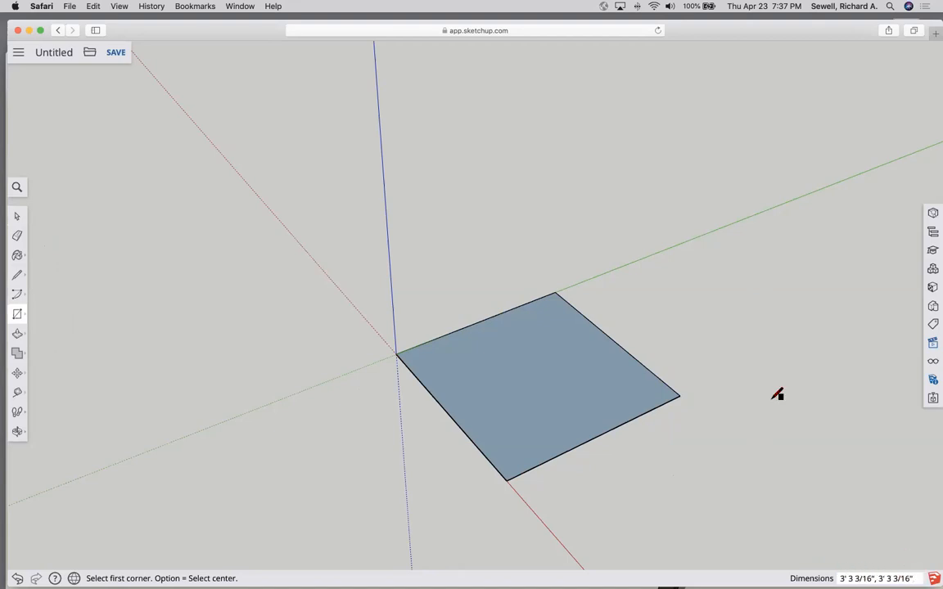
pyautogui.doubleClick(252, 32)
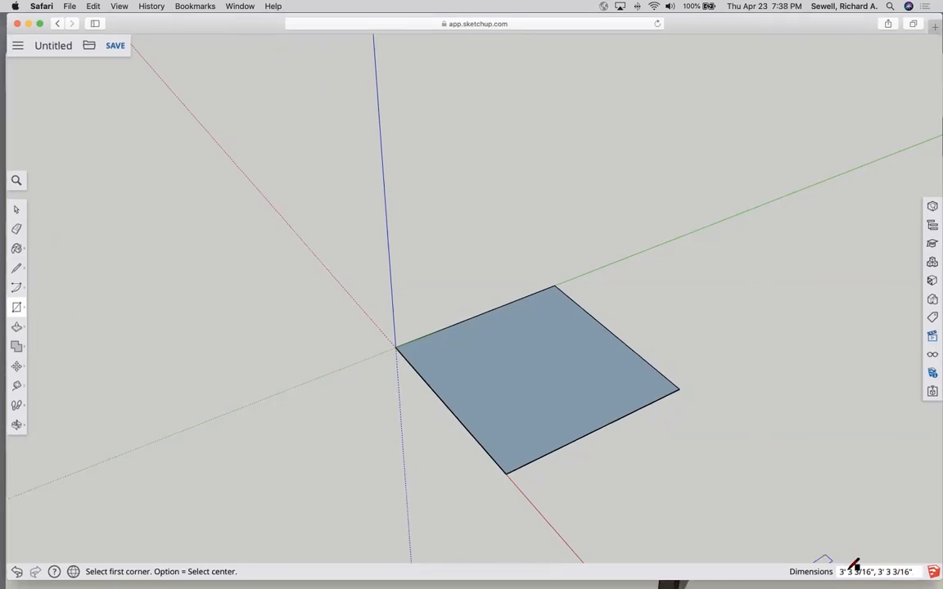
pyautogui.write("10', 10")
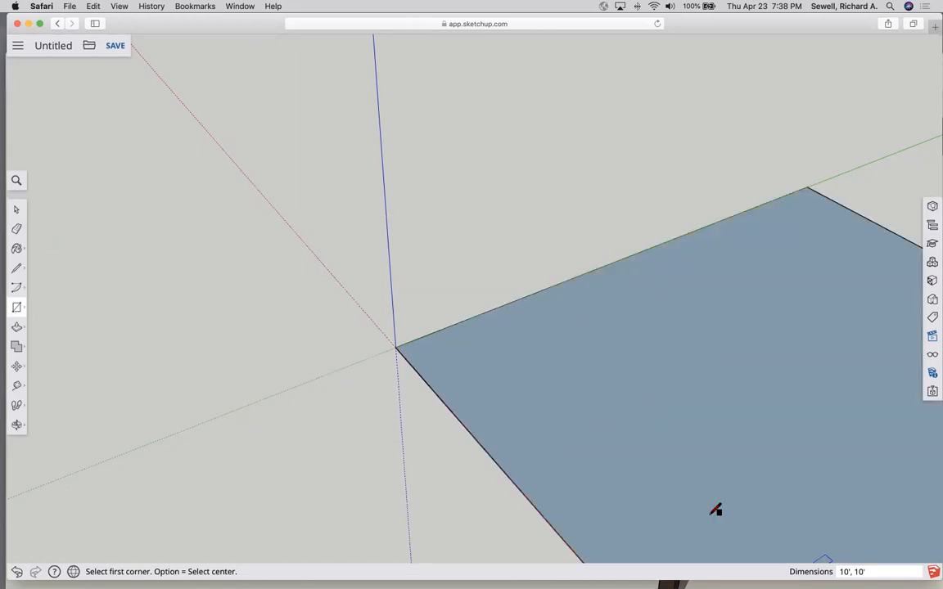
# Step: Select the 10' square together with its edges and delete it
pyautogui.scroll(-6, 513, 393)
pyautogui.scroll(3, 552, 408)
pyautogui.scroll(1, 551, 408)
pyautogui.scroll(-3, 548, 406)
pyautogui.scroll(4, 532, 406)
pyautogui.scroll(-3, 532, 409)
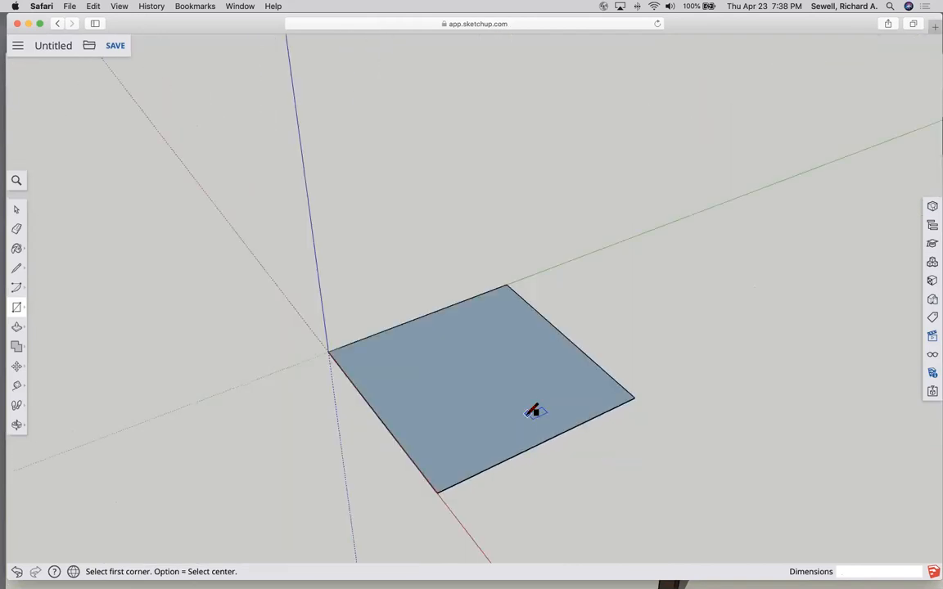
pyautogui.scroll(1, 758, 486)
pyautogui.click(16, 210)
pyautogui.click(436, 393)
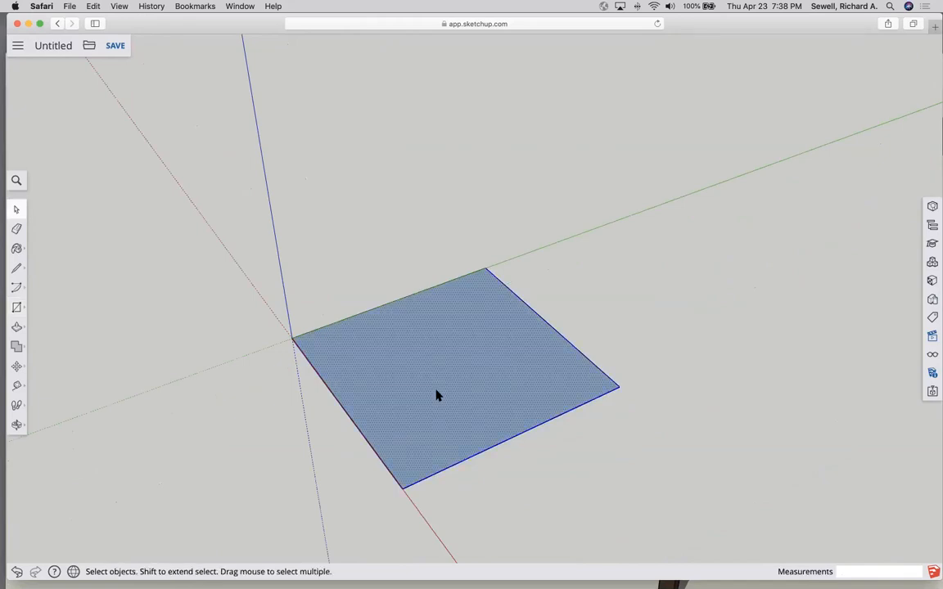
pyautogui.press('Delete')
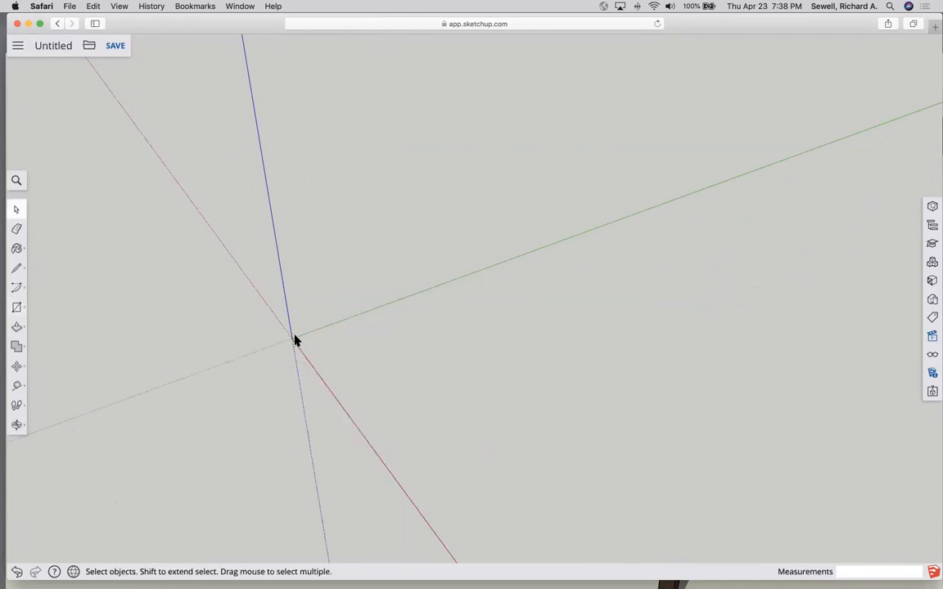
# Step: Draw a rectangle on the ground from the origin and set its dimensions to 6'-3", 2'-2"
pyautogui.click(17, 307)
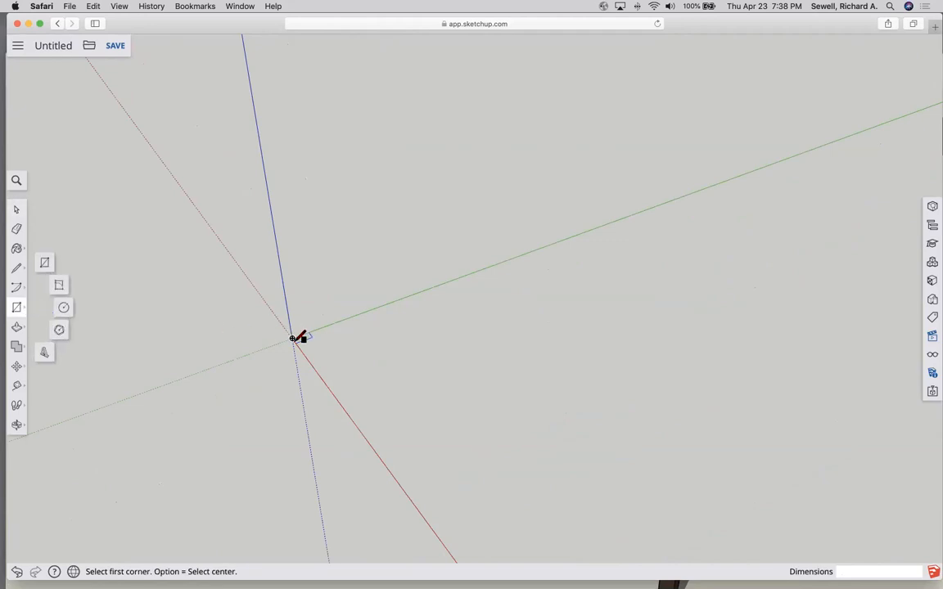
pyautogui.click(292, 338)
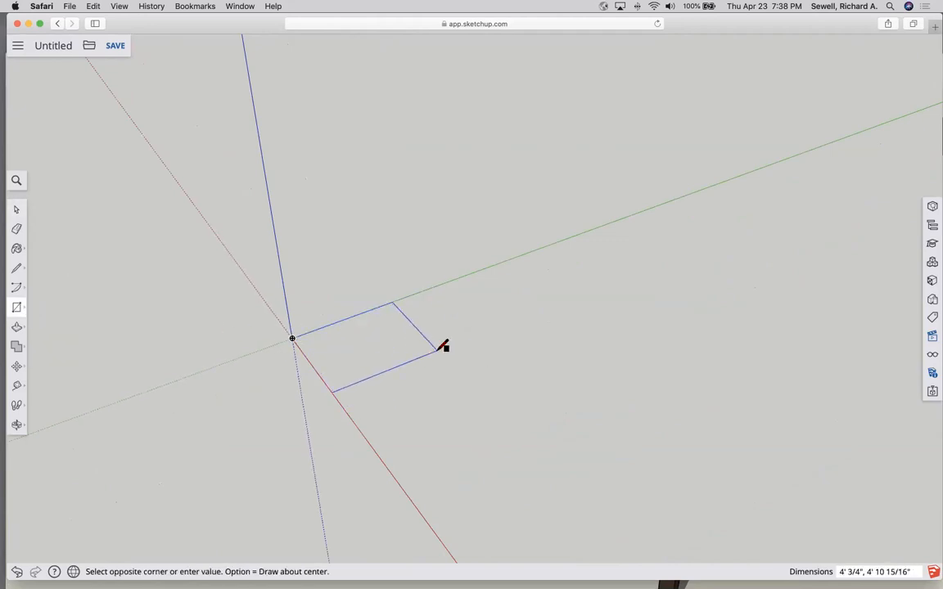
pyautogui.click(532, 350)
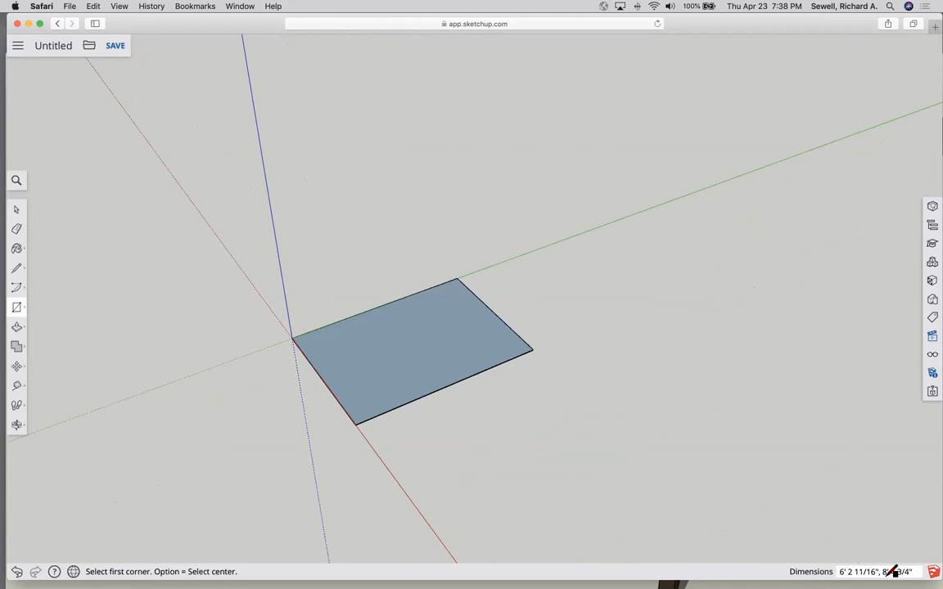
pyautogui.write('6\'-3", 2\'-2')
pyautogui.press('Return')
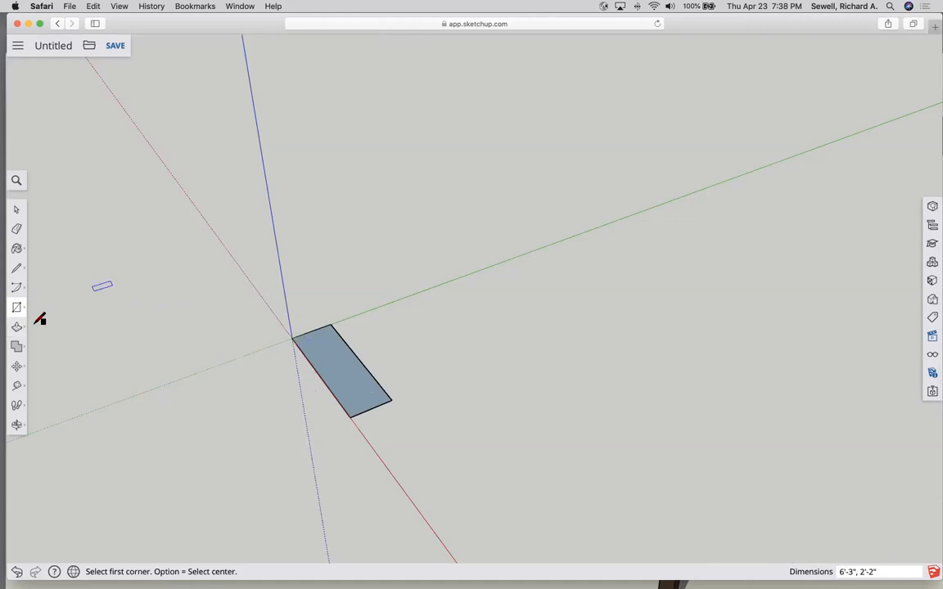
# Step: Replace the narrow rectangle with a square about 5' 9 7/8" on each side, starting from the origin
pyautogui.click(293, 338)
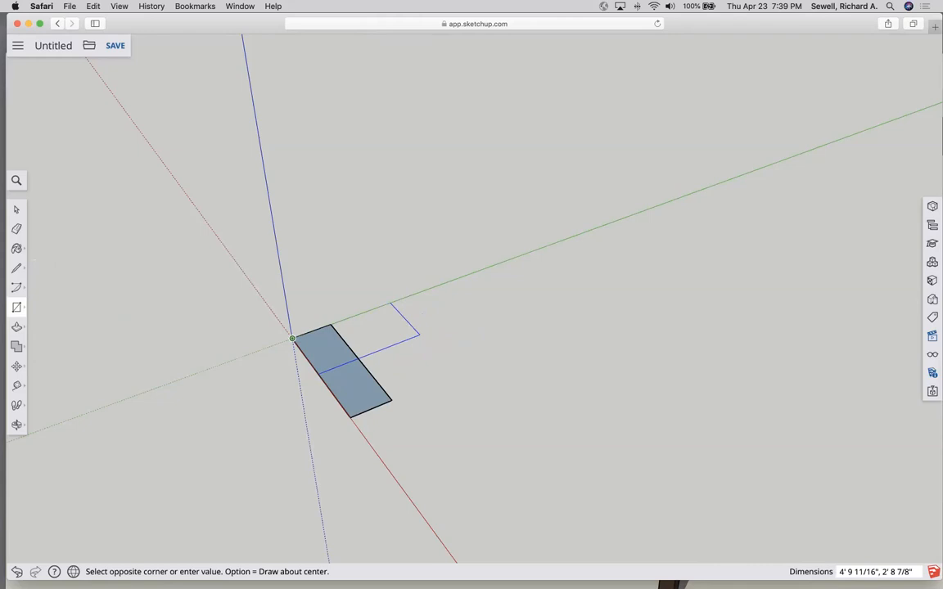
pyautogui.press('Escape')
pyautogui.click(292, 337)
pyautogui.click(479, 365)
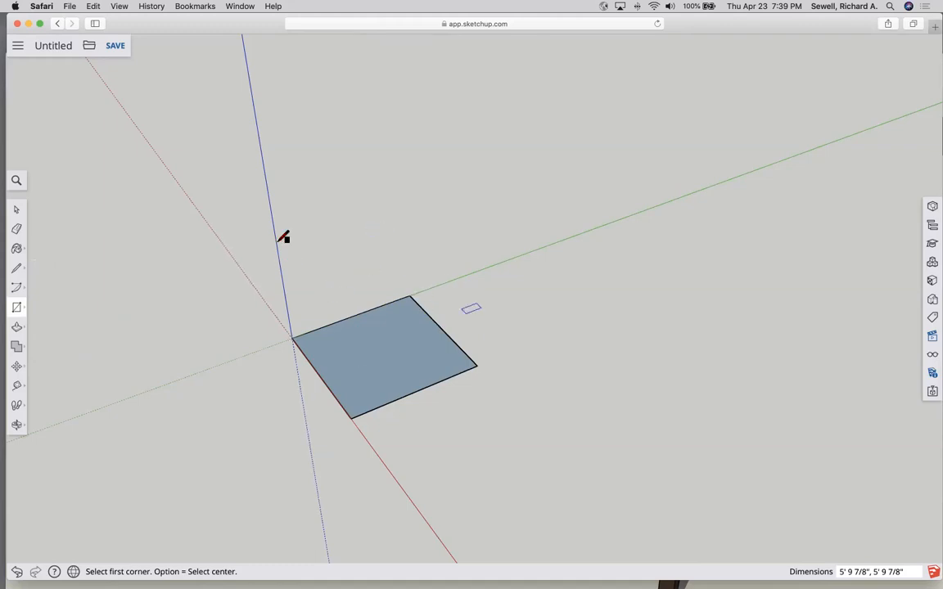
# Step: Push/Pull the square face upward into a box and bring its height to 4'
pyautogui.click(24, 269)
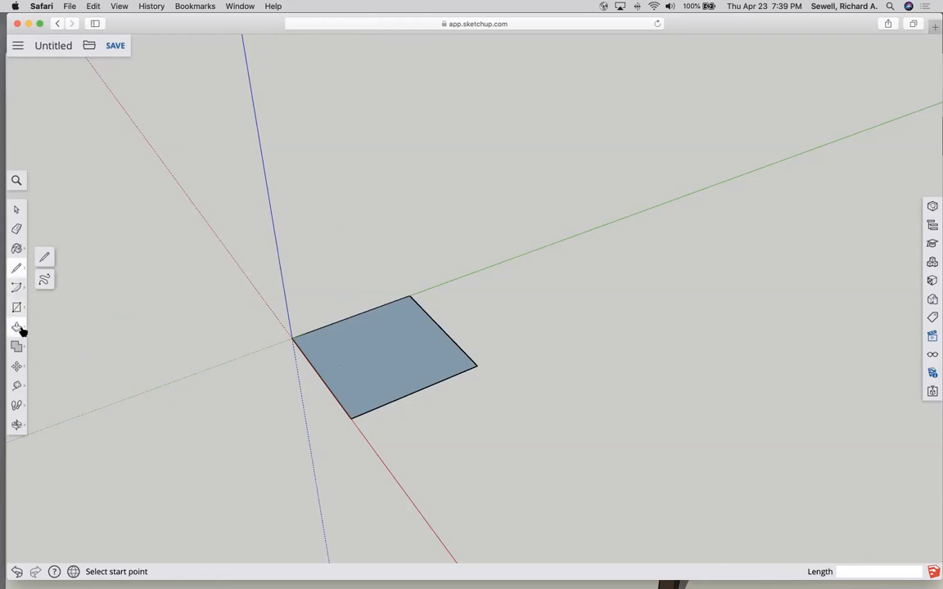
pyautogui.click(18, 268)
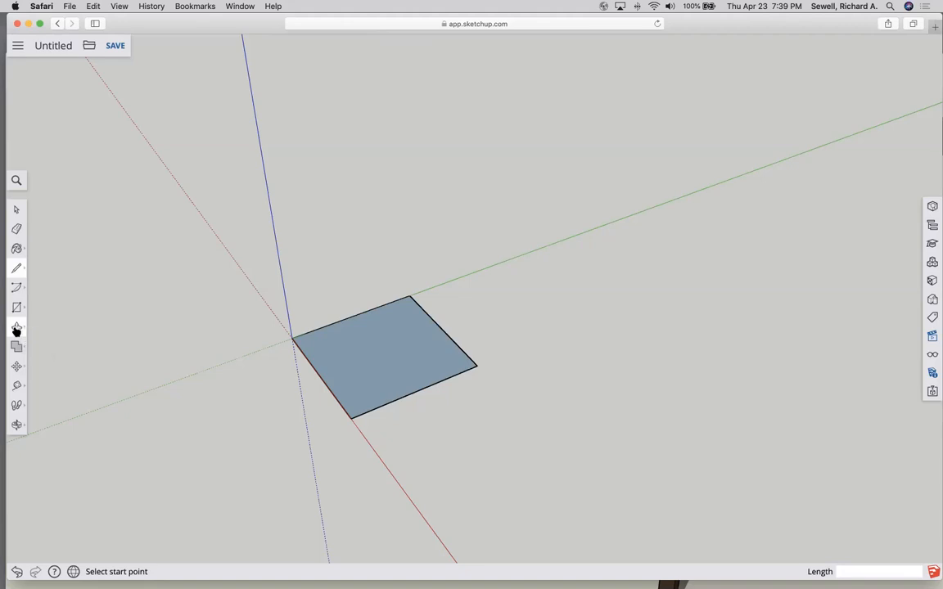
pyautogui.click(16, 329)
pyautogui.click(44, 307)
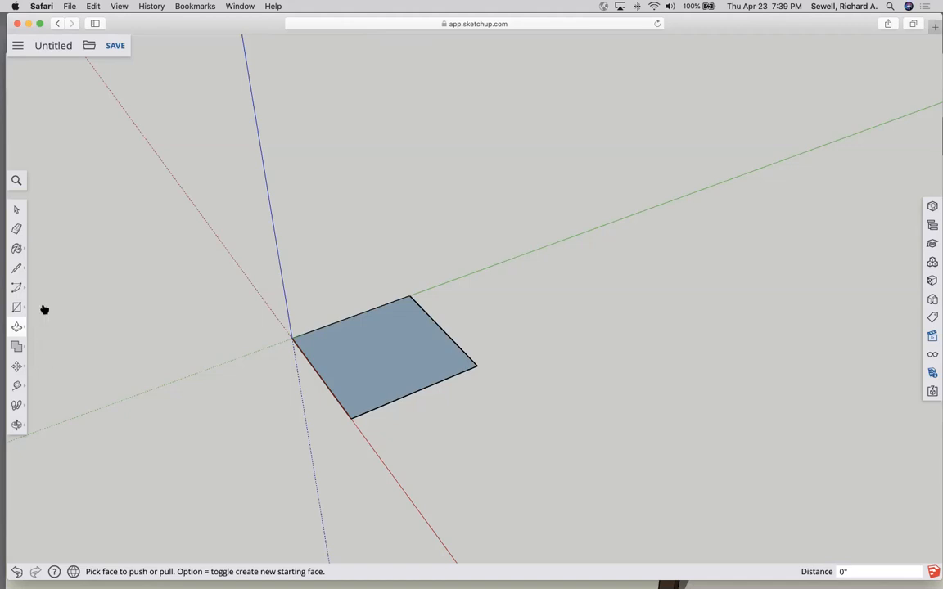
pyautogui.click(368, 366)
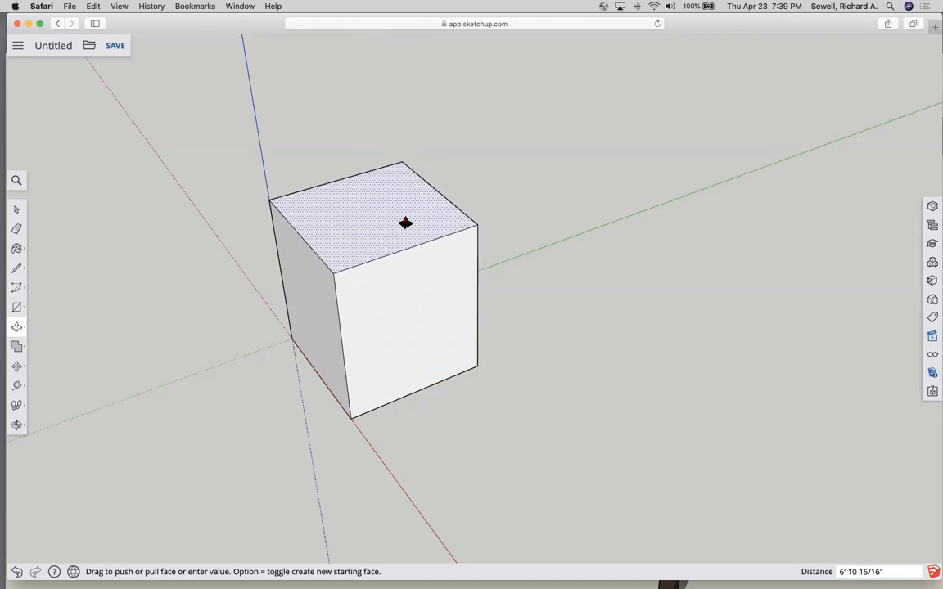
pyautogui.click(400, 201)
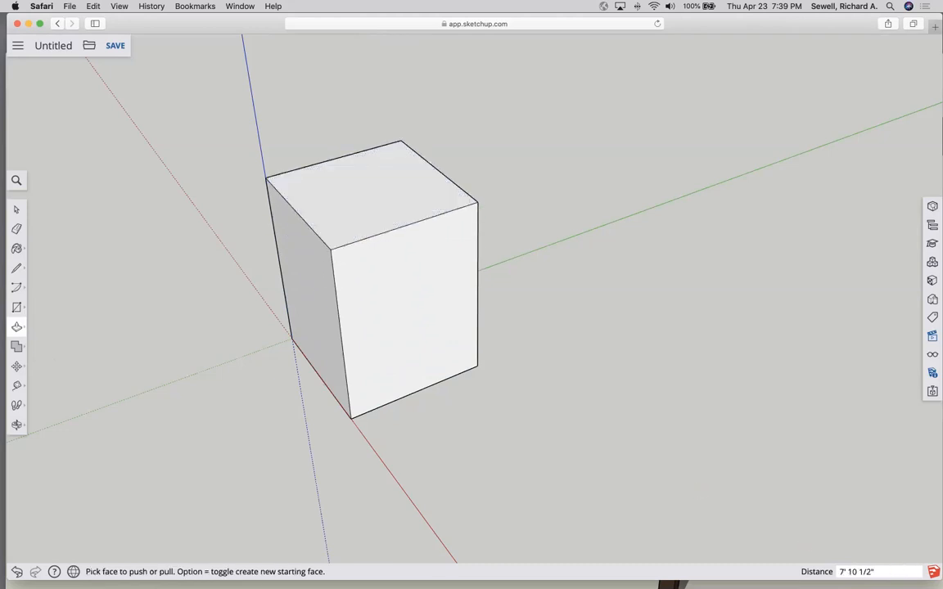
pyautogui.moveTo(400, 200); pyautogui.dragTo(400, 283)
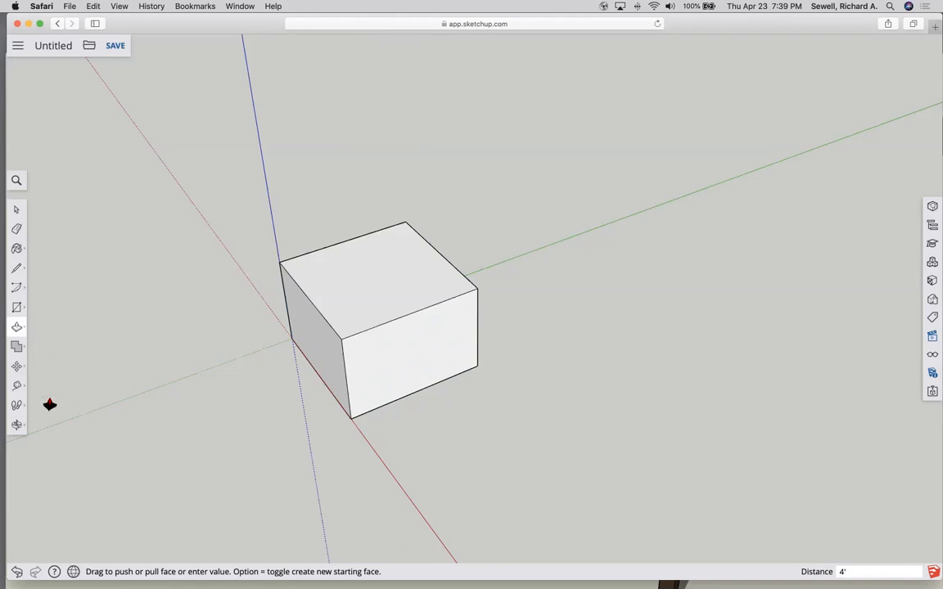
# Step: Measure the box's height, the width of its front face and the diagonal of its top face with the Tape Measure
pyautogui.click(20, 386)
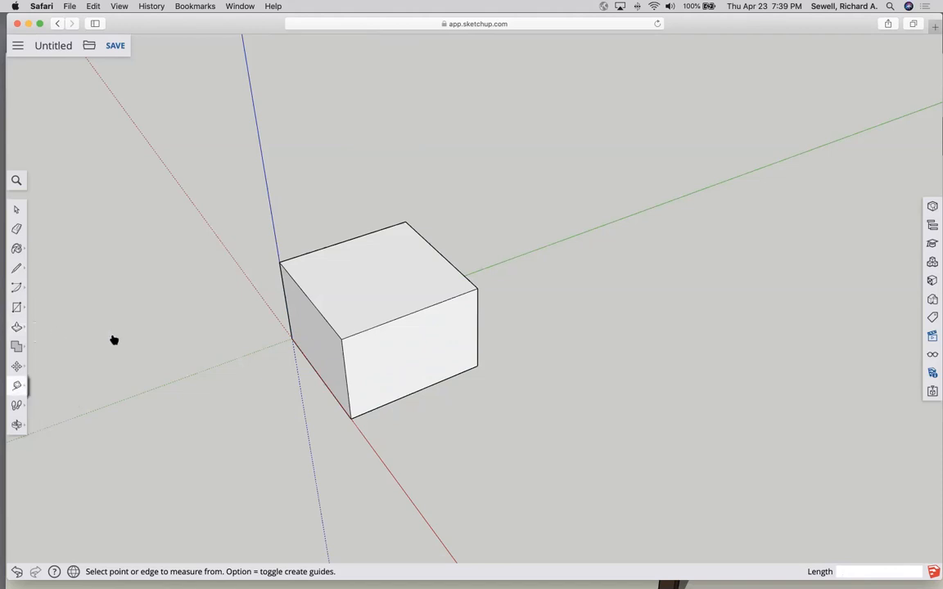
pyautogui.click(417, 391)
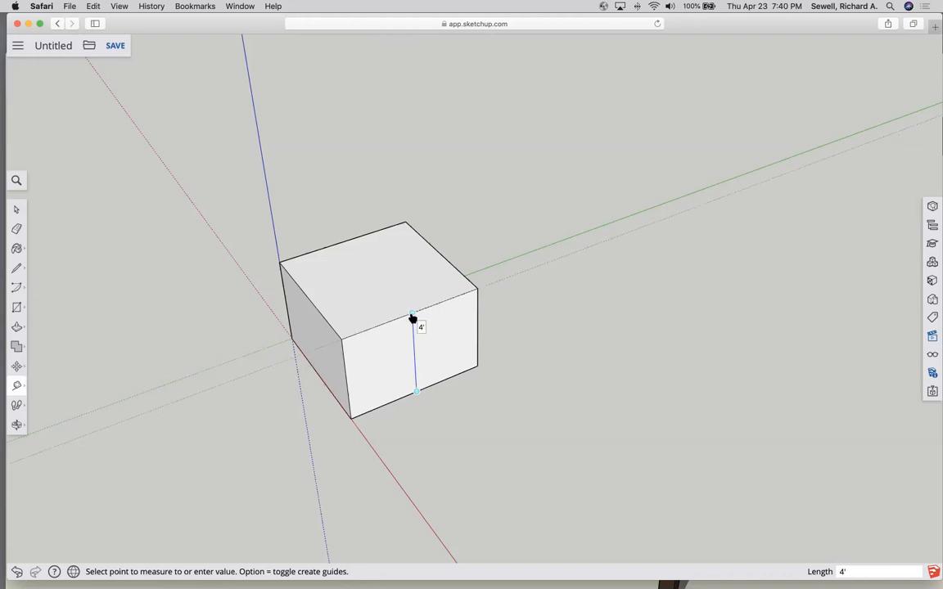
pyautogui.click(413, 316)
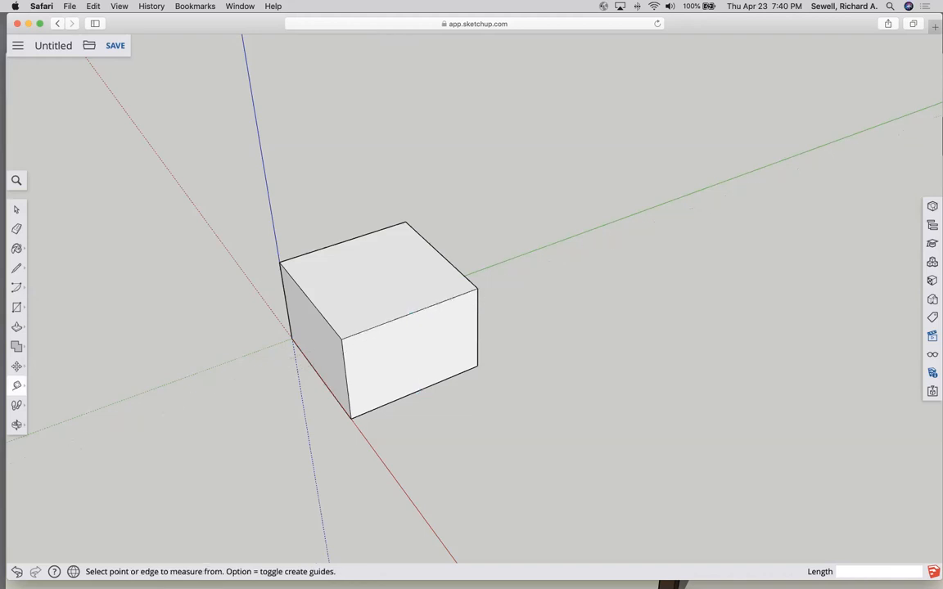
pyautogui.click(348, 381)
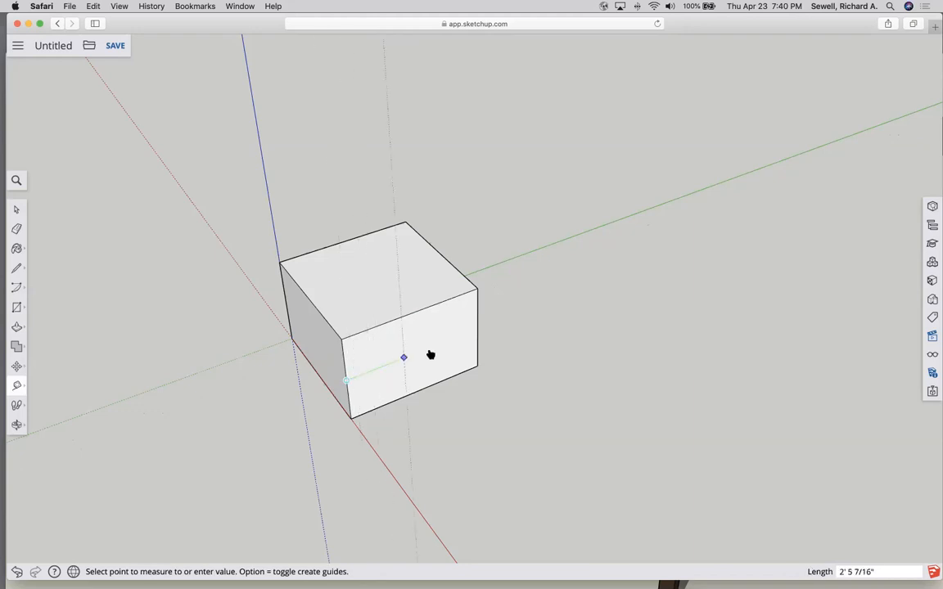
pyautogui.click(477, 332)
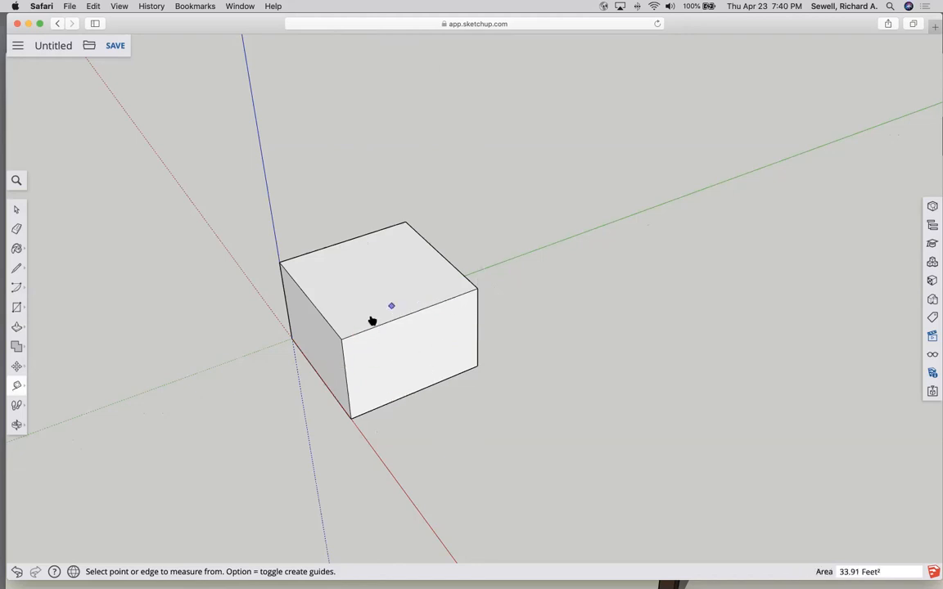
pyautogui.click(342, 339)
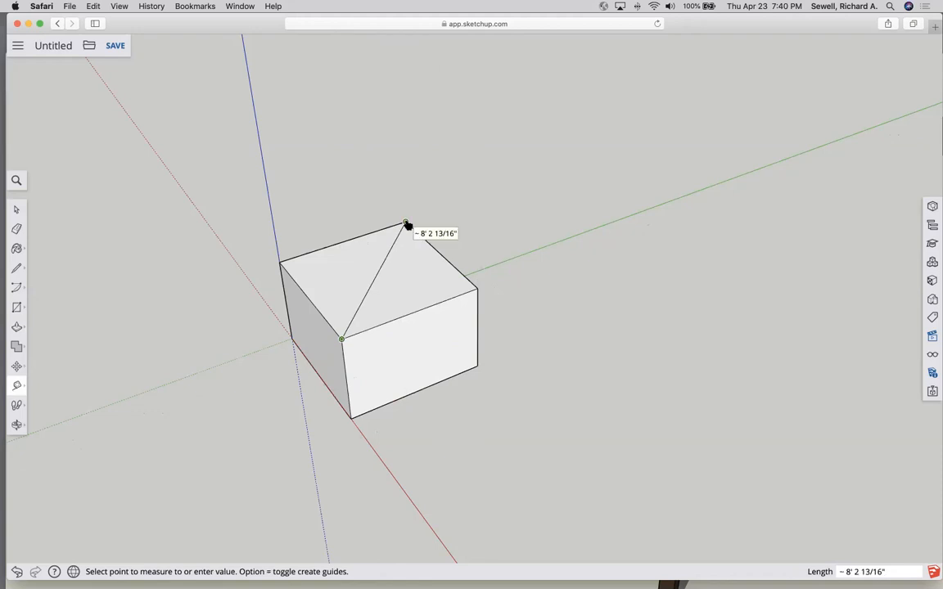
pyautogui.press('Escape')
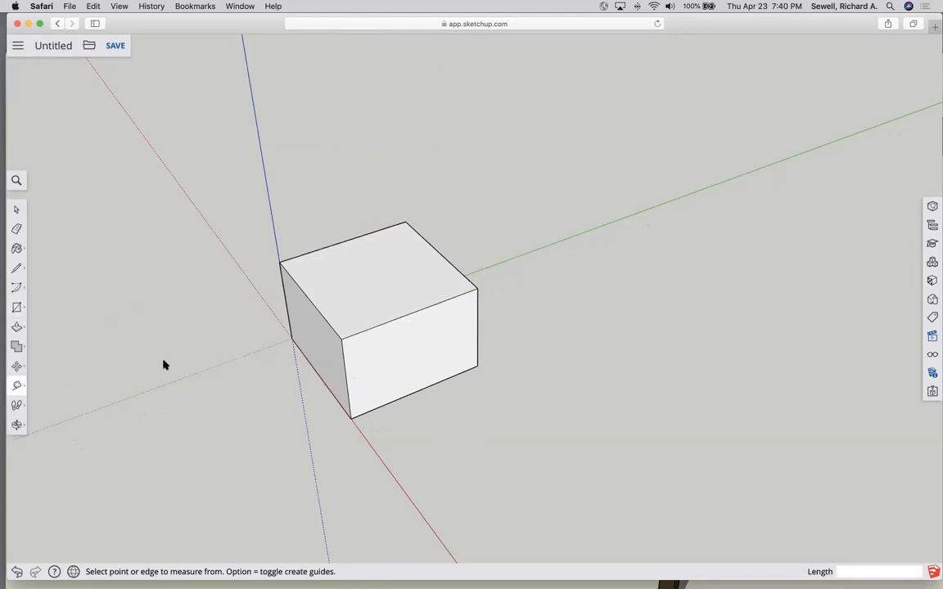
# Step: Push/Pull the box's top face up about 3' 5 11/16", then its front face outward and the adjacent side face outward about 2' 1 1/4"
pyautogui.click(16, 327)
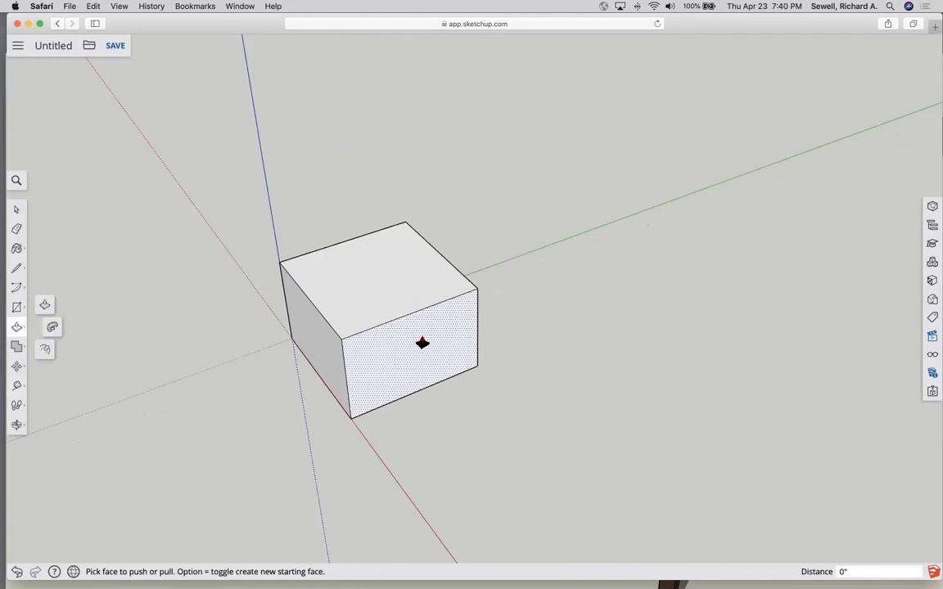
pyautogui.click(399, 275)
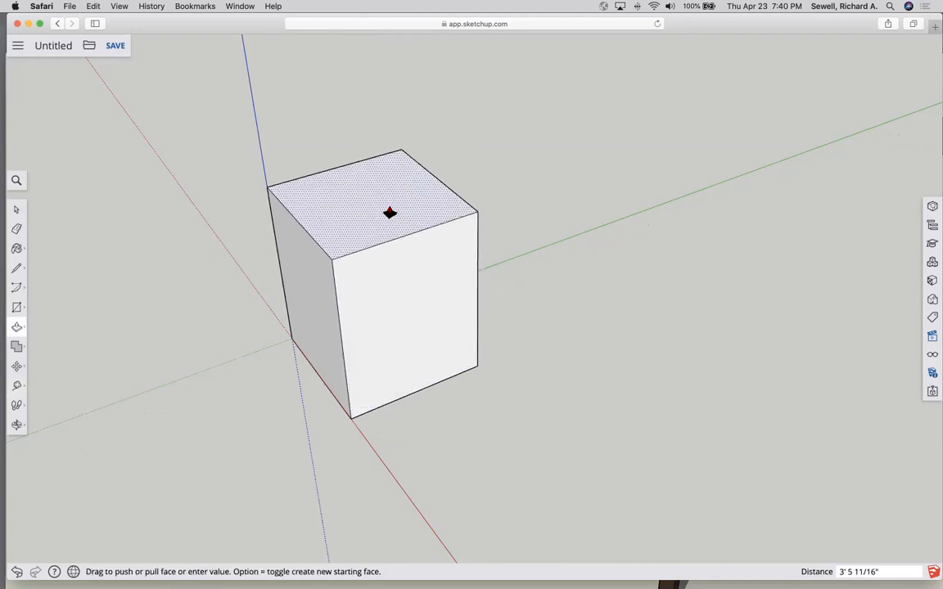
pyautogui.click(390, 213)
pyautogui.click(445, 375)
pyautogui.click(456, 388)
pyautogui.click(327, 334)
pyautogui.click(275, 346)
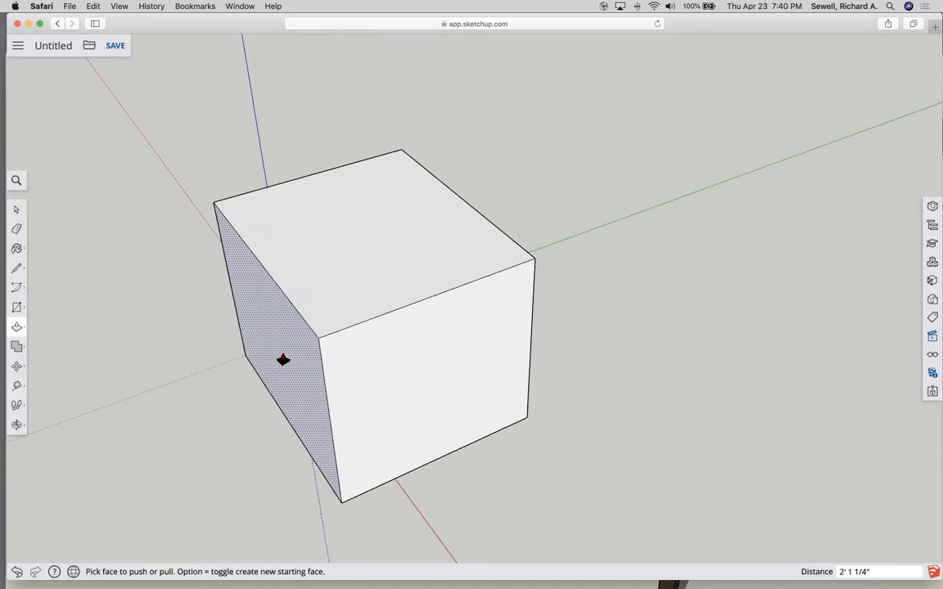
# Step: Orbit around to the far side of the box and Push/Pull the side face there outward
pyautogui.press('o')
pyautogui.moveTo(516, 371); pyautogui.dragTo(360, 334)
pyautogui.press('p')
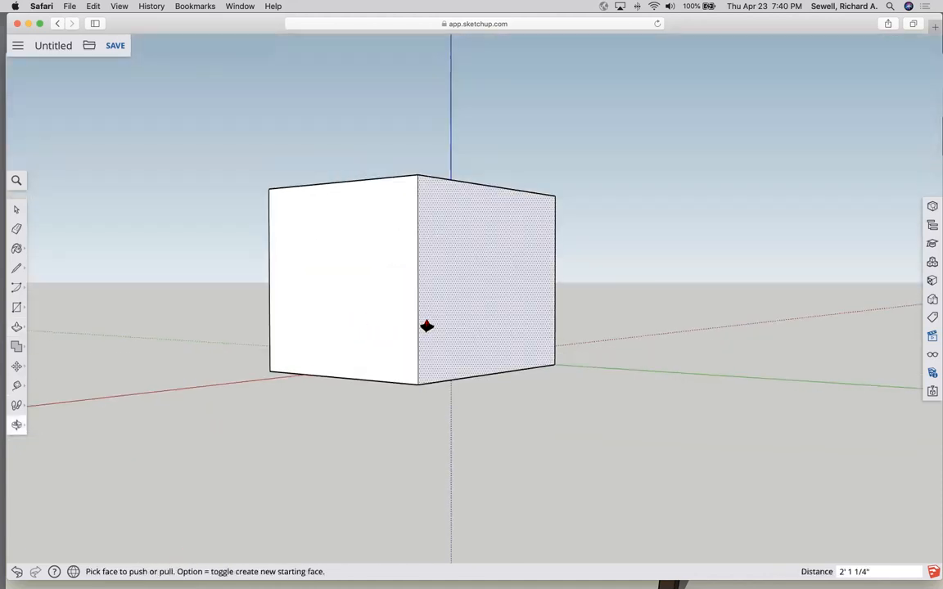
pyautogui.click(429, 326)
pyautogui.click(489, 332)
# Step: Try pulling the box's underside down about 1' 1 1/4" and pushing it back up about 1' 7 1/8", and undo these changes
pyautogui.press('o')
pyautogui.moveTo(489, 332); pyautogui.dragTo(429, 214)
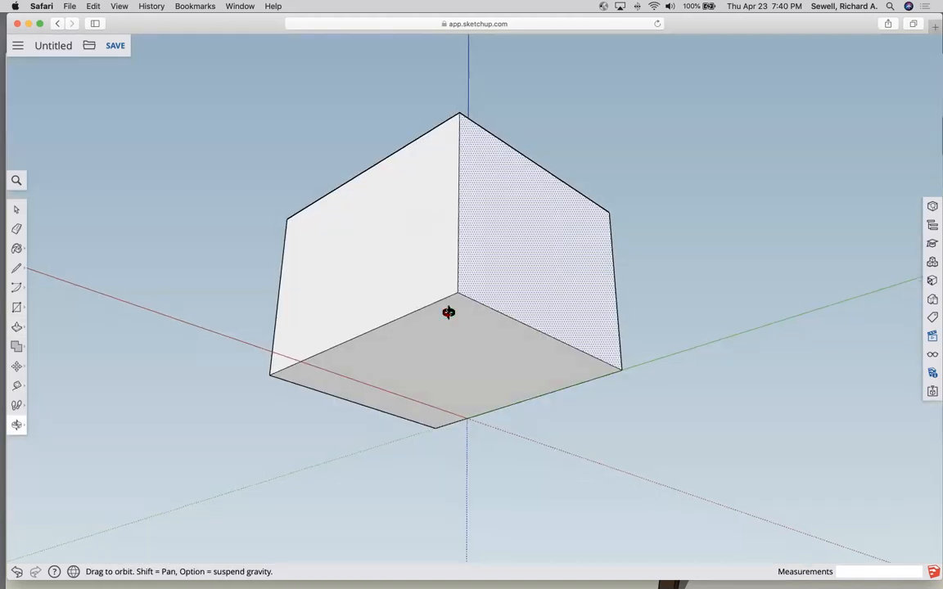
pyautogui.press('p')
pyautogui.click(443, 326)
pyautogui.click(449, 358)
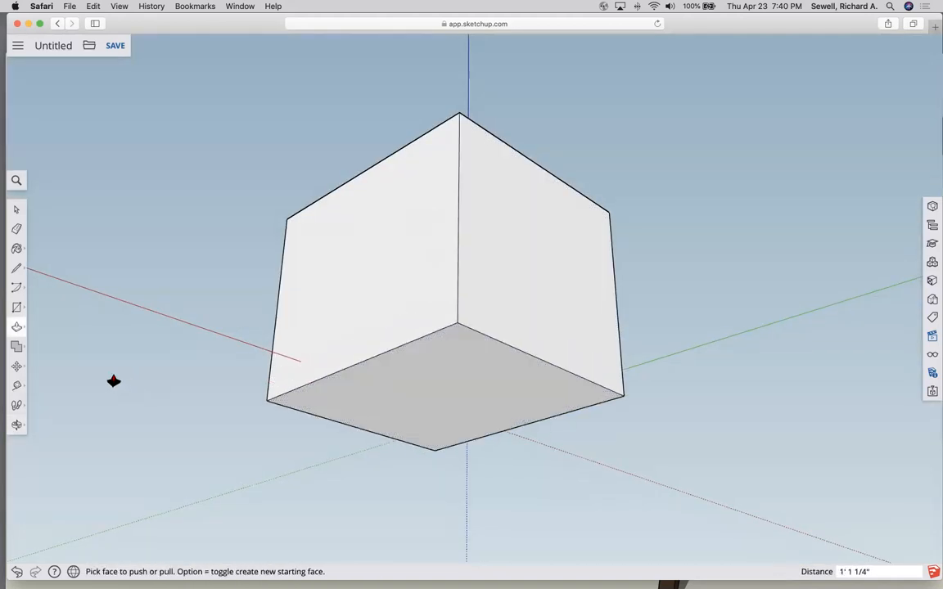
pyautogui.click(368, 394)
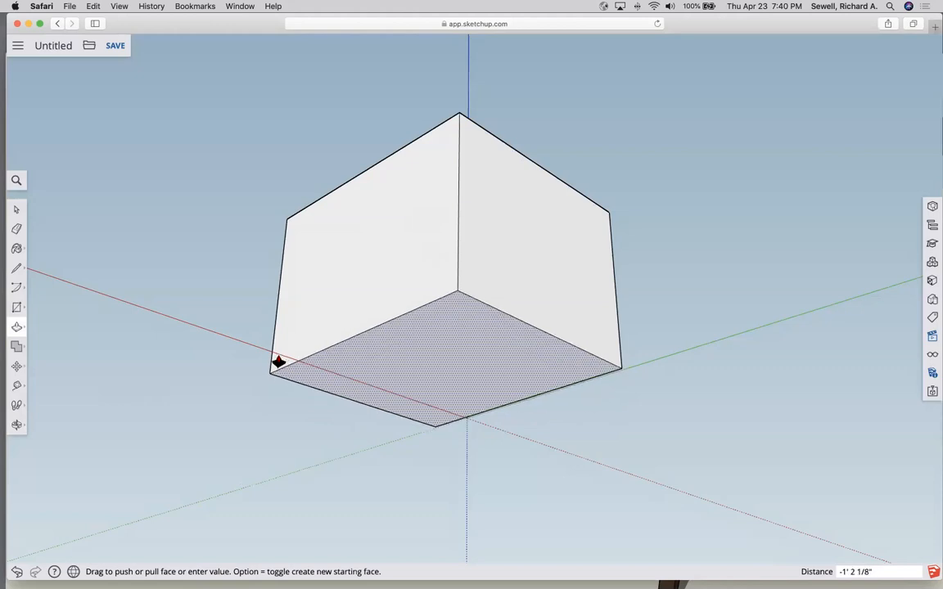
pyautogui.click(320, 353)
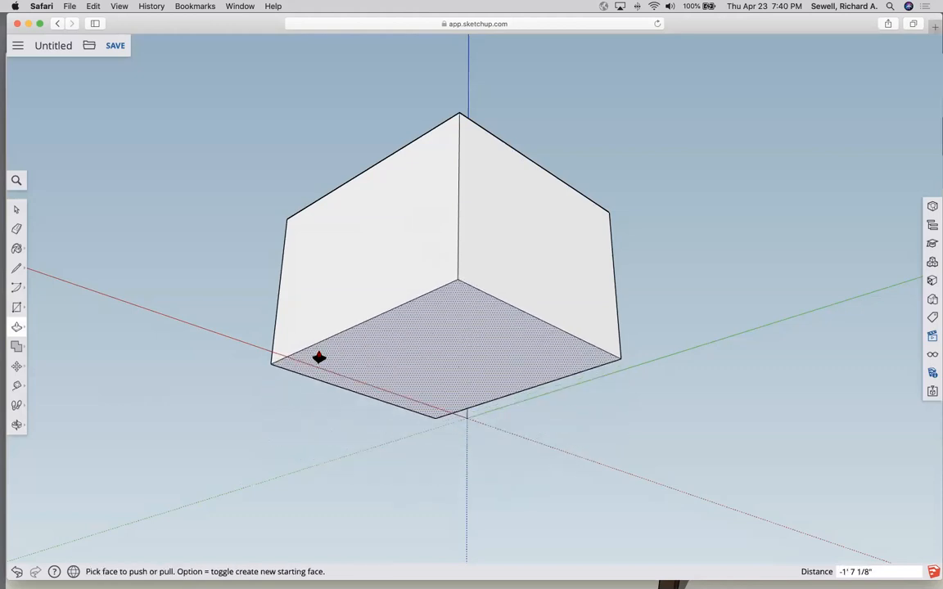
pyautogui.press('super+z')
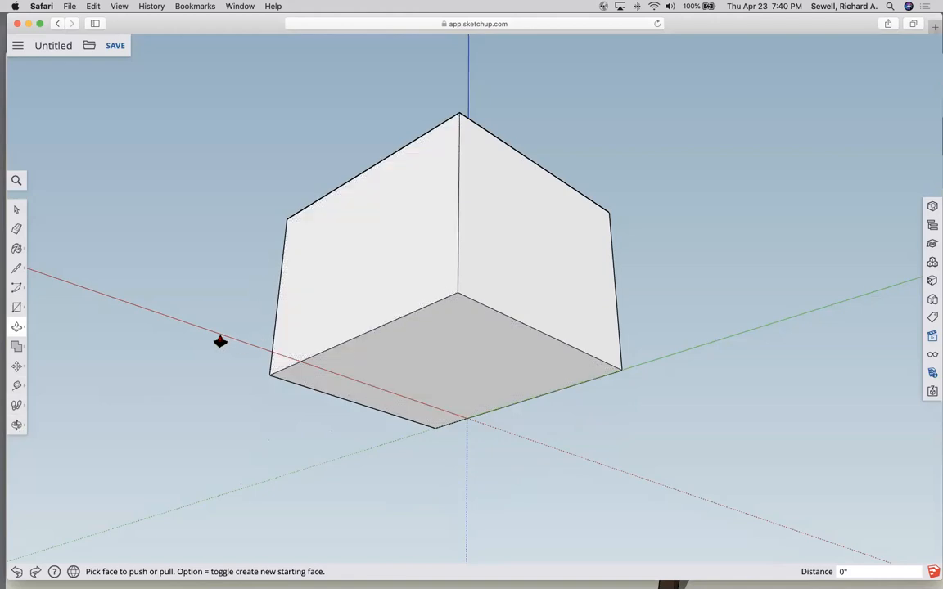
# Step: Draw a circle of about 1' 7" radius on the box's top face and Push/Pull it up about 3' 4 1/8" into a cylinder
pyautogui.press('o')
pyautogui.moveTo(169, 363); pyautogui.dragTo(77, 305)
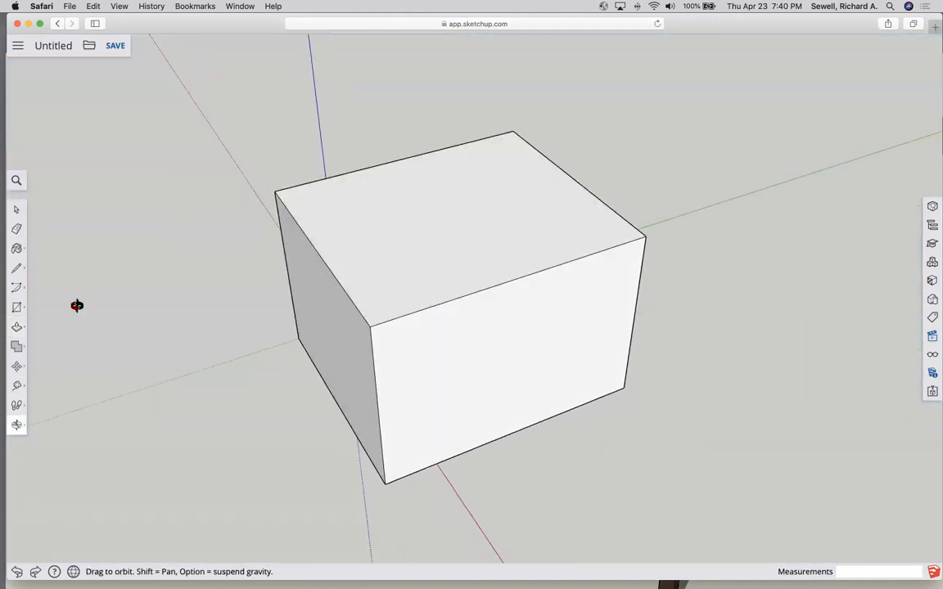
pyautogui.click(18, 308)
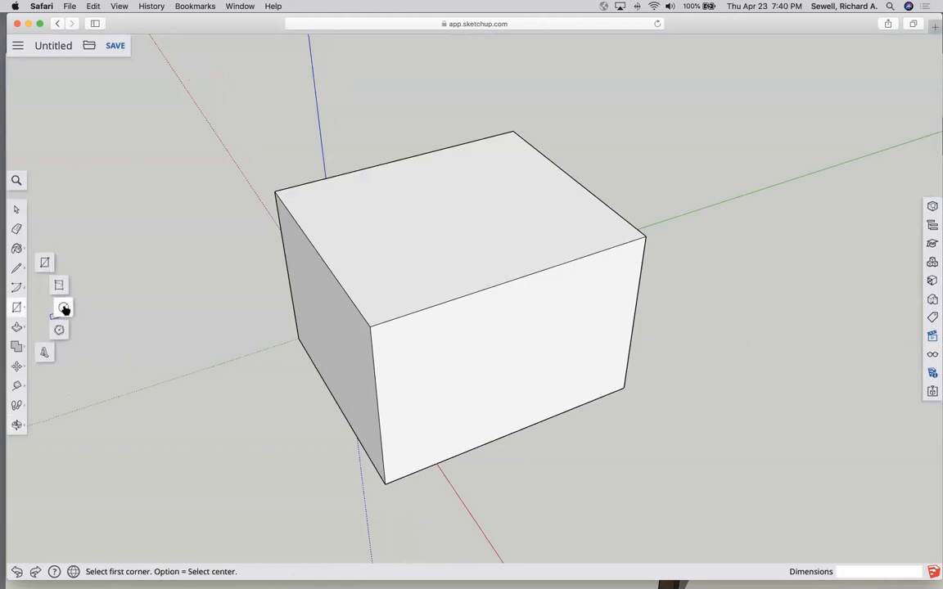
pyautogui.click(62, 308)
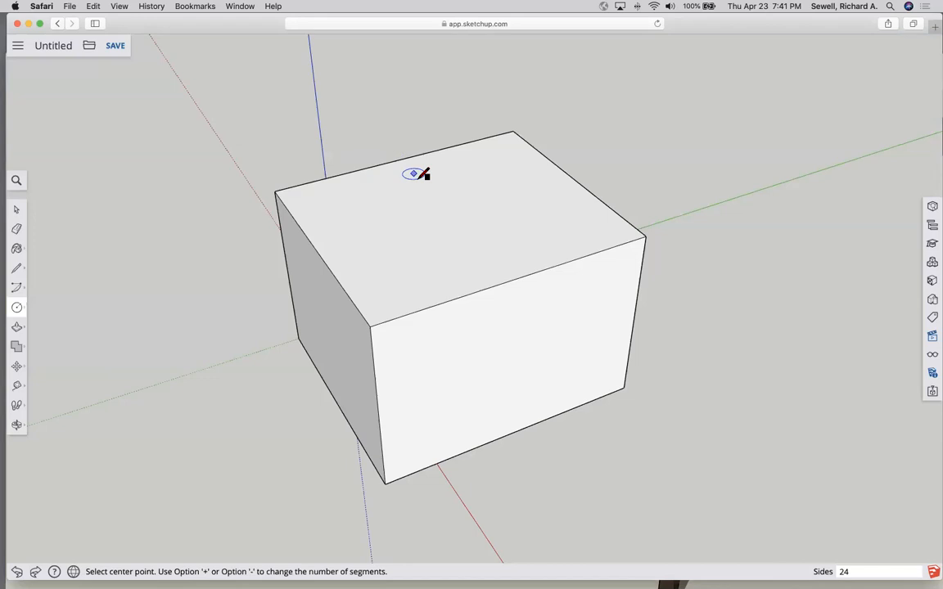
pyautogui.click(439, 210)
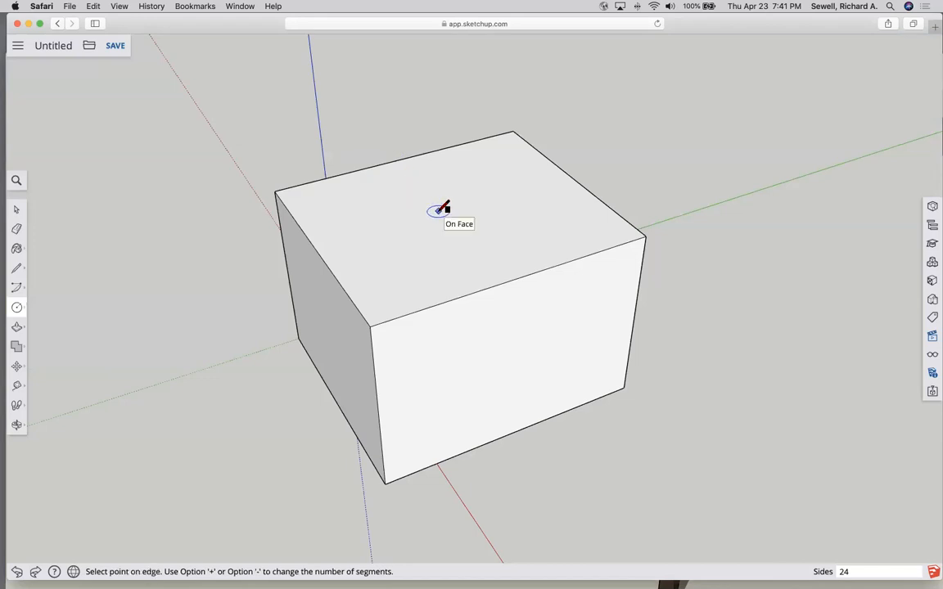
pyautogui.click(483, 204)
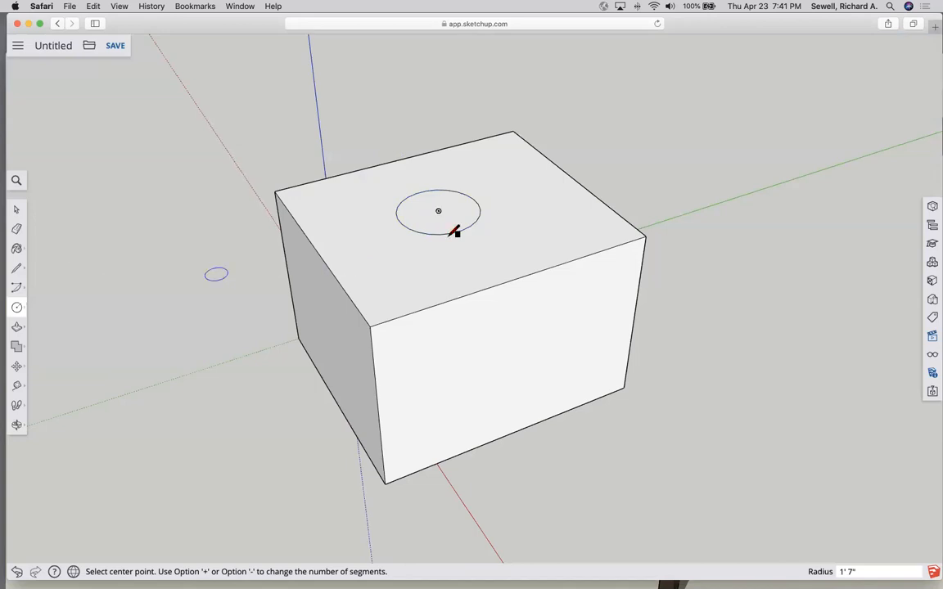
pyautogui.click(17, 327)
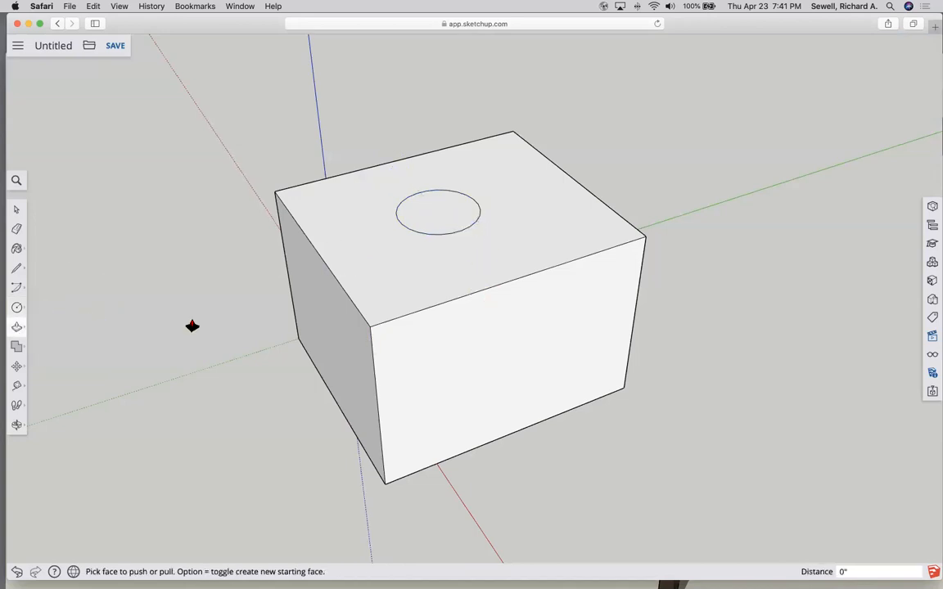
pyautogui.moveTo(431, 215); pyautogui.dragTo(421, 154)
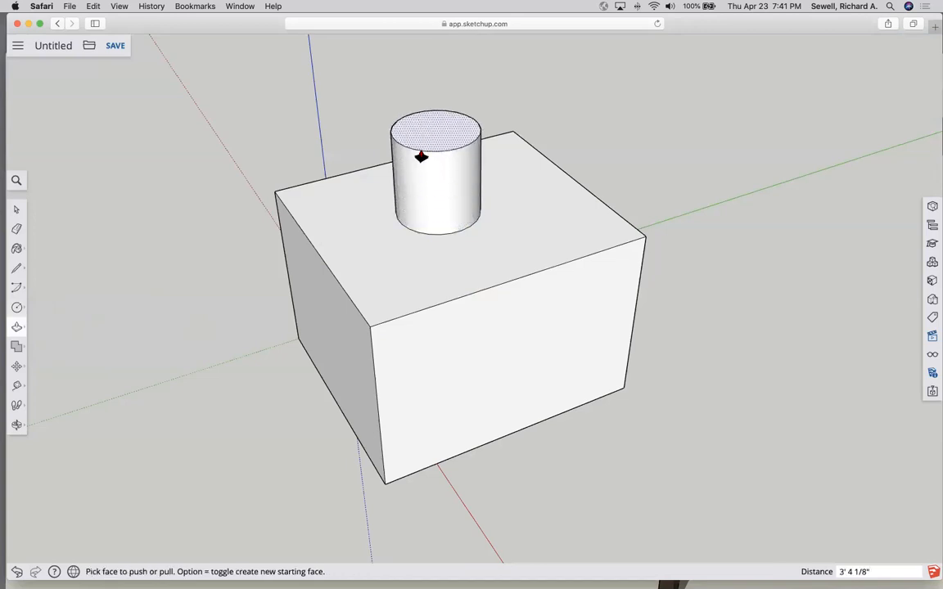
# Step: Draw a circle of about 2' 8" radius on the box's front face and Push/Pull it outward about 4' 7 11/16" into a cylinder
pyautogui.click(16, 307)
pyautogui.click(482, 353)
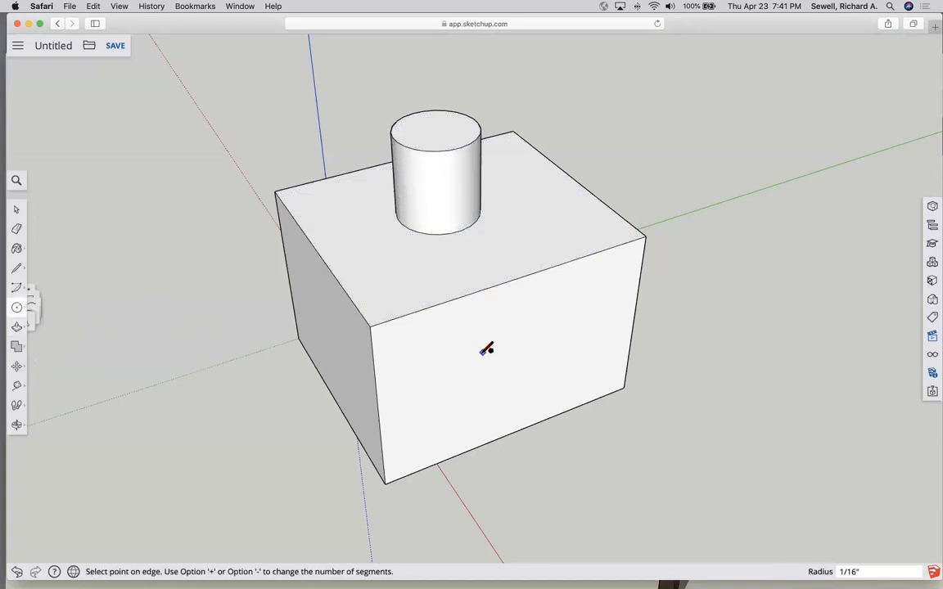
pyautogui.click(541, 364)
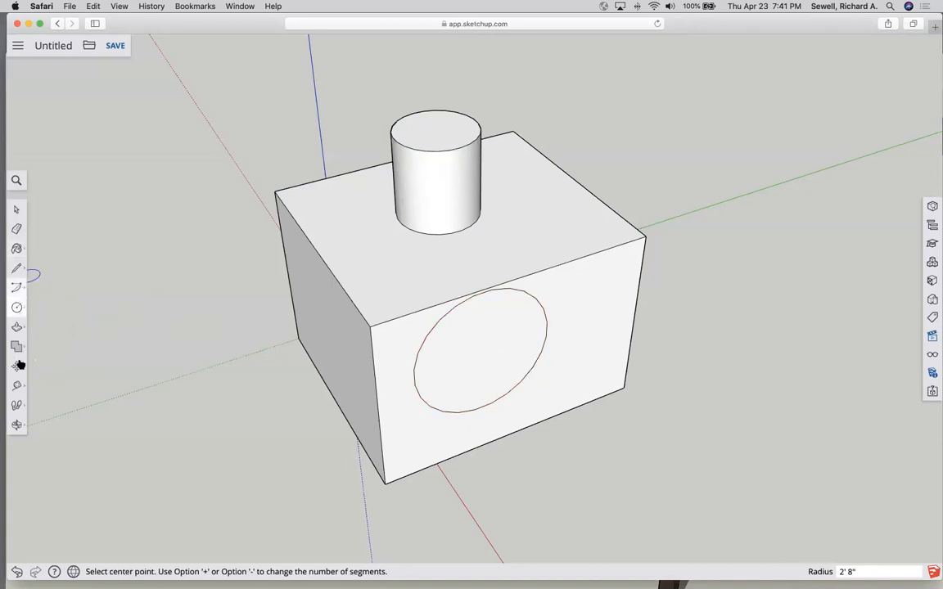
pyautogui.click(18, 328)
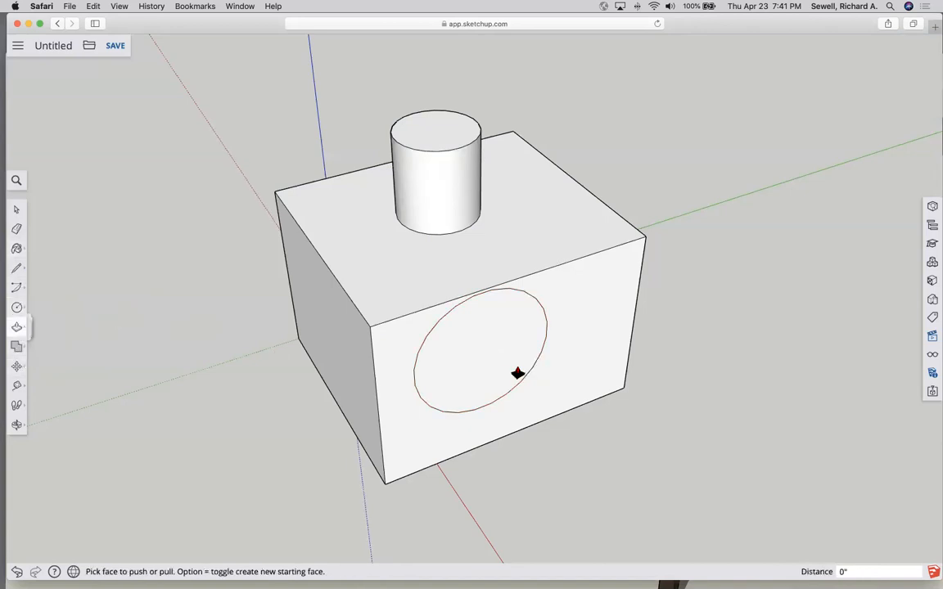
pyautogui.click(512, 376)
pyautogui.click(582, 442)
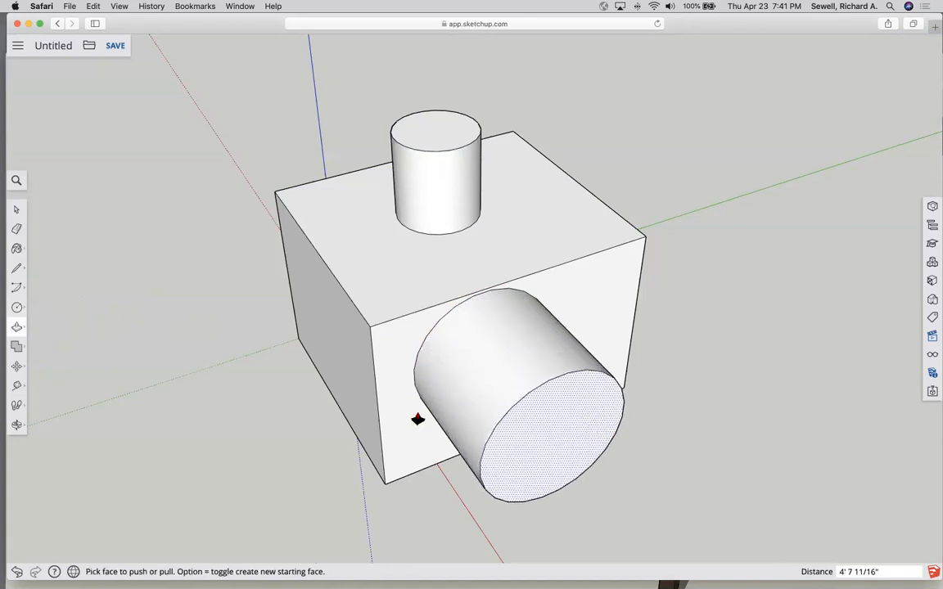
# Step: Start a circle centred on the top face of the upright cylinder
pyautogui.click(17, 307)
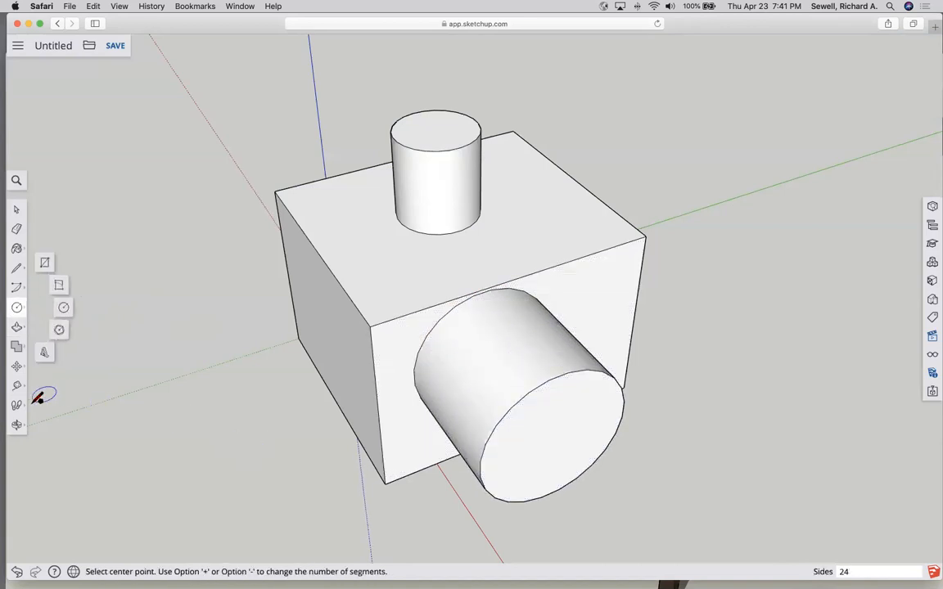
pyautogui.click(17, 425)
pyautogui.moveTo(196, 439); pyautogui.dragTo(415, 331)
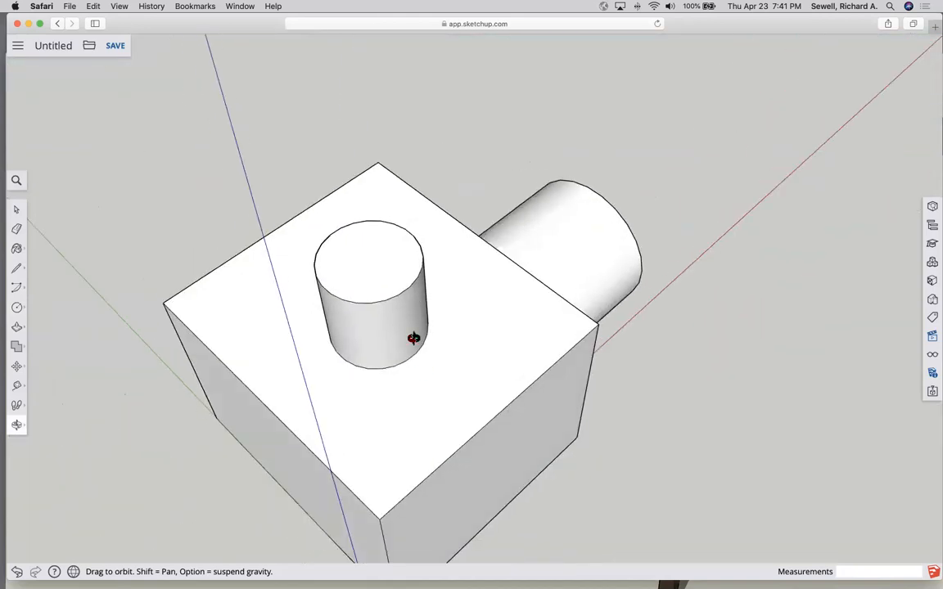
pyautogui.click(16, 307)
pyautogui.click(371, 262)
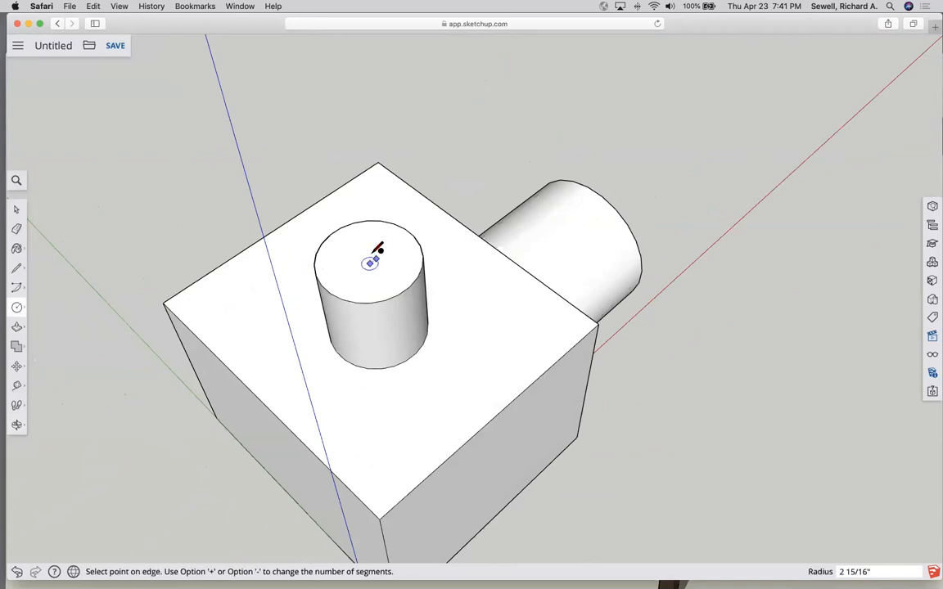
# Step: Draw a circle of about 8 7/8" radius centred on the upright cylinder's top face and push it in about 4 1/8"
pyautogui.click(370, 244)
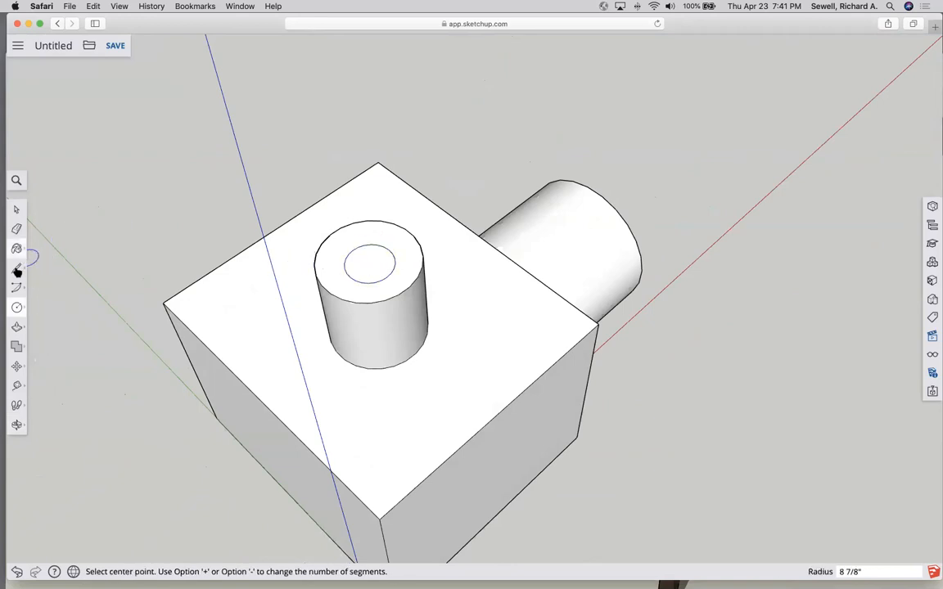
pyautogui.click(16, 326)
pyautogui.click(374, 264)
pyautogui.click(373, 268)
# Step: Deepen the round hole in the upright cylinder by about another 8 3/8" with Push/Pull
pyautogui.scroll(5, 372, 268)
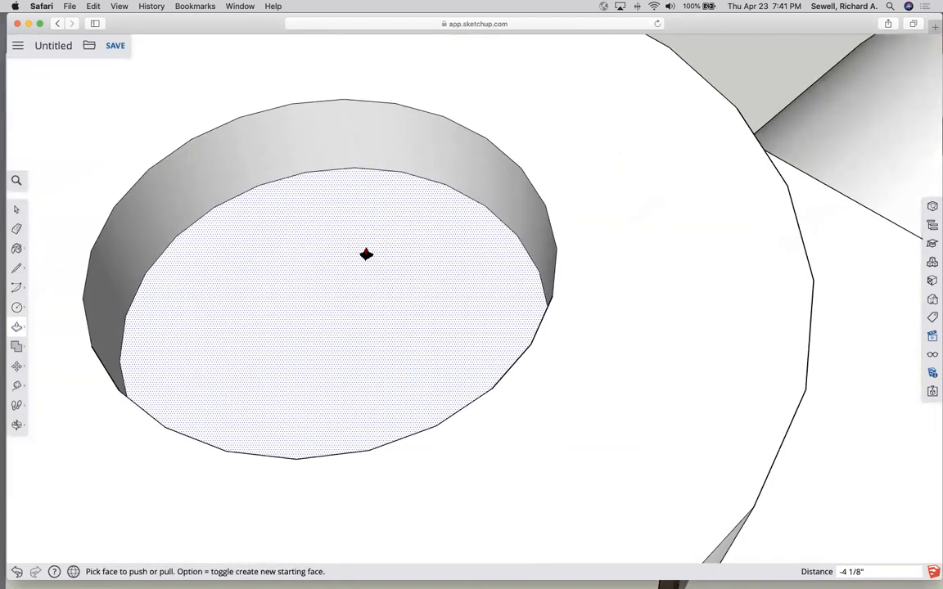
pyautogui.click(366, 253)
pyautogui.click(375, 361)
pyautogui.scroll(-6, 353, 313)
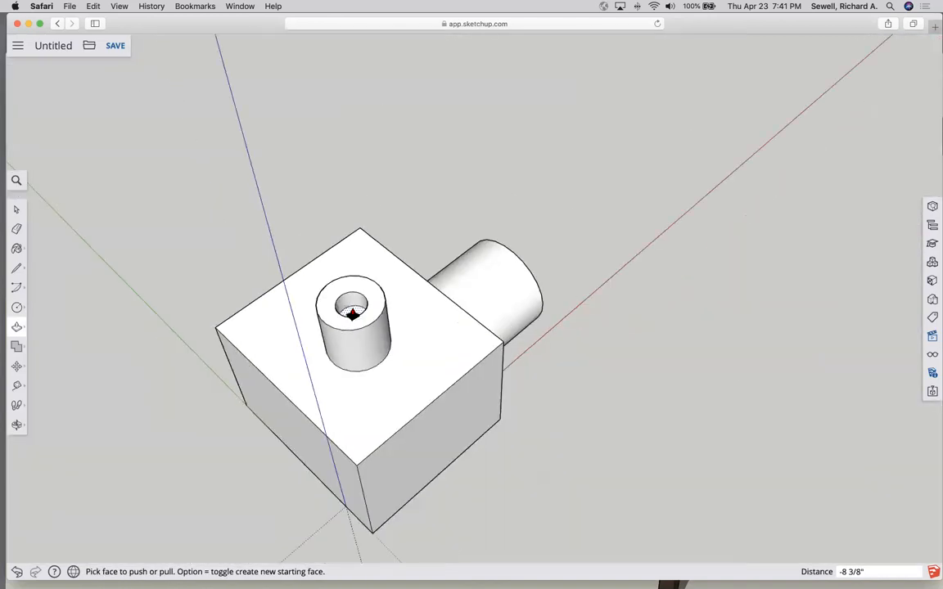
pyautogui.scroll(4, 352, 313)
pyautogui.scroll(-8, 354, 313)
pyautogui.press('space')
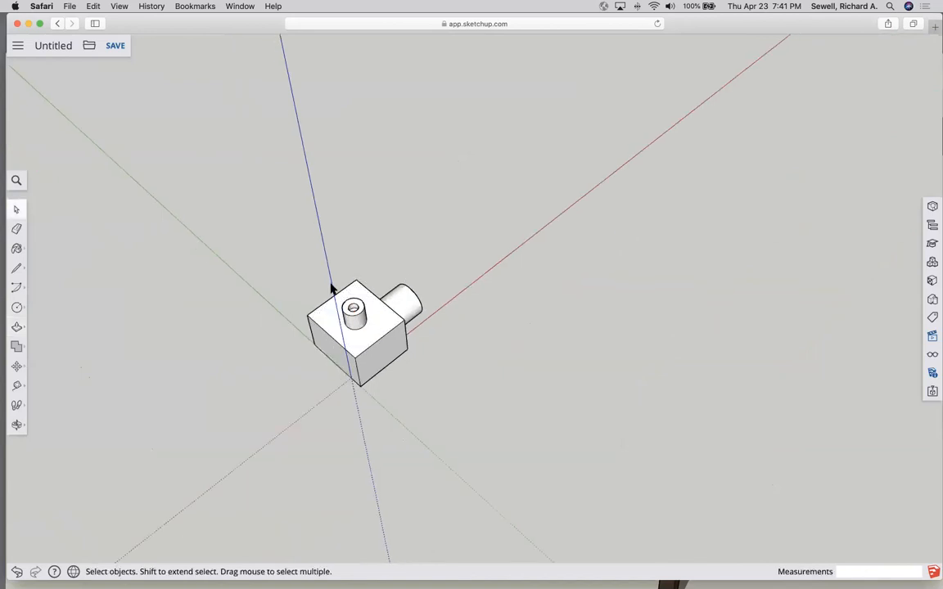
# Step: Delete the box's top face around the upright cylinder and look into the hollow interior
pyautogui.scroll(5, 385, 302)
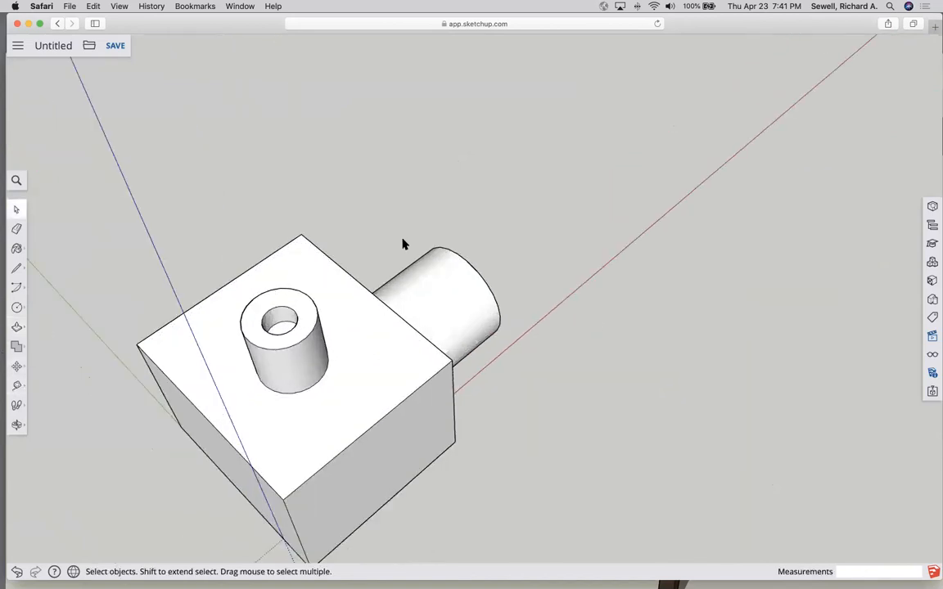
pyautogui.click(17, 425)
pyautogui.moveTo(216, 401); pyautogui.dragTo(280, 316)
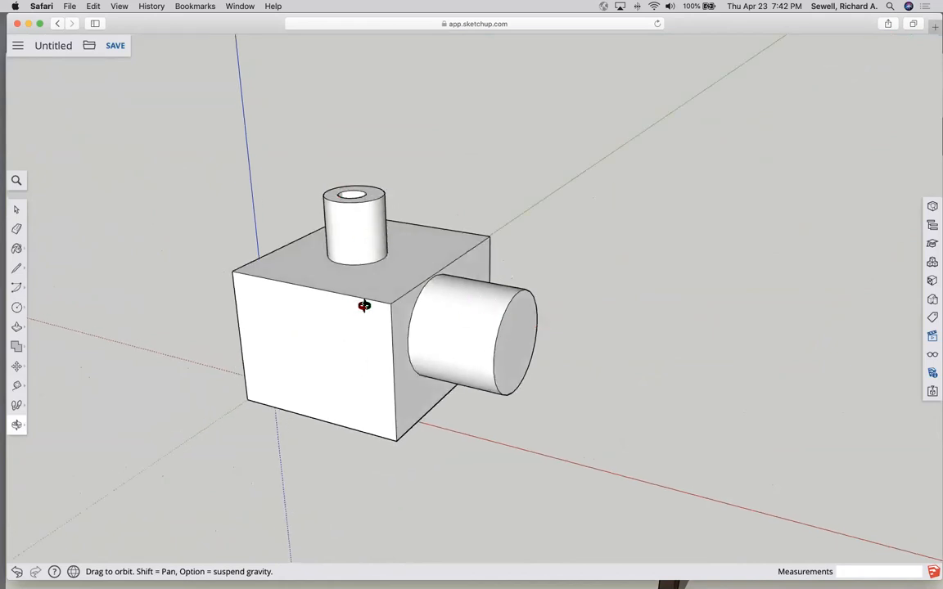
pyautogui.click(16, 210)
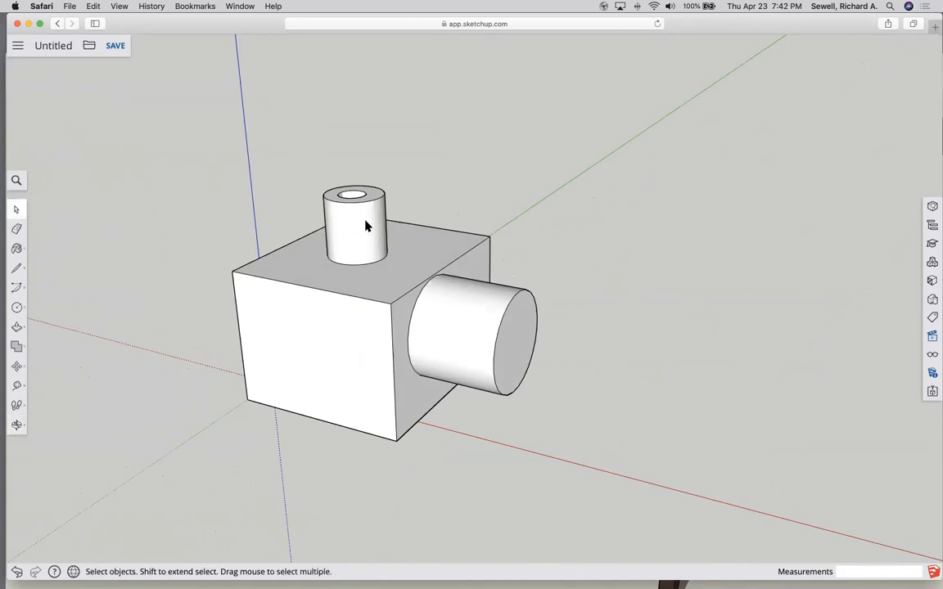
pyautogui.click(382, 286)
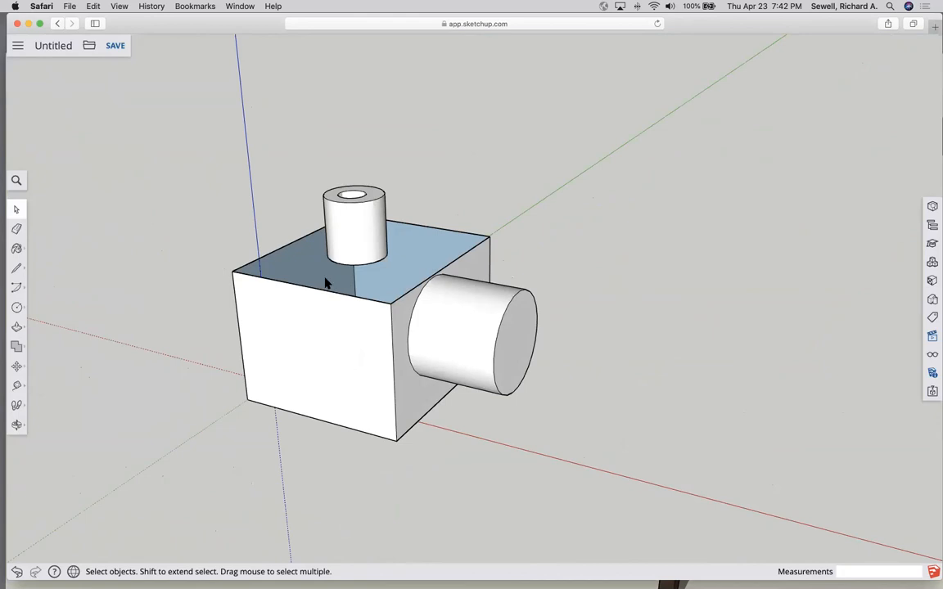
pyautogui.press('o')
pyautogui.moveTo(353, 290); pyautogui.dragTo(257, 412)
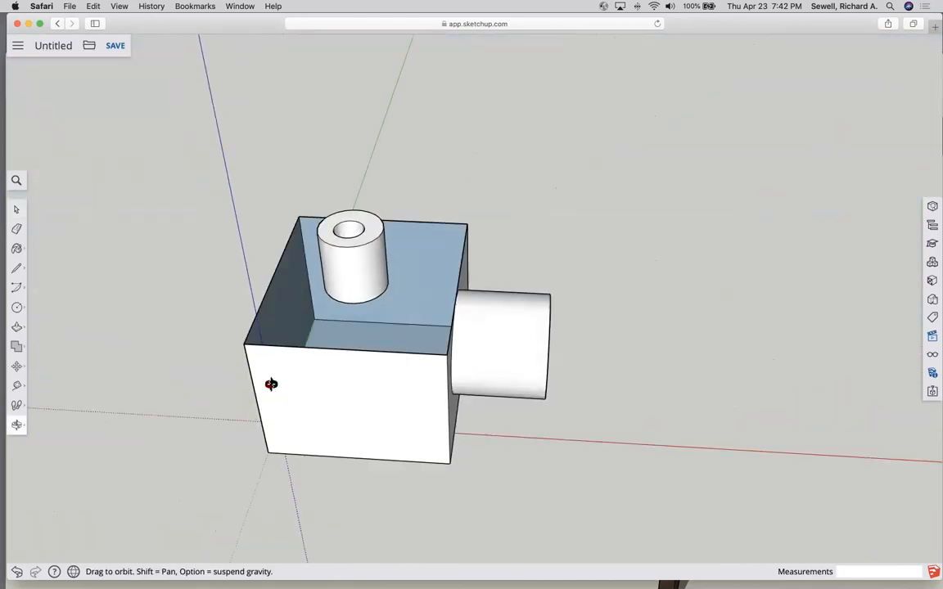
# Step: Try deleting the end face of the box's side cylinder, then undo the deletion
pyautogui.moveTo(426, 337)
pyautogui.mouseDown()
pyautogui.moveTo(292, 292)
pyautogui.moveTo(445, 374)
pyautogui.mouseUp()
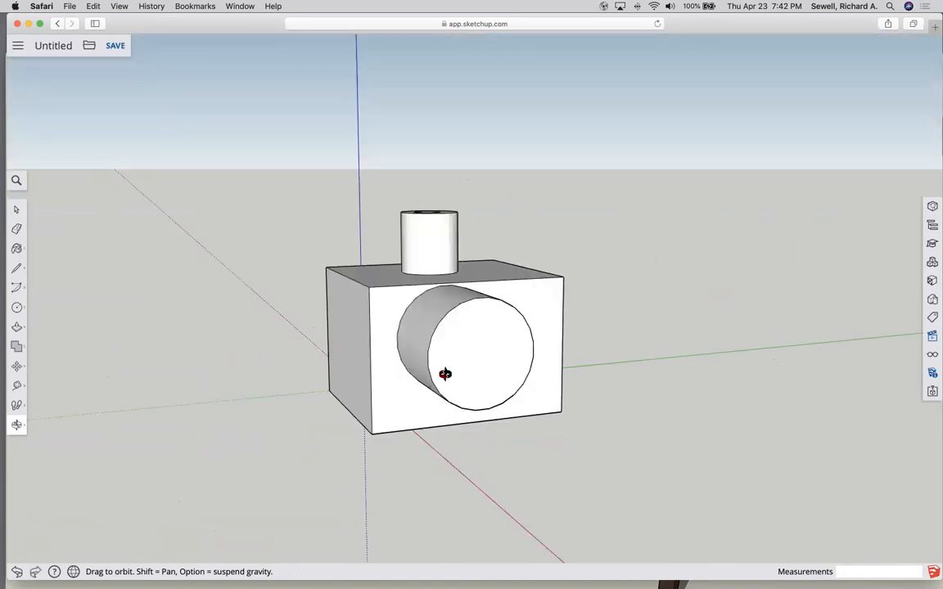
pyautogui.press('space')
pyautogui.click(468, 372)
pyautogui.press('Delete')
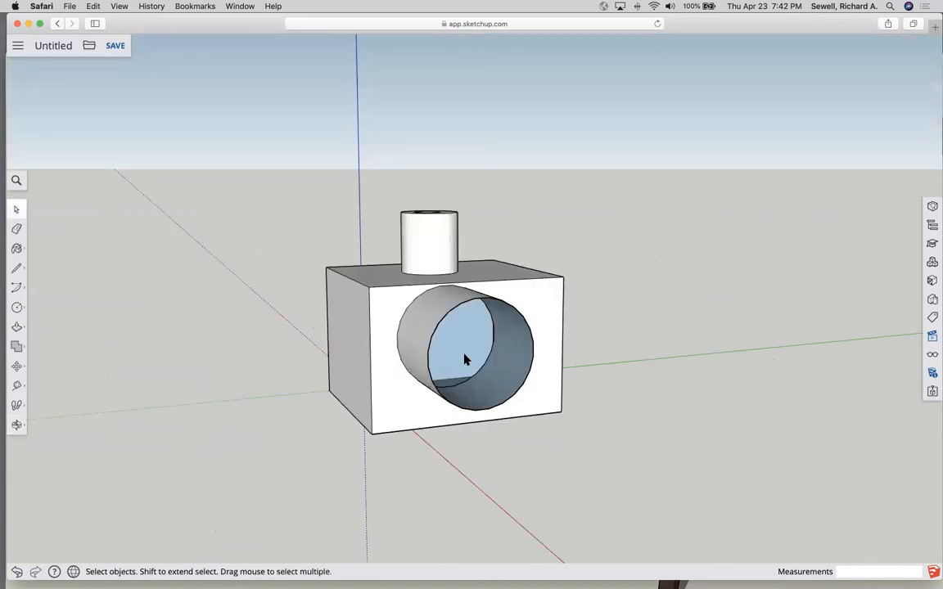
pyautogui.scroll(5, 464, 360)
pyautogui.scroll(-6, 464, 360)
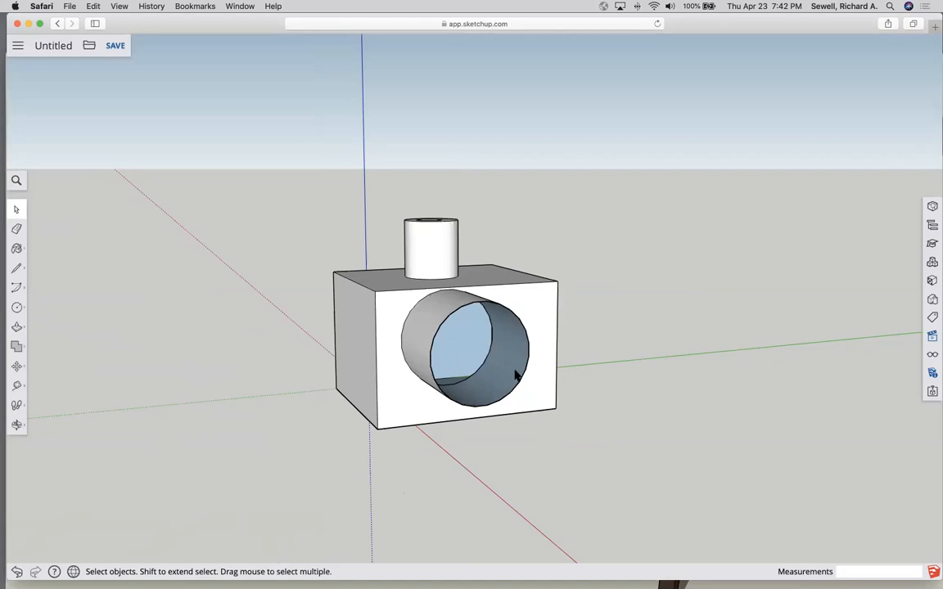
pyautogui.press('super+z')
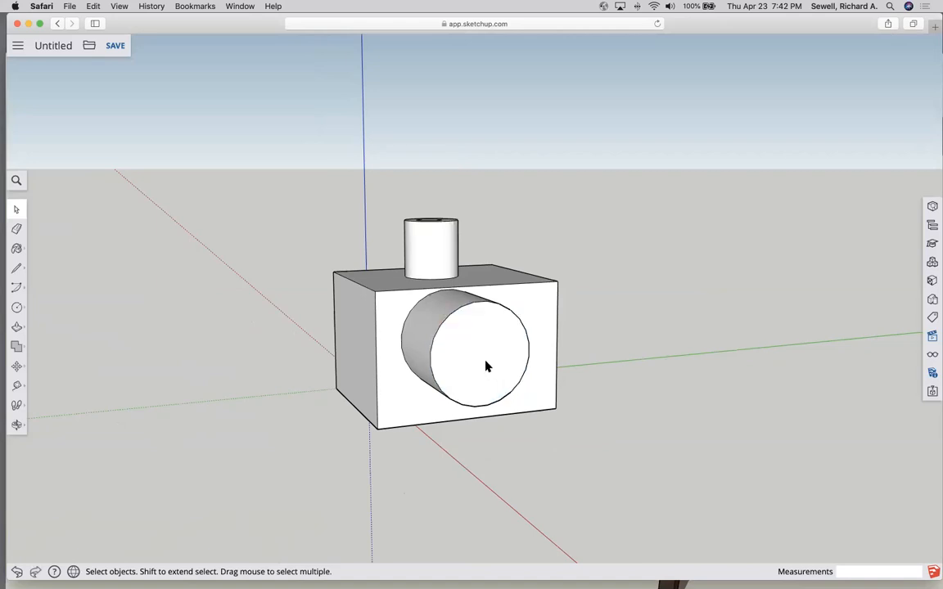
# Step: Push the side cylinder back flush with the box face and delete its leftover circle
pyautogui.tripleClick(486, 367)
pyautogui.click(604, 394)
pyautogui.press('p')
pyautogui.moveTo(517, 379)
pyautogui.mouseDown()
pyautogui.moveTo(478, 377)
pyautogui.moveTo(497, 335)
pyautogui.moveTo(488, 316)
pyautogui.mouseUp()
pyautogui.press('space')
pyautogui.click(490, 353)
pyautogui.press('Delete')
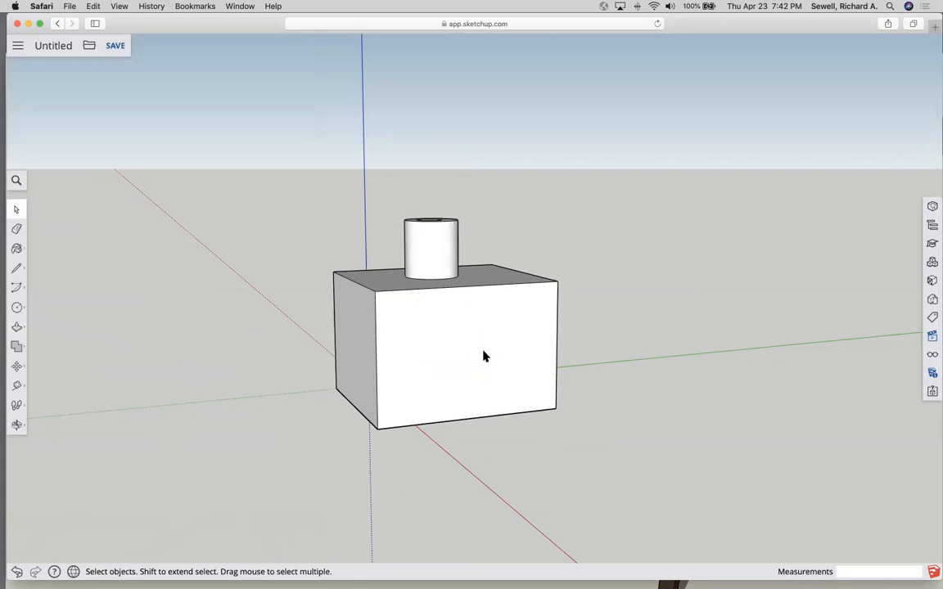
# Step: Draw a smaller circle on the box's side face and pull it out about 3' 11 1/2" into a cylinder
pyautogui.click(16, 307)
pyautogui.click(414, 331)
pyautogui.click(439, 338)
pyautogui.press('p')
pyautogui.moveTo(397, 336); pyautogui.dragTo(431, 350)
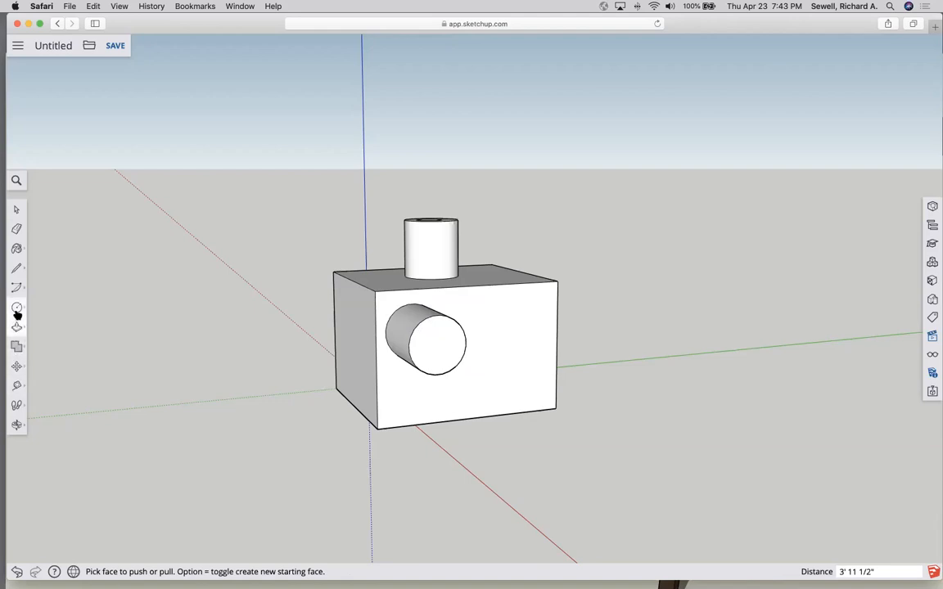
# Step: Save the model as UselessTower_01 in the SketchUp project folder
pyautogui.click(17, 424)
pyautogui.moveTo(354, 378); pyautogui.dragTo(395, 393)
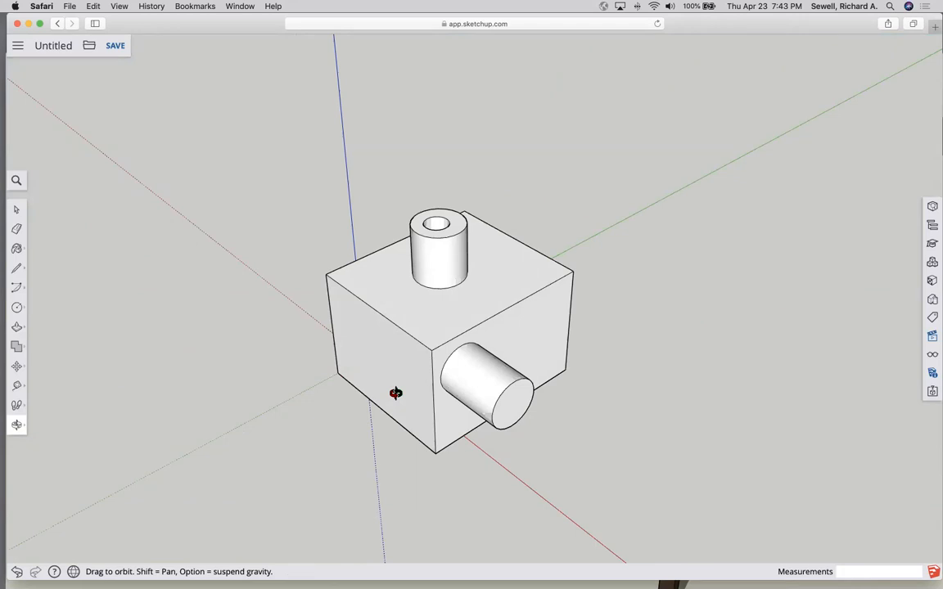
pyautogui.click(17, 211)
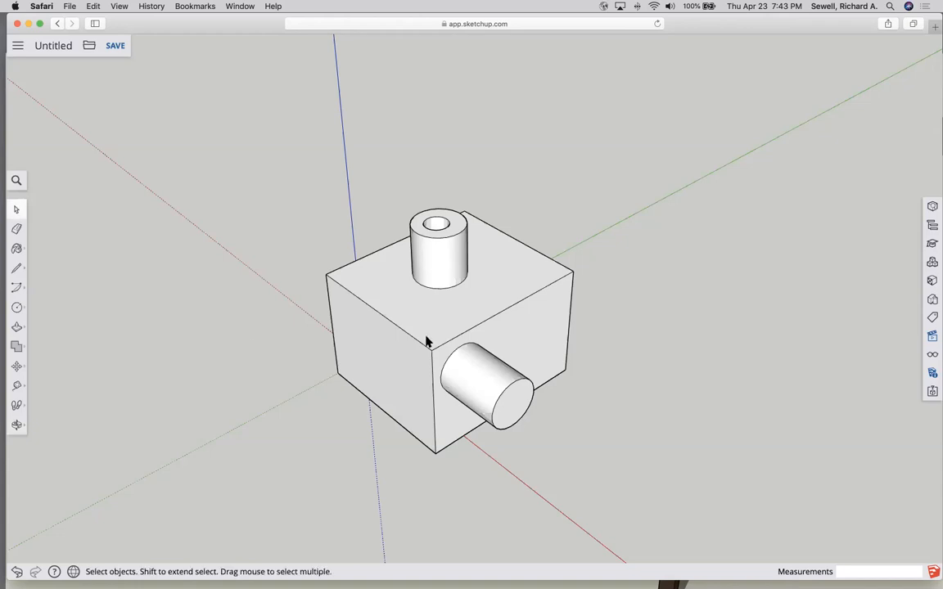
pyautogui.click(117, 47)
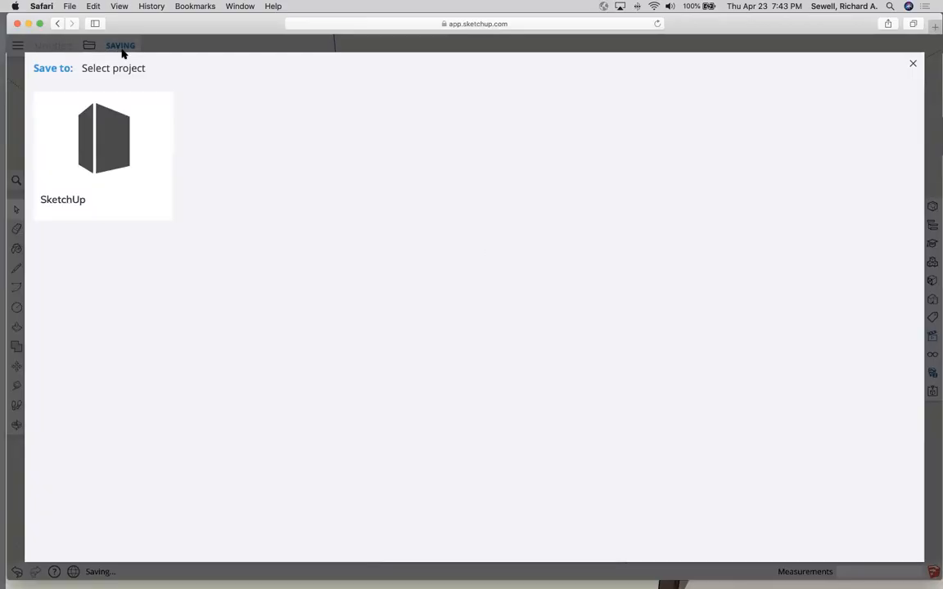
pyautogui.click(114, 156)
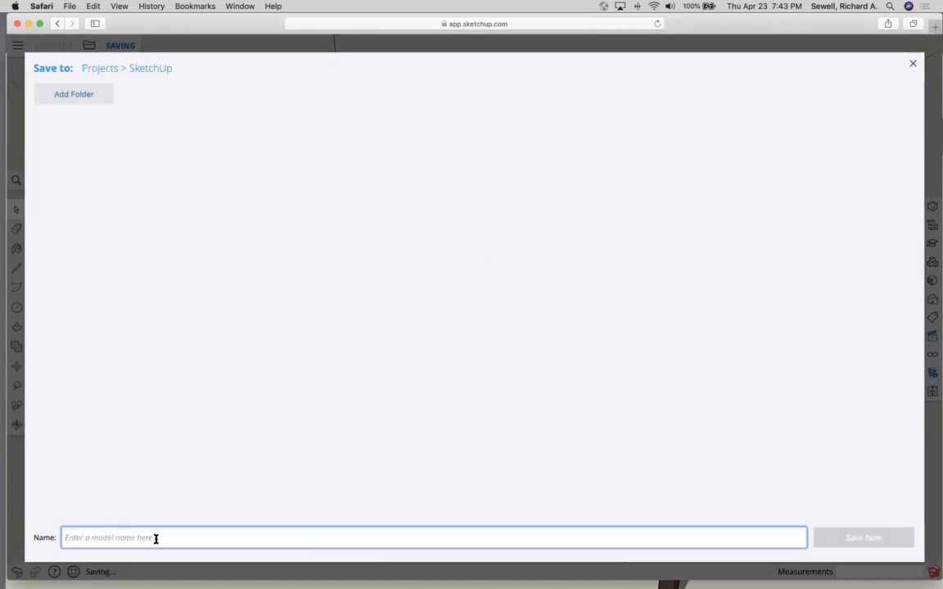
pyautogui.write('UselessTower_0')
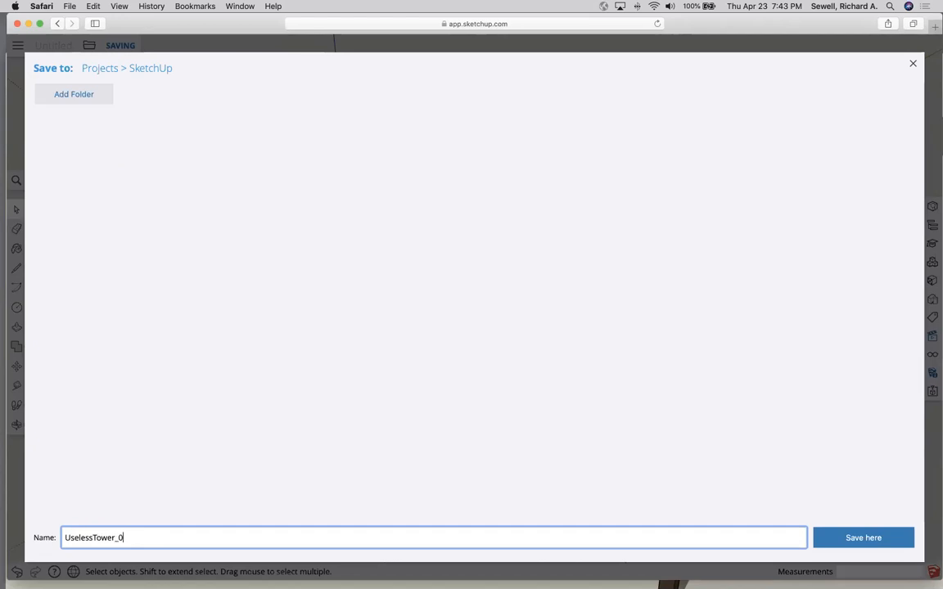
pyautogui.click(855, 537)
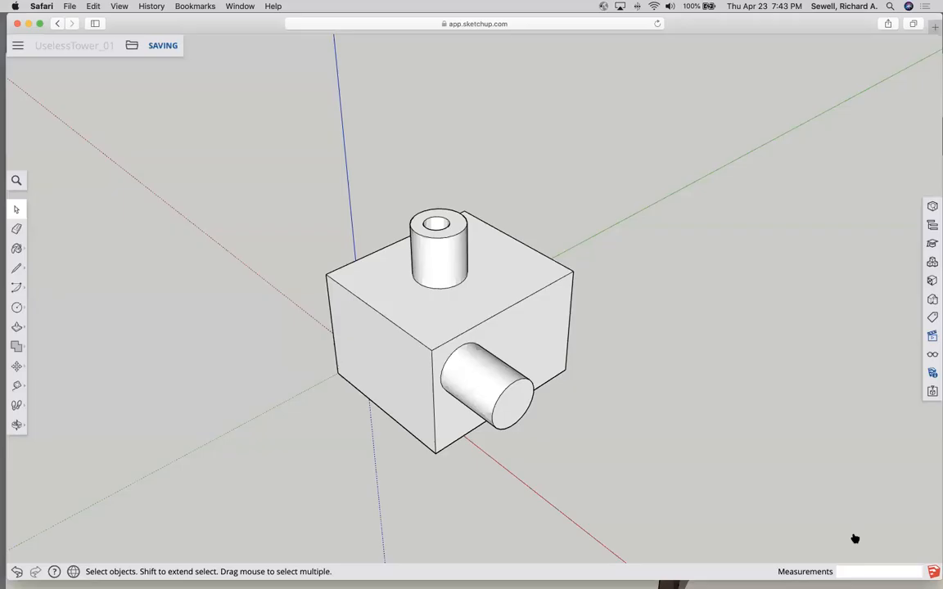
# Step: Reopen the saved UselessTower_01 model from the recent files
pyautogui.click(18, 46)
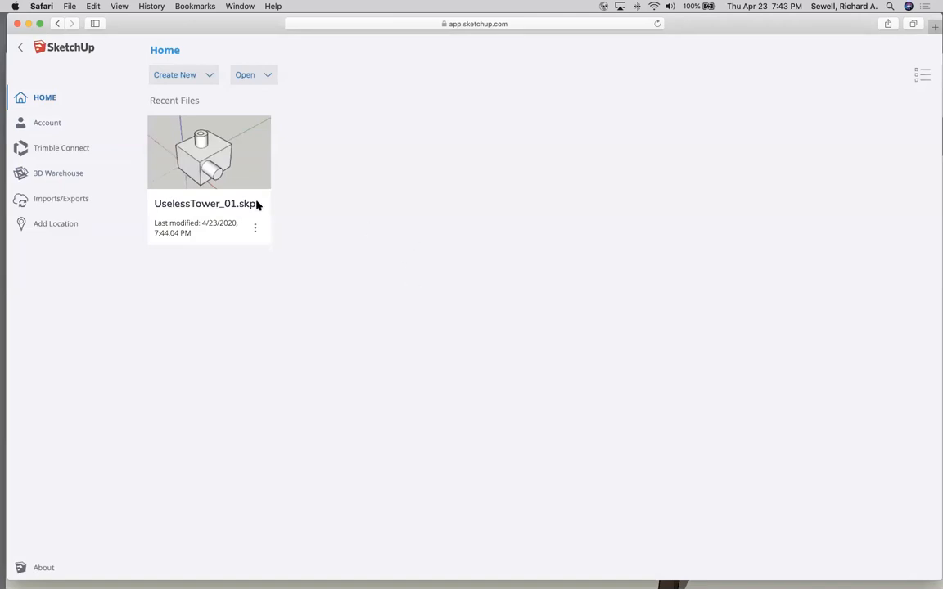
pyautogui.click(243, 172)
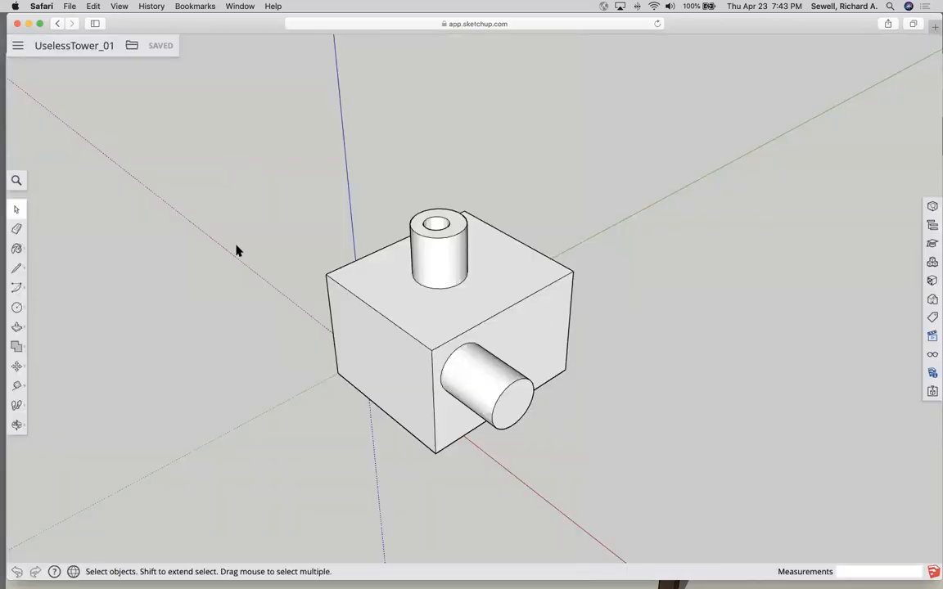
pyautogui.click(131, 46)
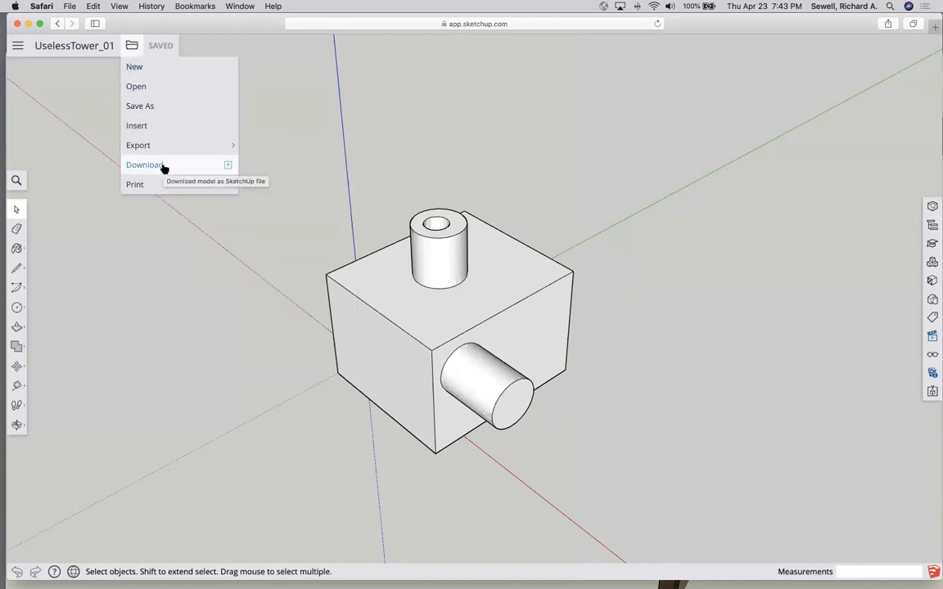
pyautogui.moveTo(152, 147)
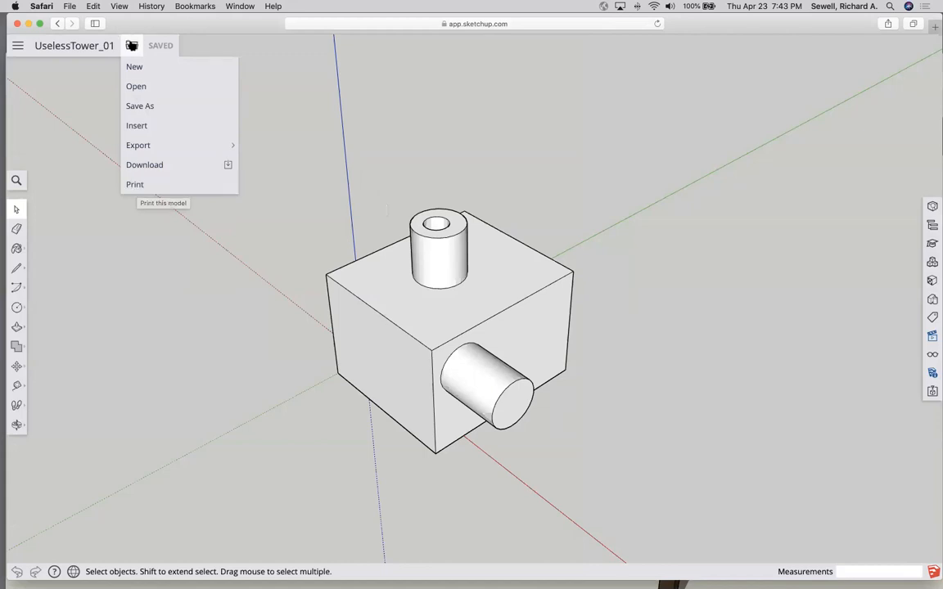
pyautogui.click(298, 87)
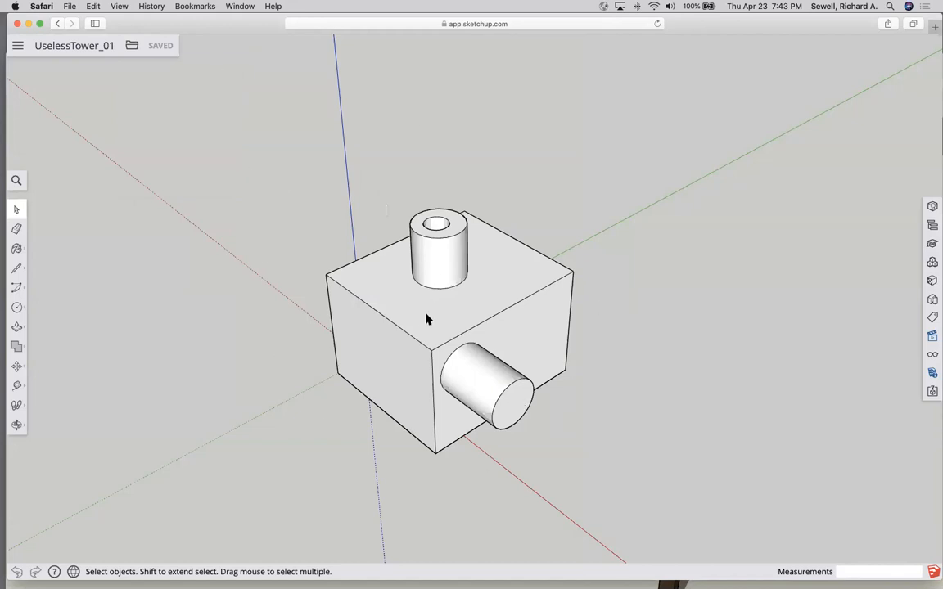
pyautogui.click(447, 229)
pyautogui.click(585, 336)
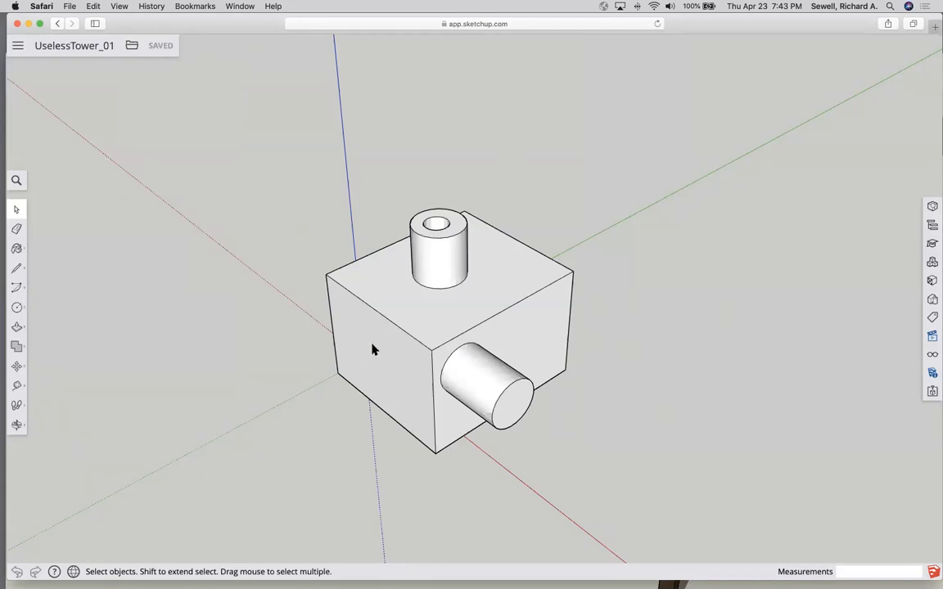
# Step: Display the components used in the model and close the model info
pyautogui.click(932, 262)
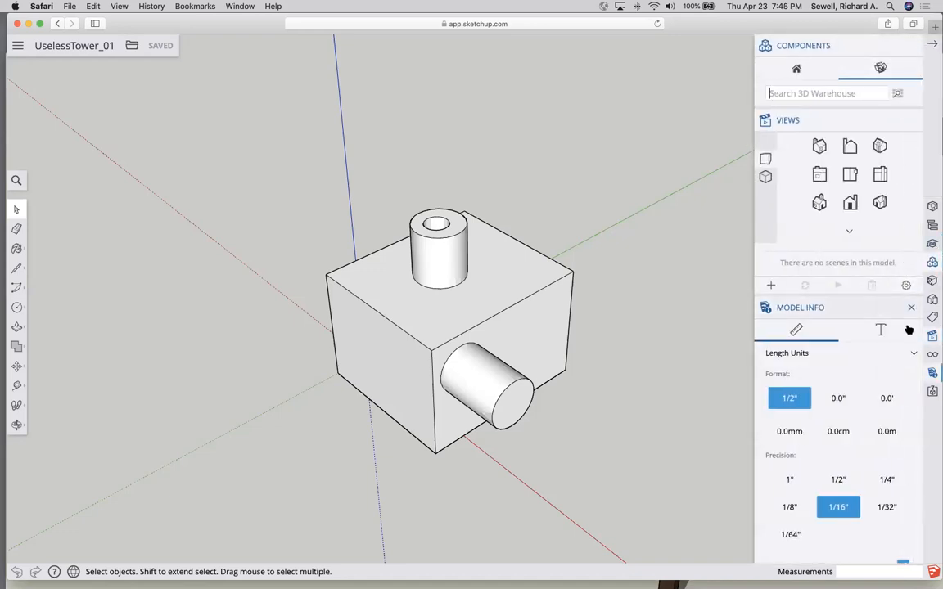
pyautogui.click(911, 309)
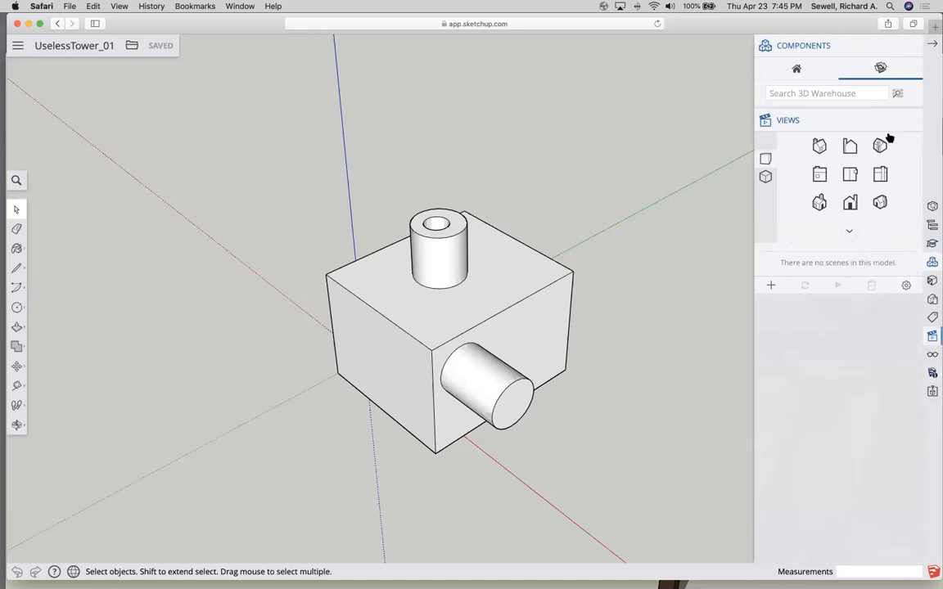
pyautogui.click(796, 68)
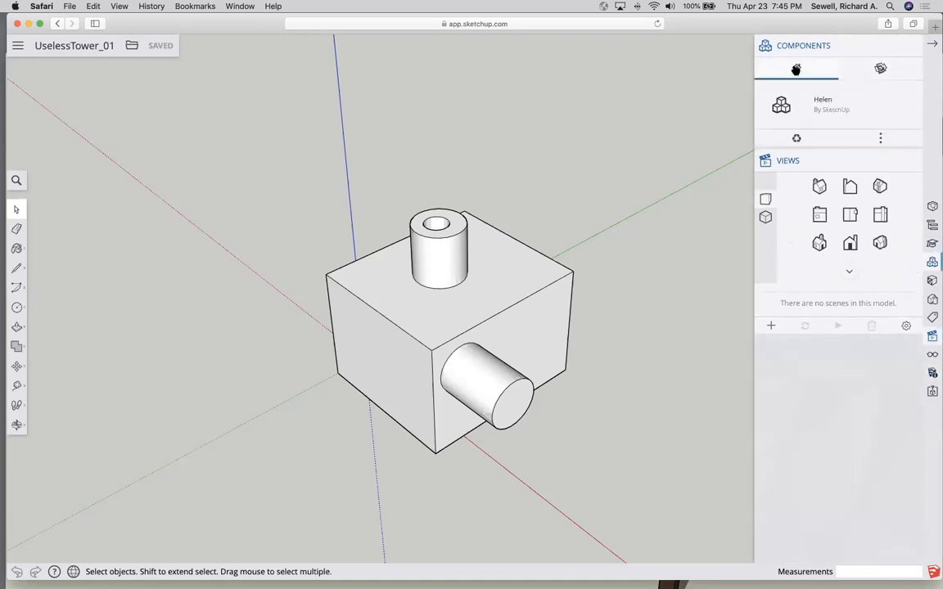
# Step: Place the scale figure component on the ground behind the box and delete it again
pyautogui.click(826, 109)
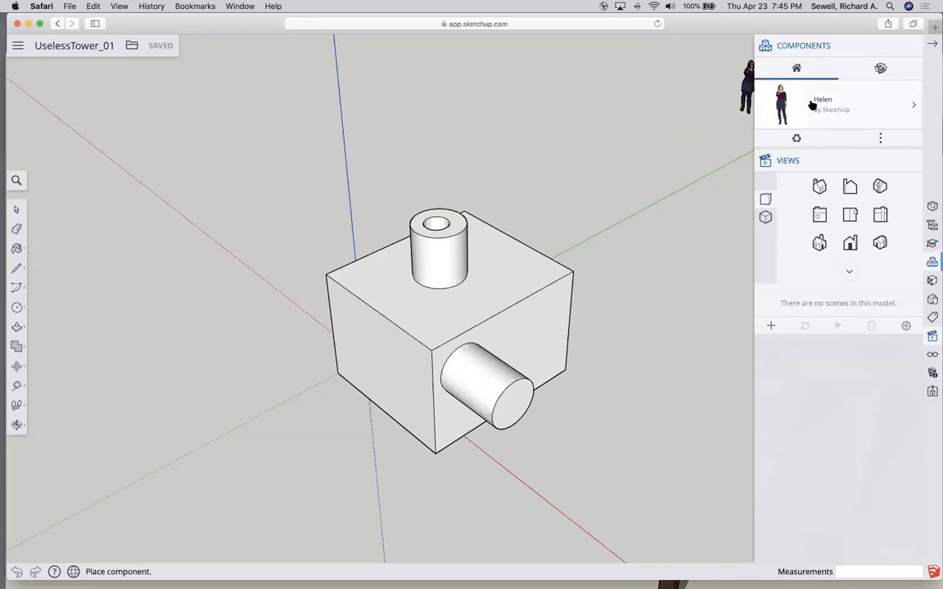
pyautogui.click(595, 180)
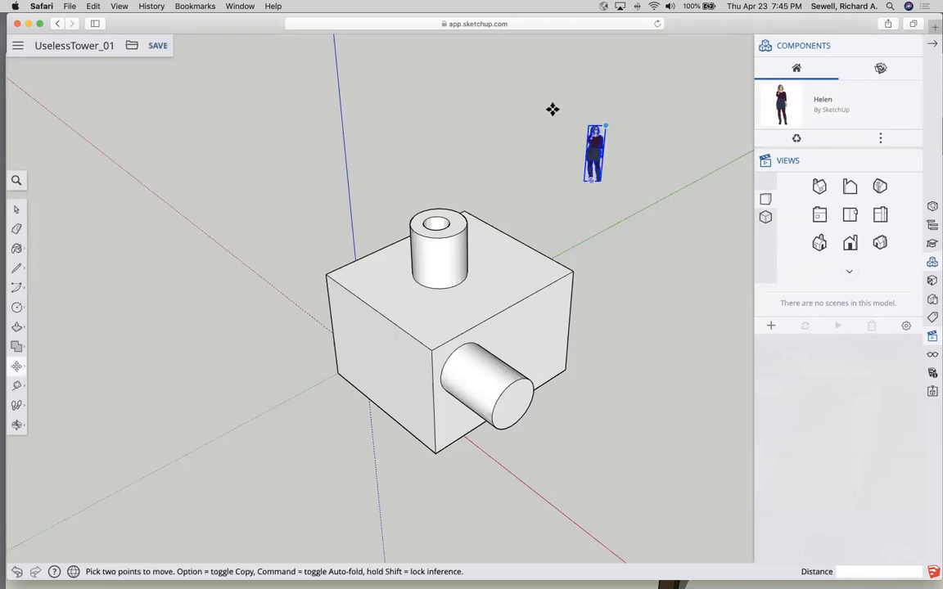
pyautogui.press('Delete')
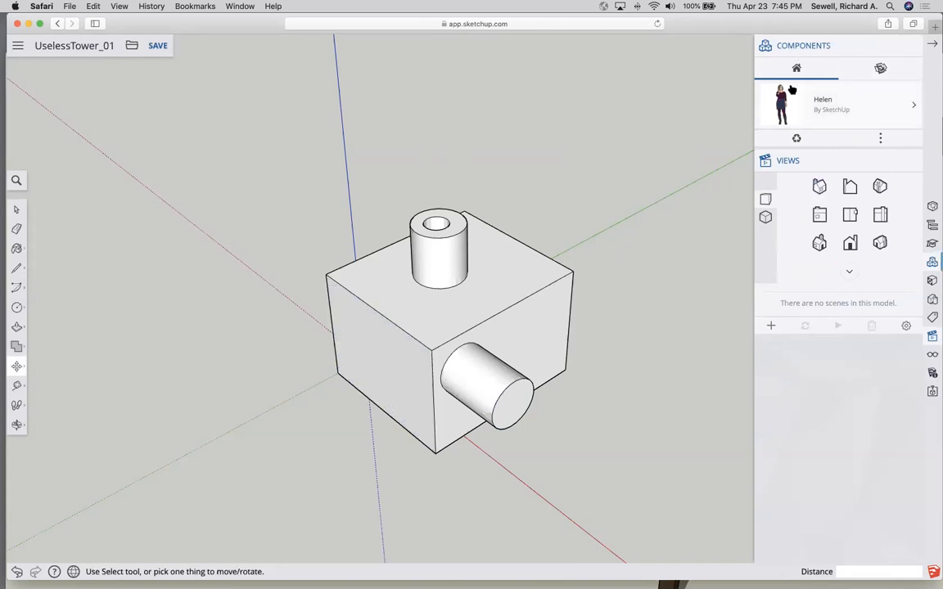
# Step: Make the entire box with its cylinders and hole into a component named UselessTower
pyautogui.click(16, 210)
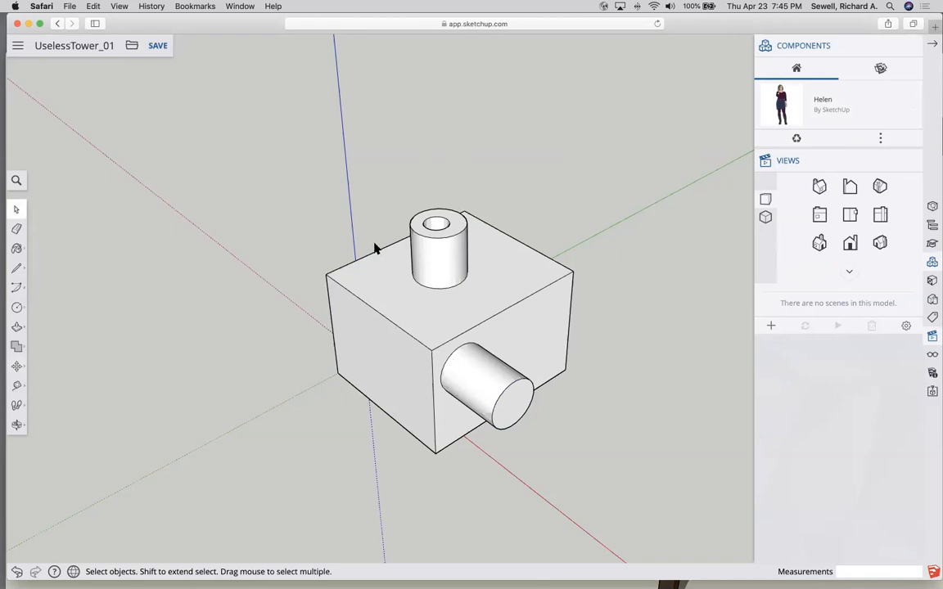
pyautogui.moveTo(256, 123); pyautogui.dragTo(685, 507)
pyautogui.tripleClick(332, 237)
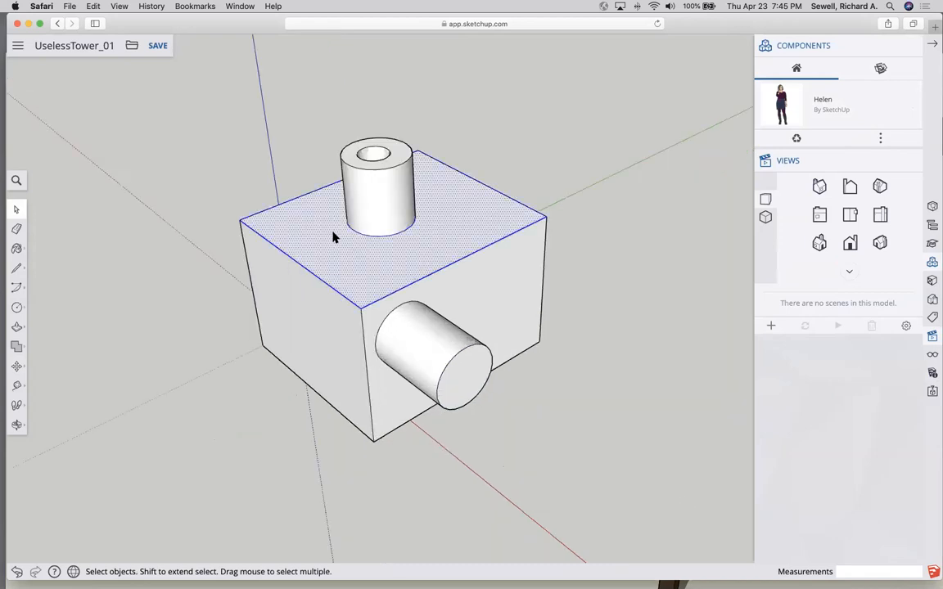
pyautogui.moveTo(189, 101); pyautogui.dragTo(637, 473)
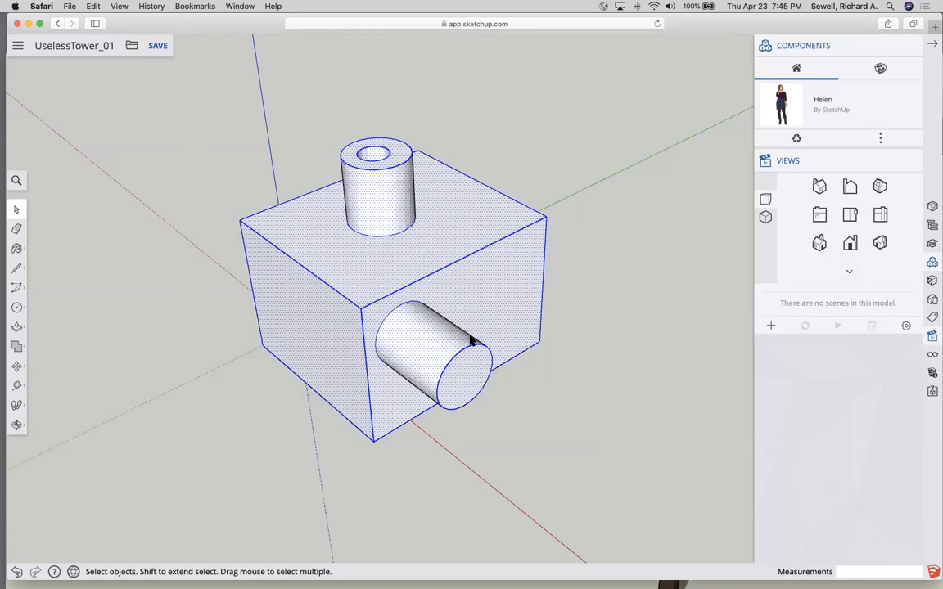
pyautogui.scroll(3, 160, 307)
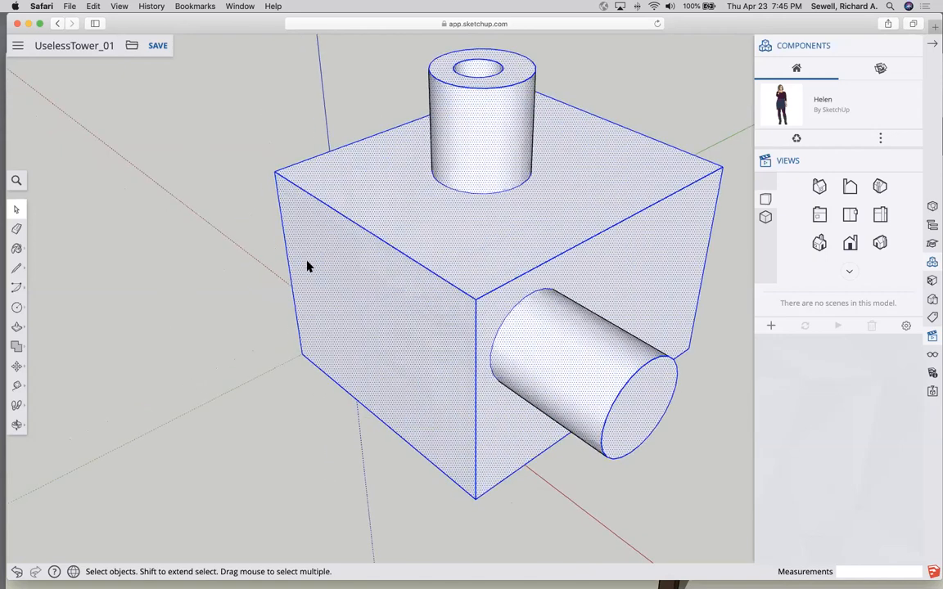
pyautogui.scroll(-3, 307, 266)
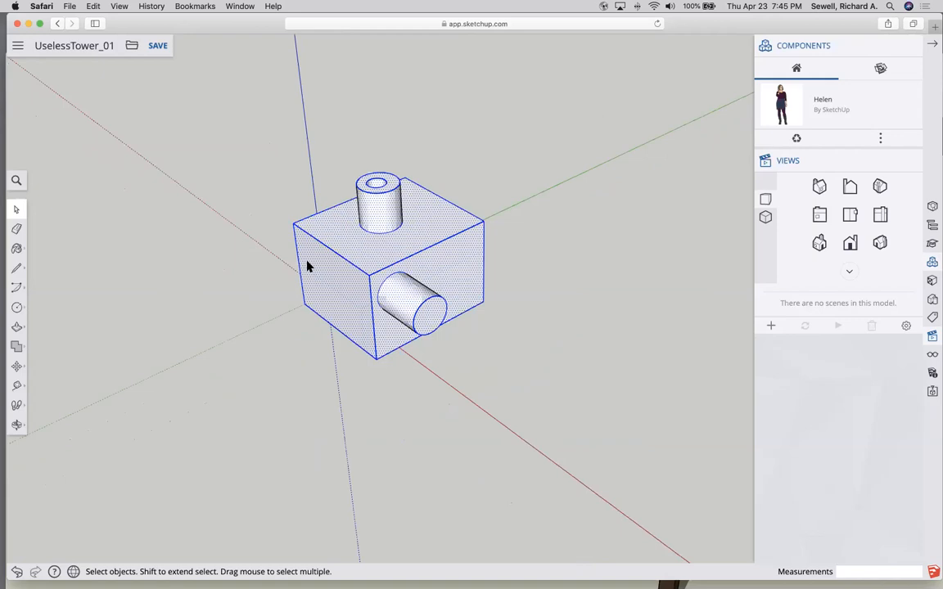
pyautogui.rightClick(375, 247)
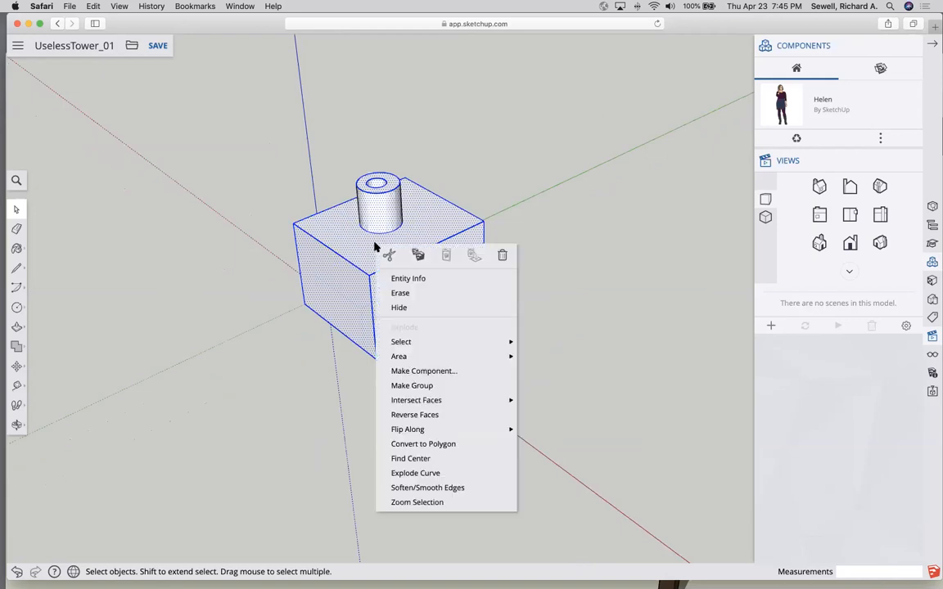
pyautogui.click(410, 371)
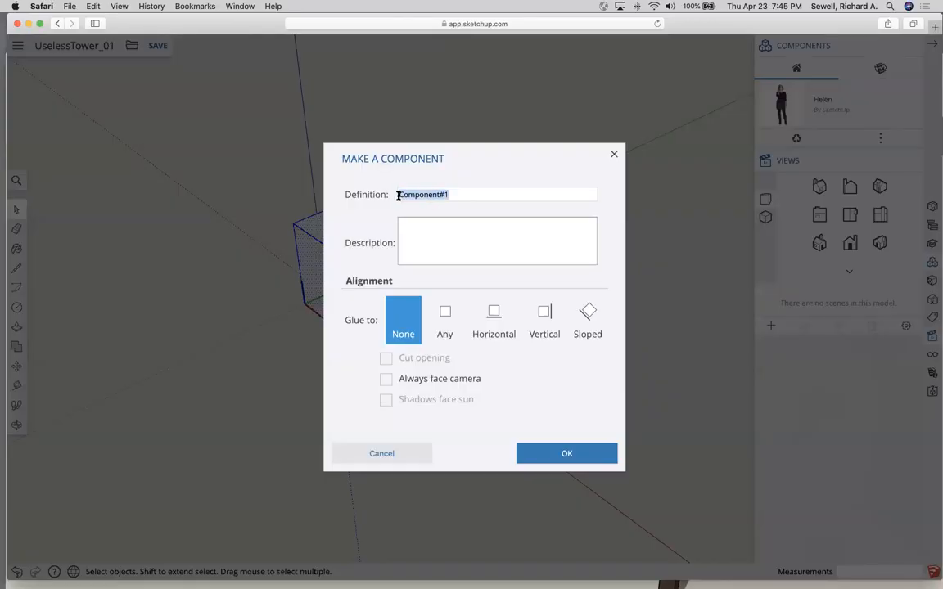
pyautogui.write('UselessTower')
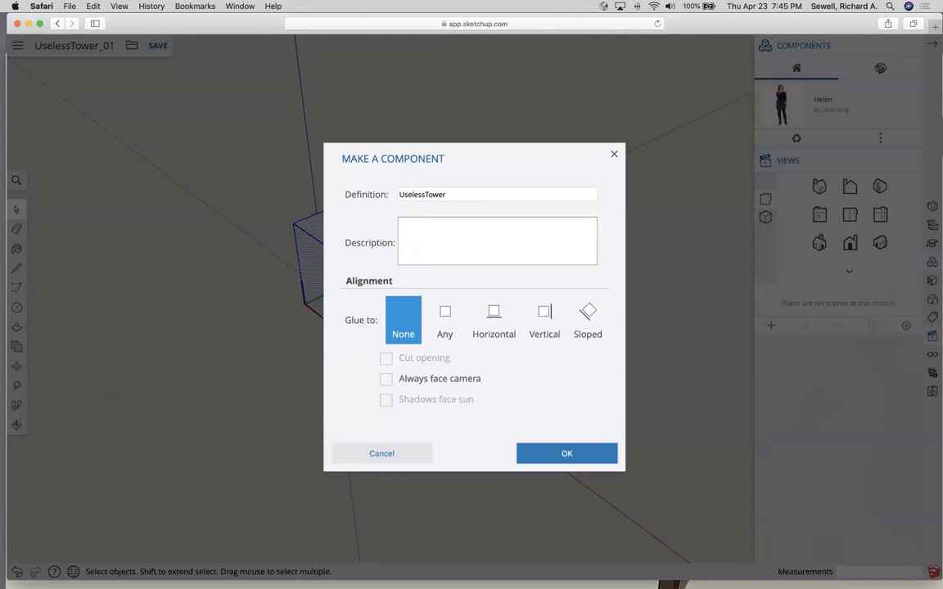
pyautogui.click(593, 461)
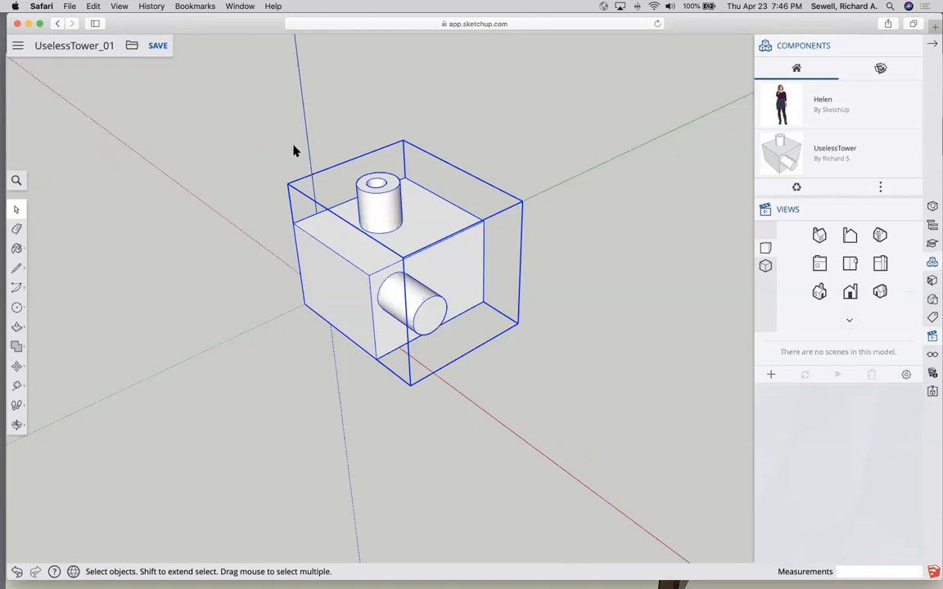
# Step: Open the UselessTower component for editing, select the upright cylinder's side surface, and leave the component
pyautogui.moveTo(390, 360); pyautogui.dragTo(441, 289, button='middle')
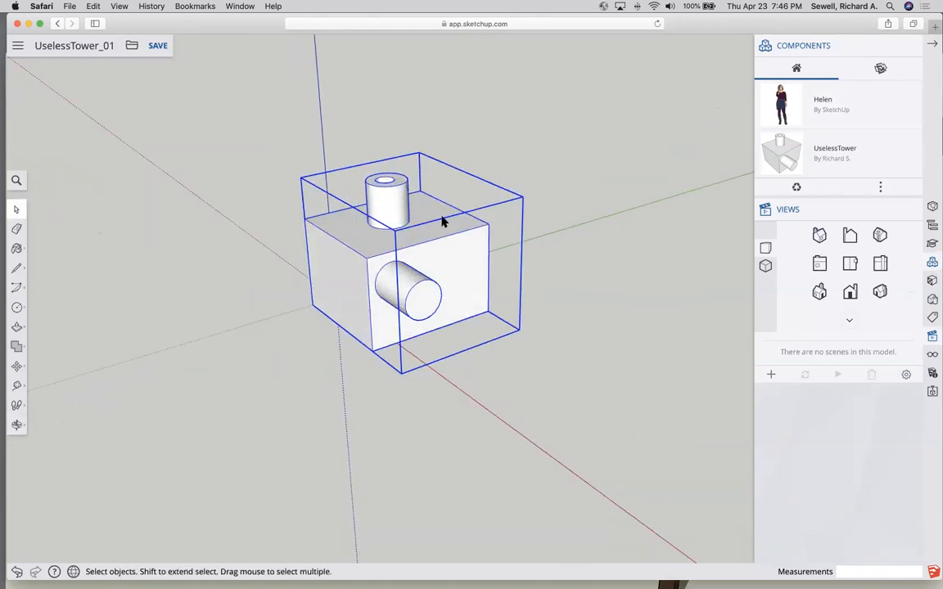
pyautogui.click(281, 276)
pyautogui.click(358, 281)
pyautogui.rightClick(446, 283)
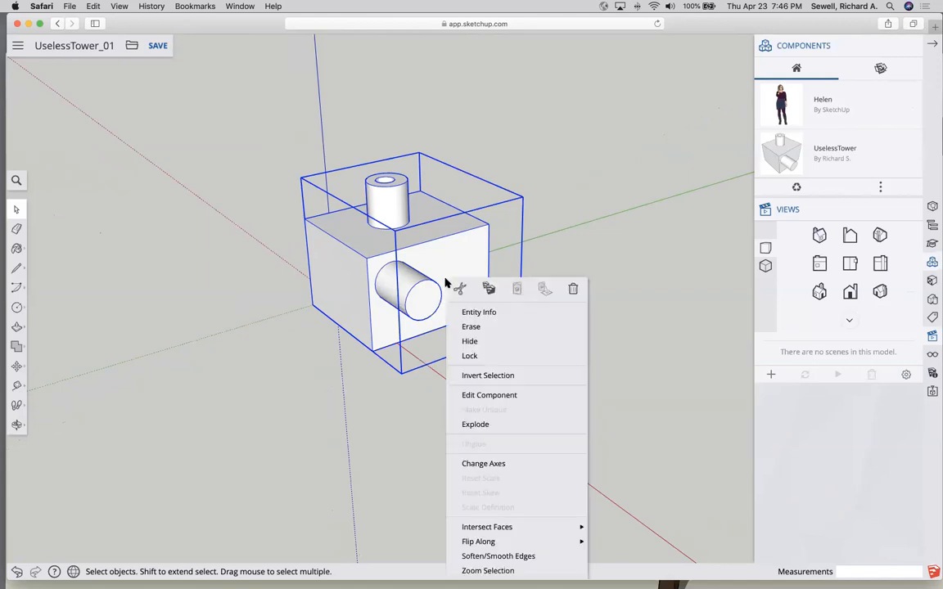
pyautogui.click(486, 396)
pyautogui.click(421, 248)
pyautogui.click(618, 299)
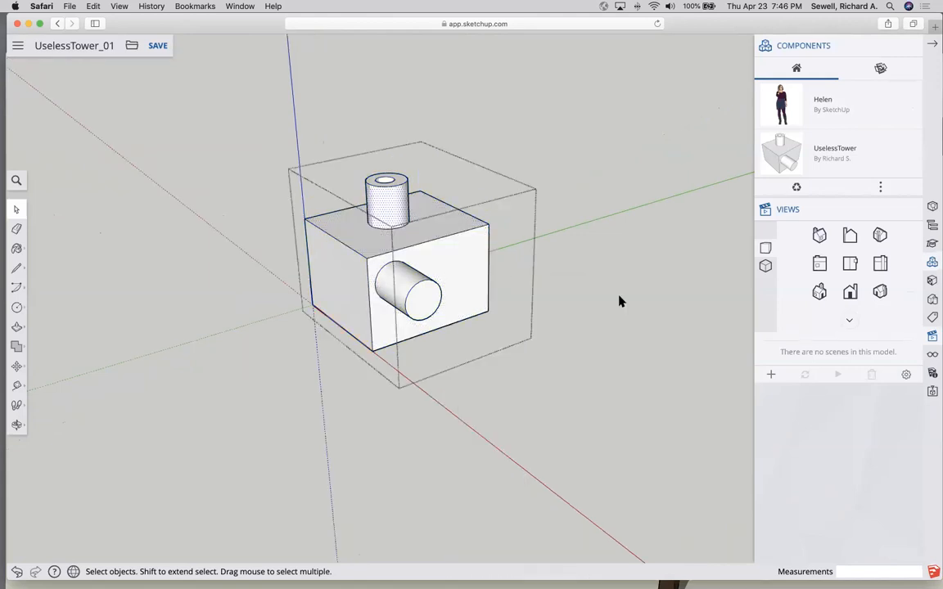
# Step: Explode the UselessTower component into loose geometry and undo the explosion
pyautogui.rightClick(434, 299)
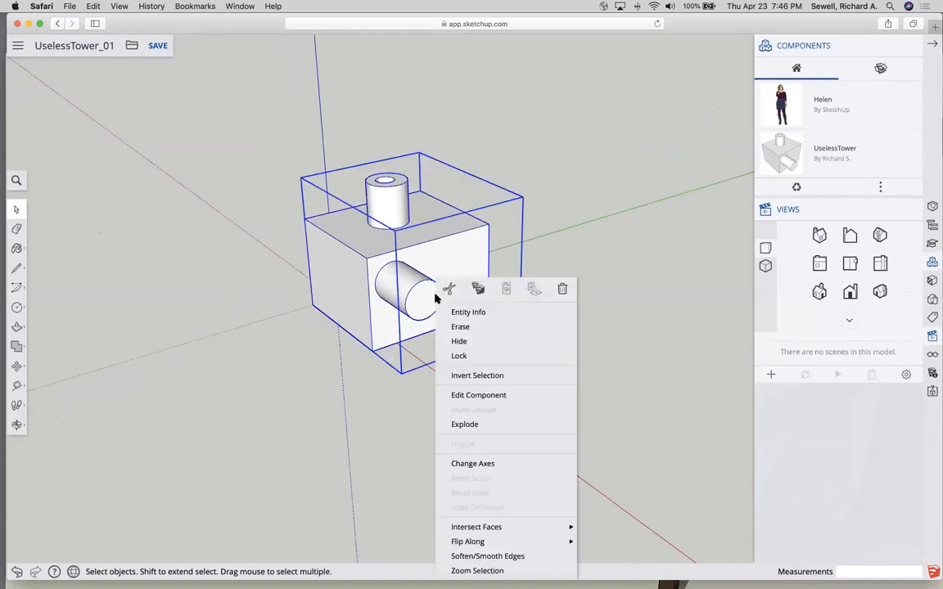
pyautogui.click(465, 425)
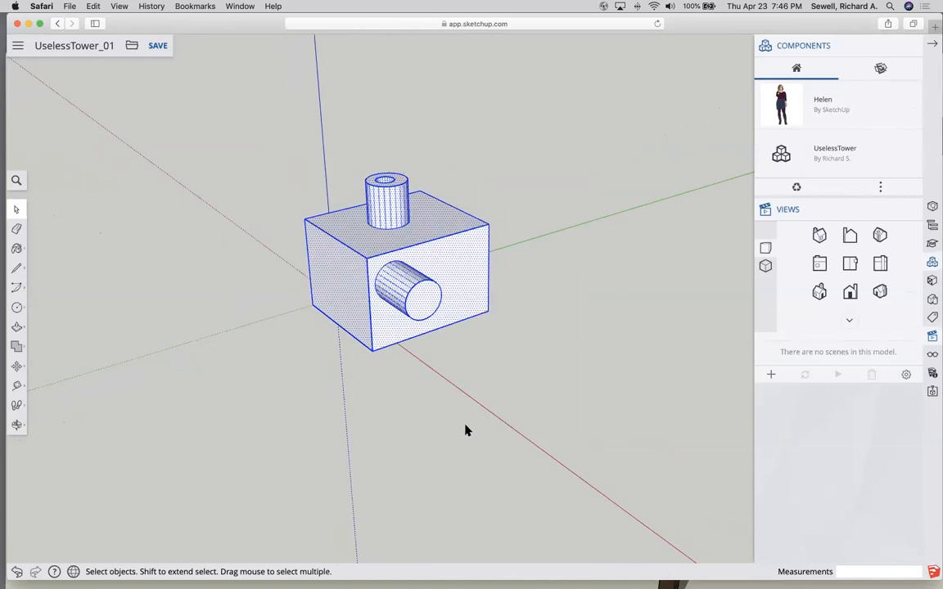
pyautogui.click(239, 260)
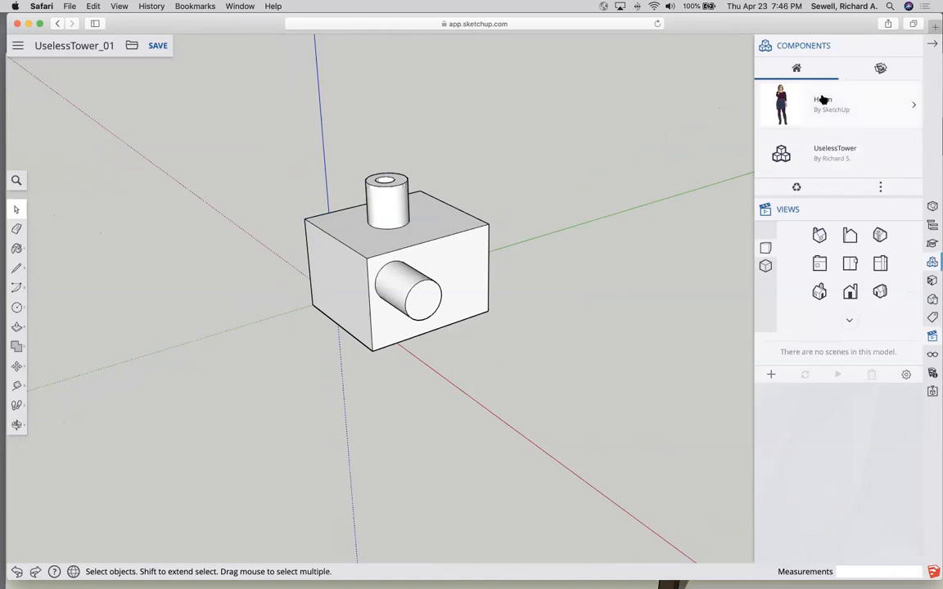
pyautogui.click(461, 272)
# Step: Place a second UselessTower instance behind the existing one along the green axis and undo the placement
pyautogui.click(841, 151)
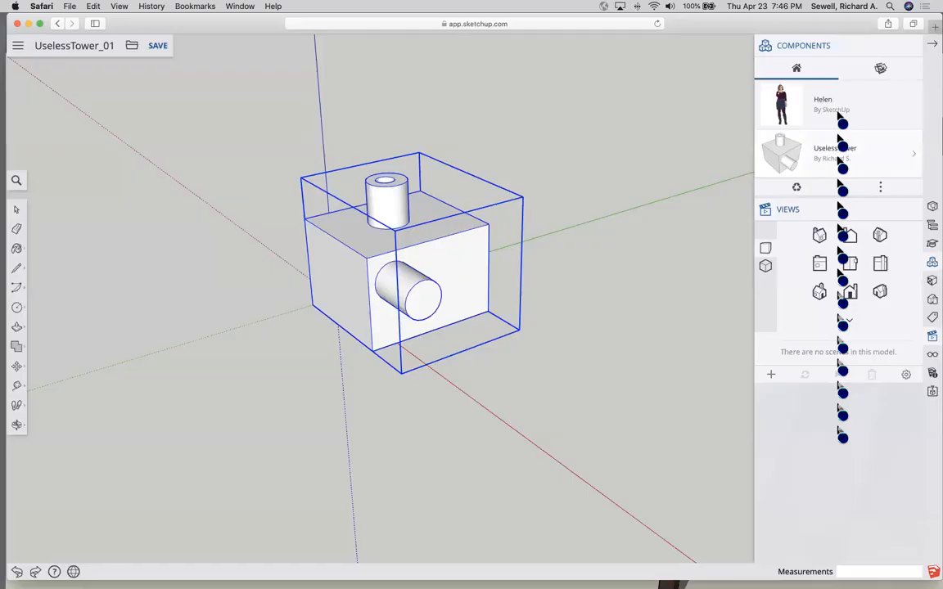
pyautogui.click(575, 239)
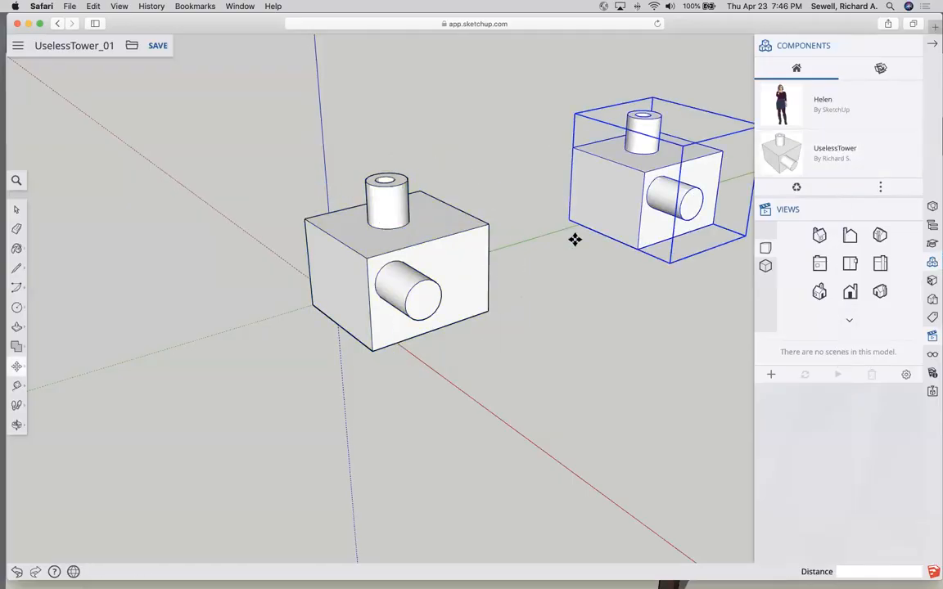
pyautogui.press('super+z')
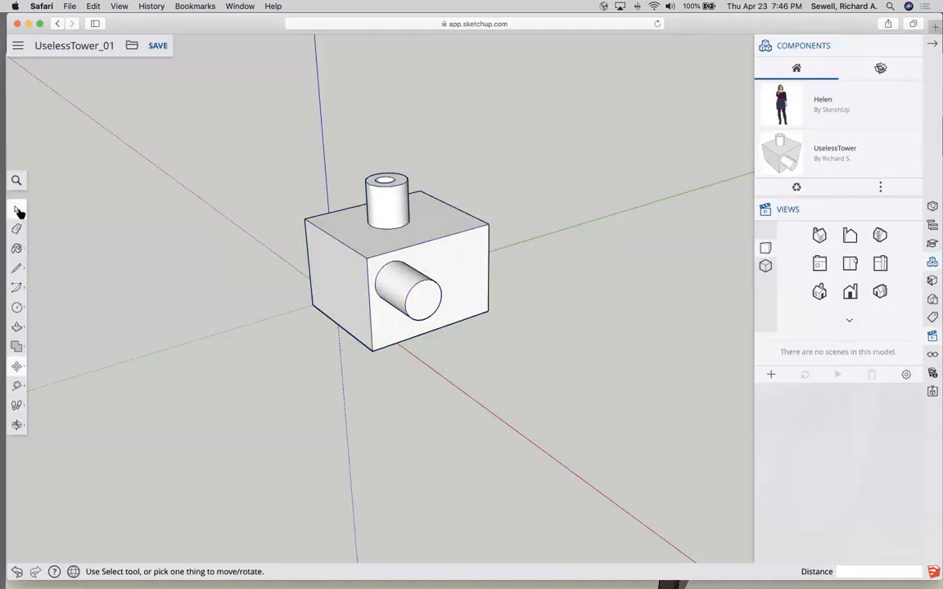
# Step: Delete the UselessTower instance from the model, keeping its component definition
pyautogui.click(16, 210)
pyautogui.click(368, 269)
pyautogui.press('Delete')
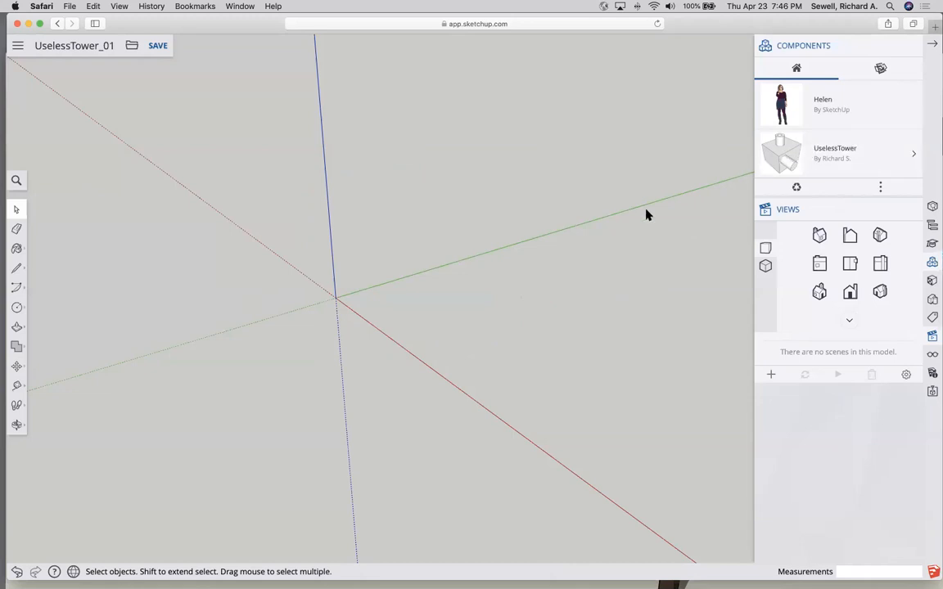
# Step: Set the UselessTower component to glue to Any and place an instance on the ground close to the origin
pyautogui.click(911, 154)
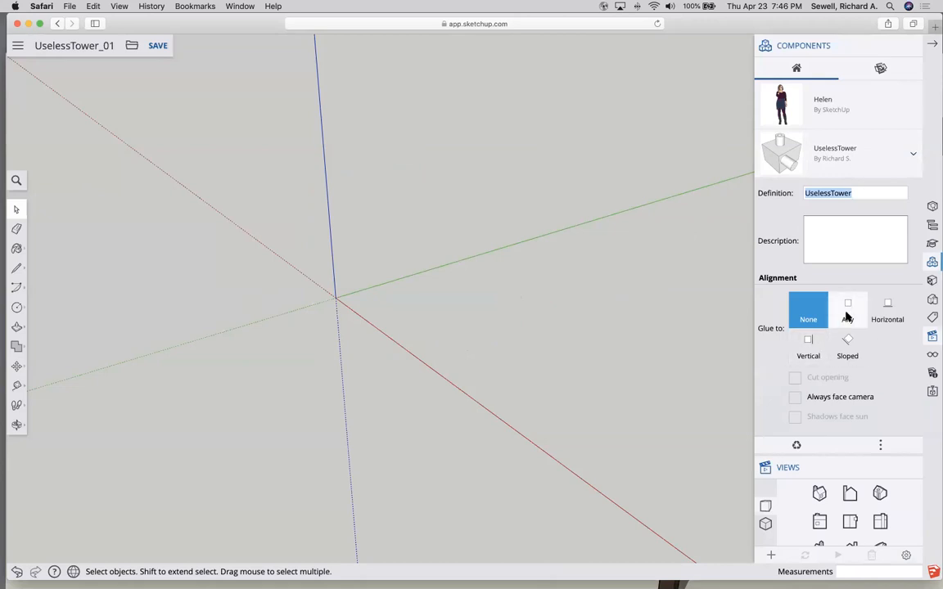
pyautogui.click(845, 312)
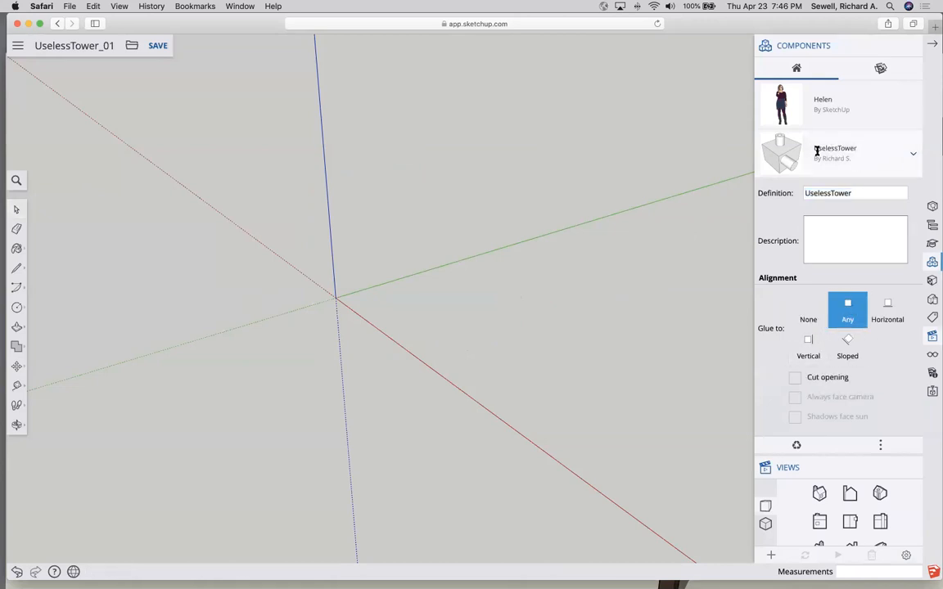
pyautogui.click(816, 152)
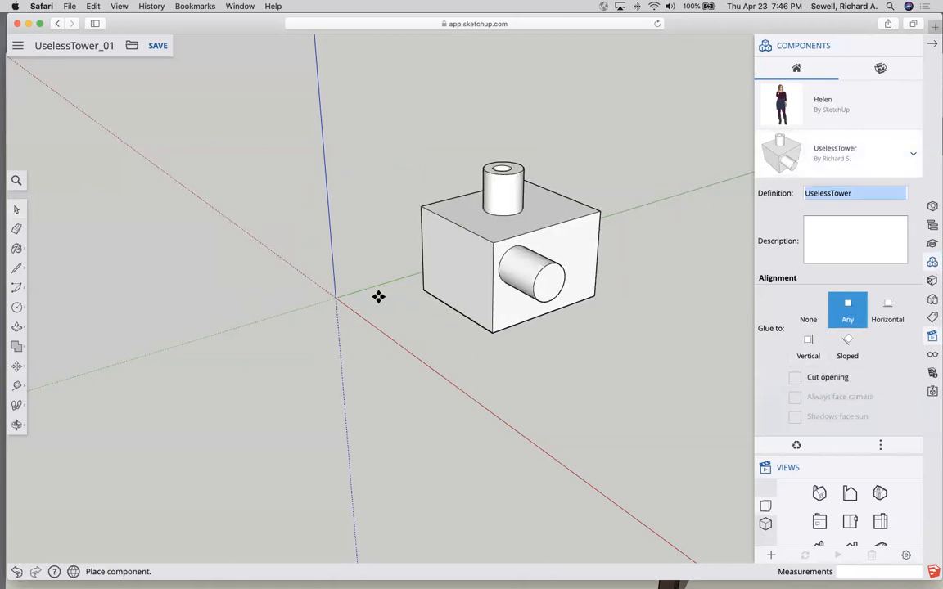
pyautogui.click(354, 295)
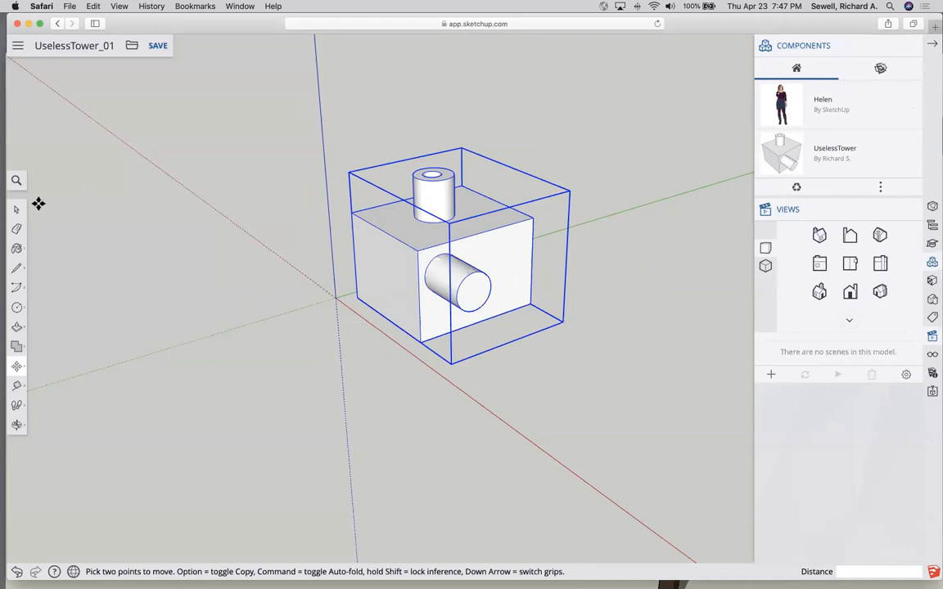
pyautogui.press('space')
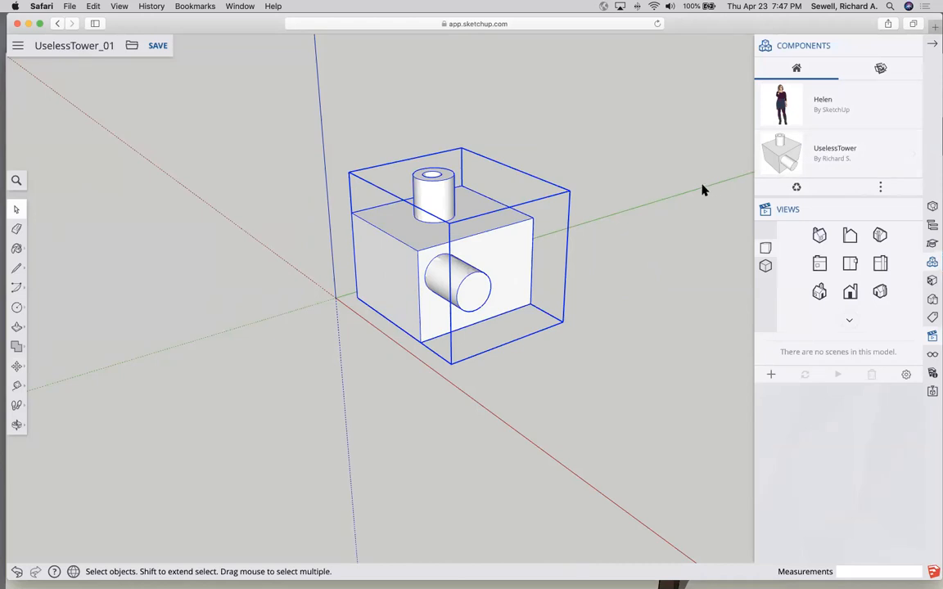
# Step: Place a second UselessTower instance along the green axis on the other side of the origin
pyautogui.scroll(5, 228, 325)
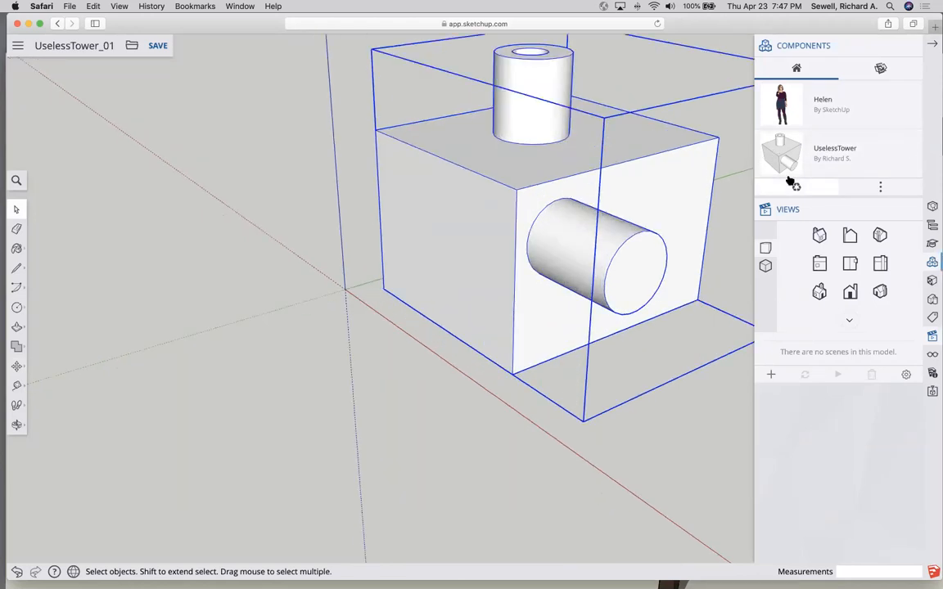
pyautogui.scroll(-8, 549, 225)
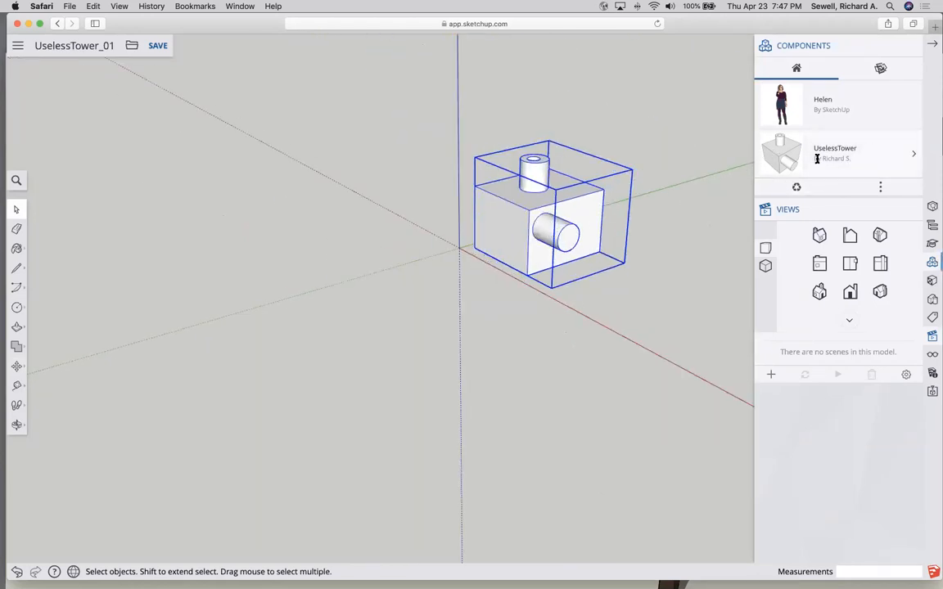
pyautogui.click(785, 156)
pyautogui.scroll(-1, 286, 305)
pyautogui.scroll(-1, 303, 307)
pyautogui.scroll(1, 296, 301)
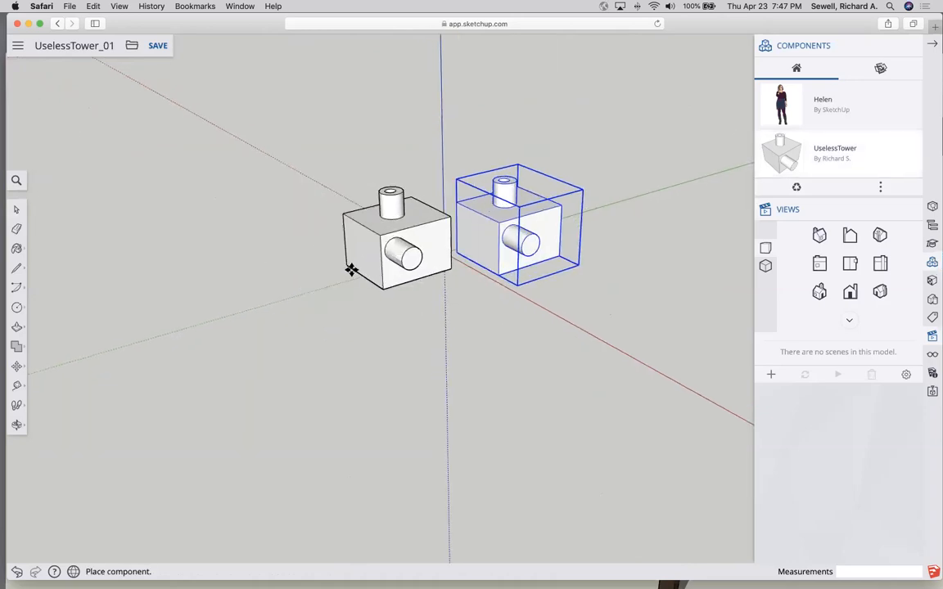
pyautogui.click(354, 278)
pyautogui.click(16, 210)
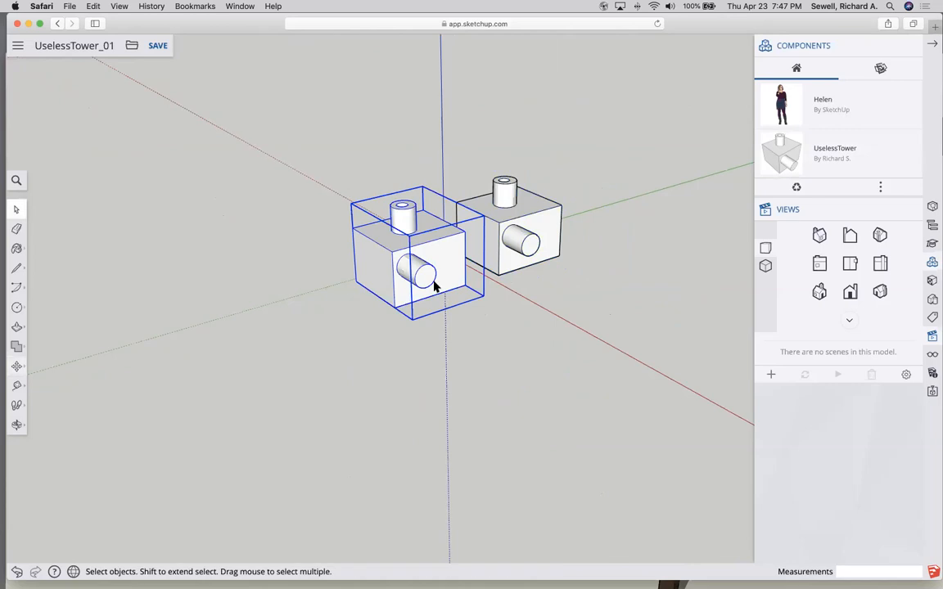
# Step: Select the two UselessTower instances alternately to compare them as separate objects, and clear the selection
pyautogui.click(524, 228)
pyautogui.click(417, 237)
pyautogui.click(516, 229)
pyautogui.click(424, 242)
pyautogui.click(514, 217)
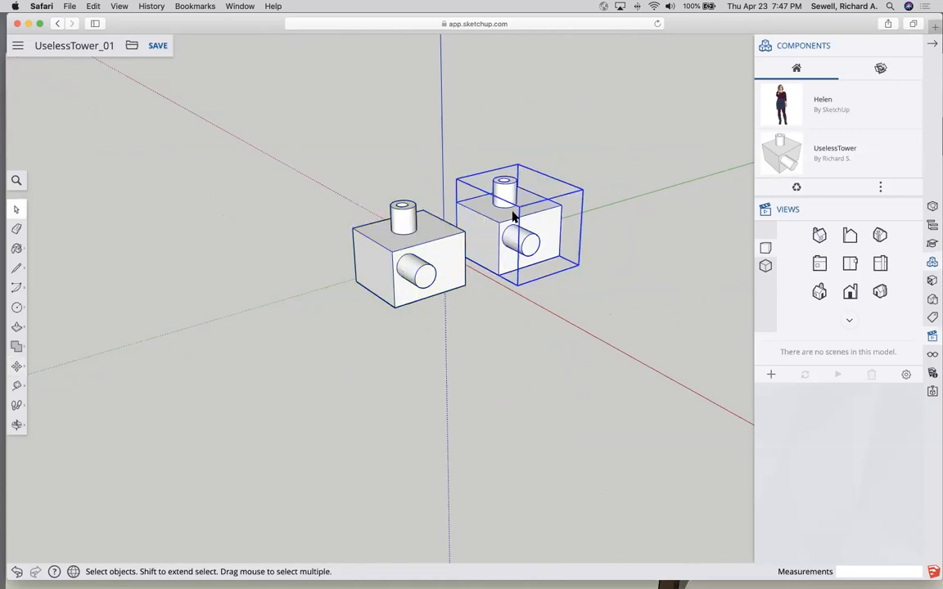
pyautogui.click(372, 250)
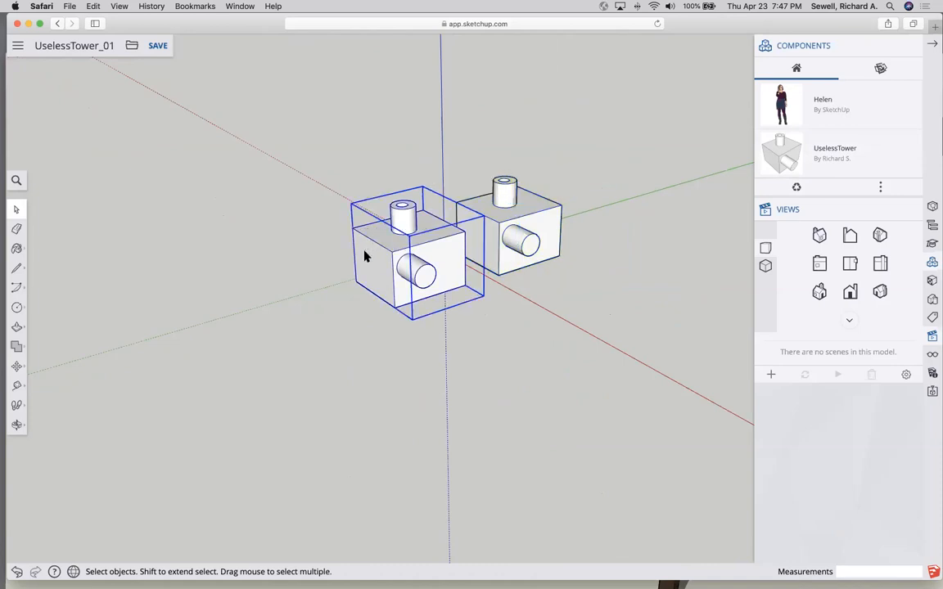
pyautogui.click(340, 253)
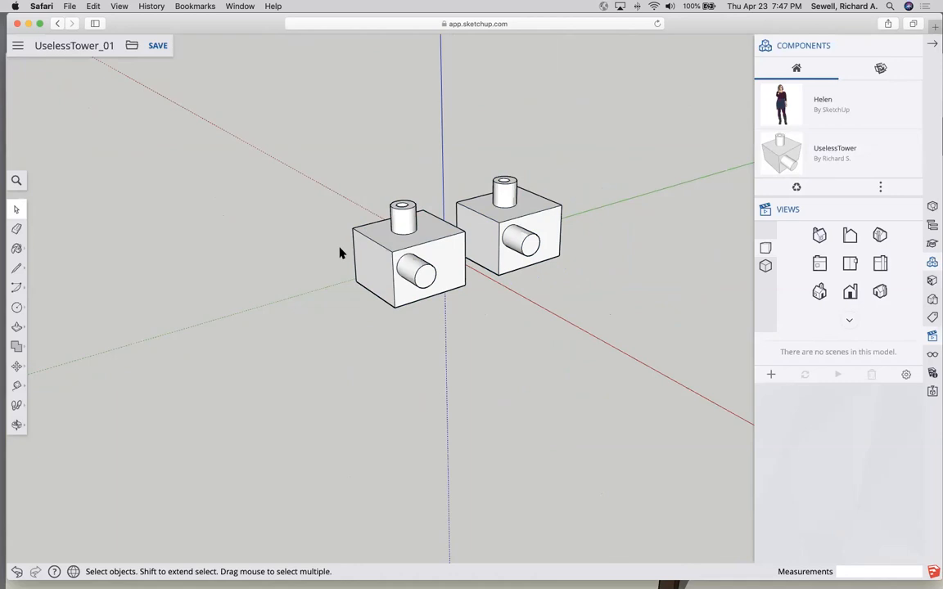
# Step: Edit the front UselessTower instance and raise the ring-shaped top face of its vertical cylinder by about 2' 7"
pyautogui.scroll(5, 504, 212)
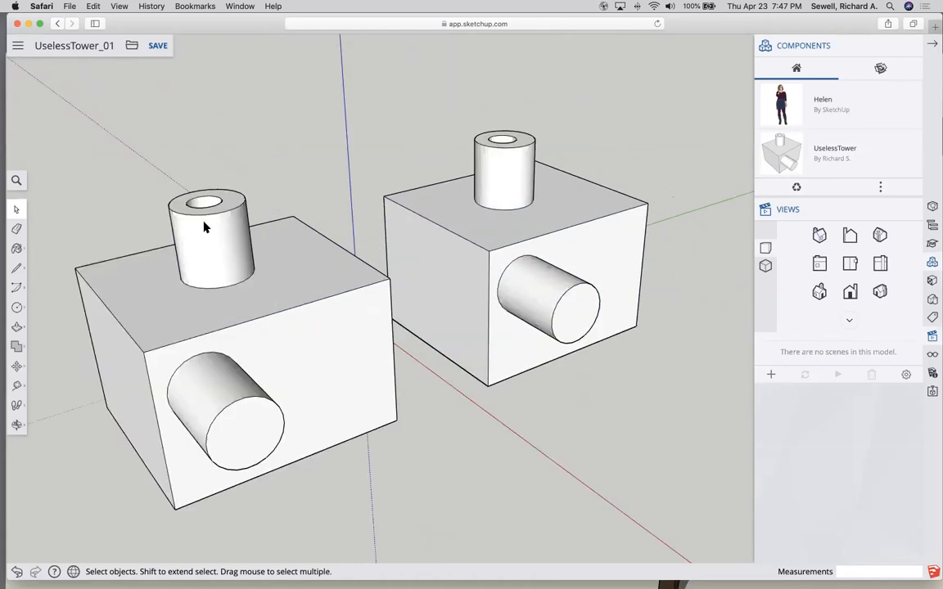
pyautogui.press('super+a')
pyautogui.press('Escape')
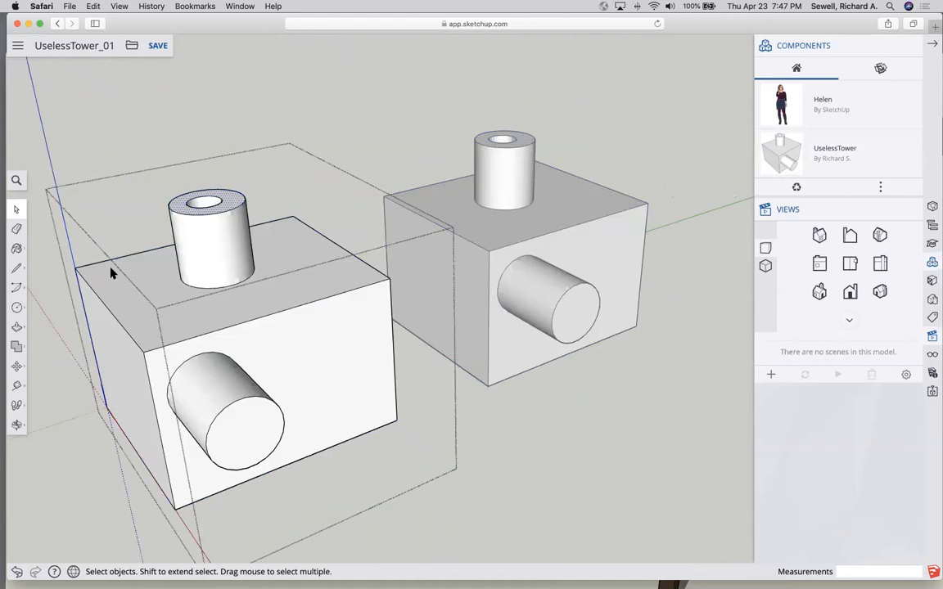
pyautogui.click(16, 327)
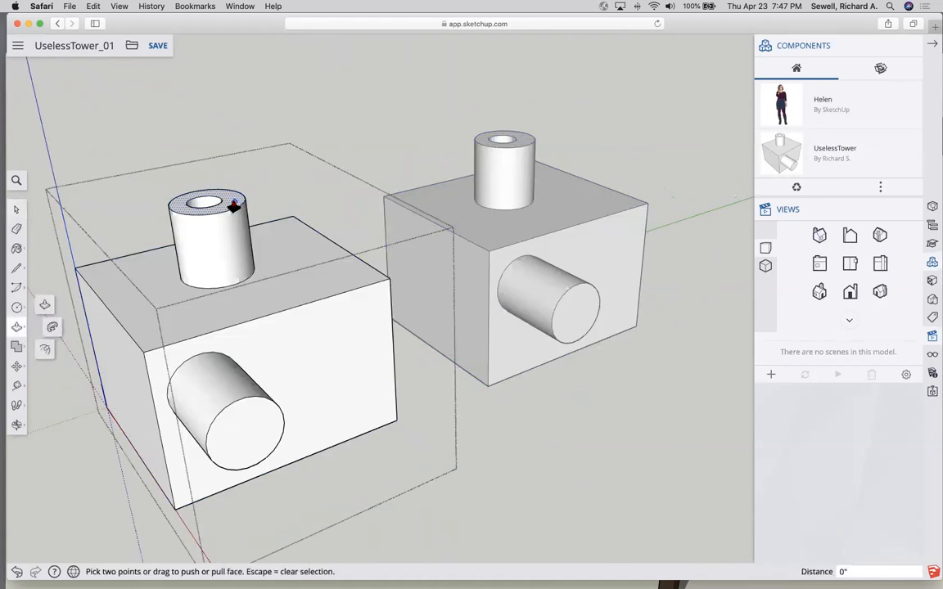
pyautogui.click(233, 203)
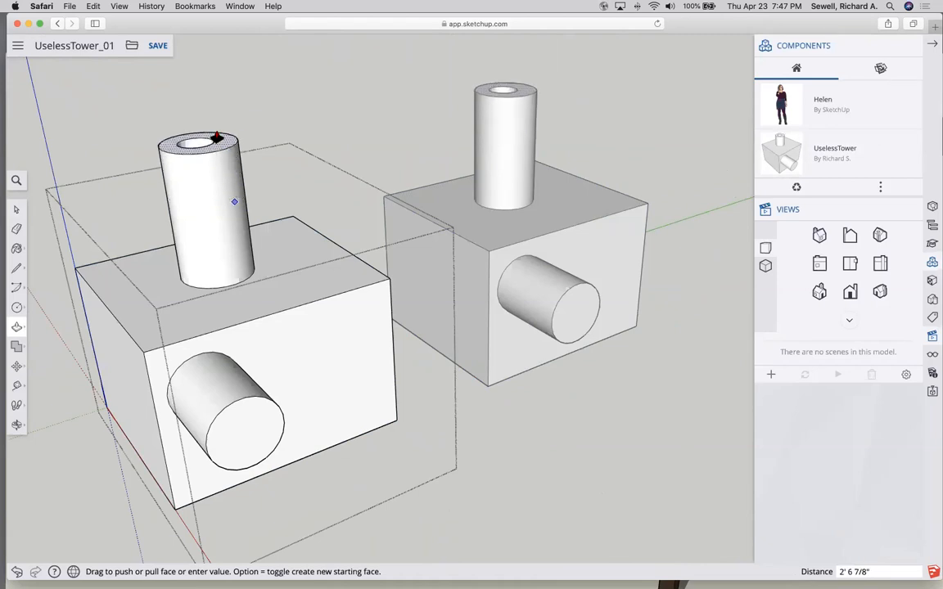
pyautogui.click(218, 141)
# Step: Pull the box's front face outward about 5" inside the component, and finish editing with that instance selected
pyautogui.click(291, 340)
pyautogui.press('space')
pyautogui.click(301, 354)
pyautogui.press('p')
pyautogui.moveTo(298, 353)
pyautogui.mouseDown()
pyautogui.moveTo(319, 373)
pyautogui.moveTo(280, 332)
pyautogui.moveTo(309, 373)
pyautogui.moveTo(304, 355)
pyautogui.mouseUp()
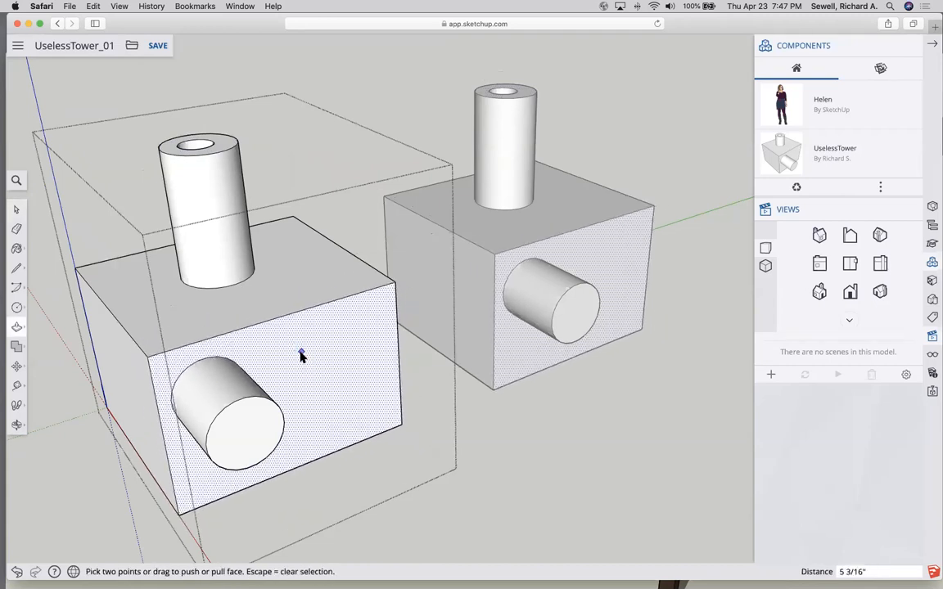
pyautogui.press('space')
pyautogui.click(69, 115)
pyautogui.click(258, 293)
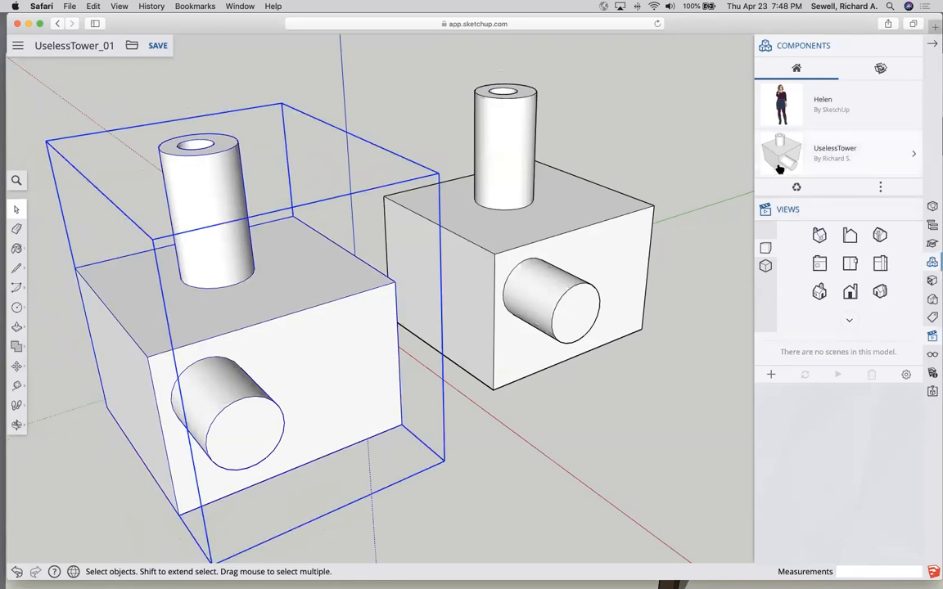
# Step: Explode the selected front UselessTower instance into loose geometry, and select the other instance for comparison
pyautogui.scroll(-5, 322, 328)
pyautogui.scroll(3, 232, 332)
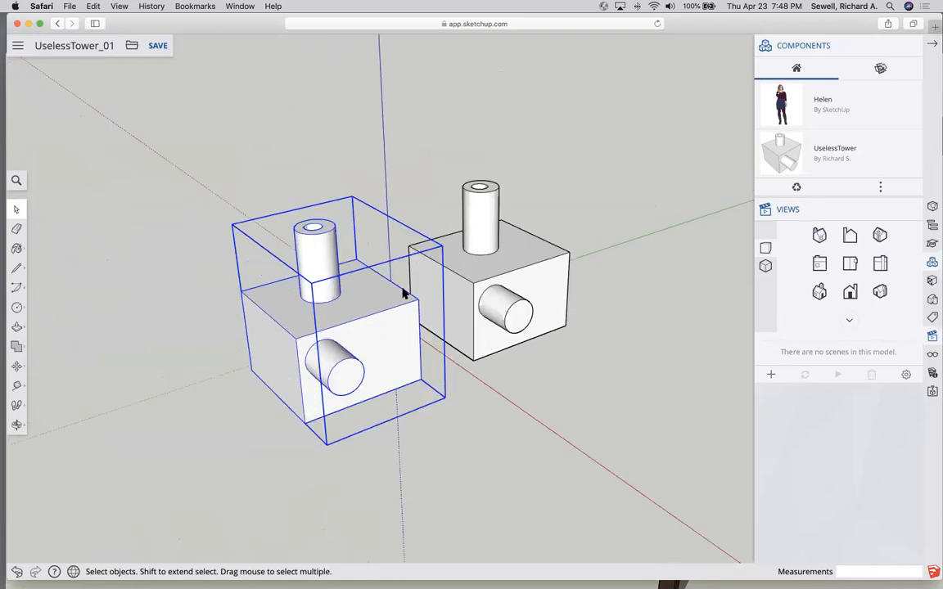
pyautogui.rightClick(396, 342)
pyautogui.click(435, 186)
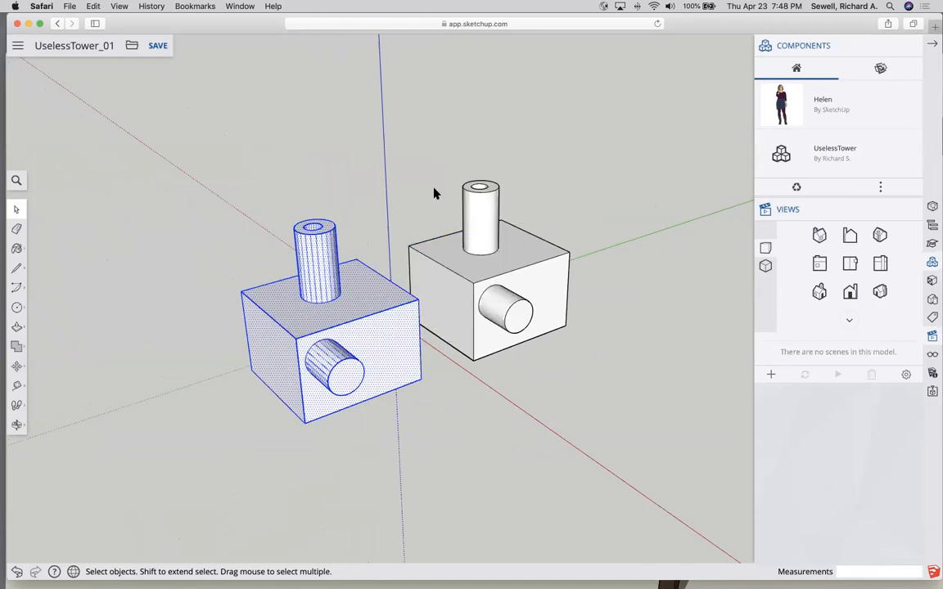
pyautogui.press('Escape')
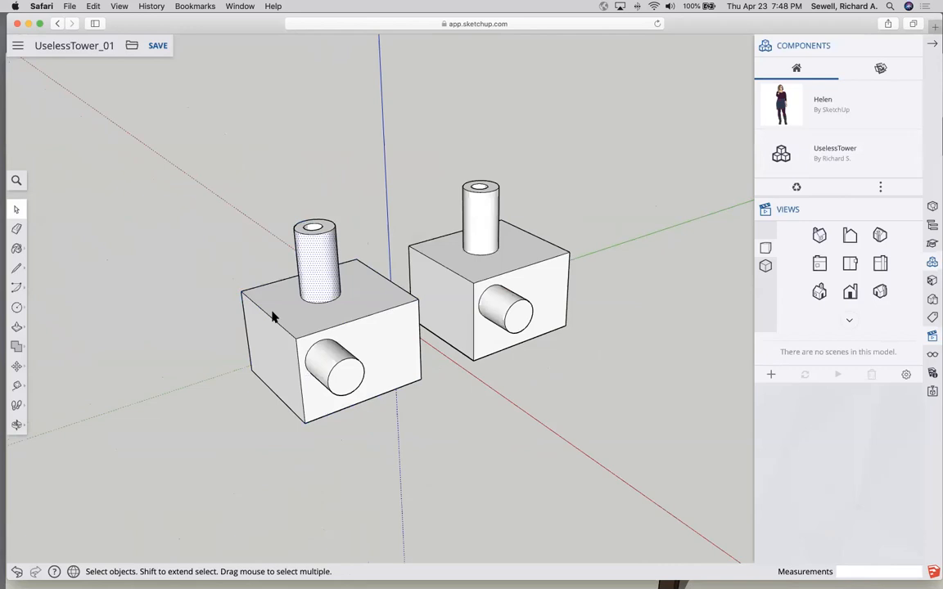
pyautogui.click(468, 224)
pyautogui.scroll(5, 343, 333)
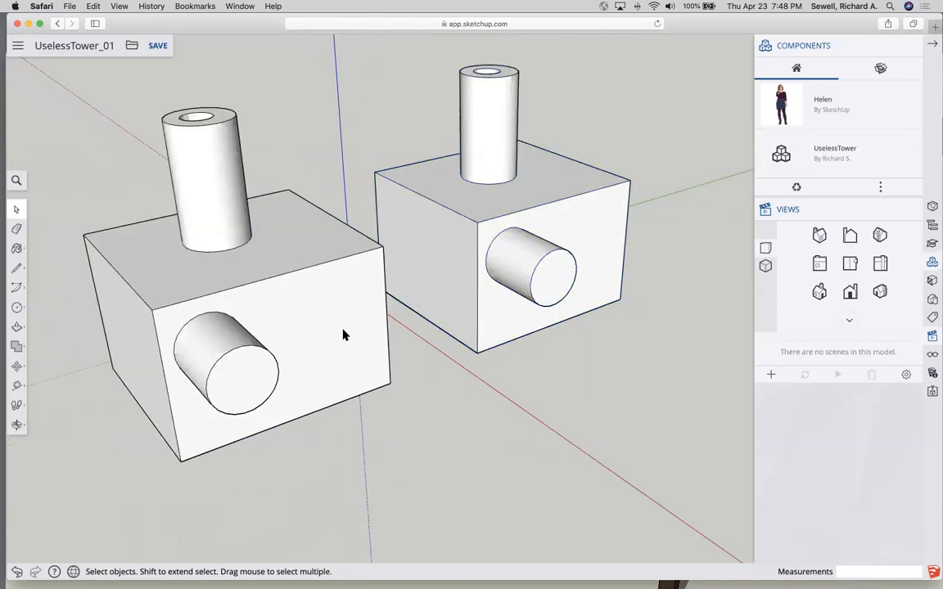
# Step: Delete both towers to clear the drawing area
pyautogui.scroll(-8, 517, 350)
pyautogui.scroll(2, 517, 311)
pyautogui.press('Delete')
pyautogui.moveTo(274, 202); pyautogui.dragTo(495, 456)
pyautogui.press('Delete')
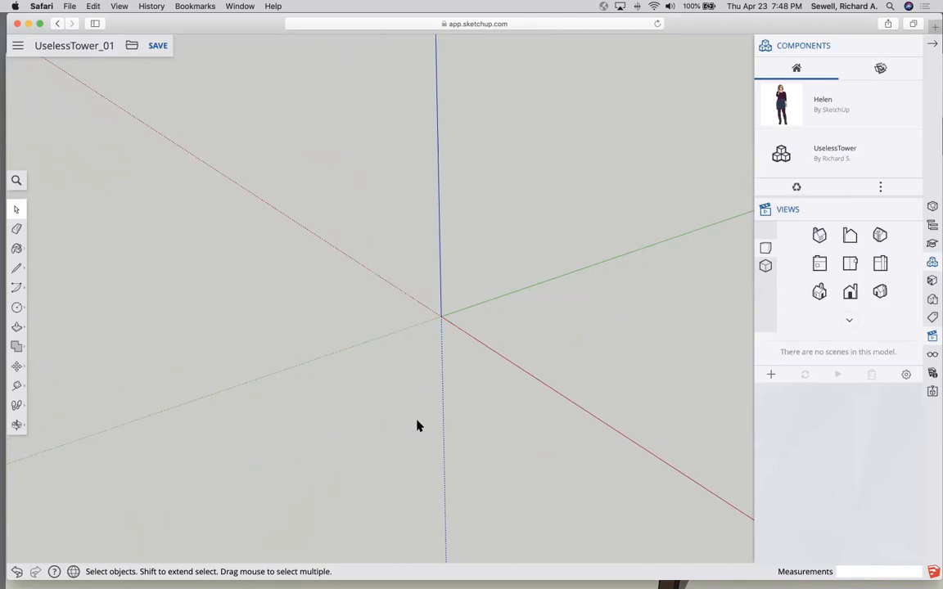
# Step: Draw a rectangle about 11' 2" by 11' 8" on the ground, starting from the origin
pyautogui.click(18, 308)
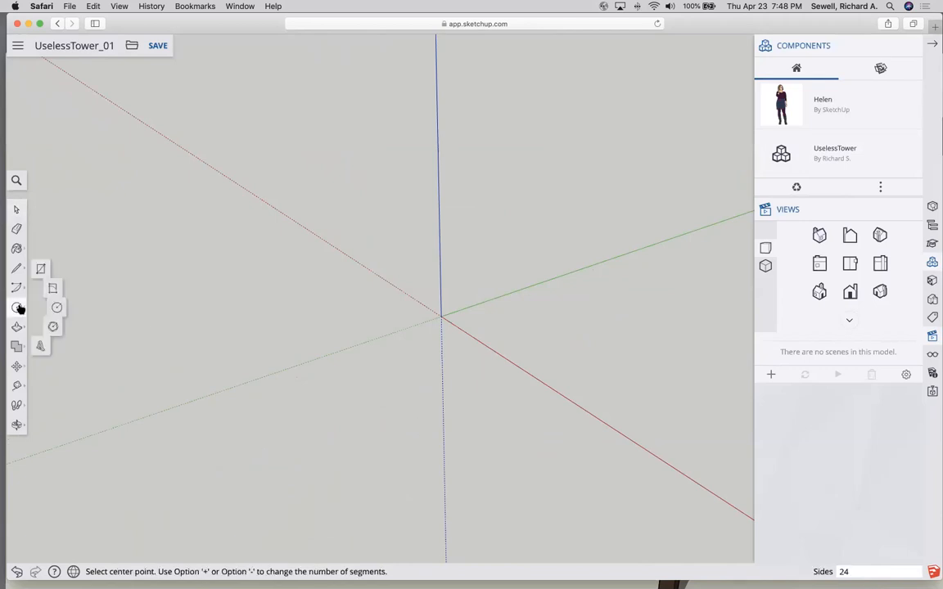
pyautogui.click(46, 264)
pyautogui.click(441, 315)
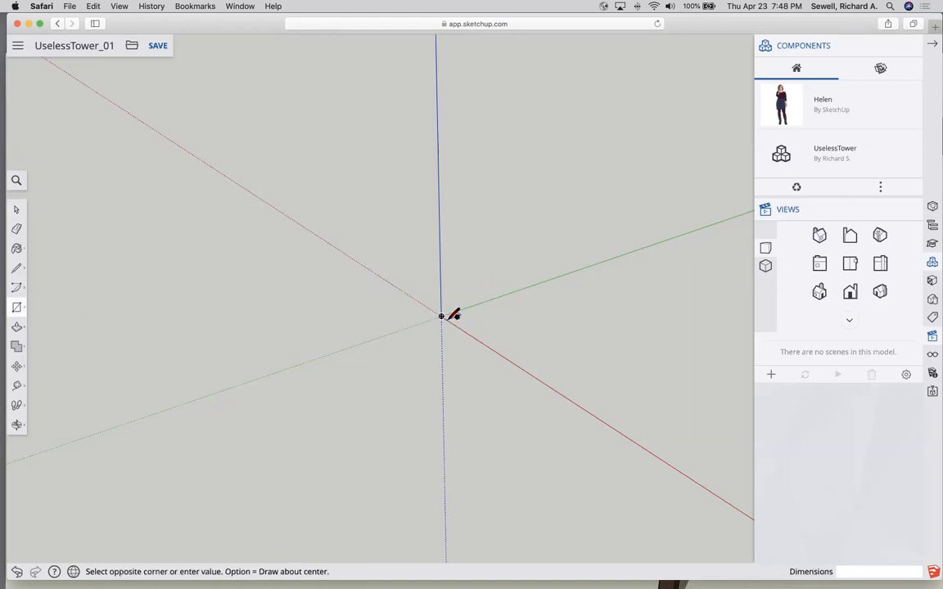
pyautogui.click(587, 324)
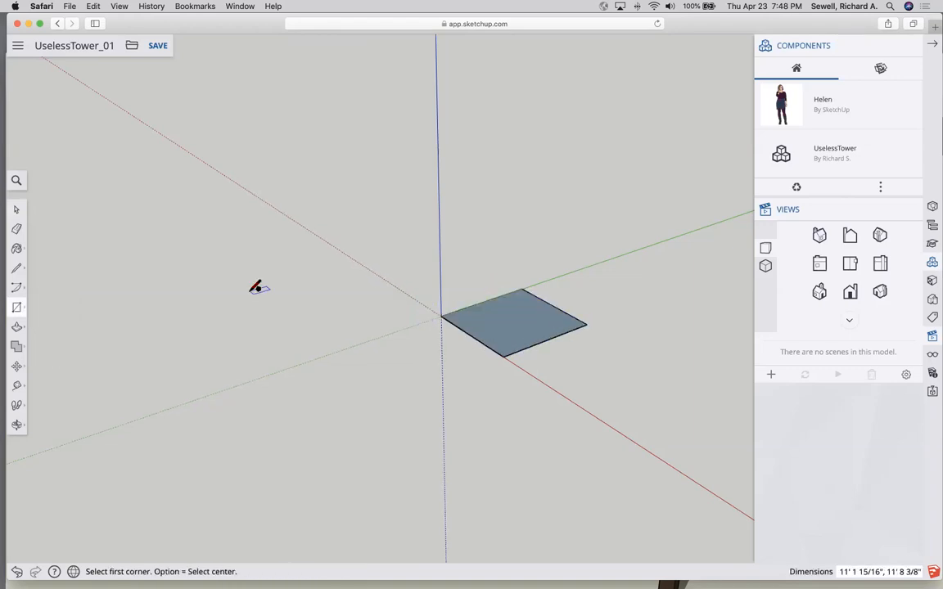
pyautogui.click(510, 339)
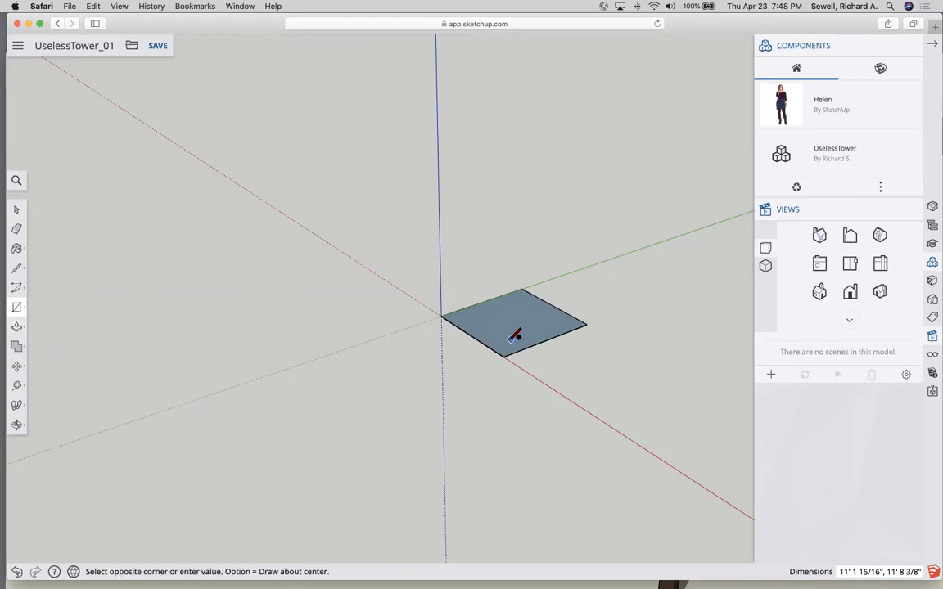
pyautogui.press('Escape')
# Step: Draw a rectangle about 3' by 2' 5" within the square's face, and pull the surrounding face upward
pyautogui.click(503, 324)
pyautogui.click(539, 326)
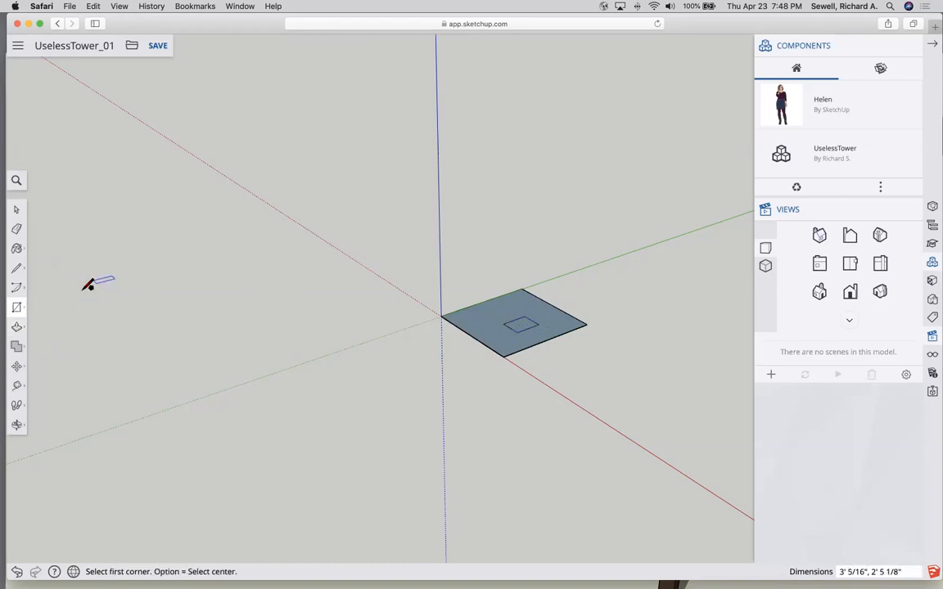
pyautogui.click(17, 326)
pyautogui.moveTo(482, 331); pyautogui.dragTo(514, 255)
# Step: Select the whole extruded shape at the origin and delete it
pyautogui.click(18, 210)
pyautogui.moveTo(395, 193); pyautogui.dragTo(677, 488)
pyautogui.press('Delete')
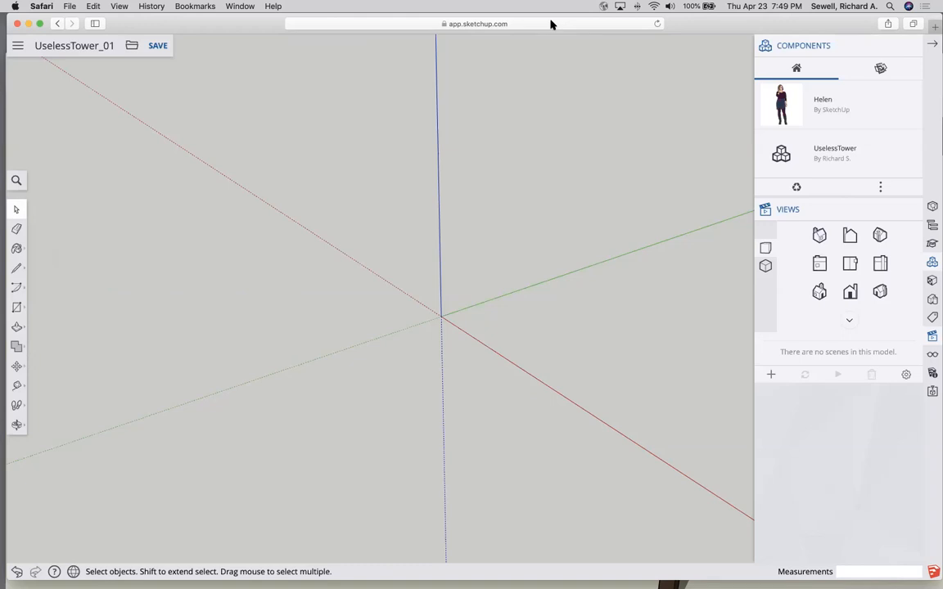
# Step: Collapse the side panels and rename the model as Notsousless
pyautogui.click(933, 48)
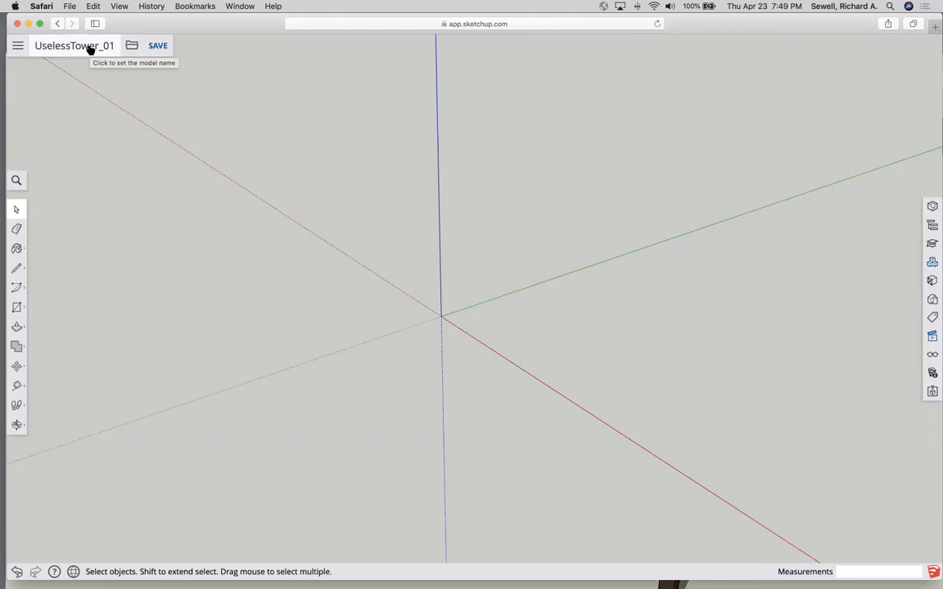
pyautogui.click(90, 47)
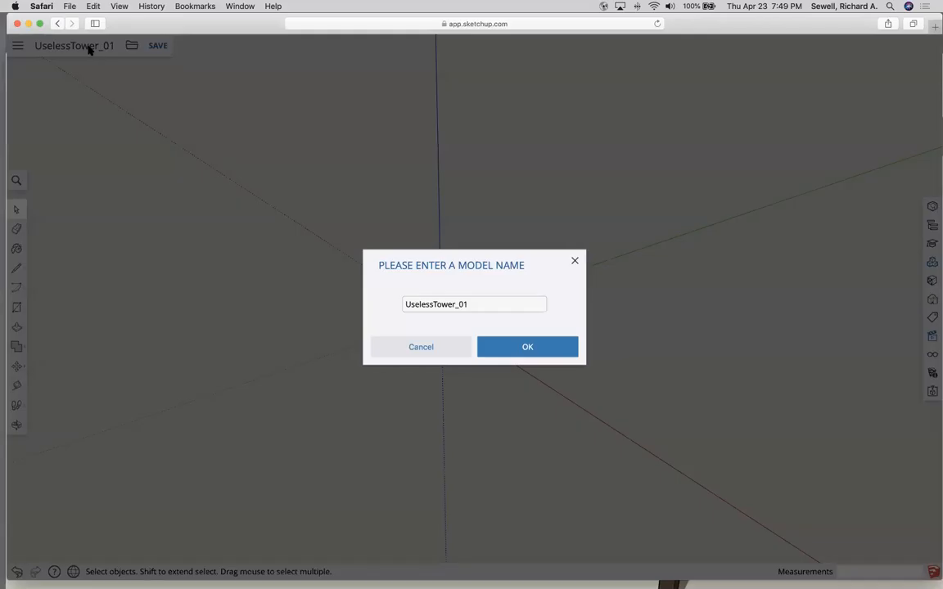
pyautogui.moveTo(480, 304); pyautogui.dragTo(370, 304)
pyautogui.write('Notso us')
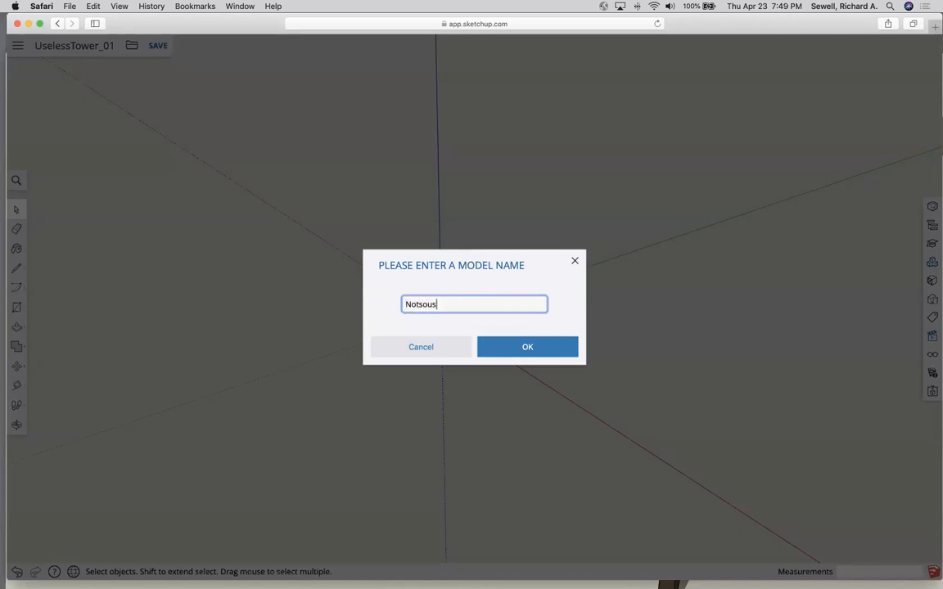
pyautogui.write('lesss')
pyautogui.click(547, 347)
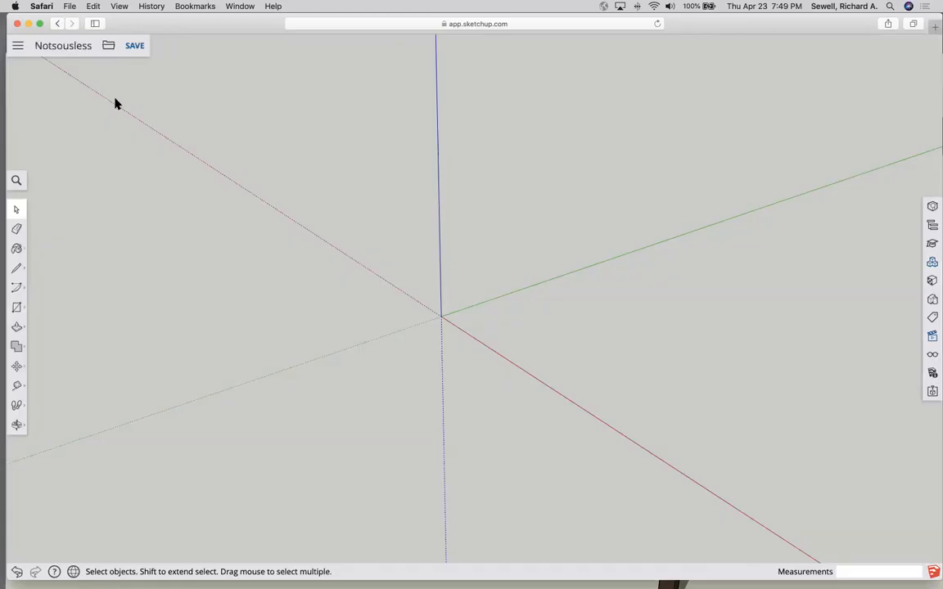
# Step: Reopen Notsousless.skp from the recent files, saving the changes to the current model
pyautogui.click(17, 45)
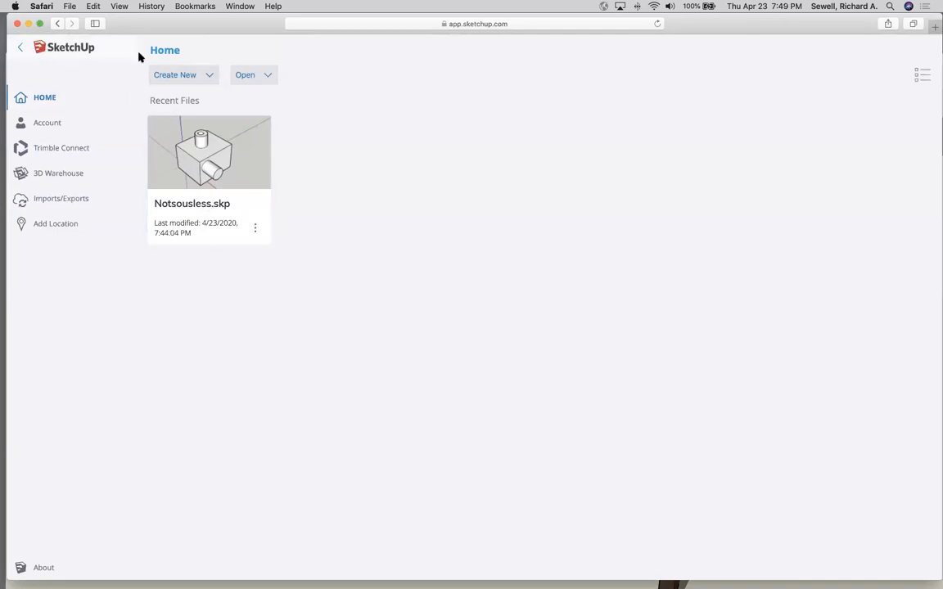
pyautogui.click(212, 153)
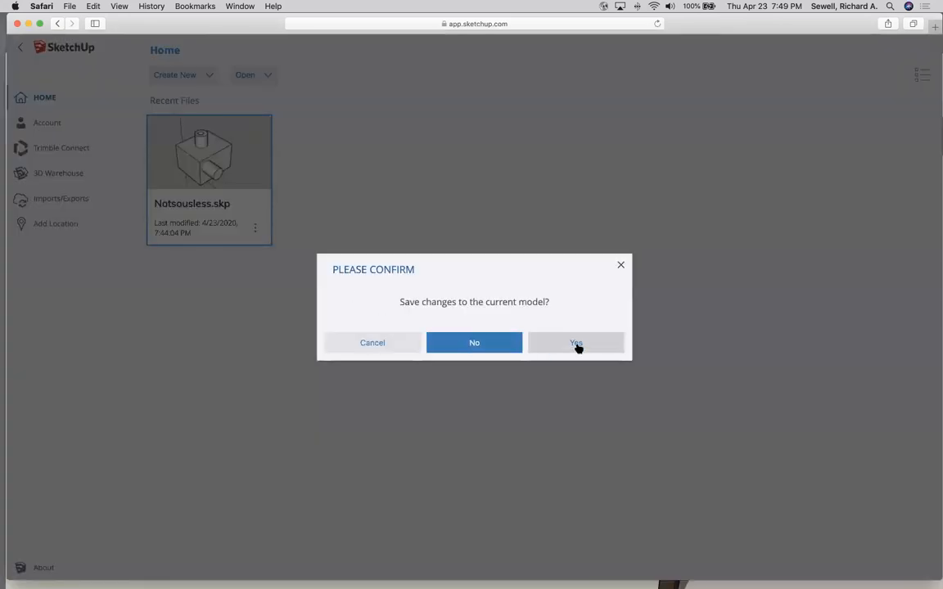
pyautogui.click(580, 343)
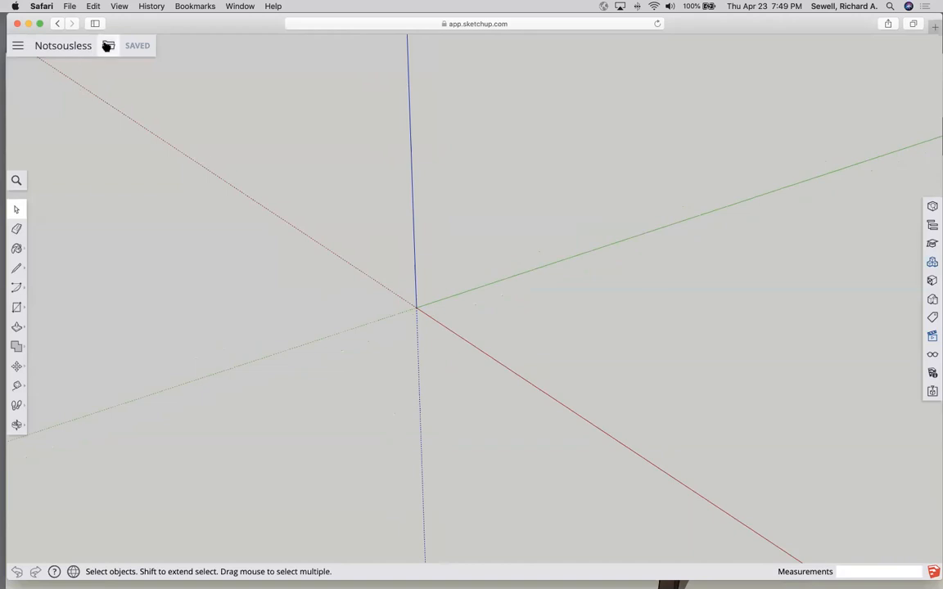
pyautogui.click(108, 45)
pyautogui.moveTo(135, 153)
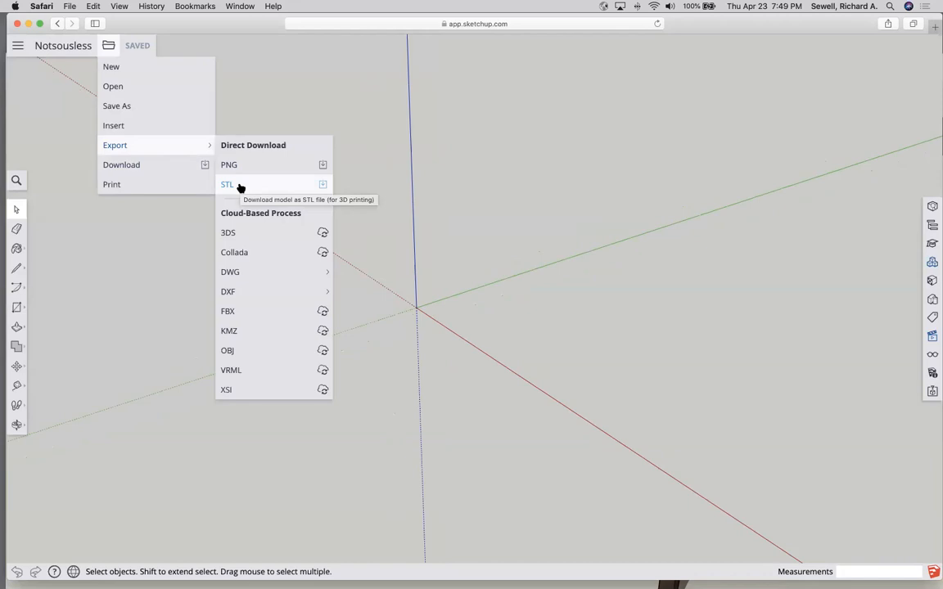
pyautogui.click(54, 261)
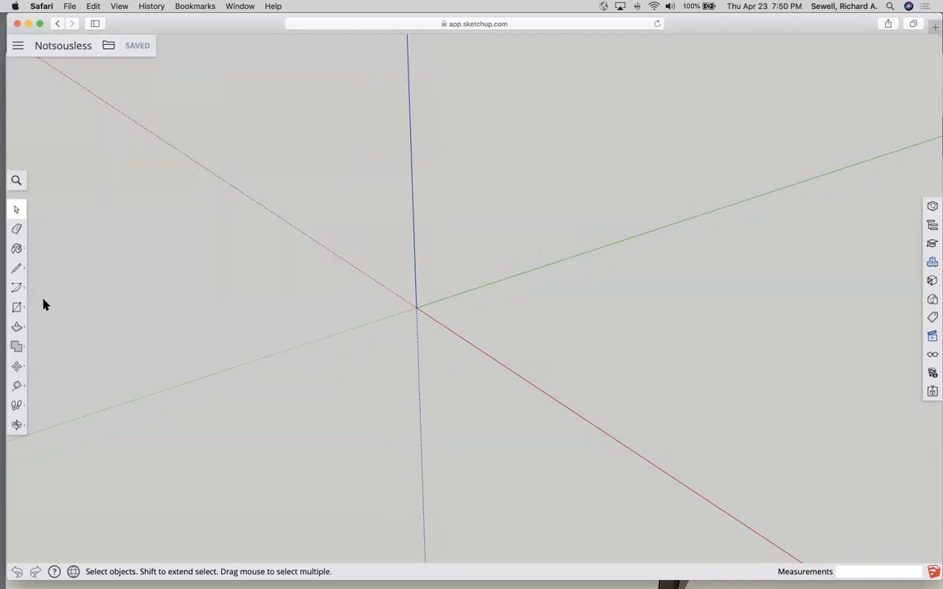
# Step: Draw a ground rectangle about 4' 8" by 12' 7" from the origin and pull it up about 13' 7"
pyautogui.click(17, 308)
pyautogui.click(416, 307)
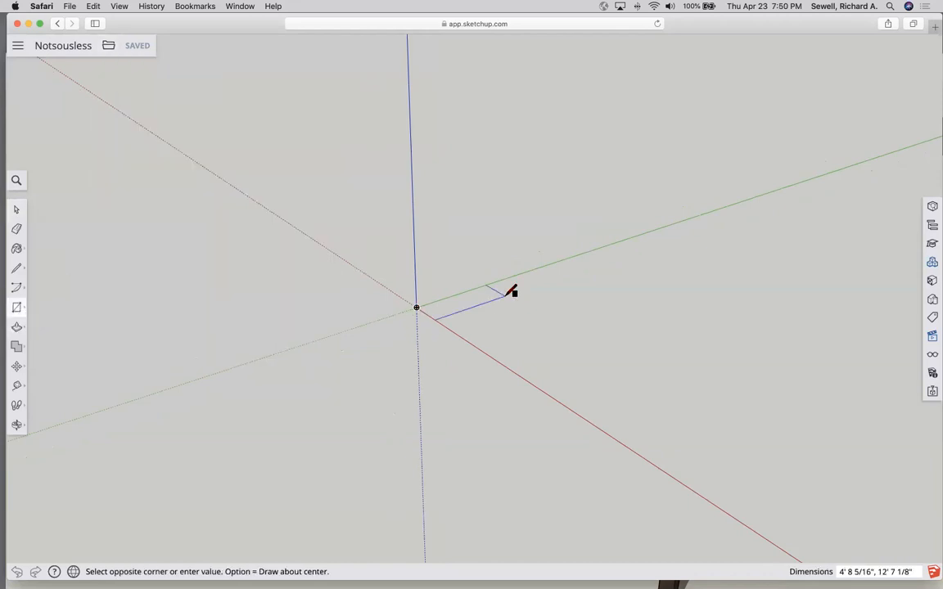
pyautogui.click(506, 295)
pyautogui.click(17, 326)
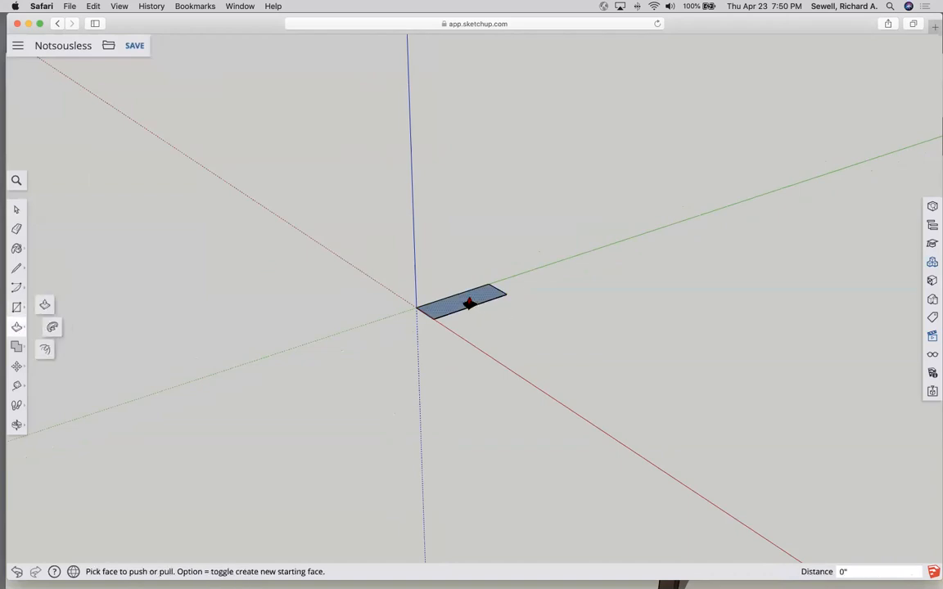
pyautogui.click(467, 303)
pyautogui.click(455, 218)
# Step: Export the block model as a direct-download STL file for 3D printing
pyautogui.click(108, 45)
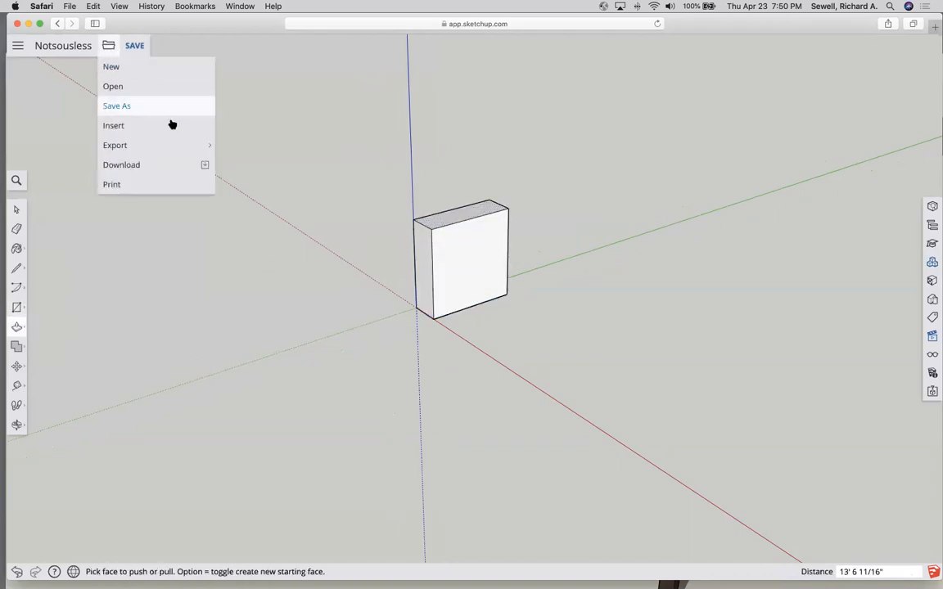
pyautogui.click(227, 182)
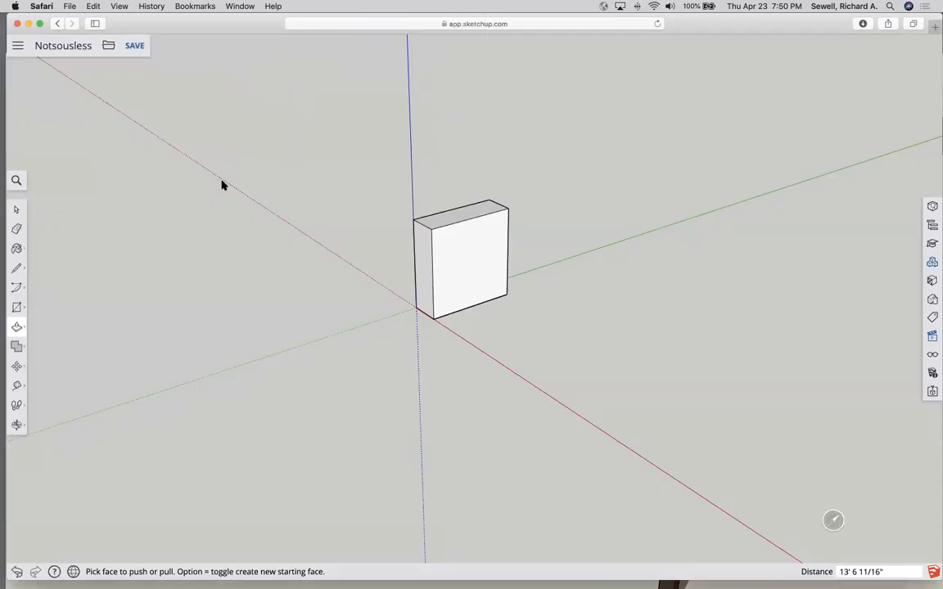
pyautogui.moveTo(459, 586)
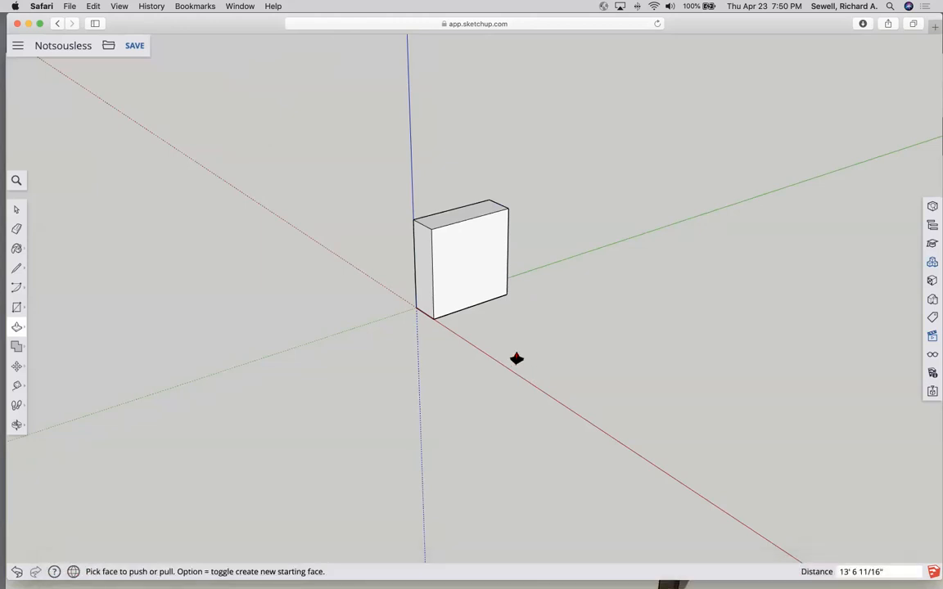
# Step: Select the entire block at the origin and delete it
pyautogui.click(13, 212)
pyautogui.moveTo(348, 151); pyautogui.dragTo(604, 371)
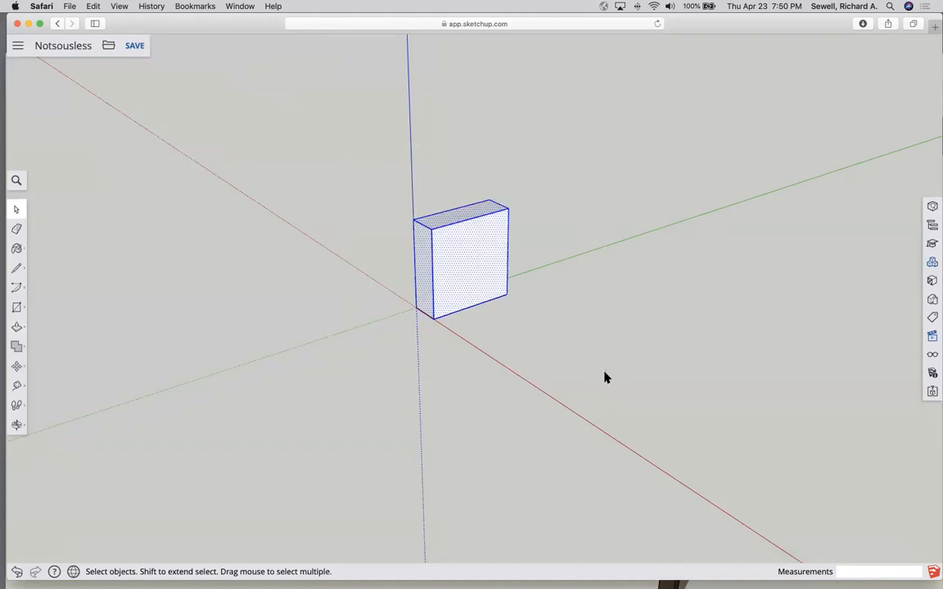
pyautogui.press('Delete')
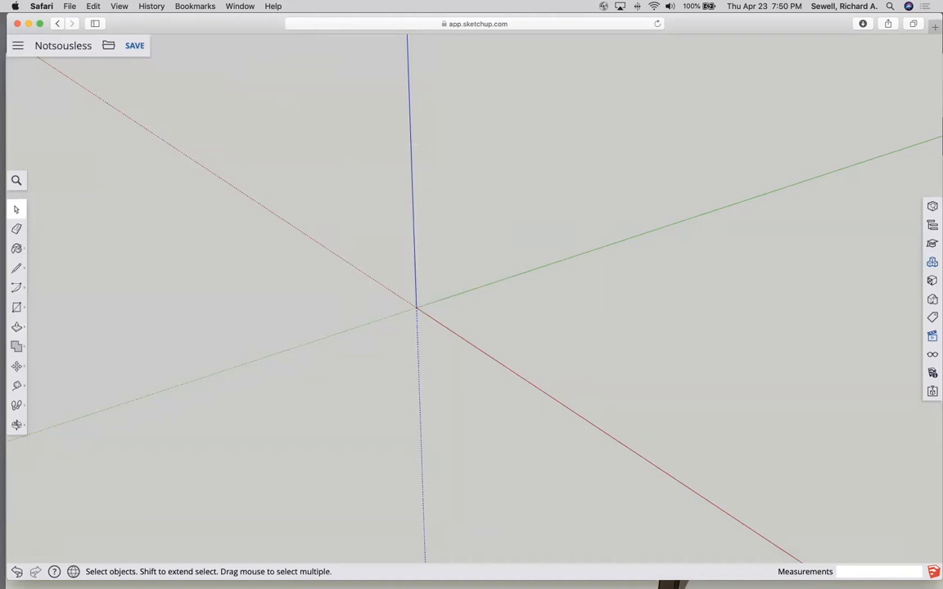
# Step: Draw a circle on the ground centred on the origin with a radius of about 28' 5"
pyautogui.scroll(2, 49, 294)
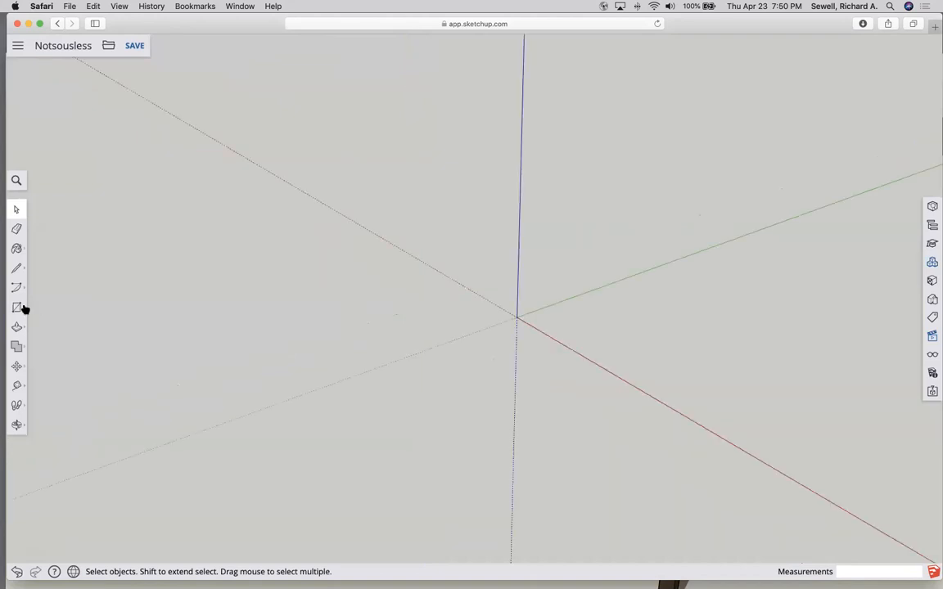
pyautogui.click(18, 308)
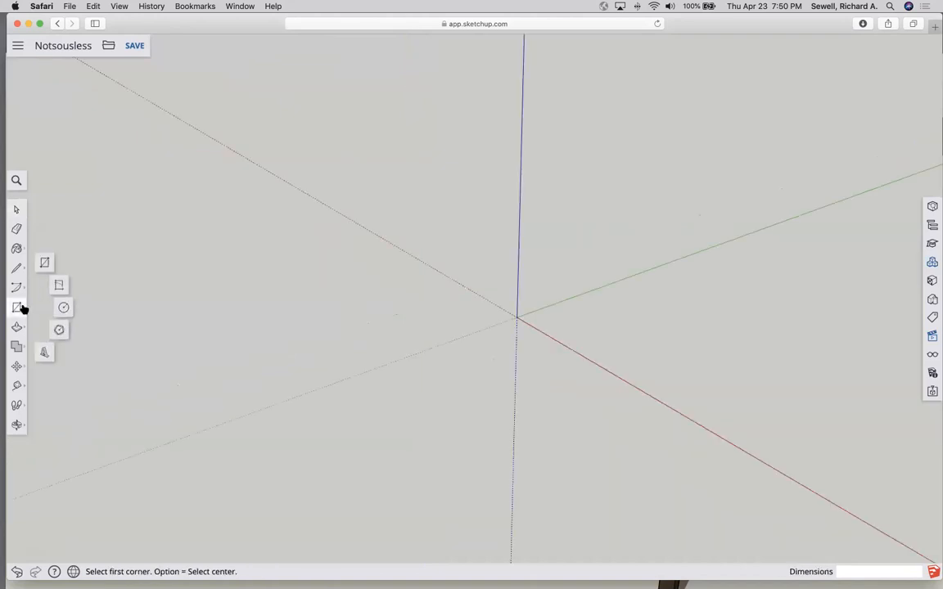
pyautogui.click(63, 308)
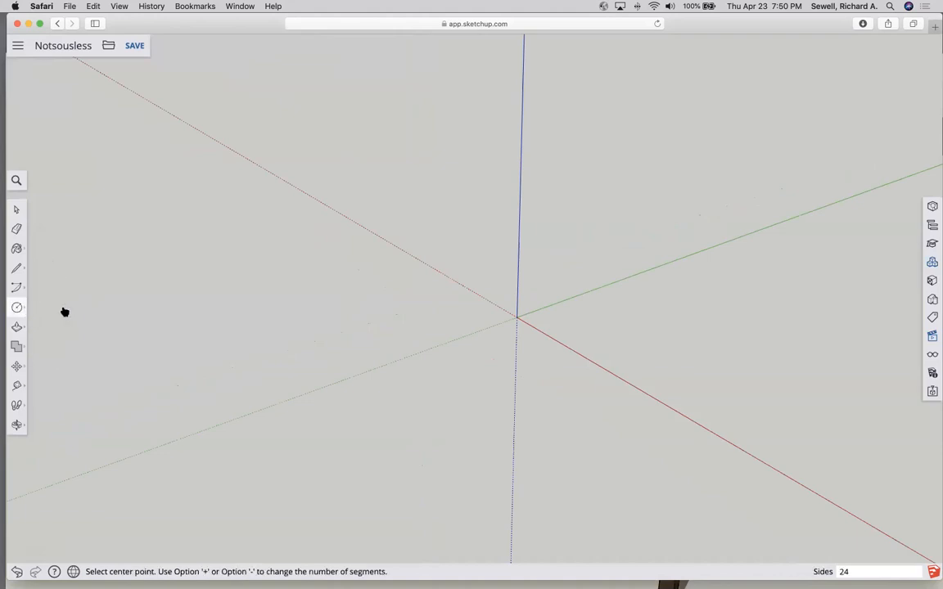
pyautogui.click(516, 319)
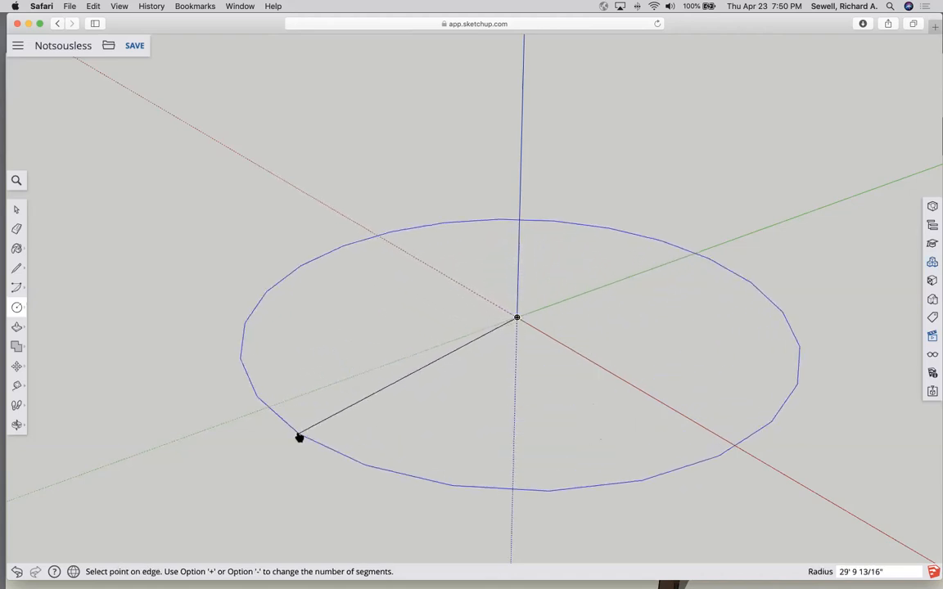
pyautogui.click(326, 438)
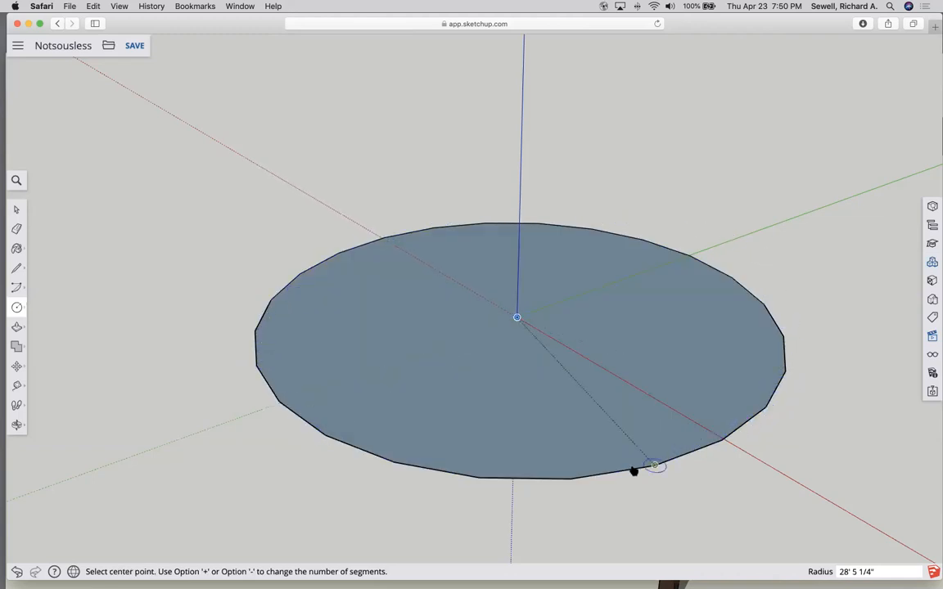
# Step: Select the large circle's face together with its edge and delete it
pyautogui.click(17, 210)
pyautogui.doubleClick(397, 332)
pyautogui.press('Delete')
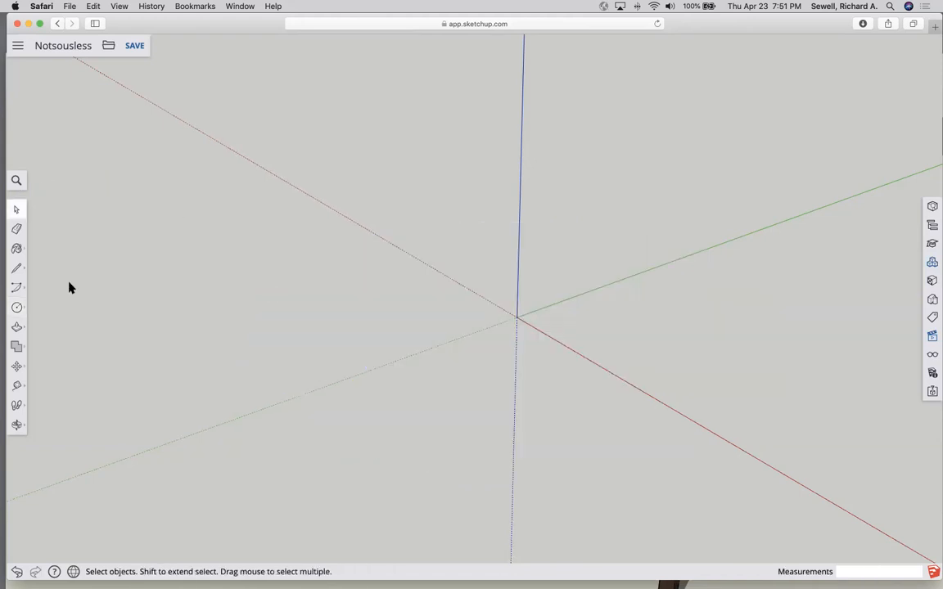
# Step: Draw a smaller circle centred on the origin with a radius of about 9' 10"
pyautogui.click(16, 308)
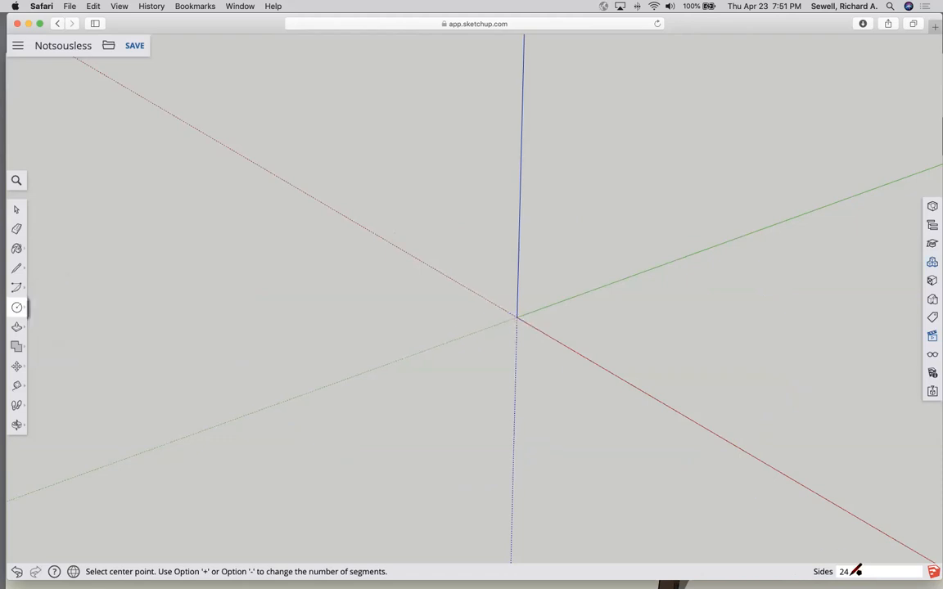
pyautogui.write('4')
pyautogui.click(517, 317)
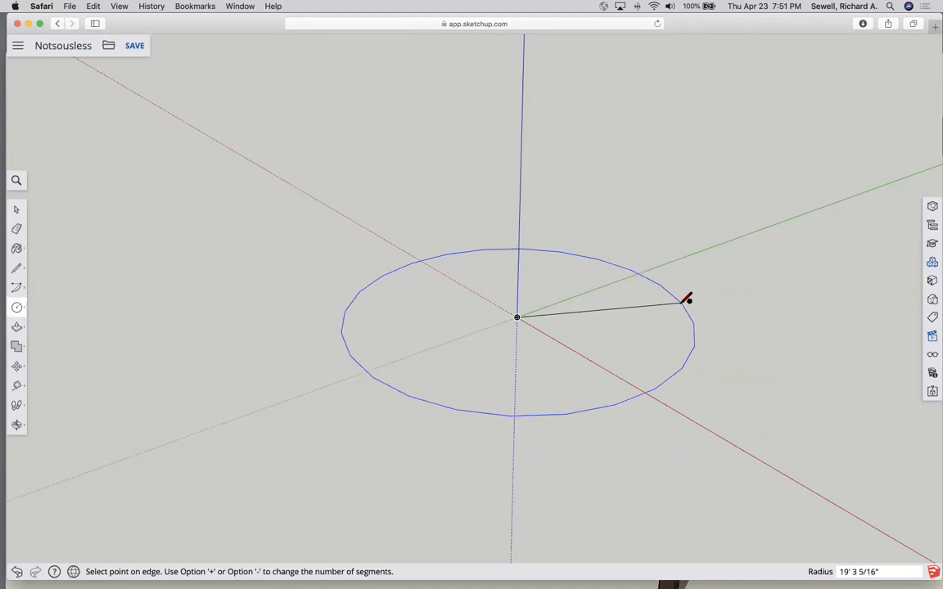
pyautogui.click(605, 311)
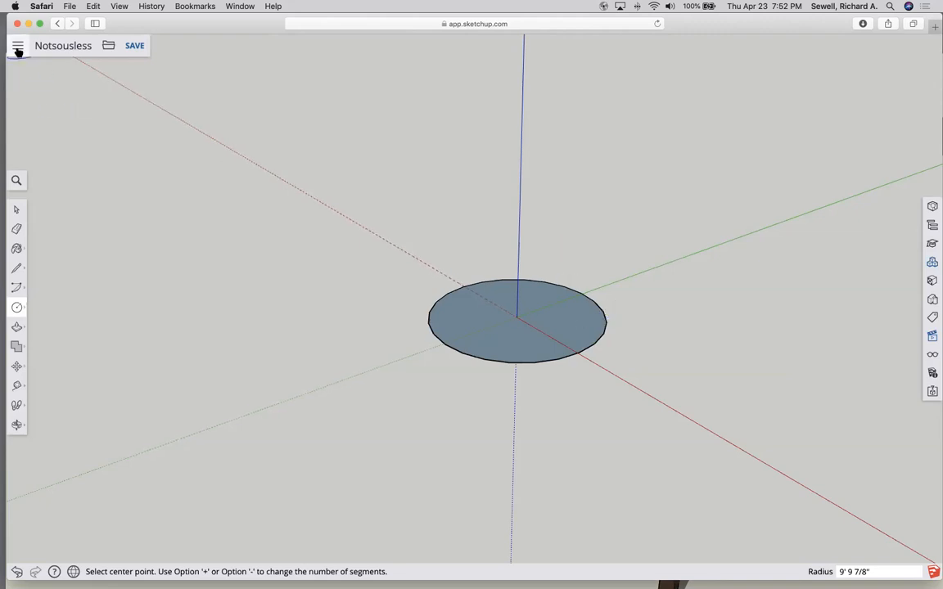
# Step: Pull the circle's face straight up to form a short cylinder
pyautogui.click(17, 209)
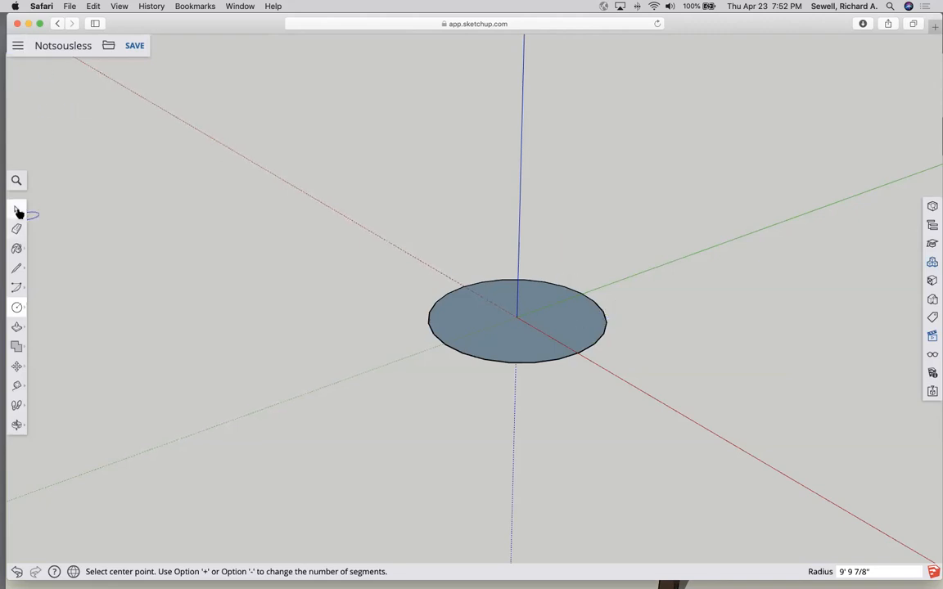
pyautogui.doubleClick(479, 327)
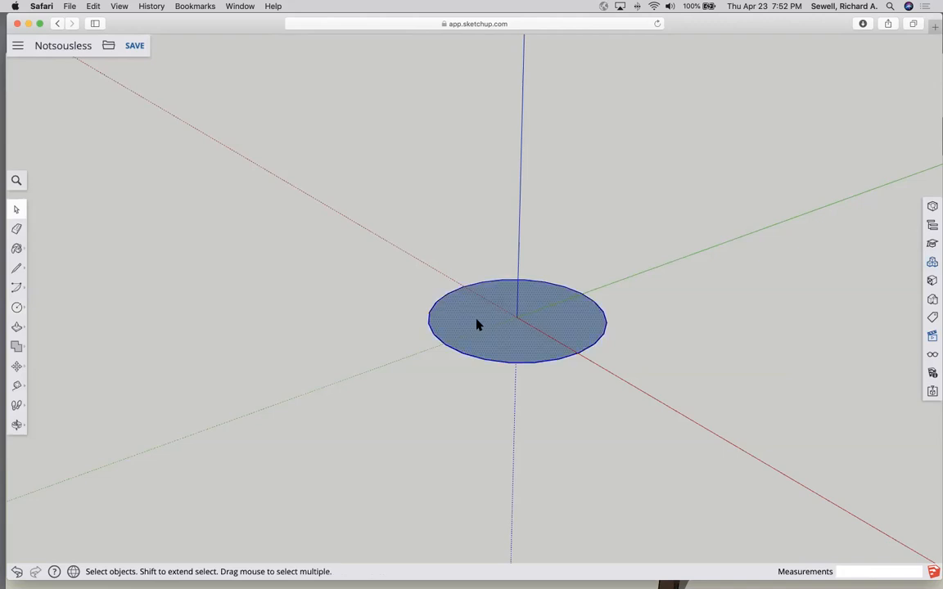
pyautogui.moveTo(361, 210); pyautogui.dragTo(712, 441)
pyautogui.click(16, 327)
pyautogui.moveTo(475, 333); pyautogui.dragTo(476, 270)
# Step: Select the whole cylinder and make it a component with the definition name Circle
pyautogui.click(16, 210)
pyautogui.moveTo(365, 189); pyautogui.dragTo(720, 405)
pyautogui.rightClick(563, 344)
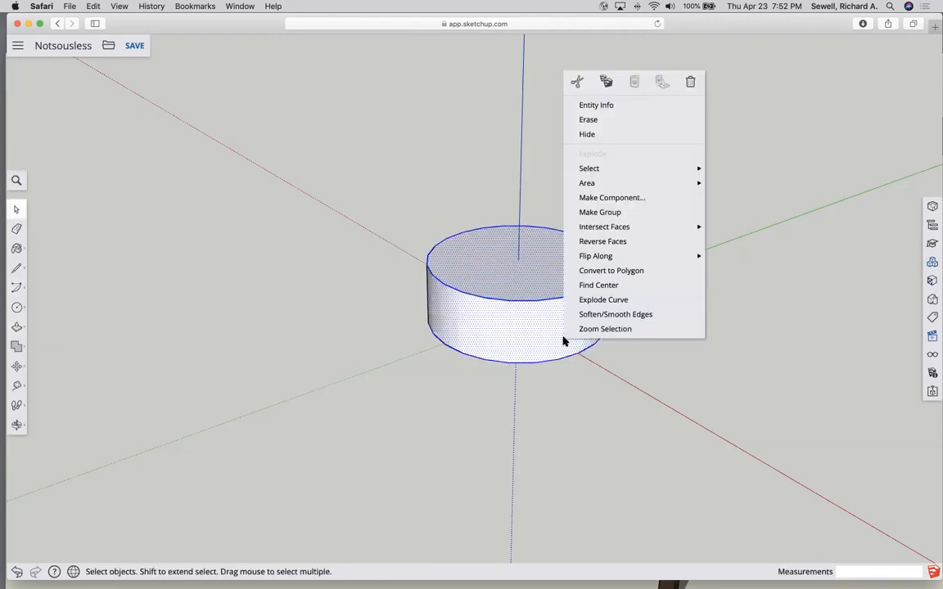
pyautogui.click(604, 198)
pyautogui.write('Circle')
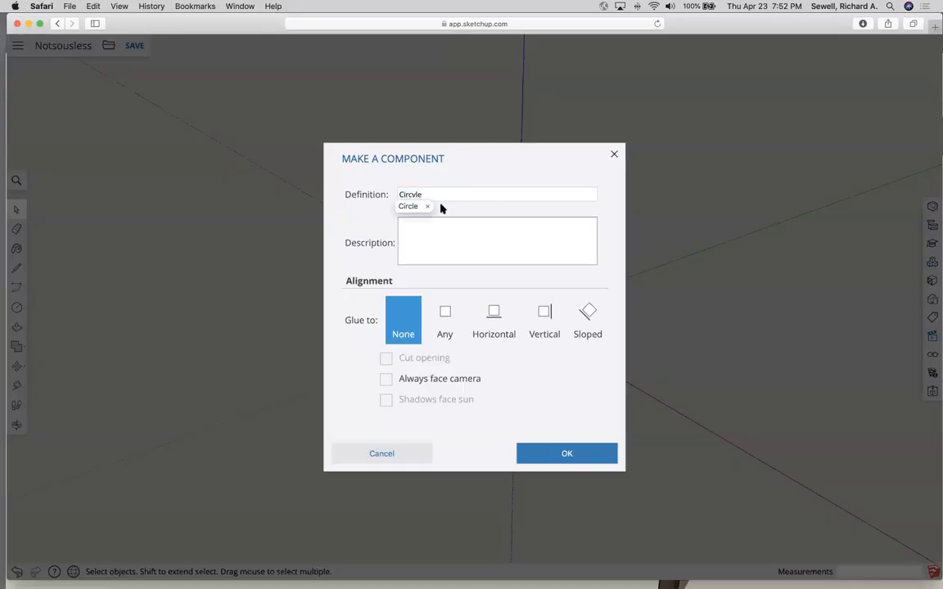
pyautogui.click(566, 452)
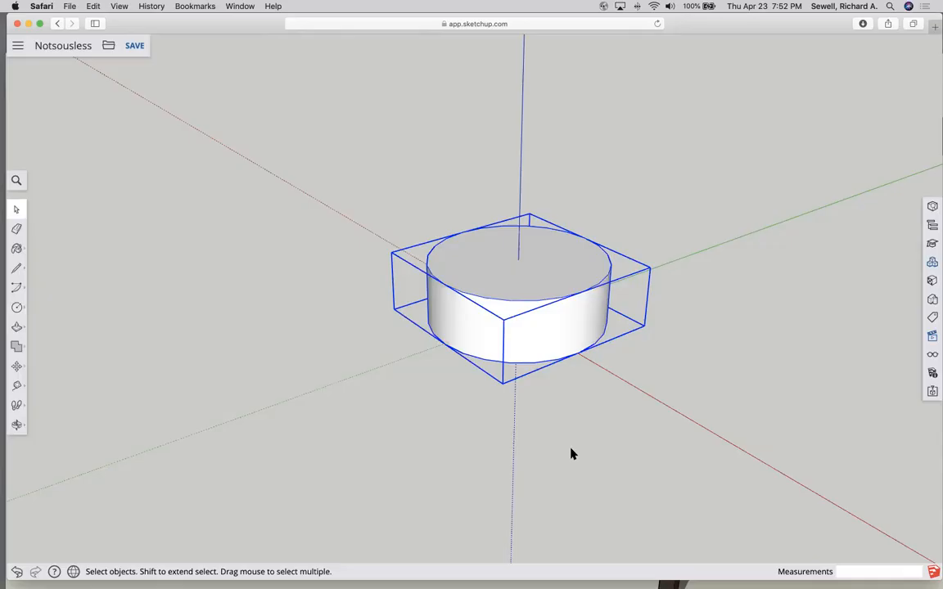
# Step: Show the Circle component's details among the in-model components and set its gluing alignment to Any
pyautogui.click(931, 264)
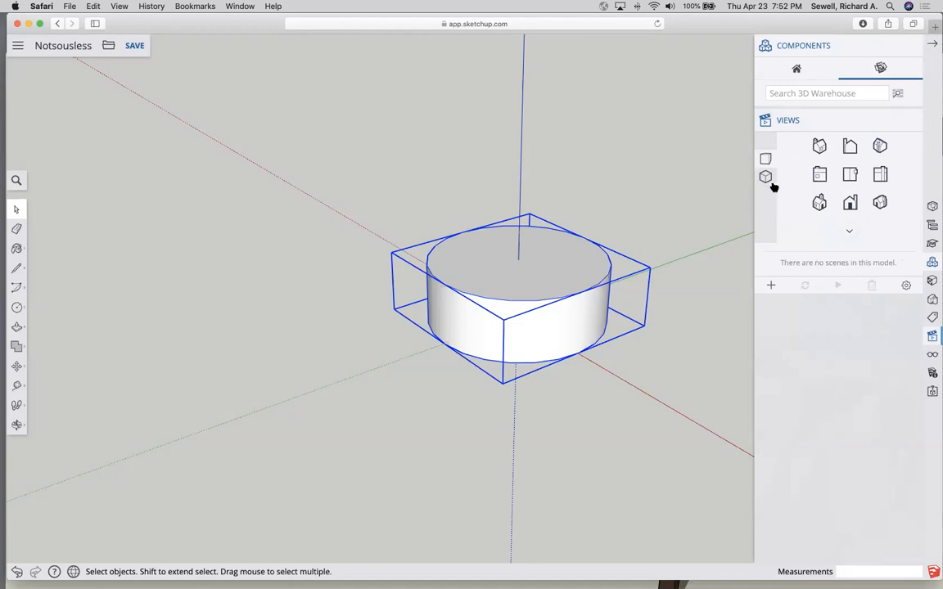
pyautogui.click(797, 70)
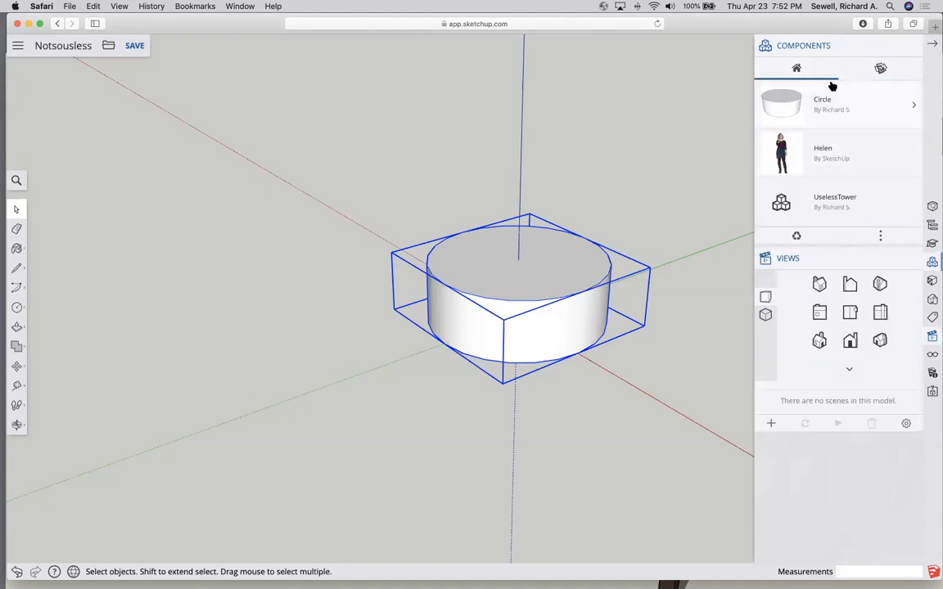
pyautogui.click(911, 106)
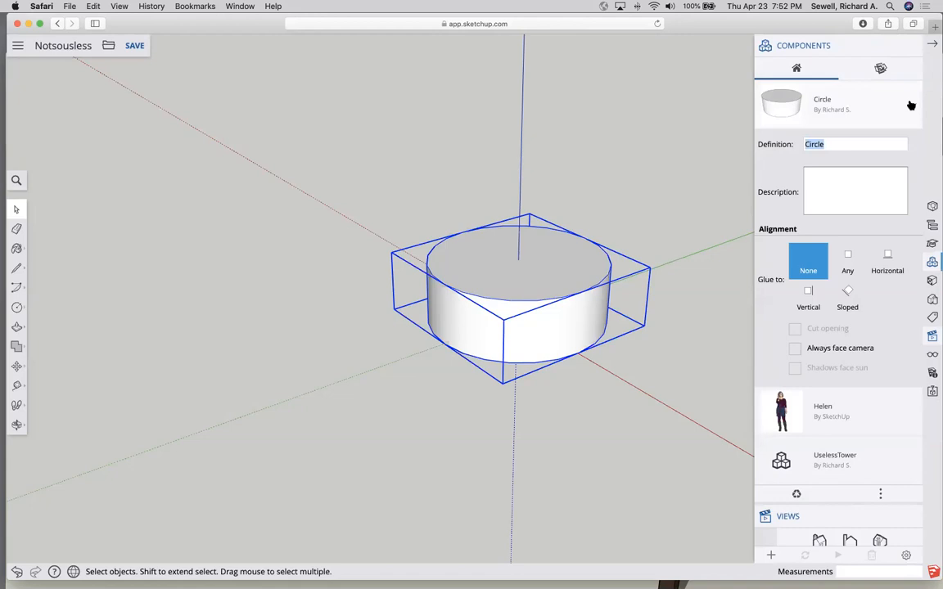
pyautogui.click(847, 254)
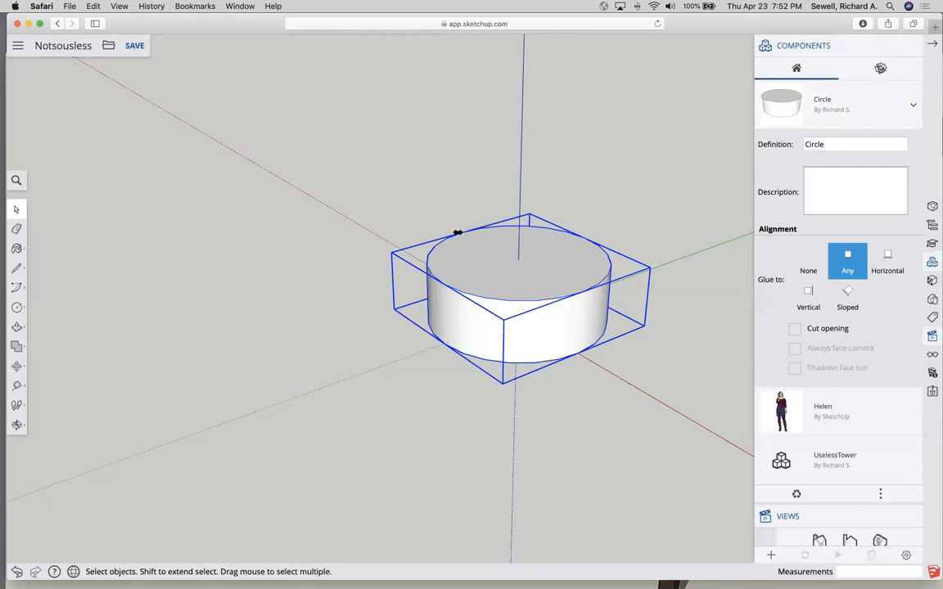
# Step: Examine the Circle component's bounding box in the model, comparing it selected and deselected
pyautogui.scroll(-8, 454, 233)
pyautogui.doubleClick(814, 144)
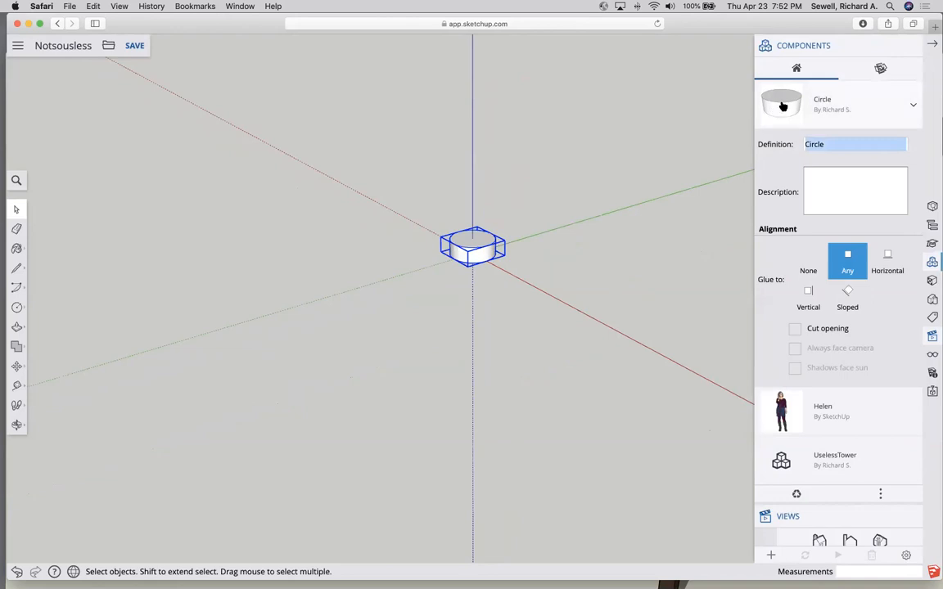
pyautogui.scroll(-4, 442, 246)
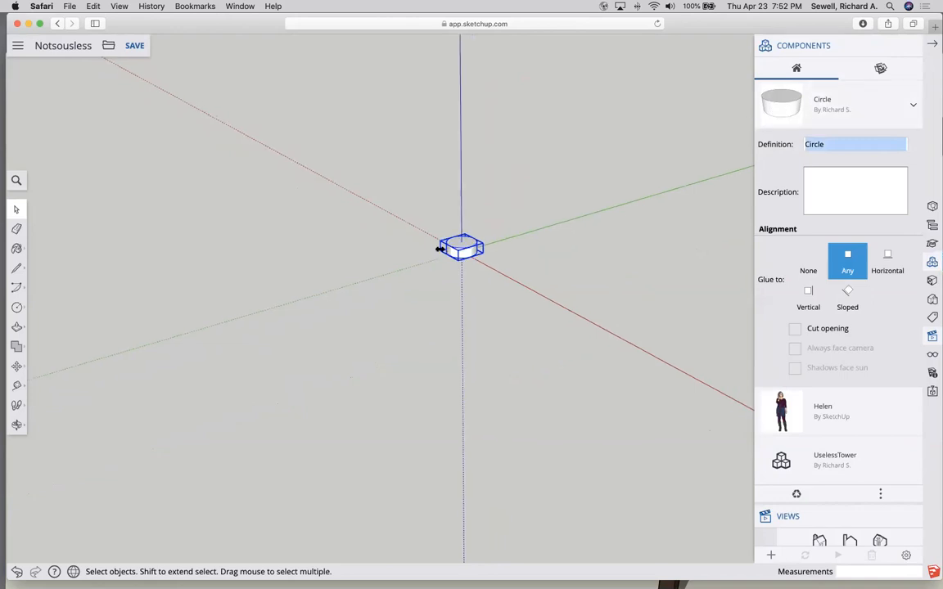
pyautogui.scroll(9, 474, 253)
pyautogui.click(409, 241)
pyautogui.scroll(-3, 361, 233)
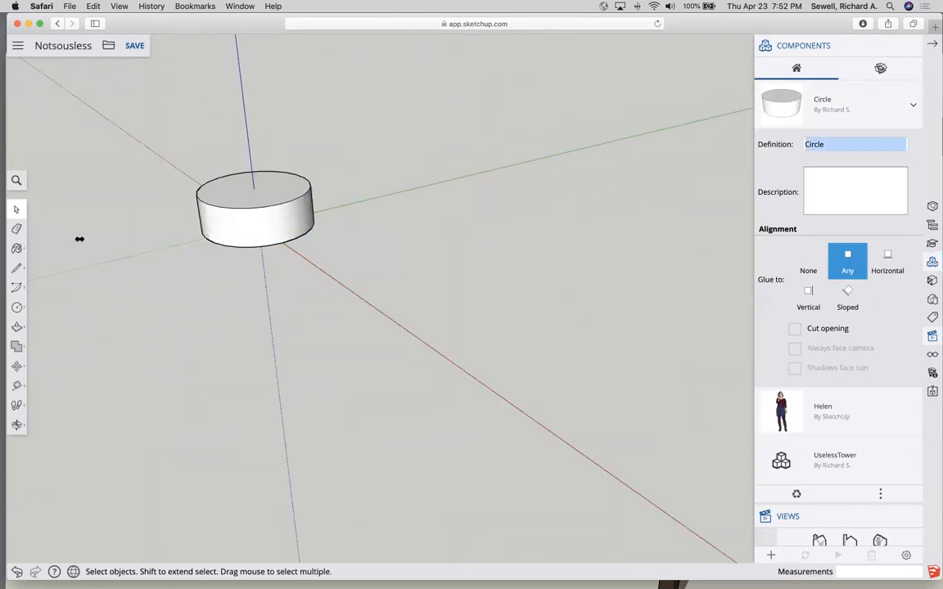
pyautogui.click(259, 227)
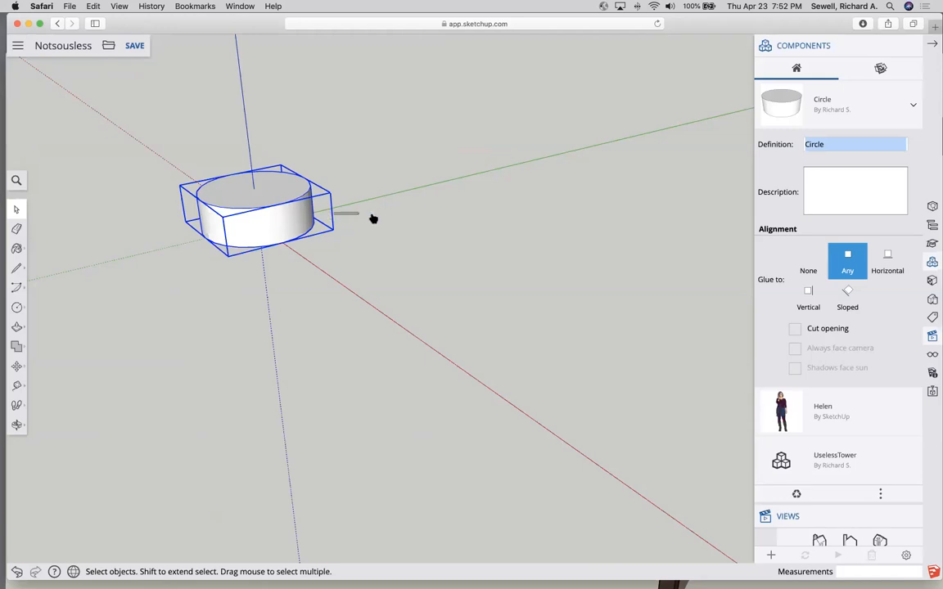
pyautogui.scroll(1, 327, 227)
pyautogui.click(136, 221)
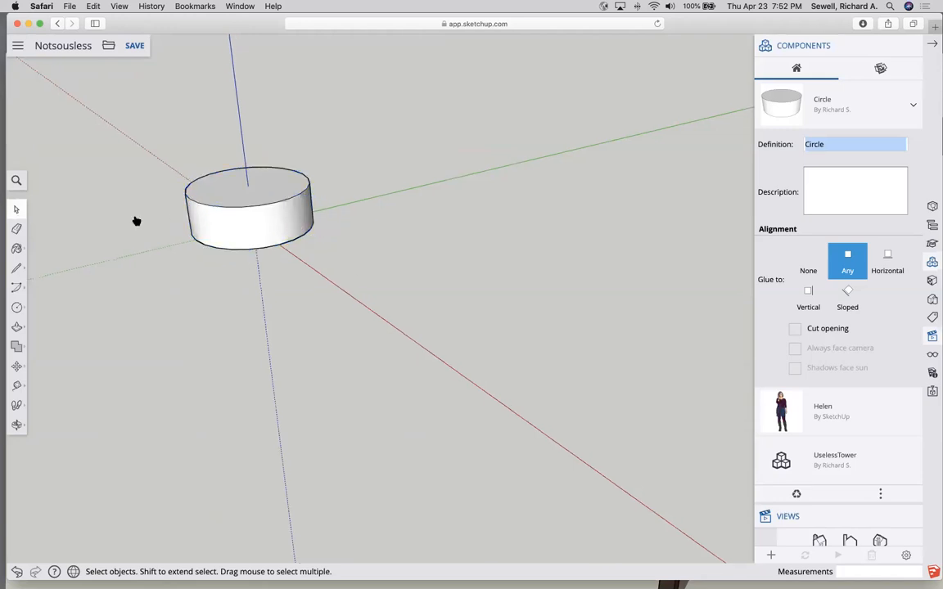
pyautogui.click(253, 225)
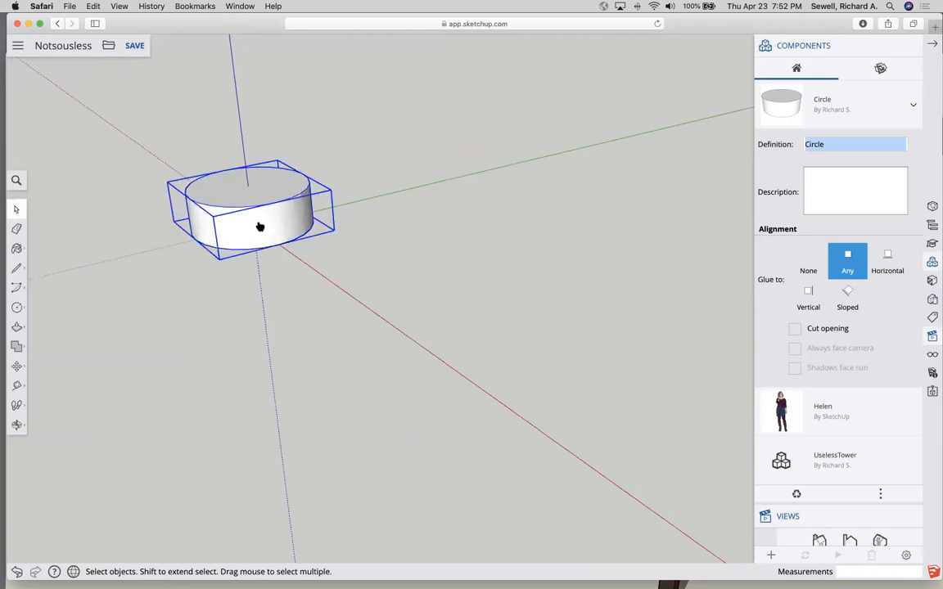
pyautogui.scroll(-3, 266, 251)
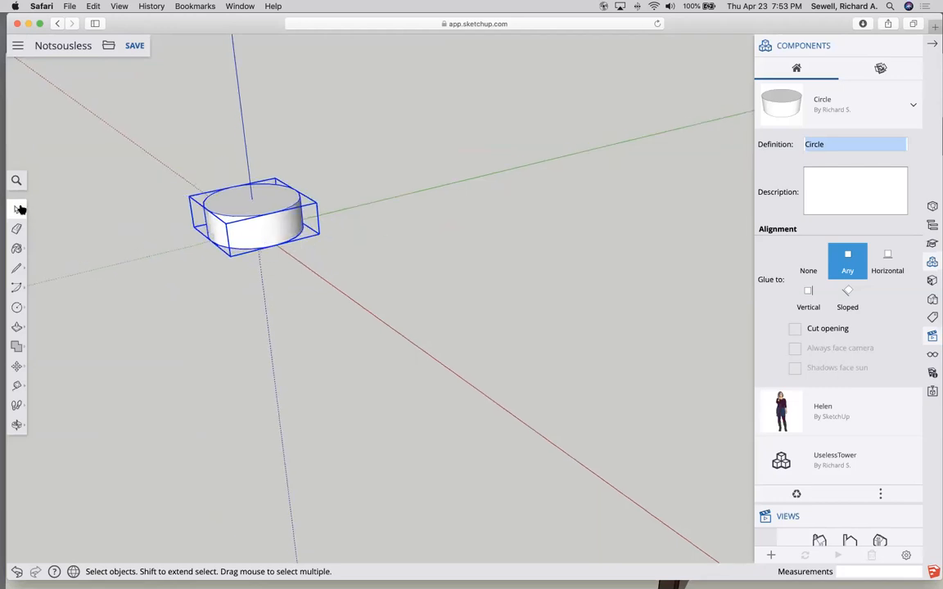
pyautogui.click(679, 217)
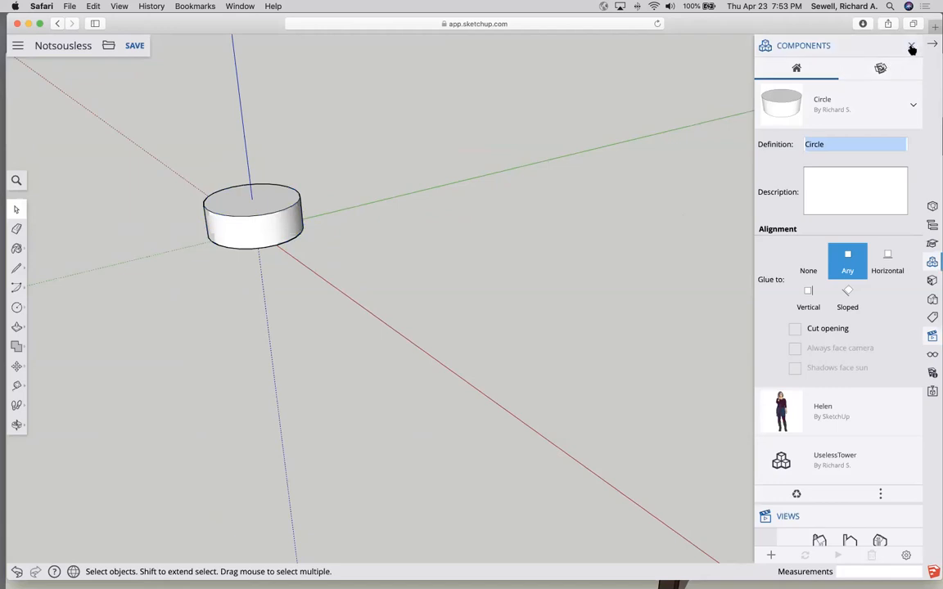
# Step: Put away the component details and view options to free the whole modelling area
pyautogui.click(911, 46)
pyautogui.click(260, 216)
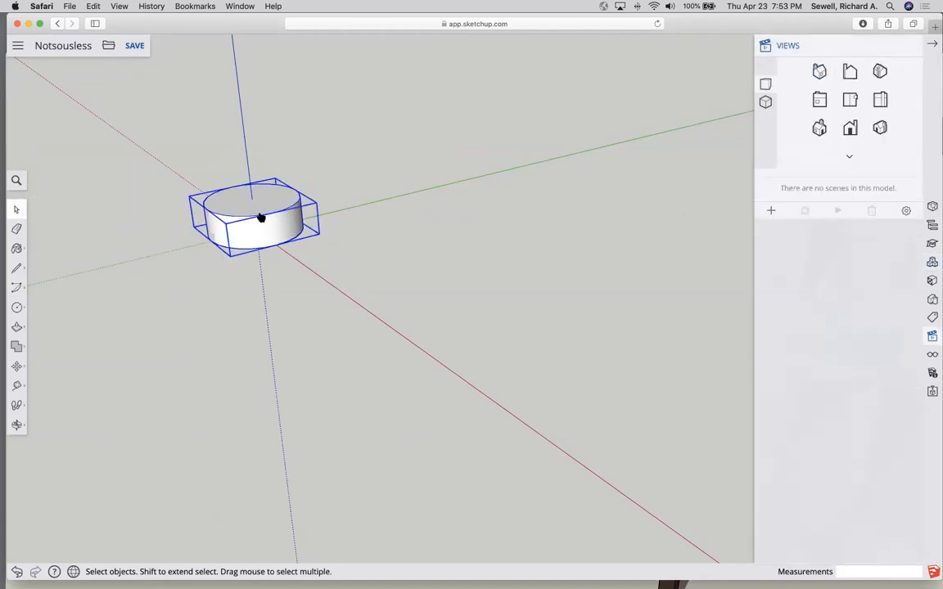
pyautogui.click(351, 318)
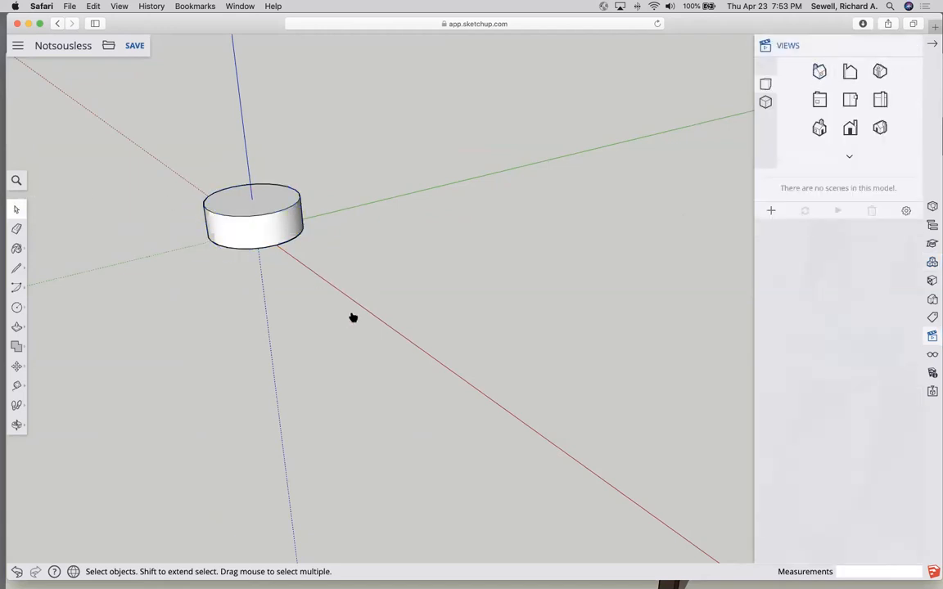
pyautogui.scroll(-5, 352, 317)
pyautogui.scroll(3, 460, 341)
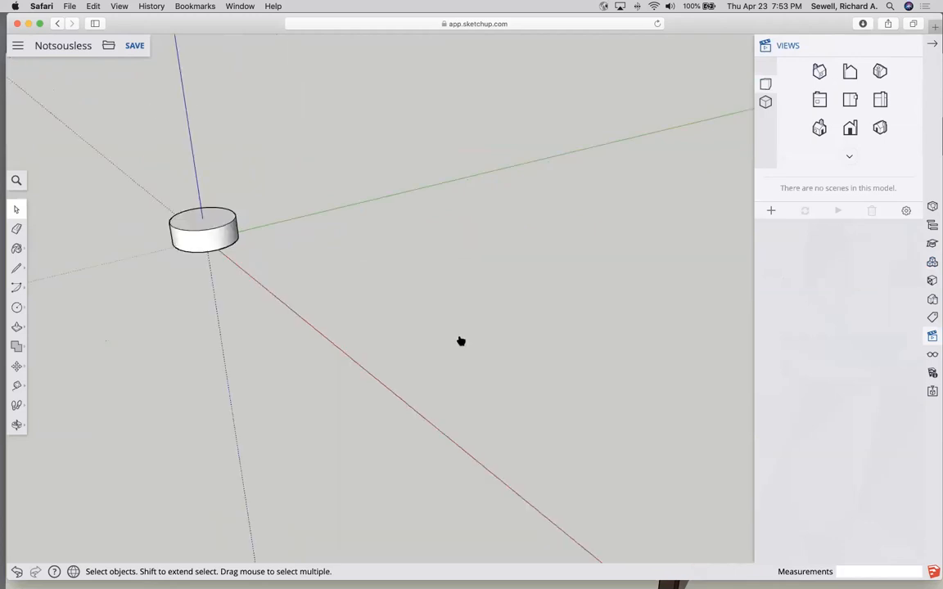
pyautogui.scroll(2, 461, 341)
pyautogui.click(931, 43)
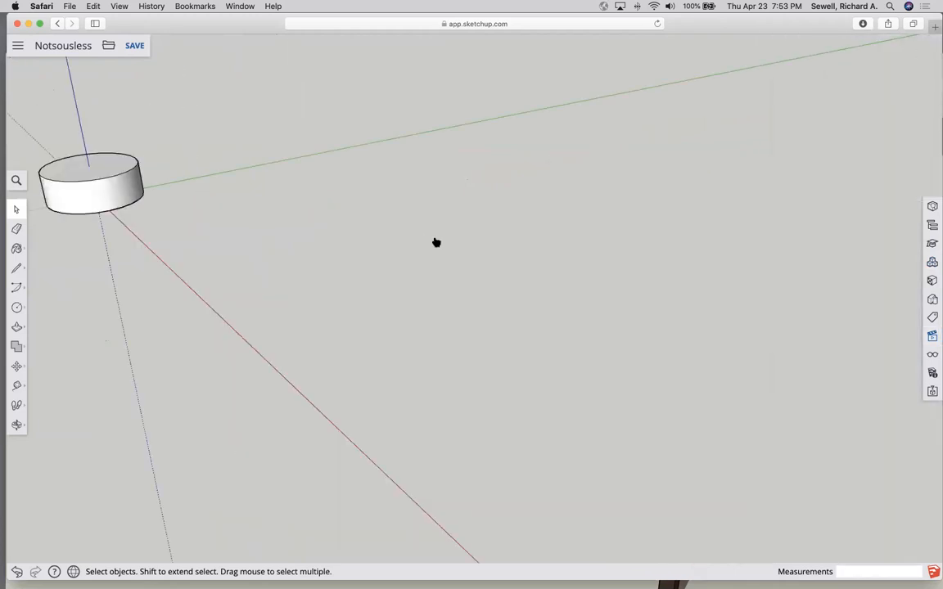
# Step: Move the cylinder component about 42' 8" out along the red axis and place a copy back near the origin
pyautogui.scroll(-3, 436, 242)
pyautogui.click(217, 200)
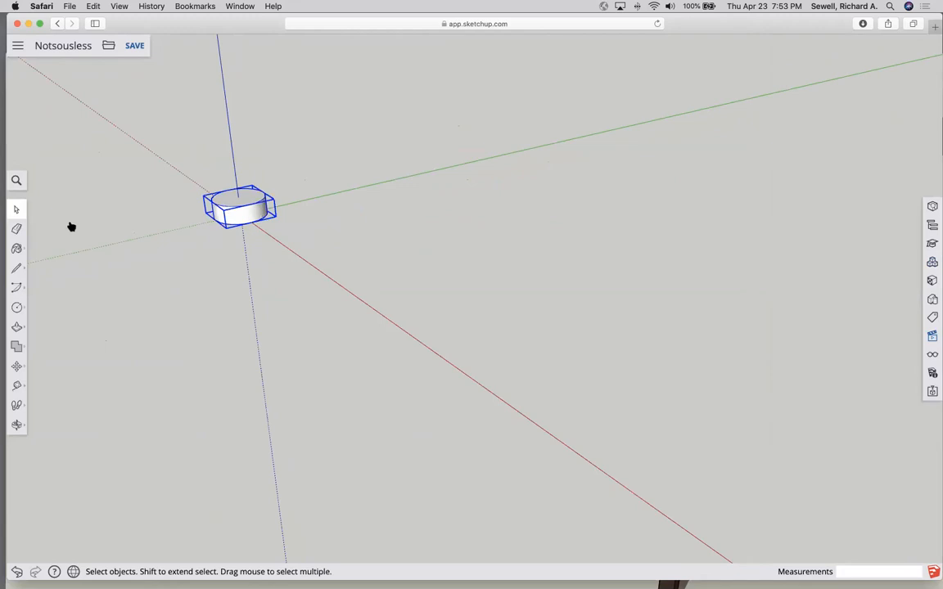
pyautogui.click(266, 228)
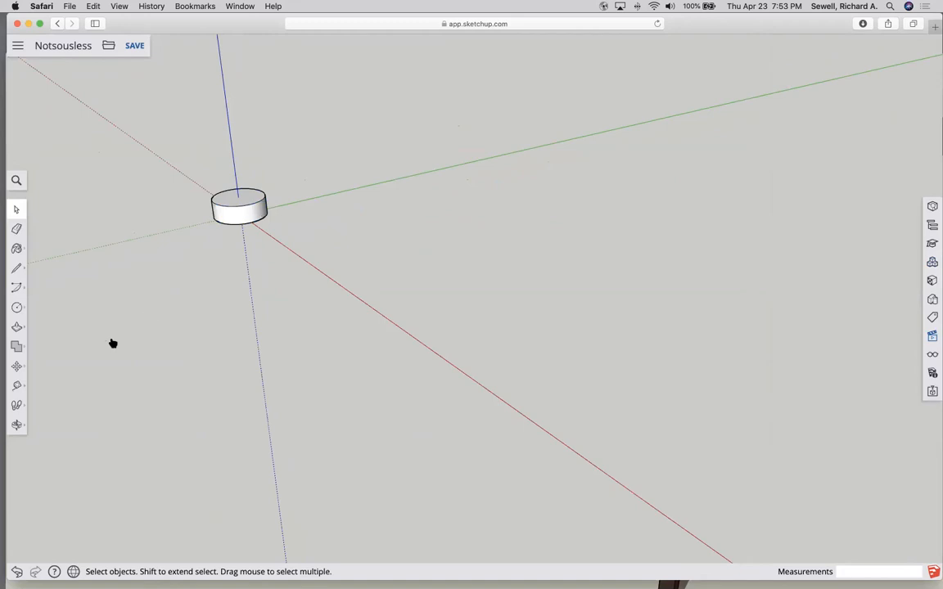
pyautogui.click(16, 366)
pyautogui.click(228, 221)
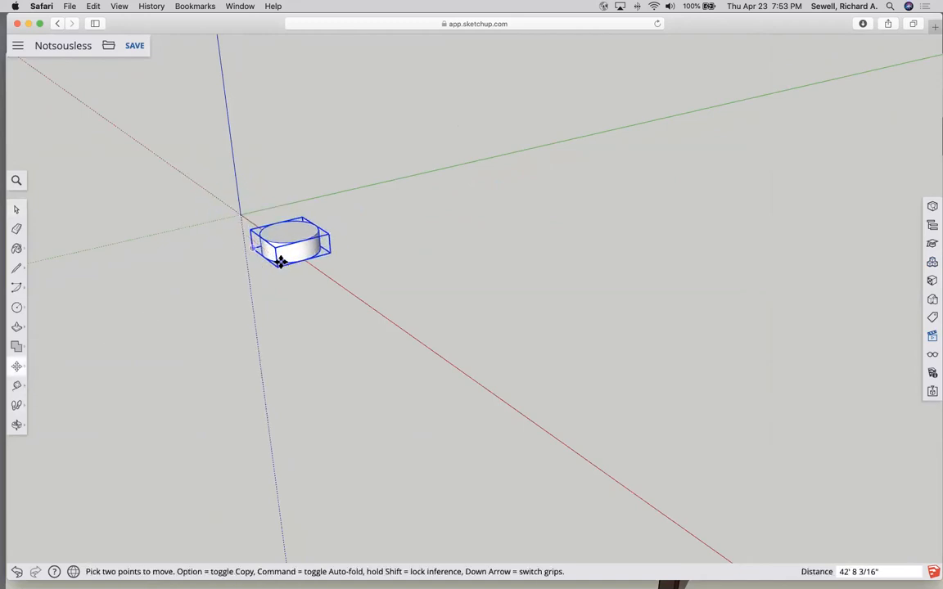
pyautogui.press('alt')
pyautogui.click(231, 225)
pyautogui.click(17, 209)
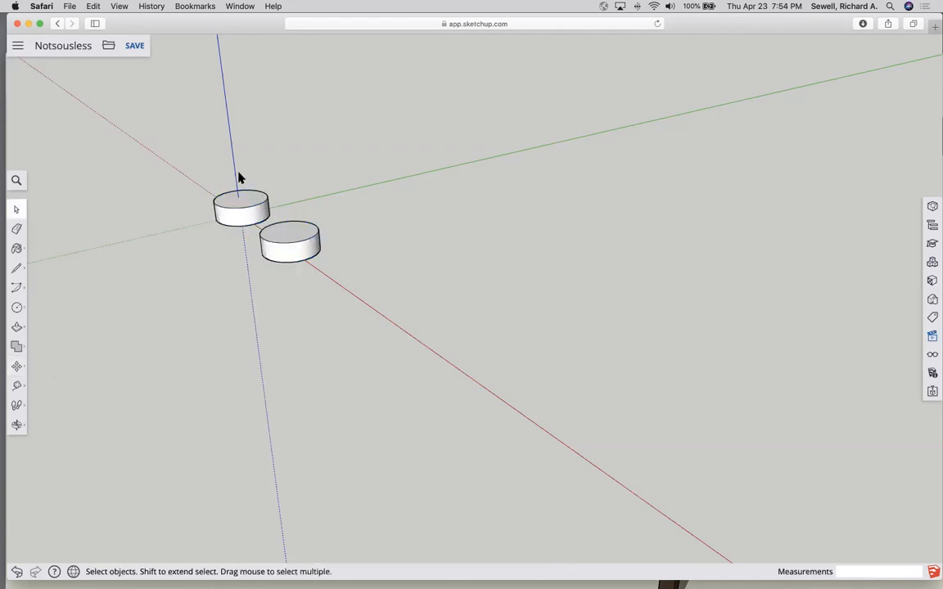
pyautogui.scroll(3, 240, 180)
pyautogui.scroll(2, 240, 181)
pyautogui.scroll(-5, 221, 269)
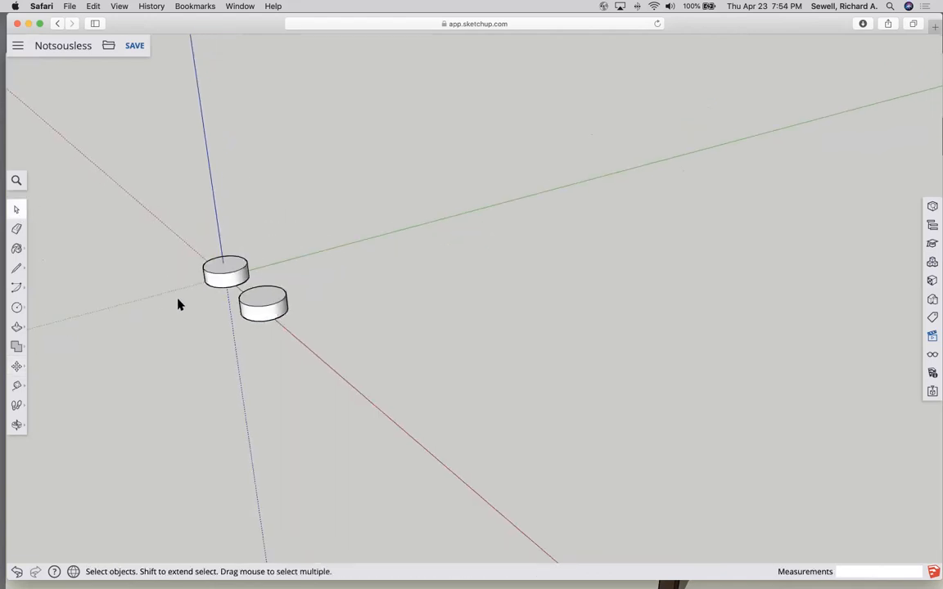
# Step: Edit the cylinder component near the origin and pull its top face up about 4' 7 5/16"
pyautogui.scroll(4, 175, 291)
pyautogui.click(272, 252)
pyautogui.click(404, 309)
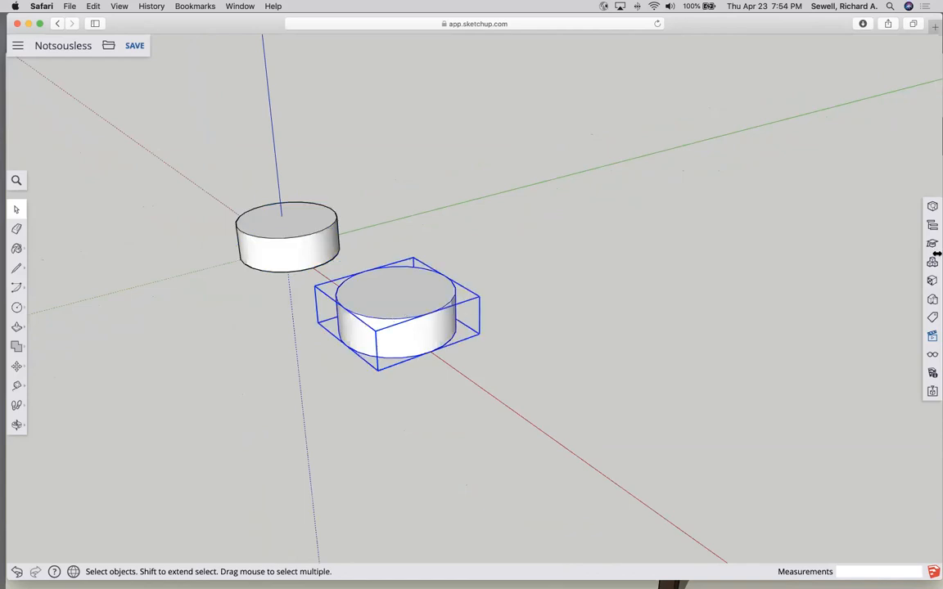
pyautogui.click(266, 216)
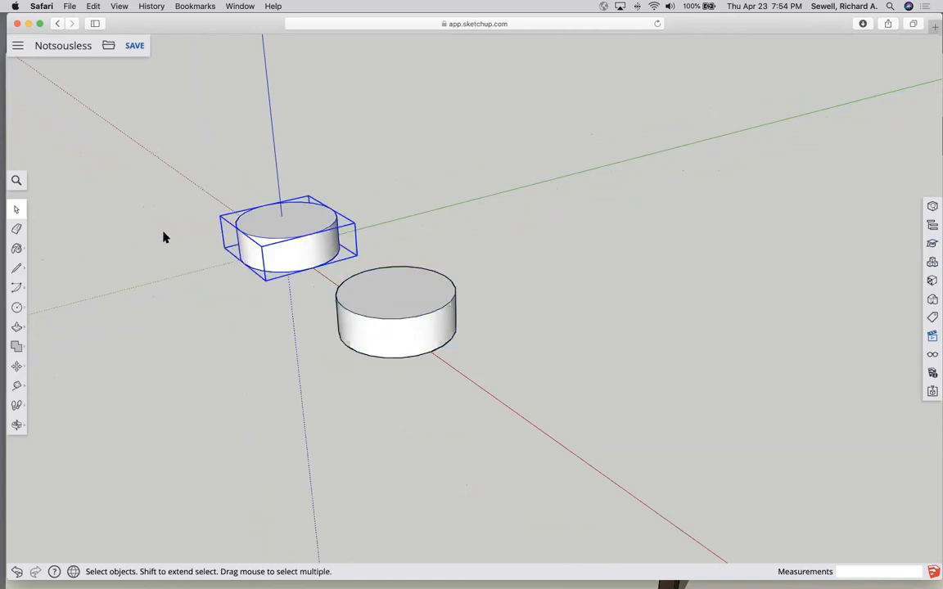
pyautogui.doubleClick(278, 207)
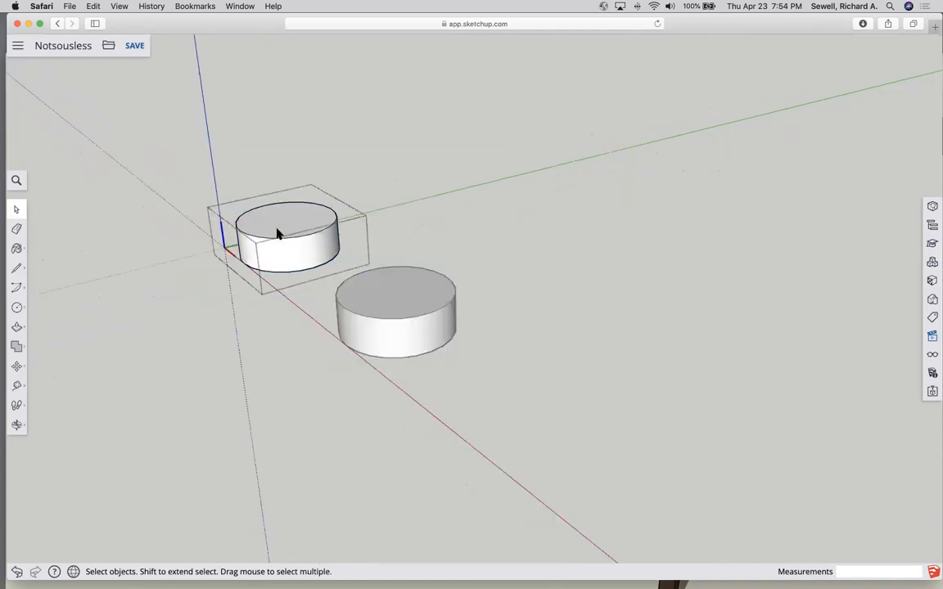
pyautogui.press('p')
pyautogui.moveTo(299, 218); pyautogui.dragTo(284, 201)
pyautogui.click(16, 209)
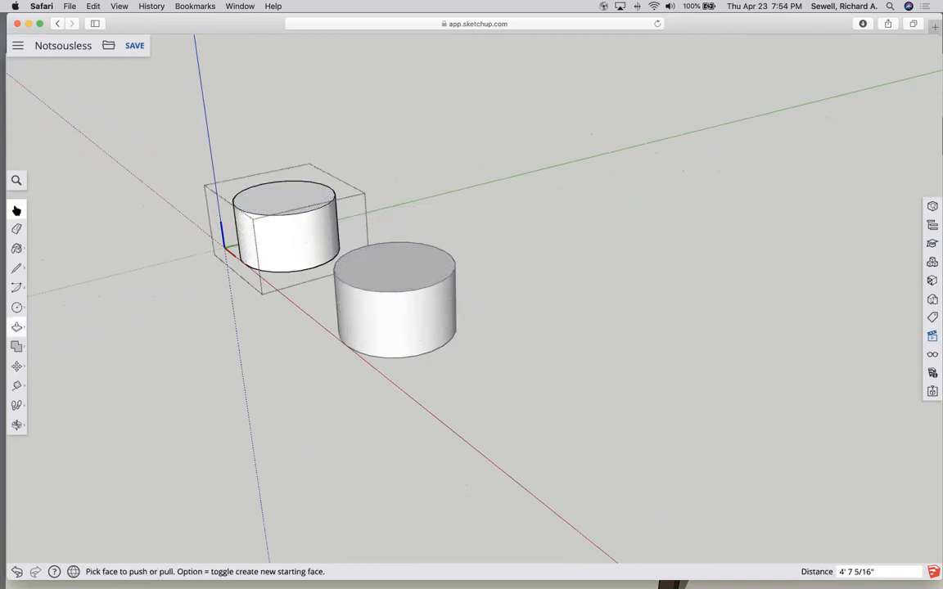
pyautogui.click(131, 221)
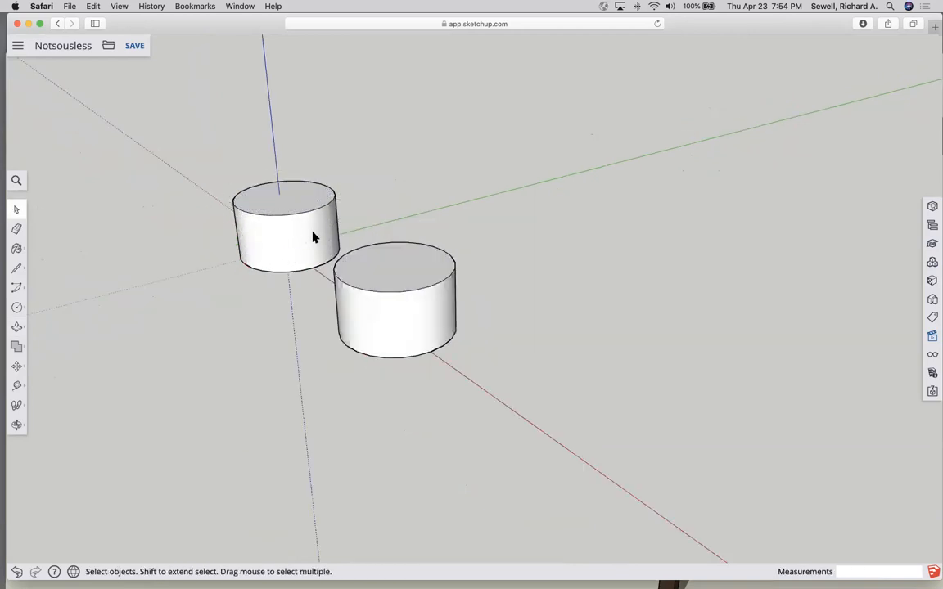
# Step: Examine the Circle entry among the in-model components and compare its two cylinder instances in the model
pyautogui.click(932, 262)
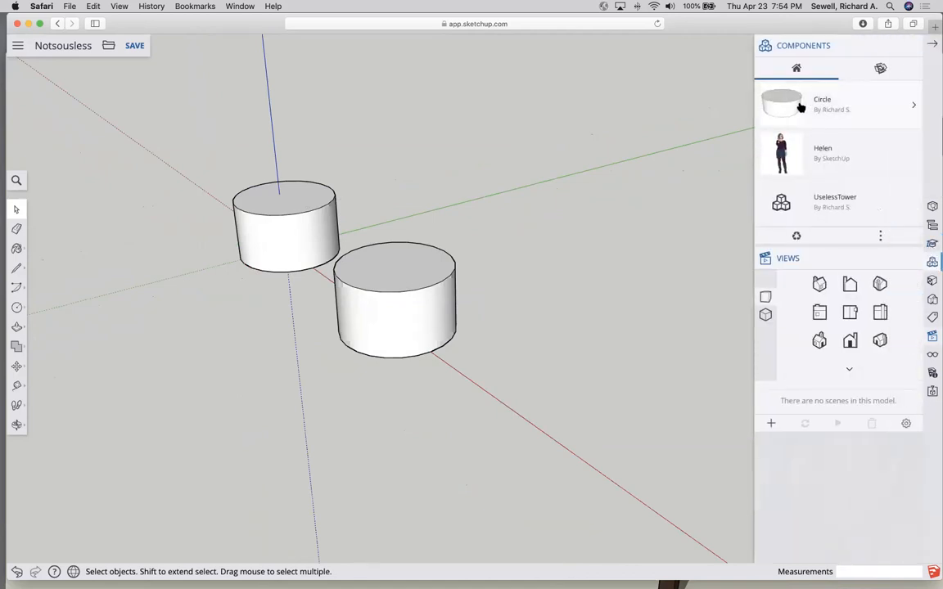
pyautogui.click(414, 282)
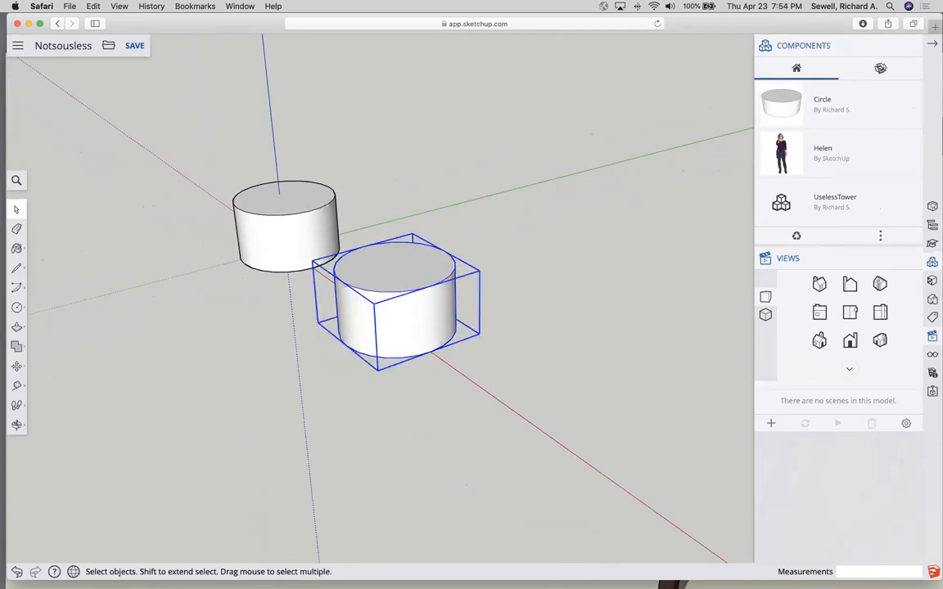
pyautogui.click(282, 209)
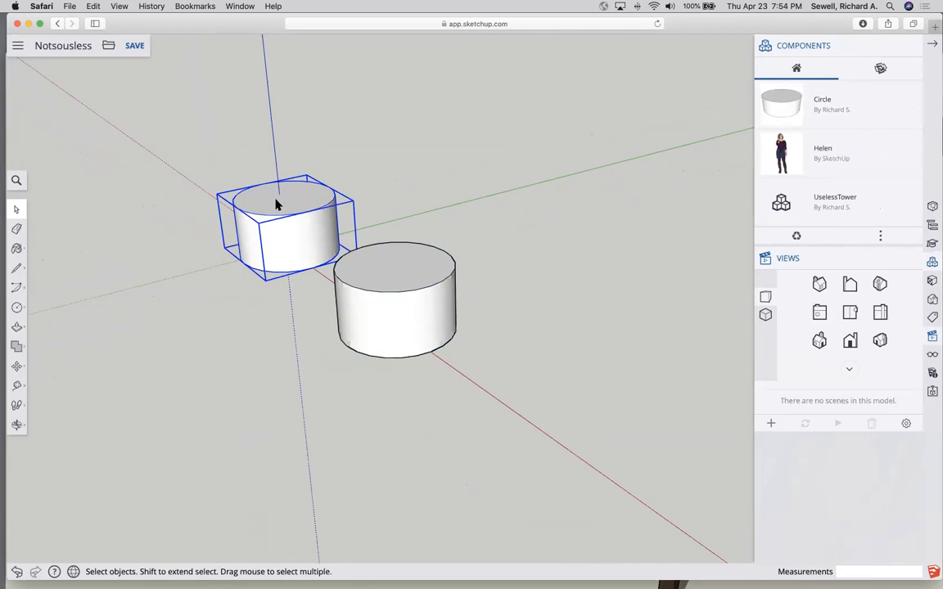
pyautogui.click(364, 258)
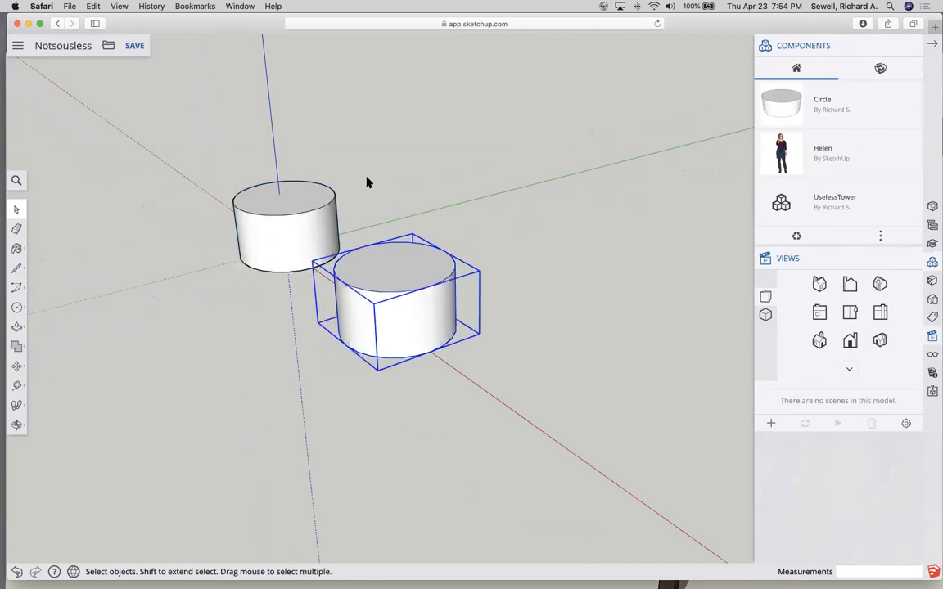
pyautogui.click(17, 228)
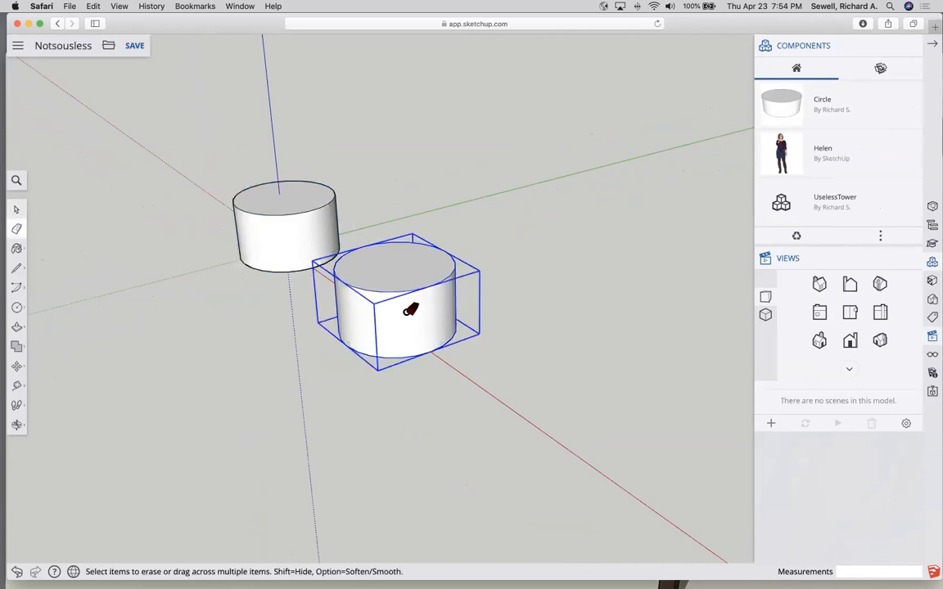
pyautogui.click(16, 209)
pyautogui.doubleClick(373, 275)
pyautogui.press('Escape')
pyautogui.click(272, 198)
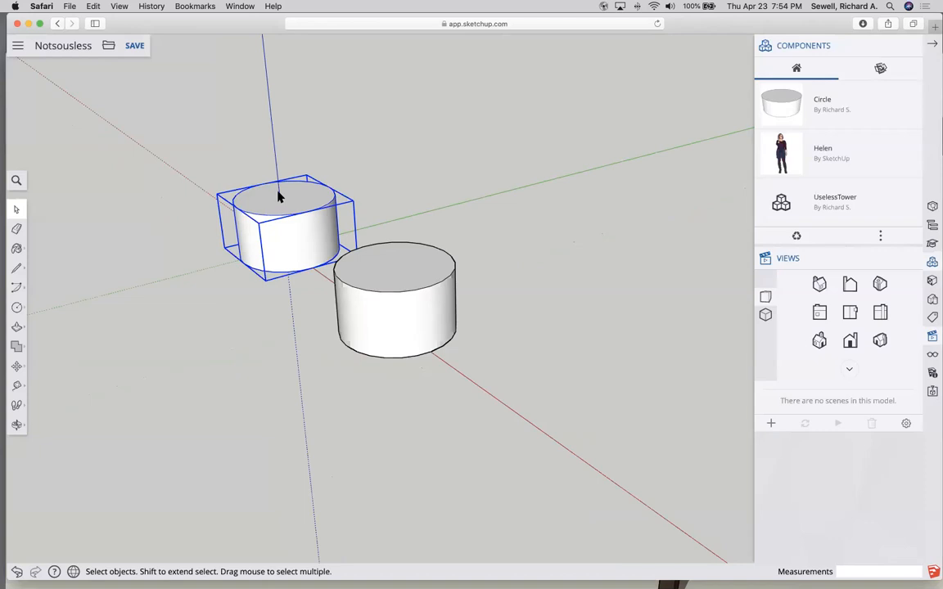
pyautogui.click(927, 44)
pyautogui.click(524, 243)
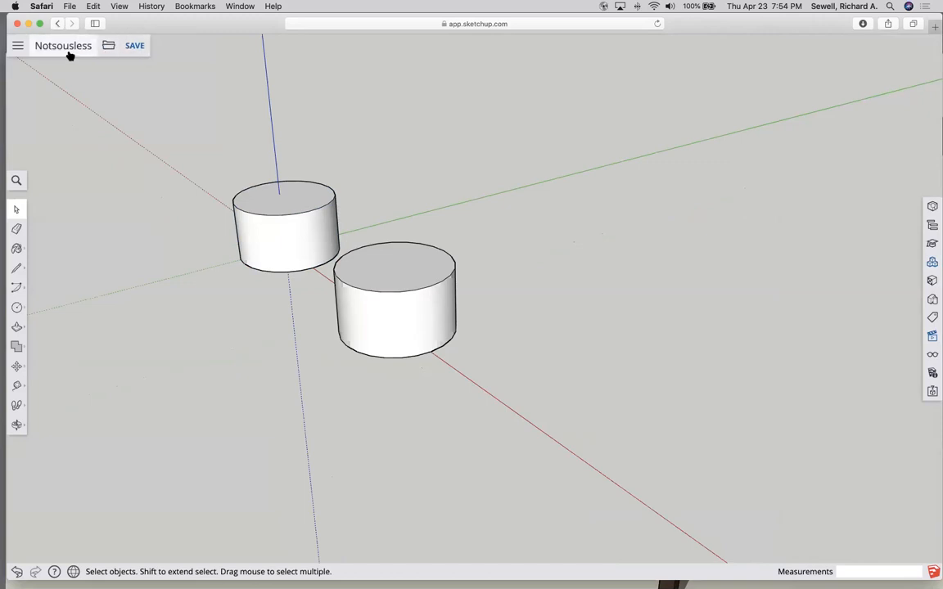
# Step: Save the Notsousless model
pyautogui.click(134, 46)
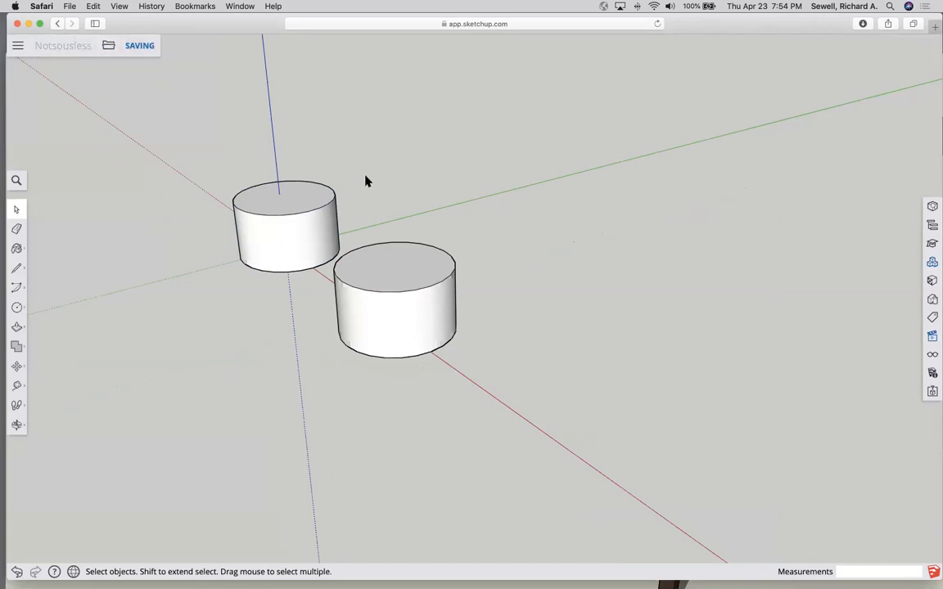
pyautogui.click(275, 227)
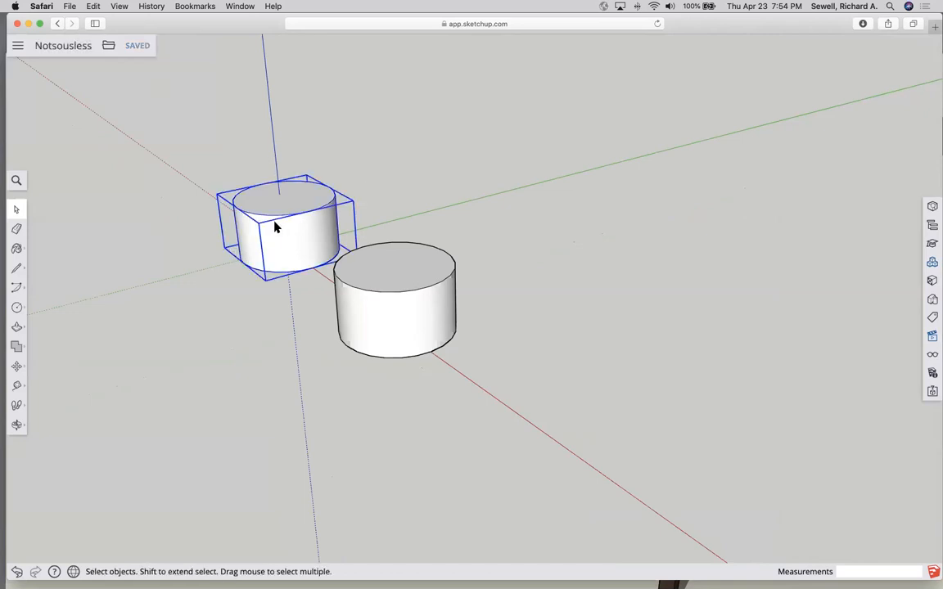
pyautogui.click(391, 297)
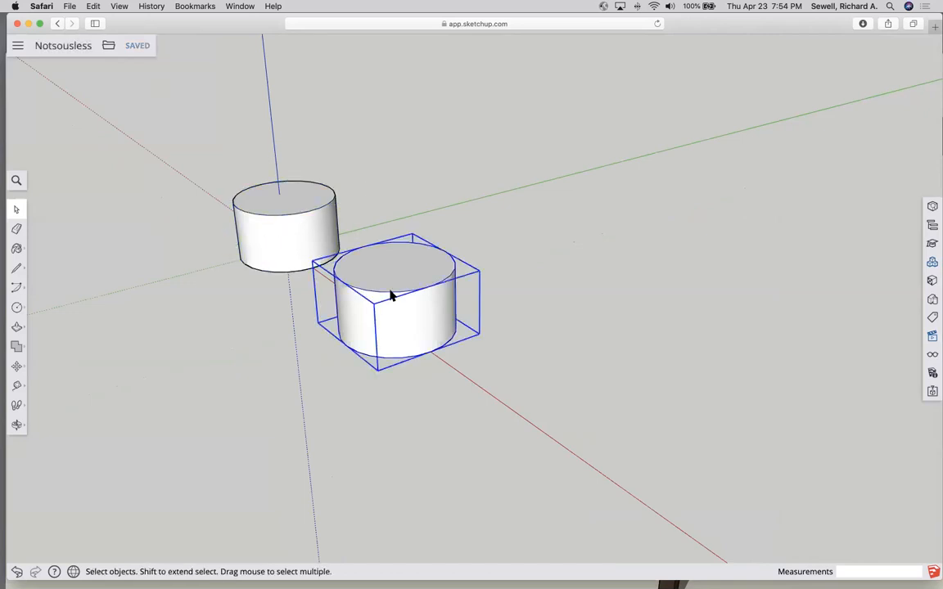
pyautogui.click(42, 47)
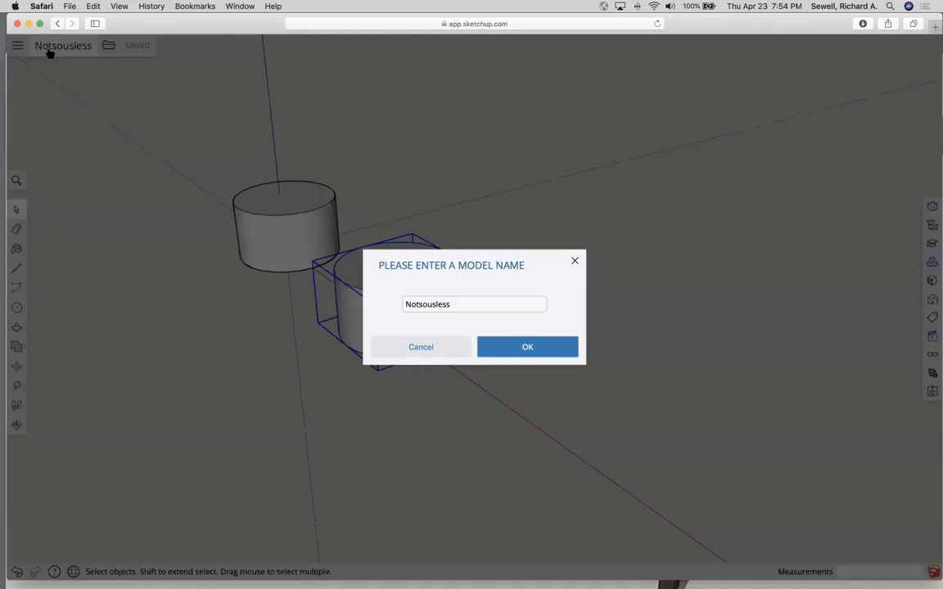
pyautogui.click(421, 348)
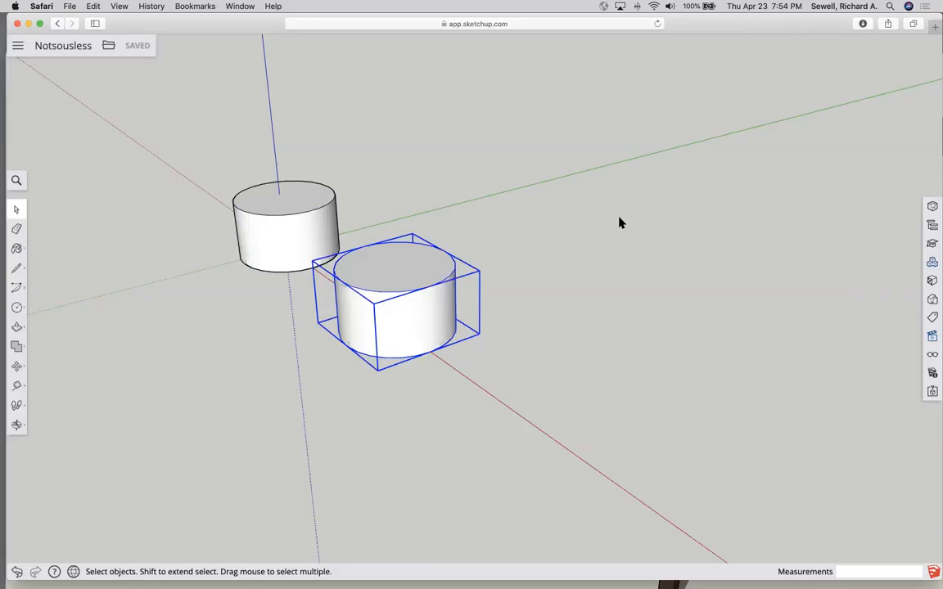
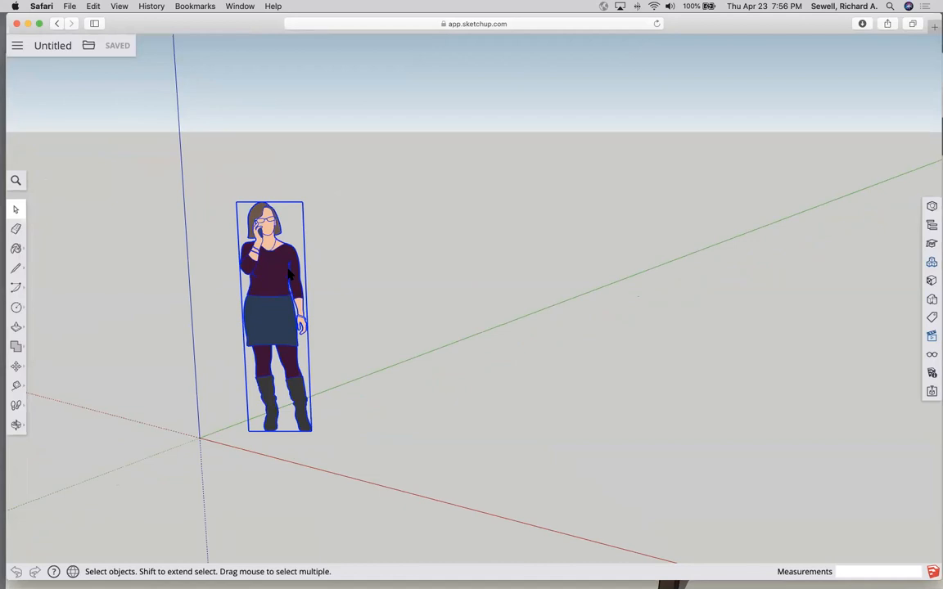
# Step: Erase the standing figure from the new Untitled model
pyautogui.scroll(6, 284, 273)
pyautogui.scroll(-3, 284, 273)
pyautogui.scroll(-2, 162, 331)
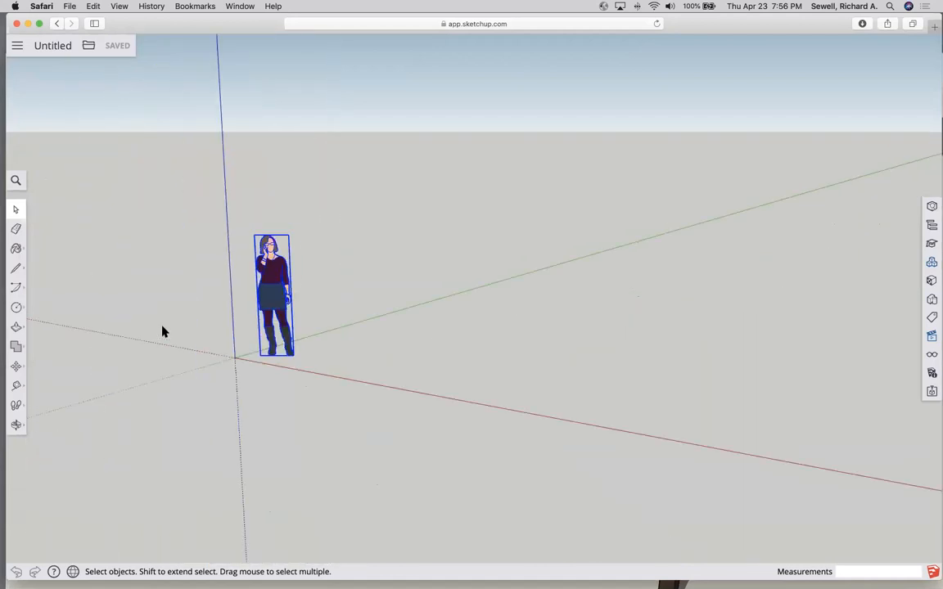
pyautogui.scroll(5, 162, 332)
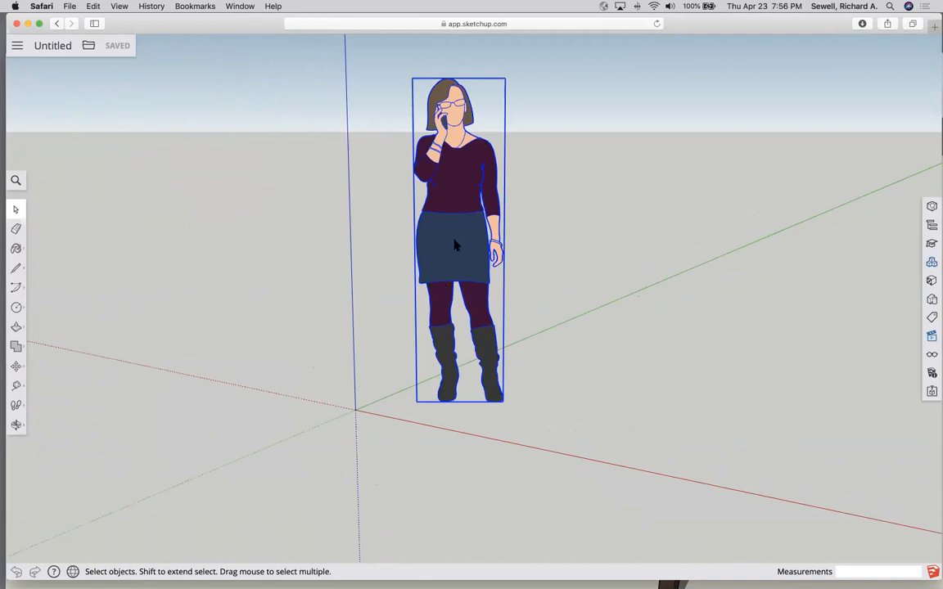
pyautogui.rightClick(455, 243)
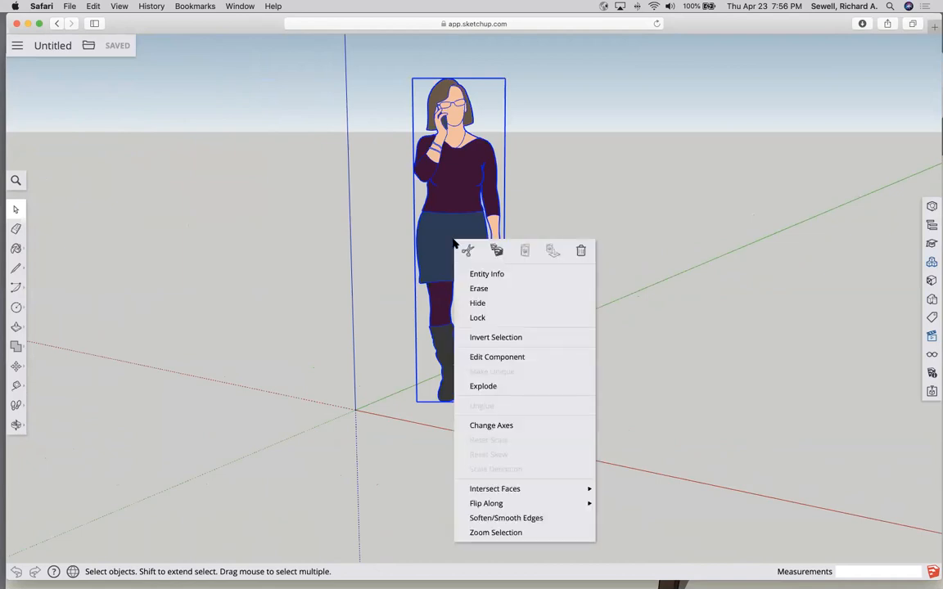
pyautogui.click(482, 288)
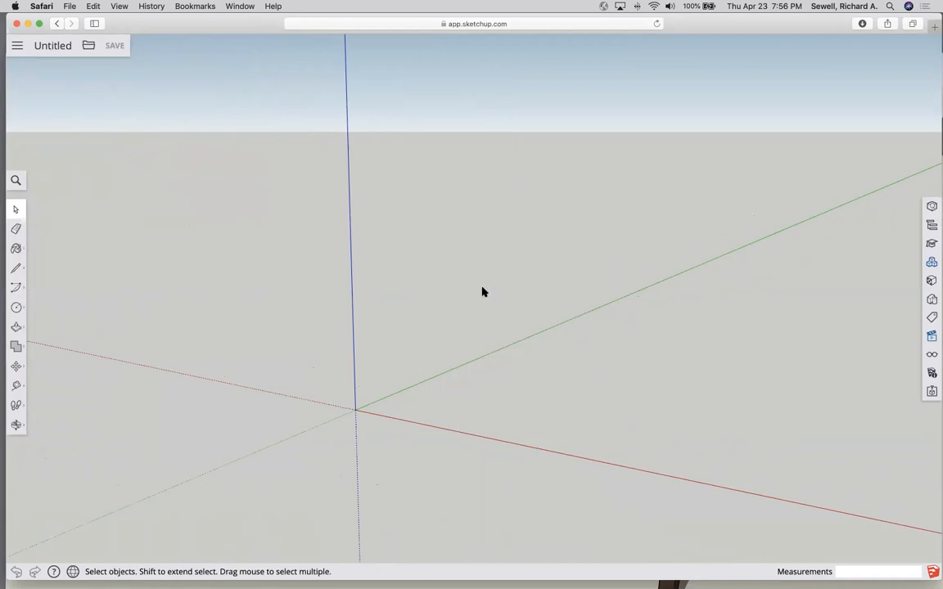
# Step: Draw a rectangle about 1' 3 5/16" by 1' 11 1/16" from the origin and pull it up about 1' 5/8"
pyautogui.click(15, 310)
pyautogui.click(45, 266)
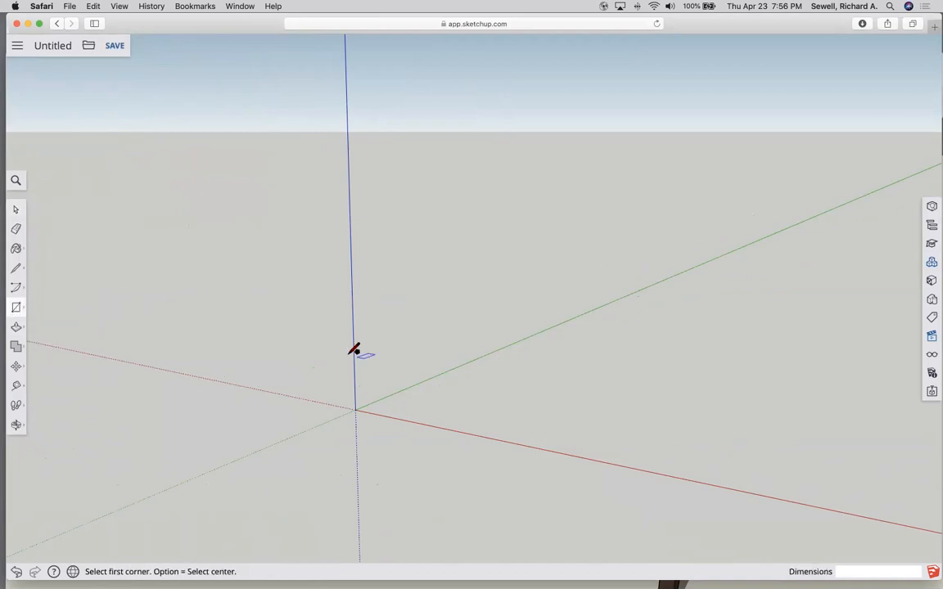
pyautogui.click(355, 409)
pyautogui.click(484, 390)
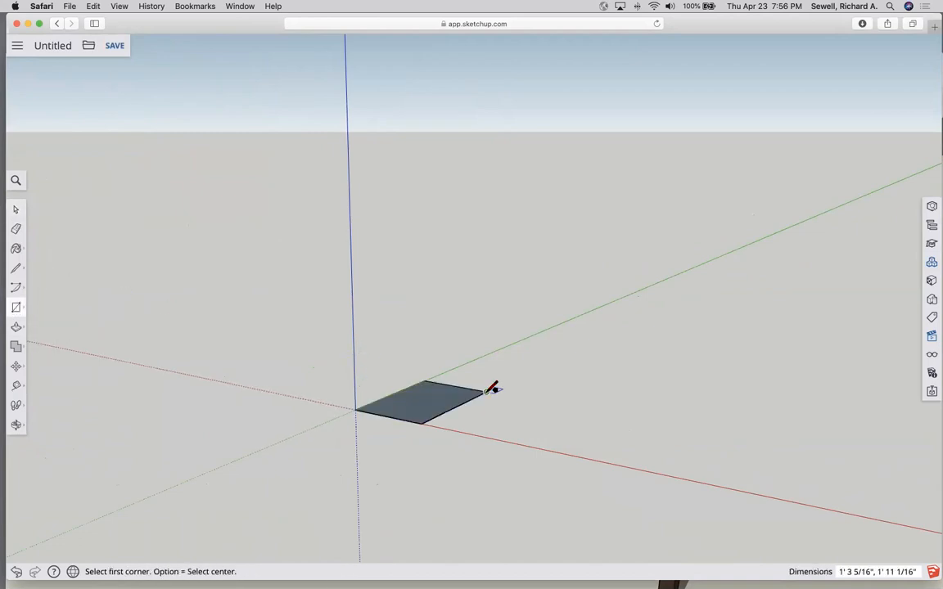
pyautogui.click(18, 327)
pyautogui.moveTo(446, 389); pyautogui.dragTo(434, 332)
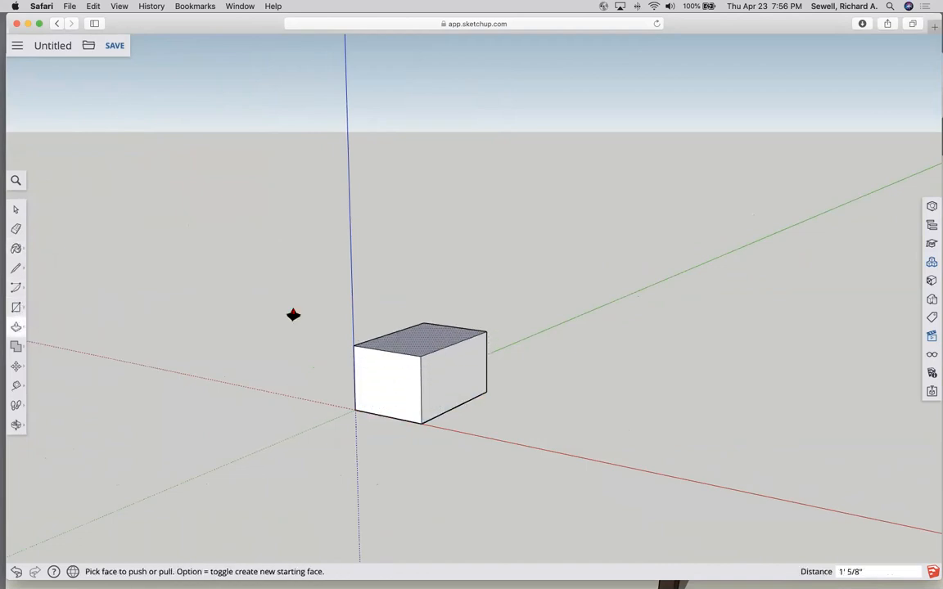
# Step: Examine the box's ungrouped geometry by selecting it as a whole and picking its parts separately
pyautogui.click(17, 209)
pyautogui.moveTo(297, 267); pyautogui.dragTo(609, 479)
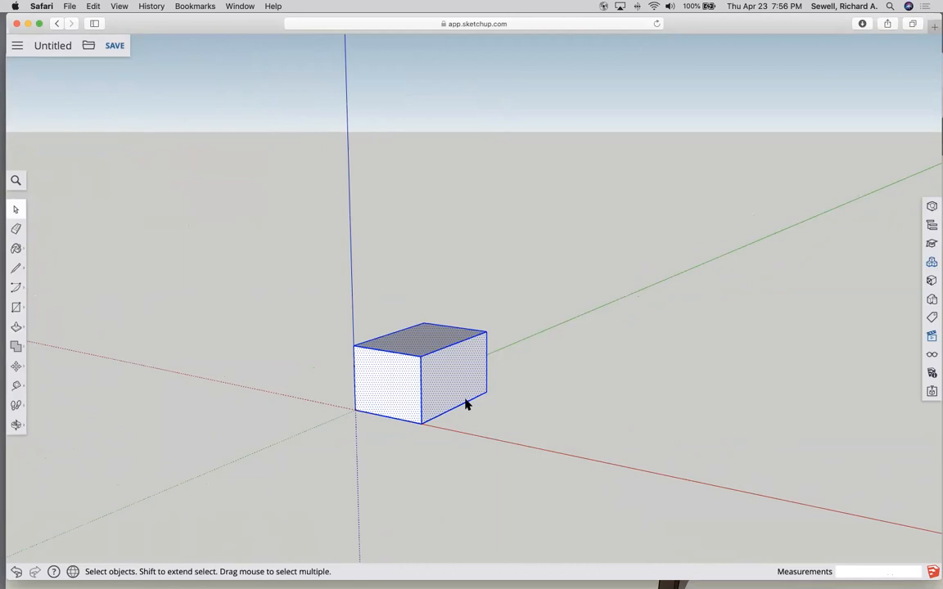
pyautogui.rightClick(450, 393)
pyautogui.click(324, 288)
pyautogui.click(440, 381)
pyautogui.click(421, 342)
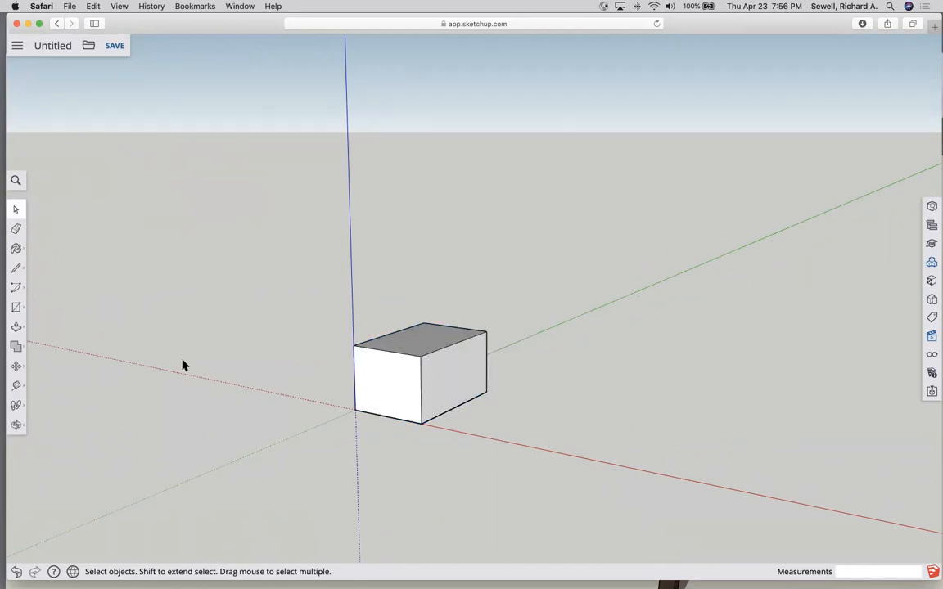
# Step: Try shifting the box's front face along the red axis, and stretch the box outward by moving its side along that axis
pyautogui.click(16, 366)
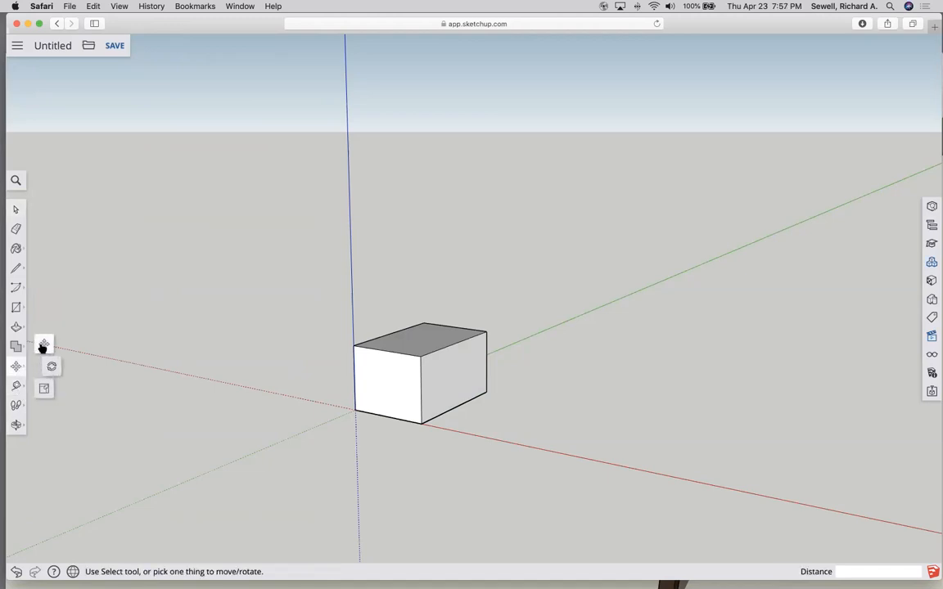
pyautogui.click(381, 395)
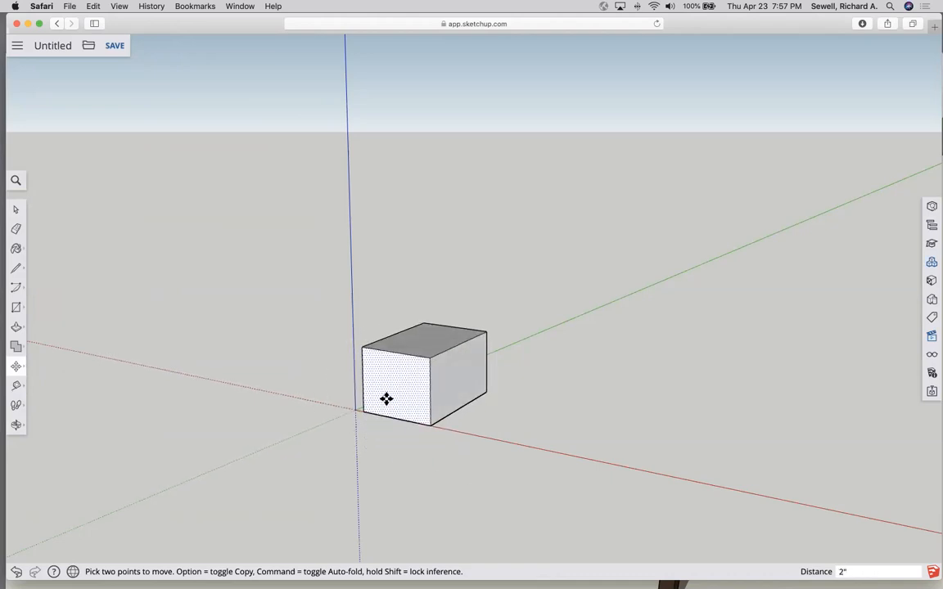
pyautogui.click(381, 400)
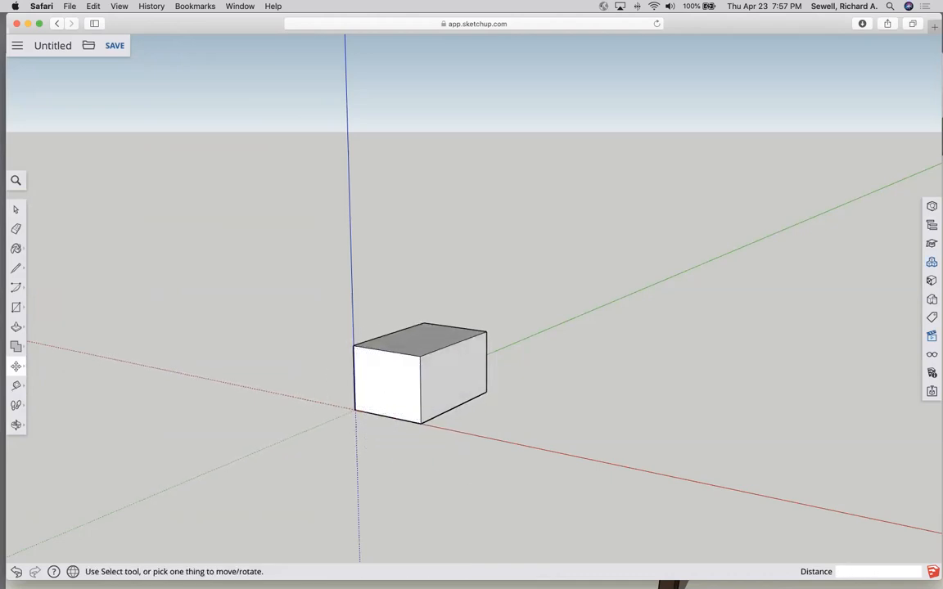
pyautogui.click(461, 405)
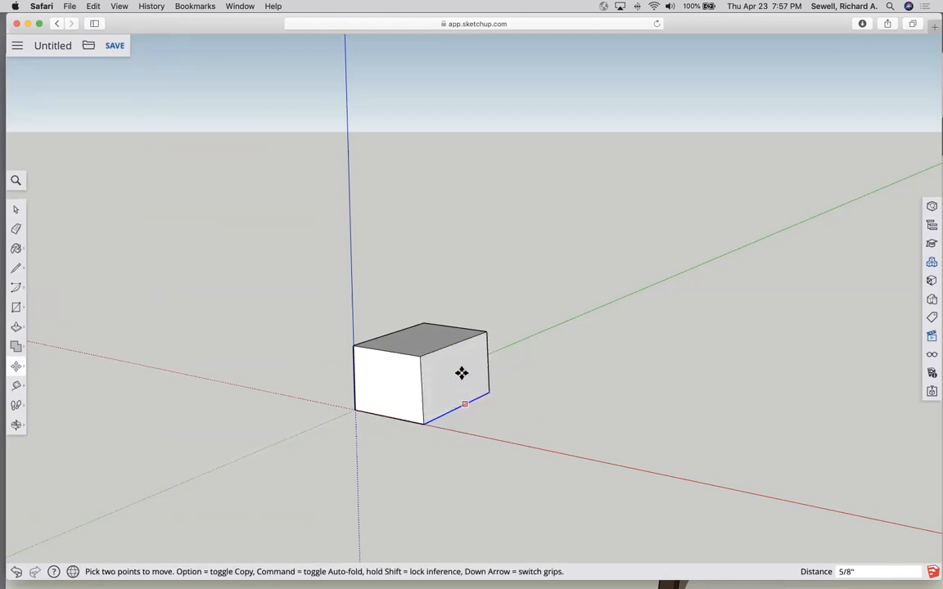
pyautogui.click(484, 378)
# Step: Move the box's near upper corner about 6 1/2" so that the adjoining faces fold
pyautogui.click(440, 360)
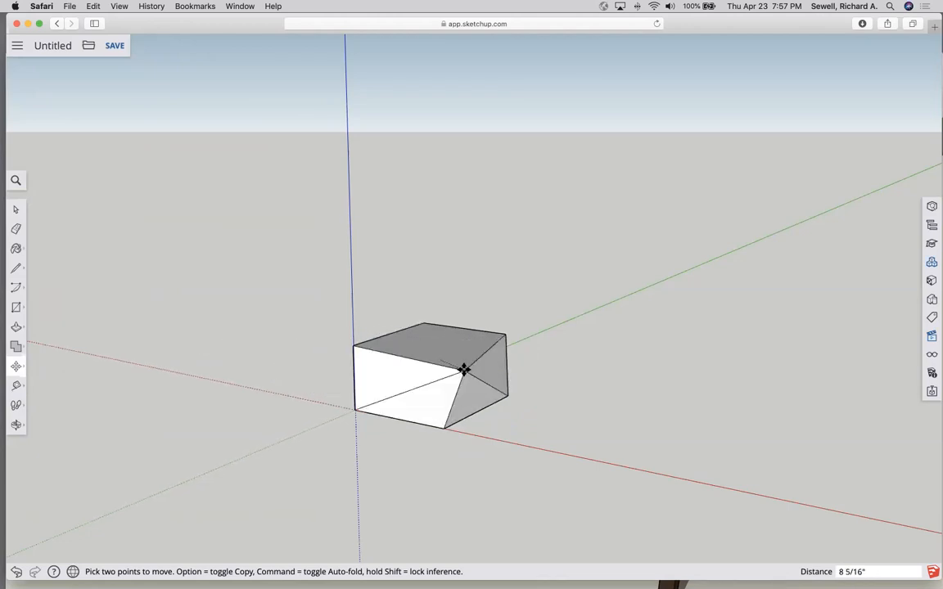
pyautogui.press('Escape')
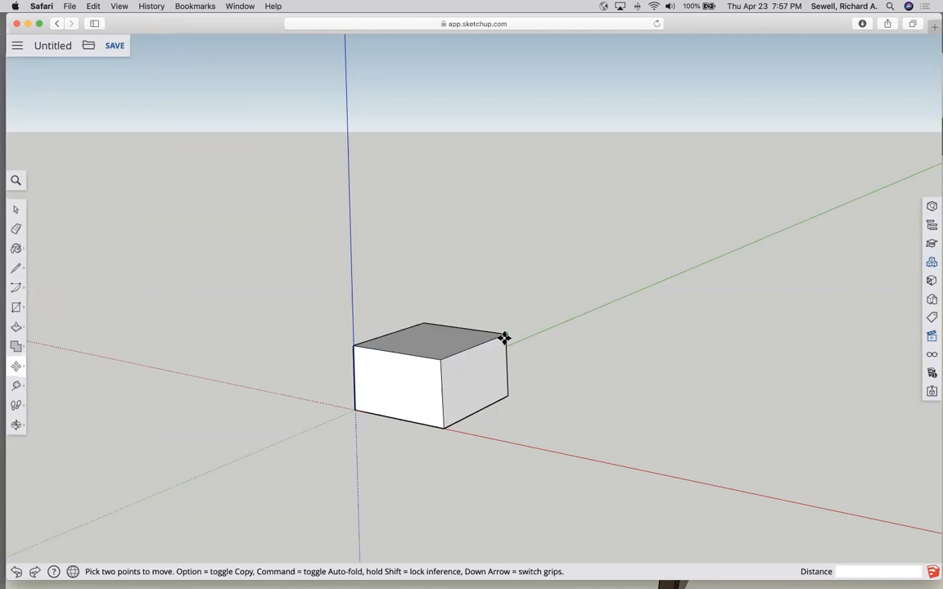
pyautogui.click(440, 360)
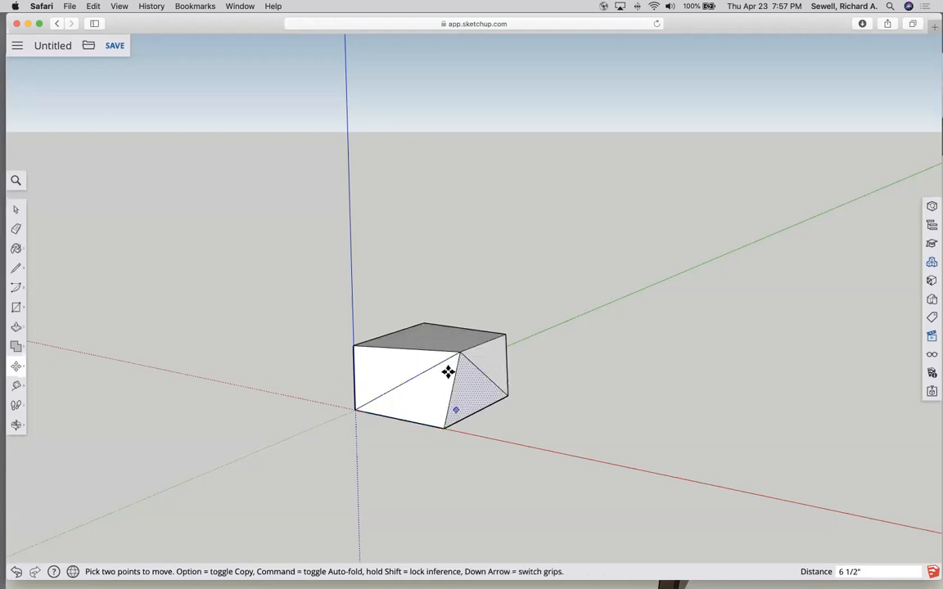
pyautogui.click(461, 354)
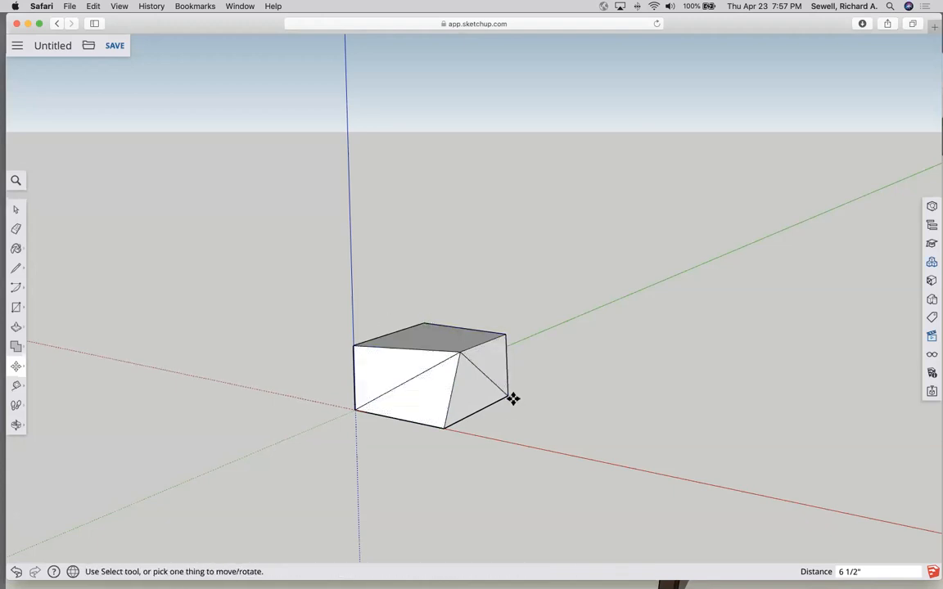
# Step: Select the entire folded box with all its connected faces and edges and move it by its lower near corner
pyautogui.click(16, 423)
pyautogui.moveTo(389, 421); pyautogui.dragTo(469, 496)
pyautogui.click(17, 210)
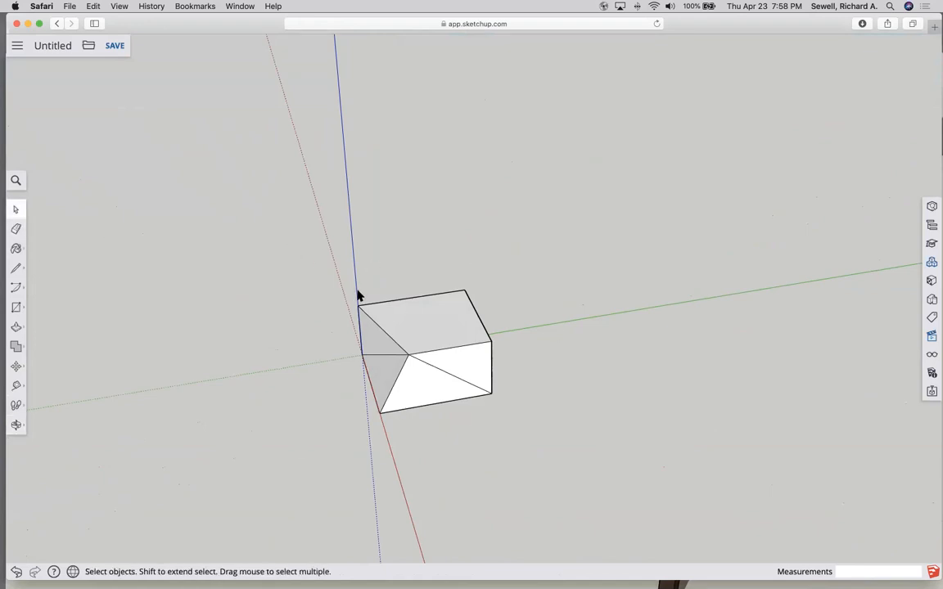
pyautogui.moveTo(427, 368); pyautogui.dragTo(633, 475)
pyautogui.scroll(1, 476, 397)
pyautogui.tripleClick(423, 336)
pyautogui.click(16, 366)
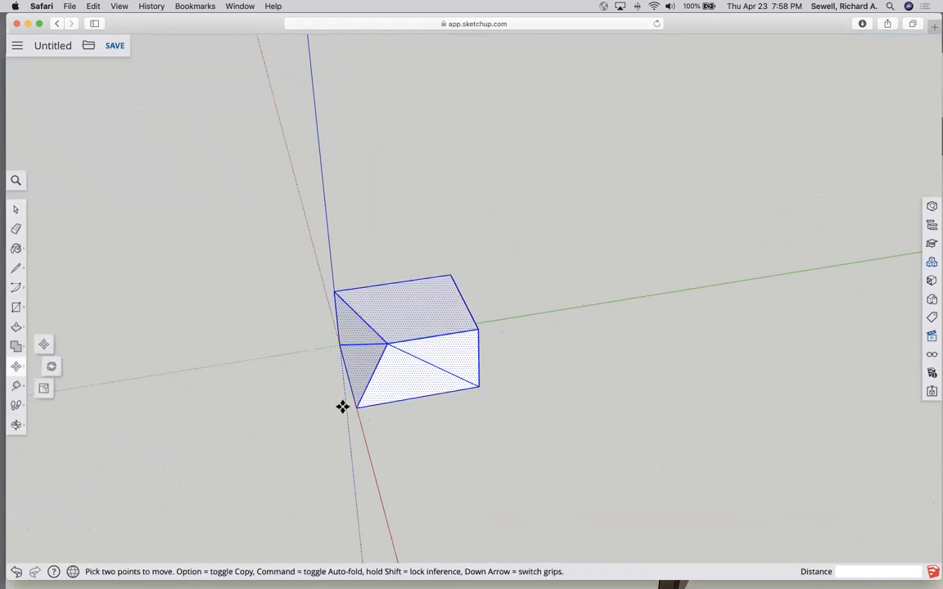
pyautogui.click(354, 407)
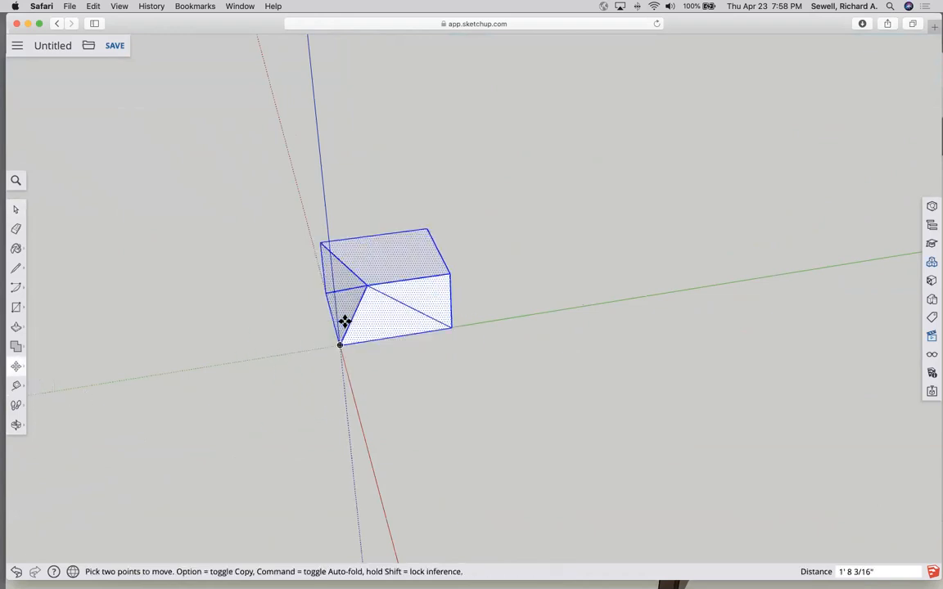
# Step: Make the whole folded box a component with the definition name Component#1 and Glue to set to None
pyautogui.click(15, 209)
pyautogui.moveTo(433, 375); pyautogui.dragTo(289, 262)
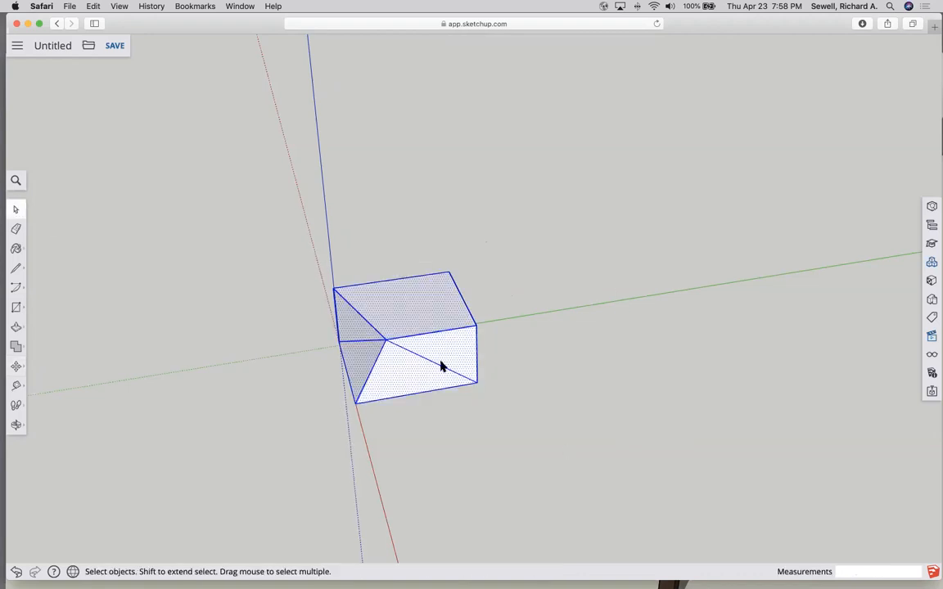
pyautogui.rightClick(409, 315)
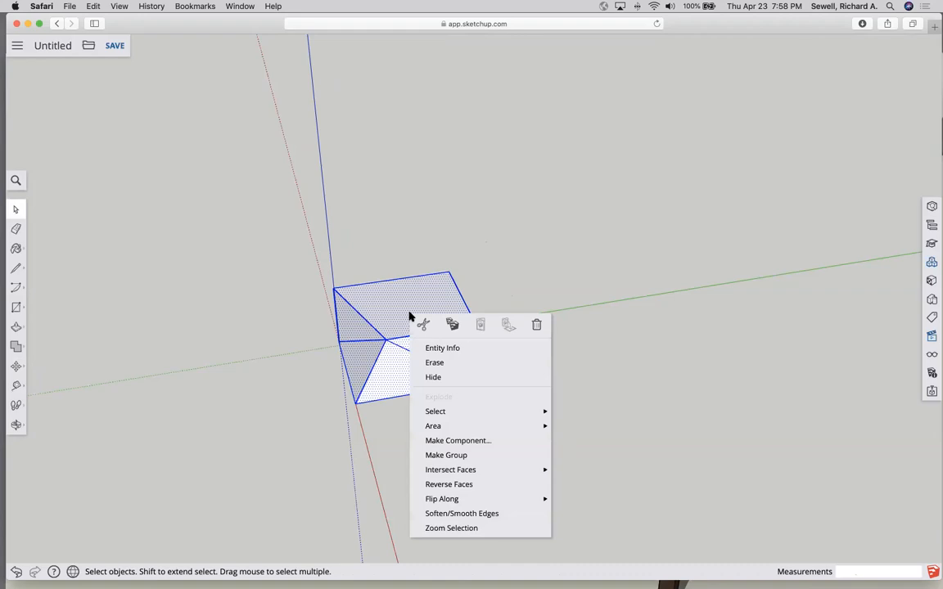
pyautogui.click(455, 442)
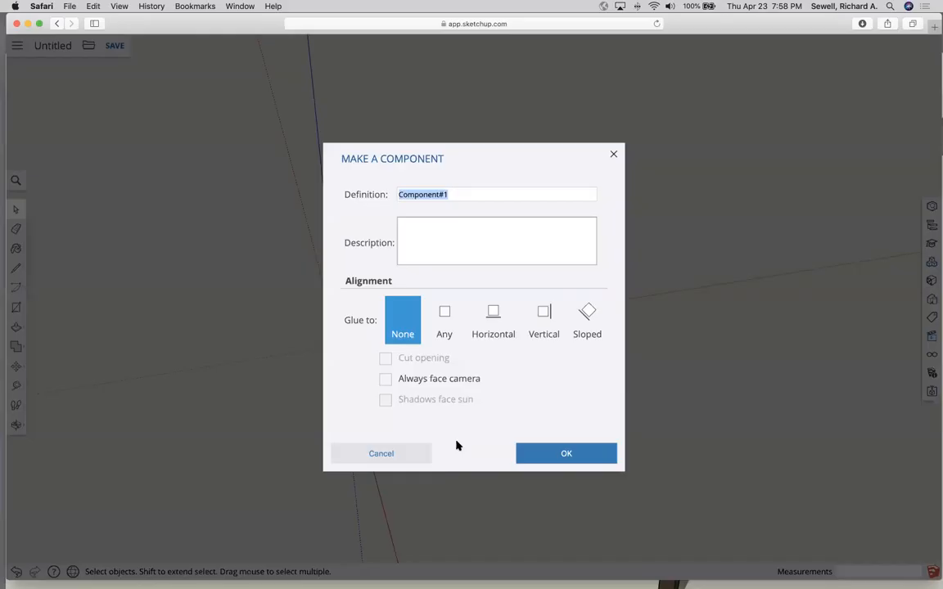
pyautogui.click(551, 454)
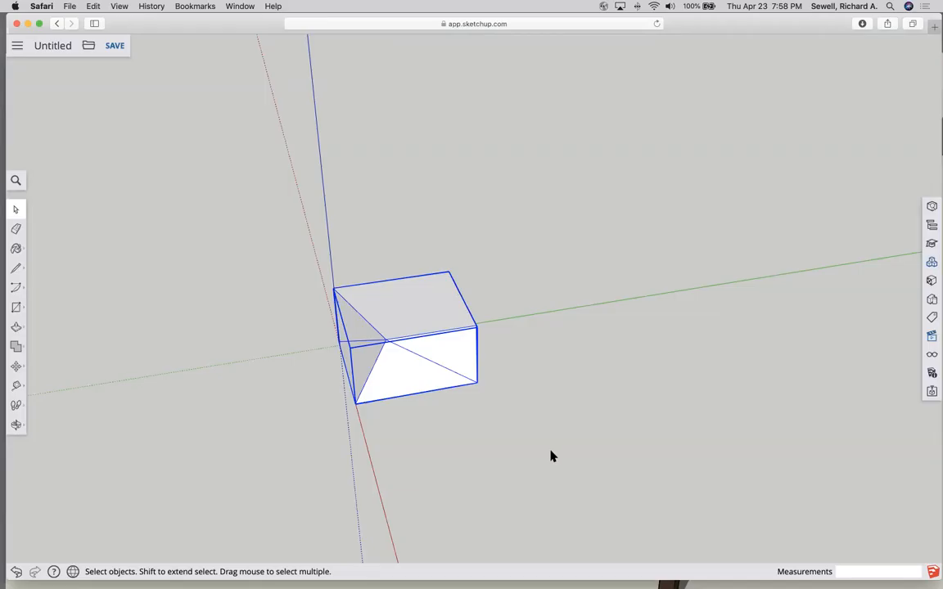
# Step: Move the component as one object by points on its faces, shifting it a short distance away from the origin
pyautogui.click(15, 368)
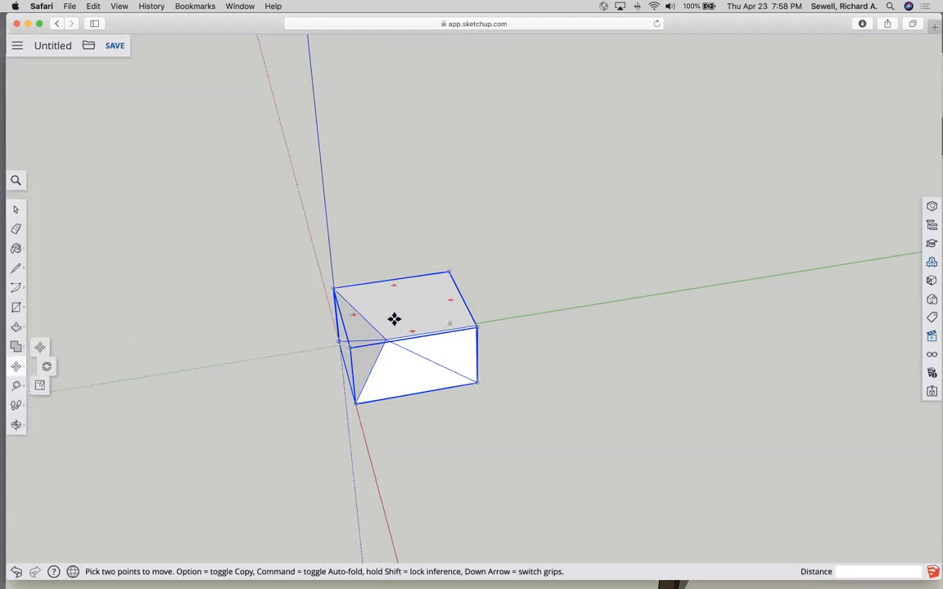
pyautogui.click(394, 318)
pyautogui.click(389, 313)
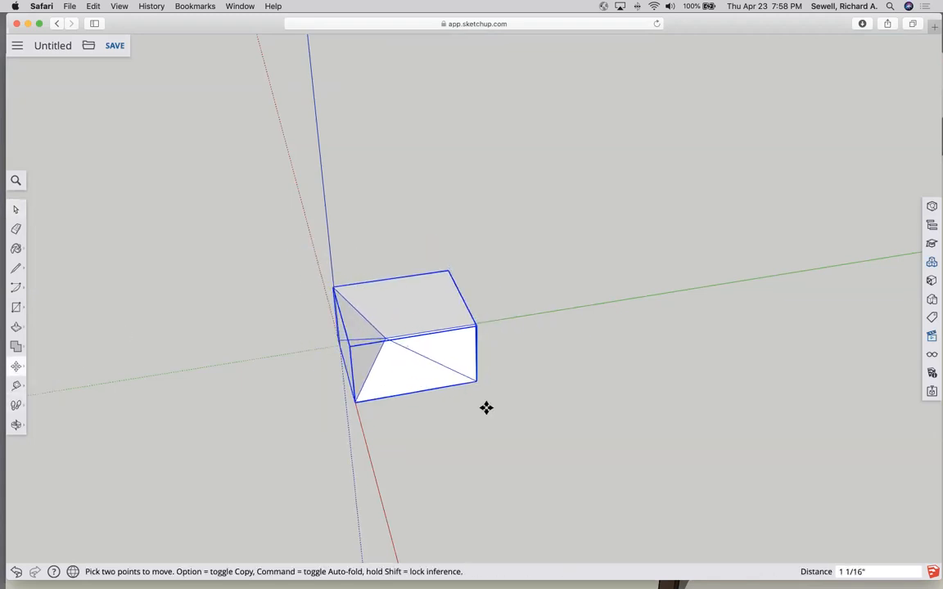
pyautogui.click(401, 337)
pyautogui.click(390, 360)
pyautogui.click(391, 299)
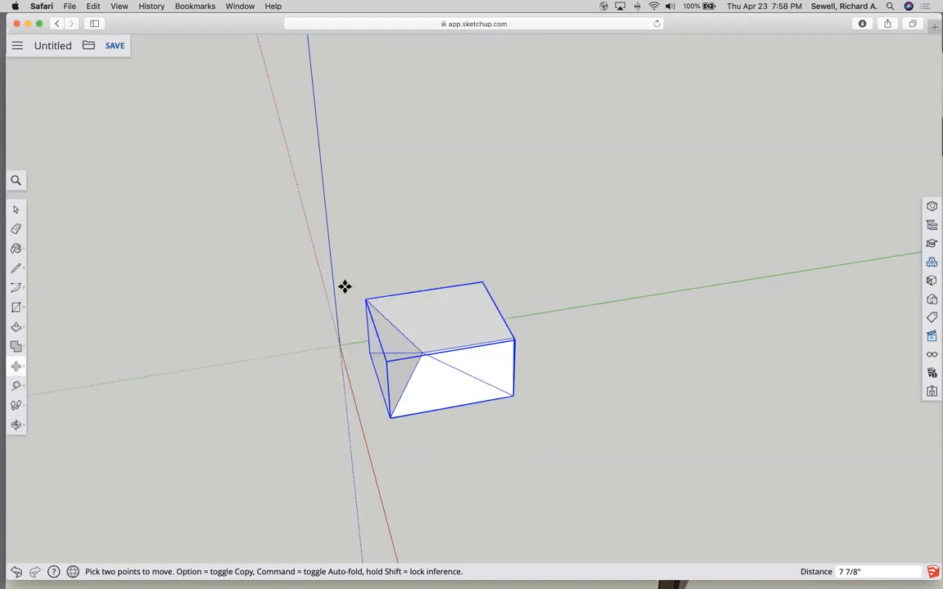
pyautogui.click(418, 293)
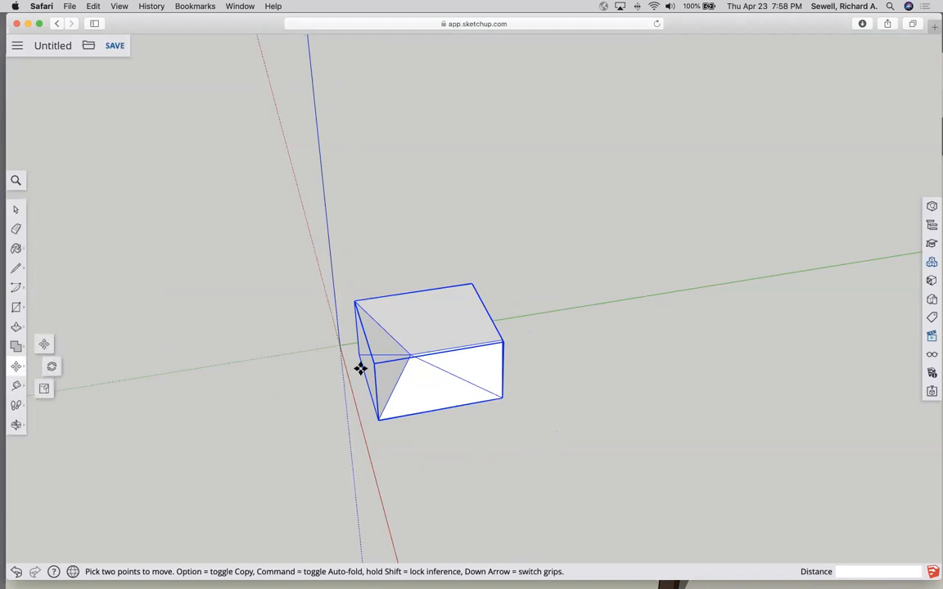
# Step: Move the component by its lower near corner and along the axis directions, ending with a move of about 12' 4 3/4"
pyautogui.click(381, 417)
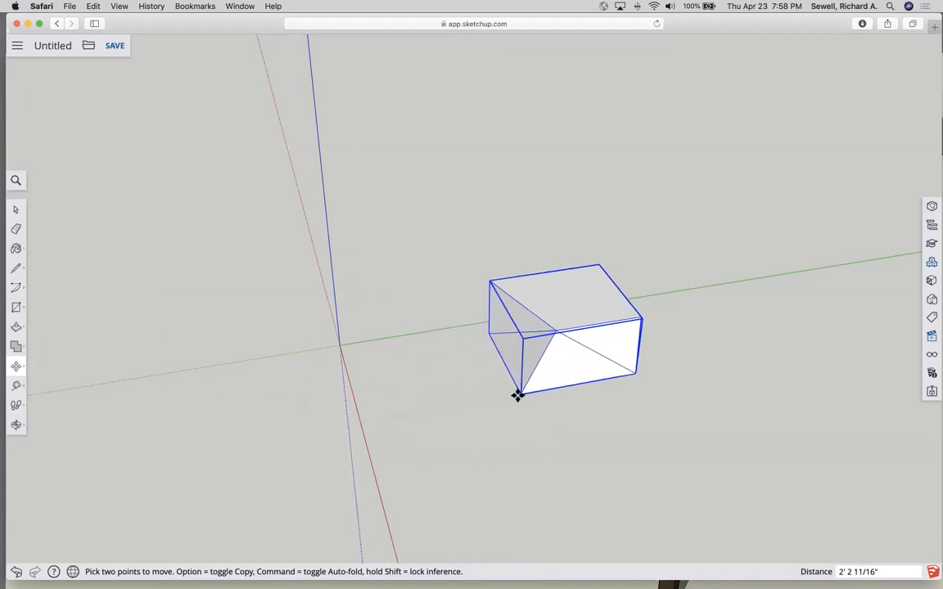
pyautogui.click(482, 398)
pyautogui.click(456, 338)
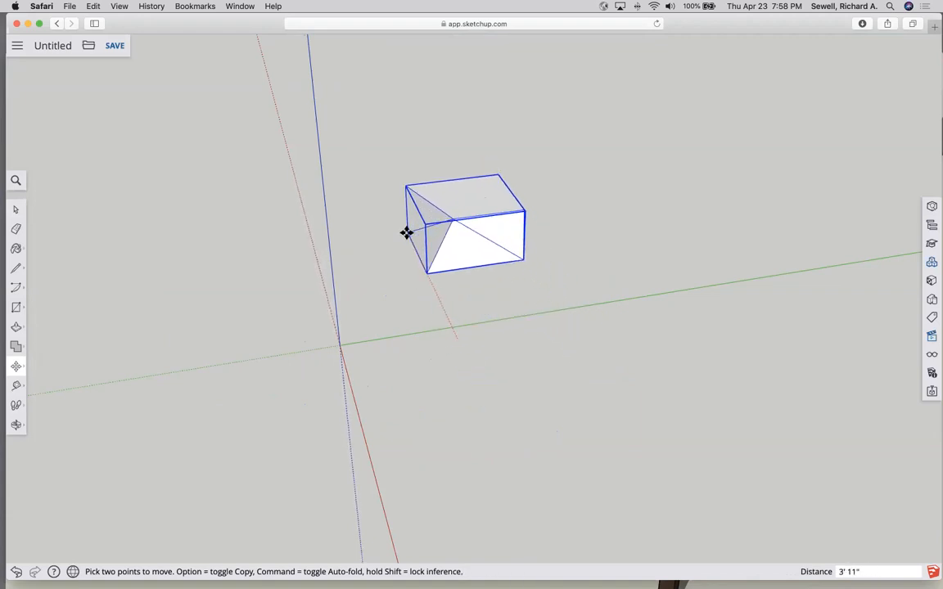
pyautogui.click(464, 361)
pyautogui.click(532, 324)
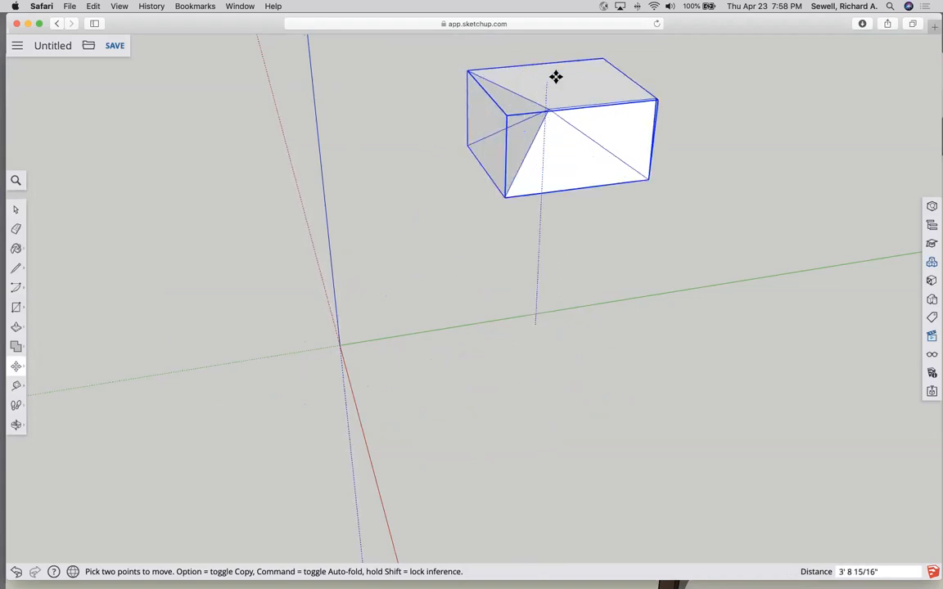
pyautogui.click(532, 65)
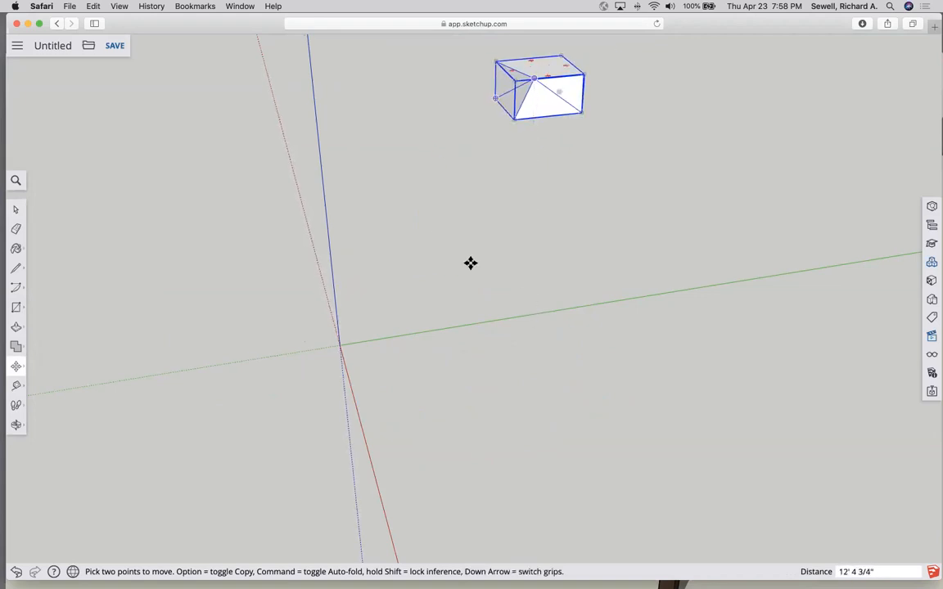
pyautogui.click(16, 425)
pyautogui.moveTo(535, 196); pyautogui.dragTo(229, 154)
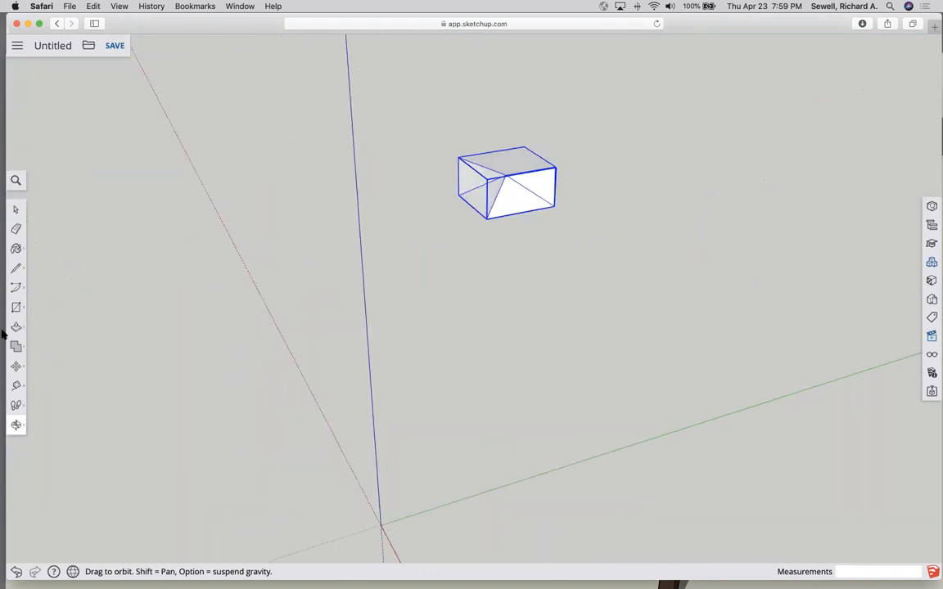
pyautogui.click(15, 211)
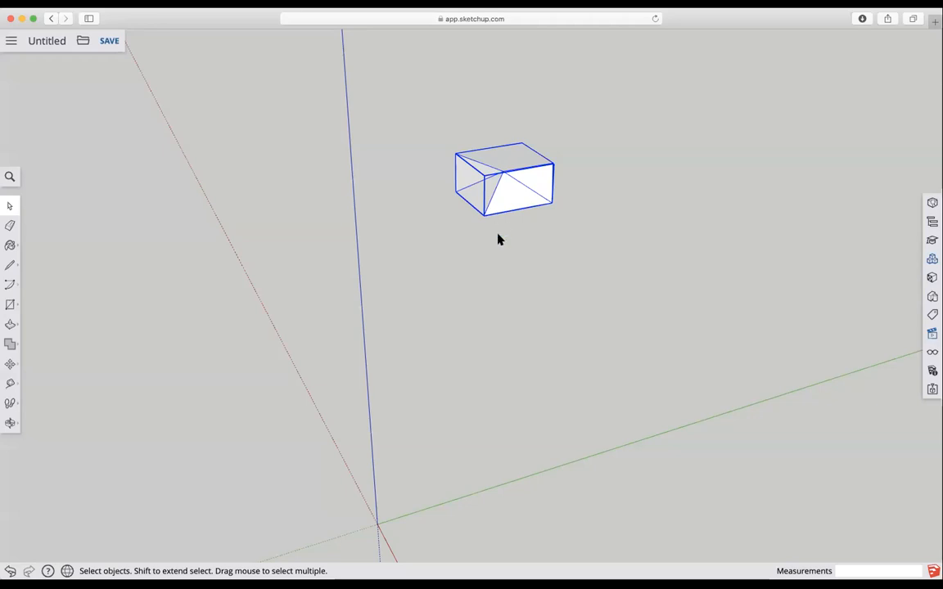
pyautogui.click(498, 239)
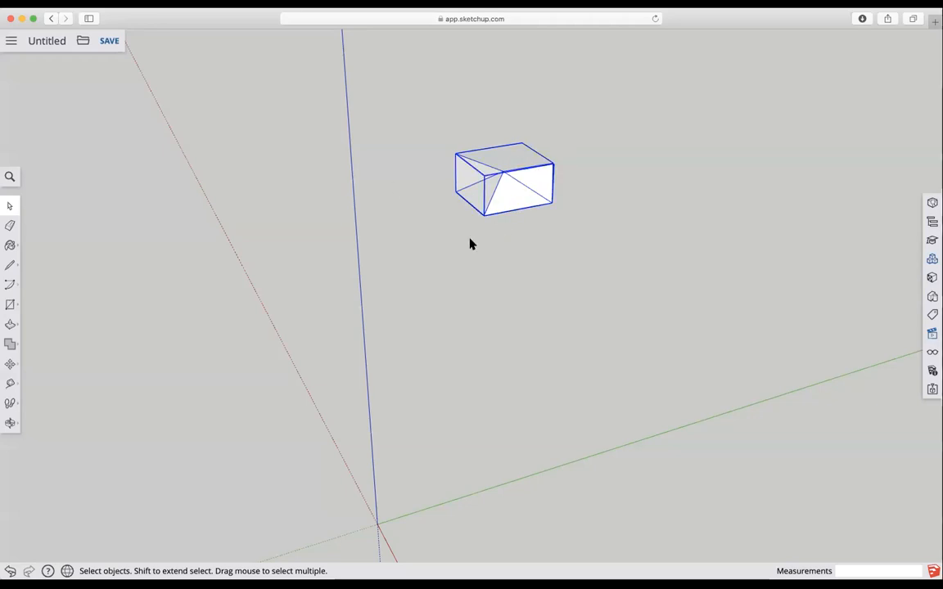
# Step: Start the Paint tool and look through the material library, including Colors, Brick, Cladding and Siding, and Wood
pyautogui.click(11, 245)
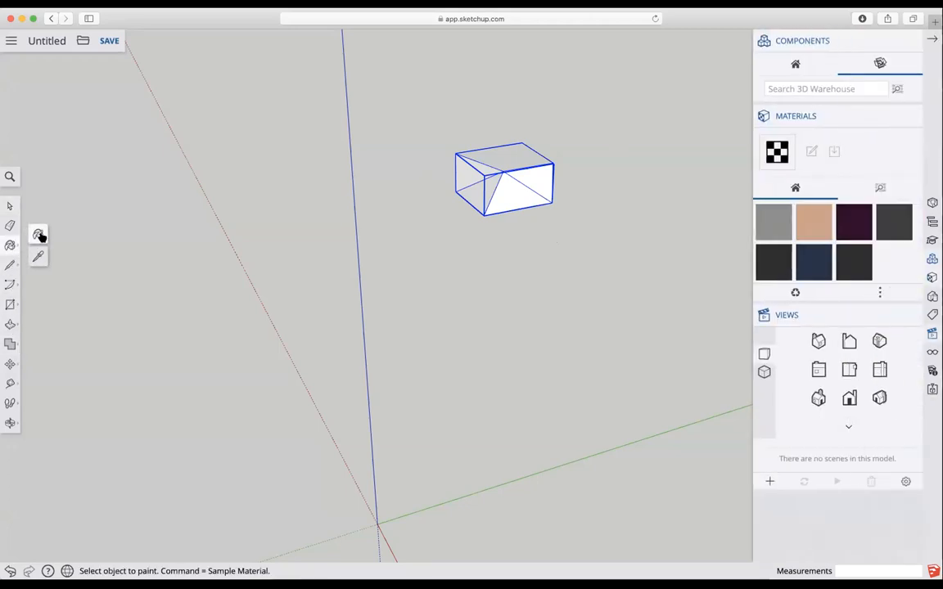
pyautogui.click(38, 236)
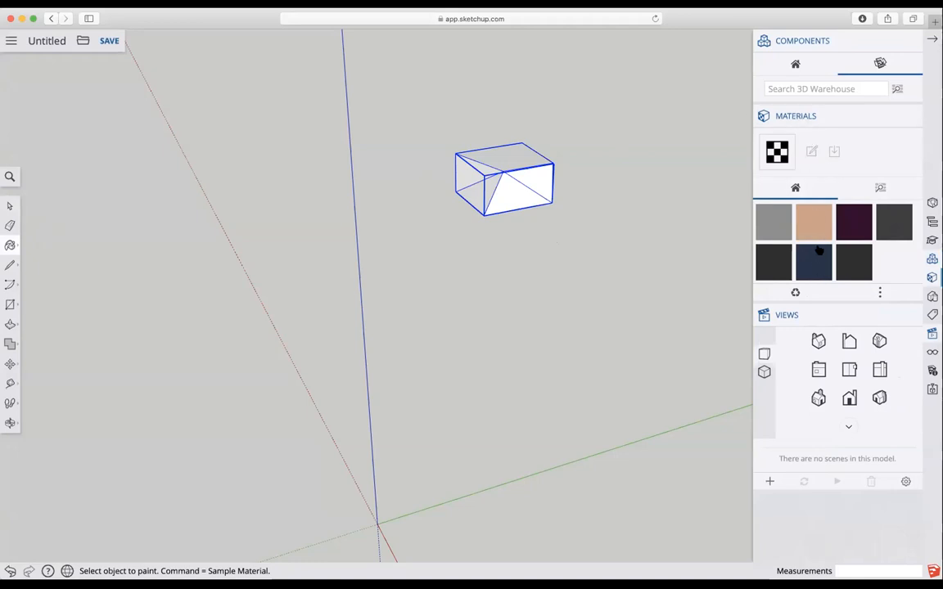
pyautogui.click(880, 190)
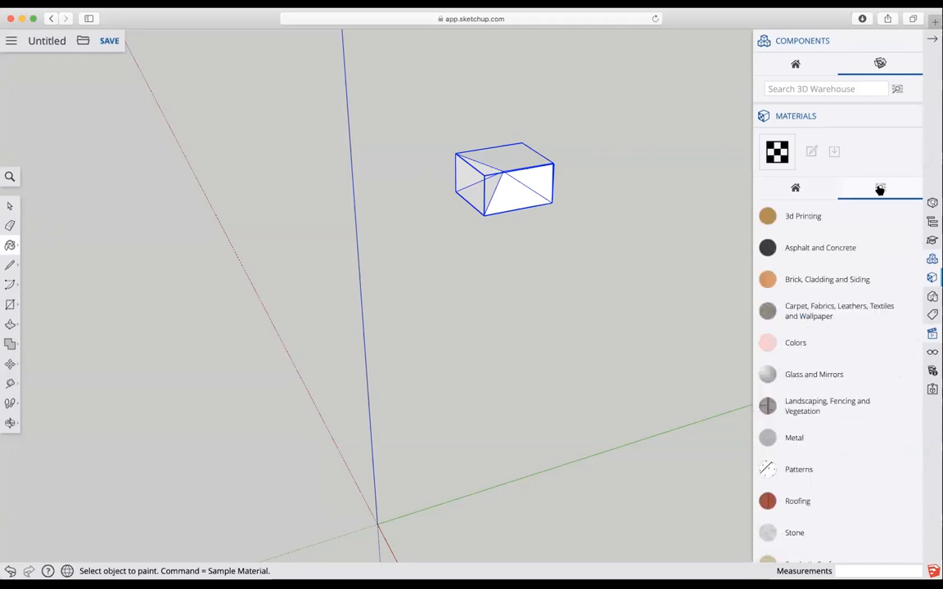
pyautogui.scroll(-3, 811, 223)
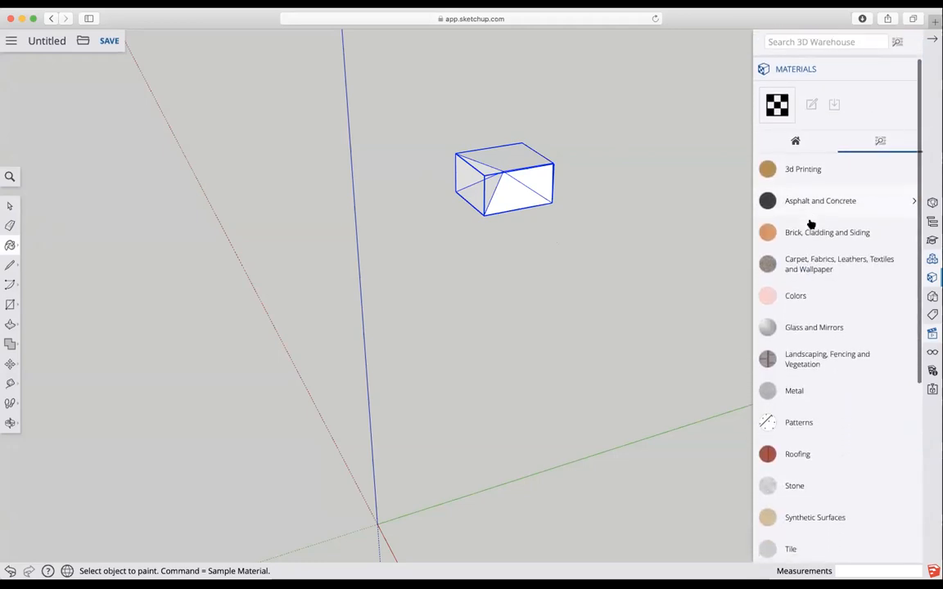
pyautogui.click(771, 287)
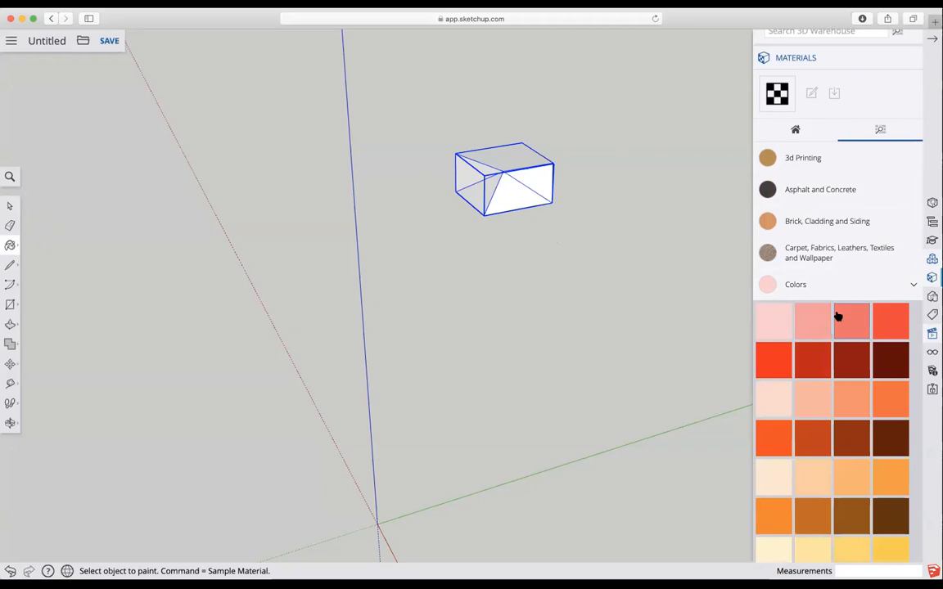
pyautogui.scroll(-5, 837, 316)
pyautogui.scroll(-6, 837, 316)
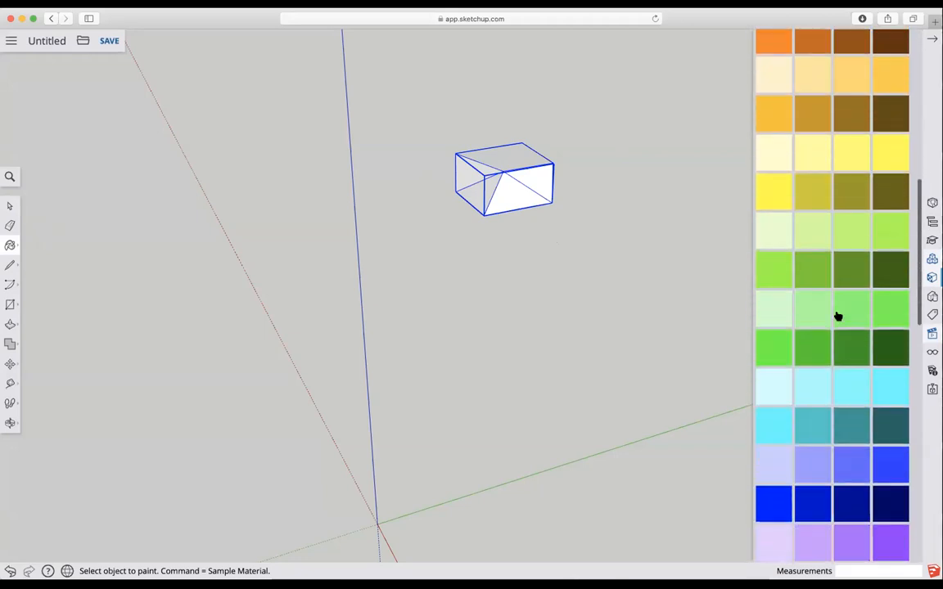
pyautogui.scroll(15, 835, 316)
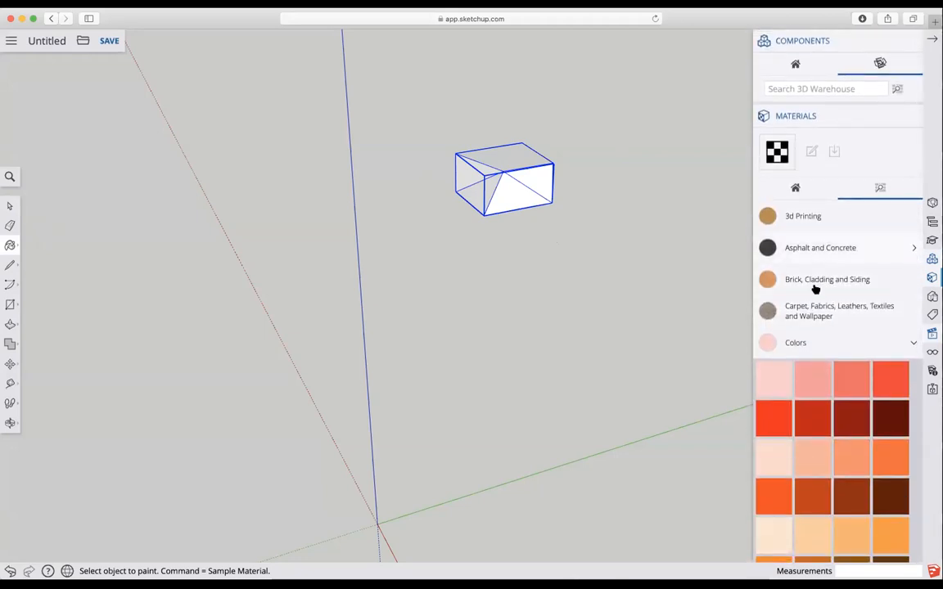
pyautogui.click(816, 280)
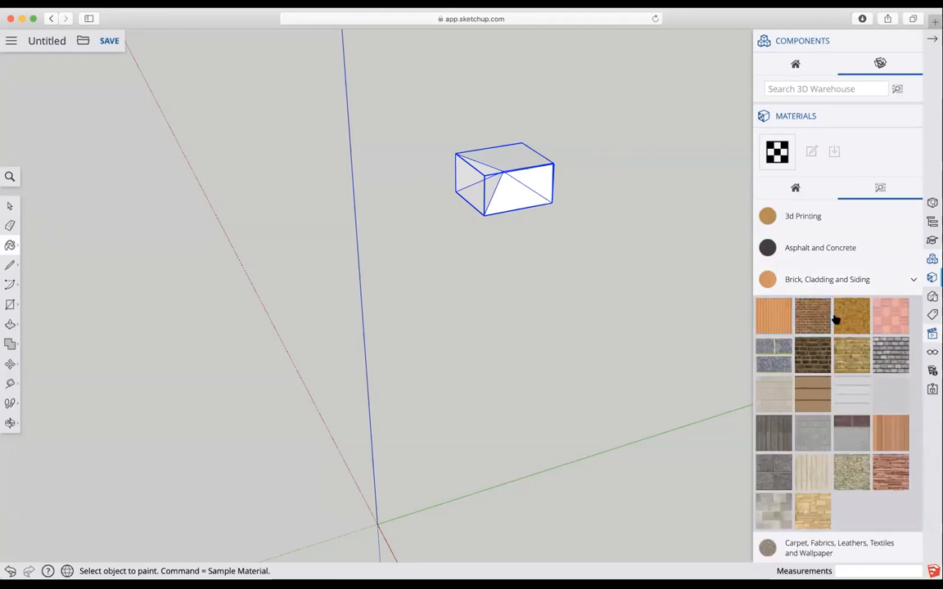
pyautogui.scroll(-5, 819, 345)
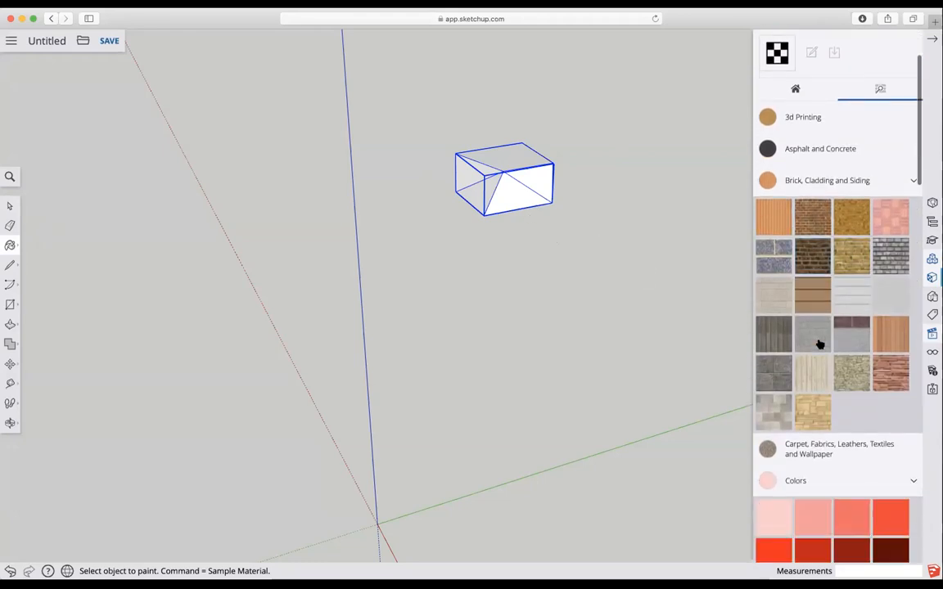
pyautogui.scroll(-20, 819, 344)
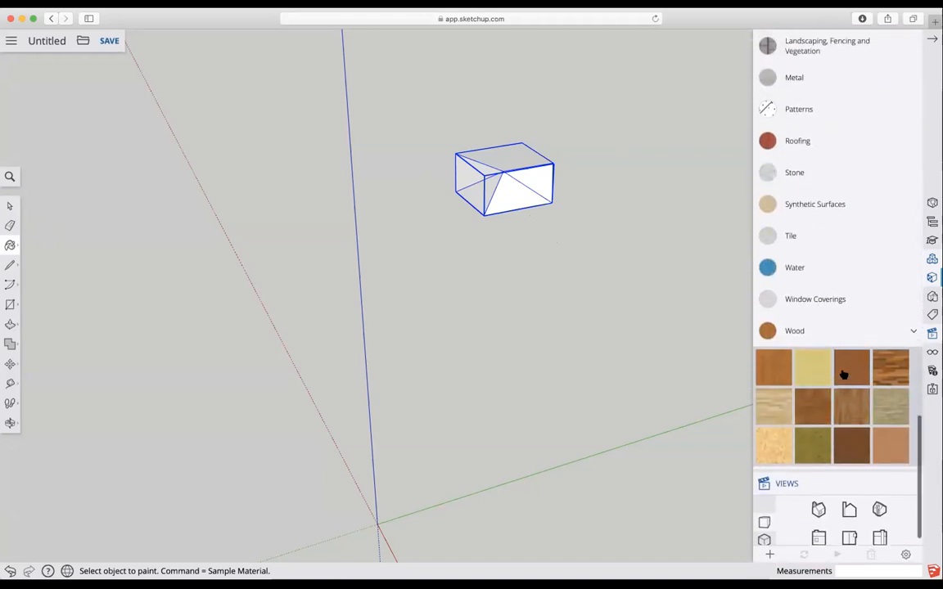
pyautogui.scroll(13, 844, 374)
pyautogui.scroll(15, 837, 206)
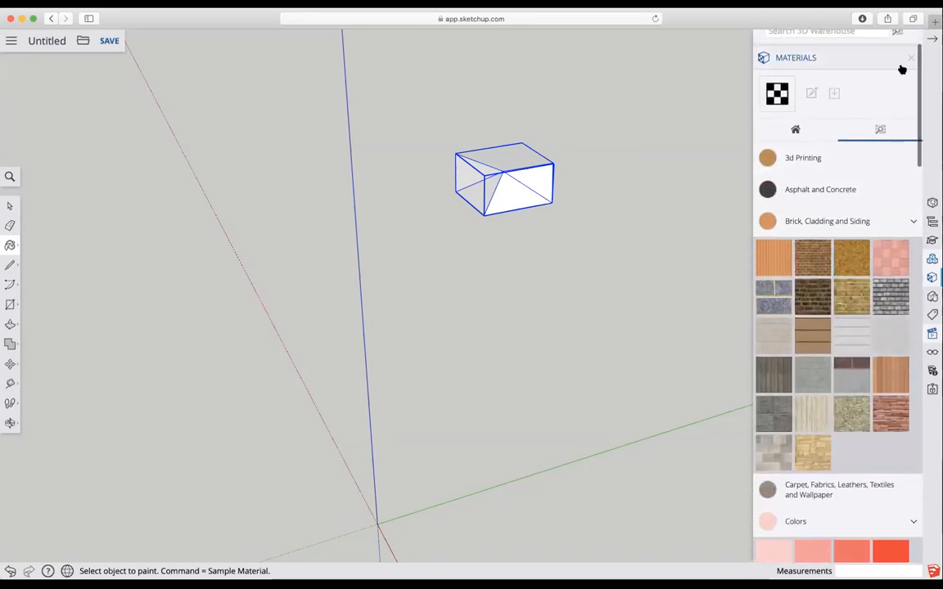
# Step: Close the Components and Views palettes so that only Materials stays open
pyautogui.click(910, 58)
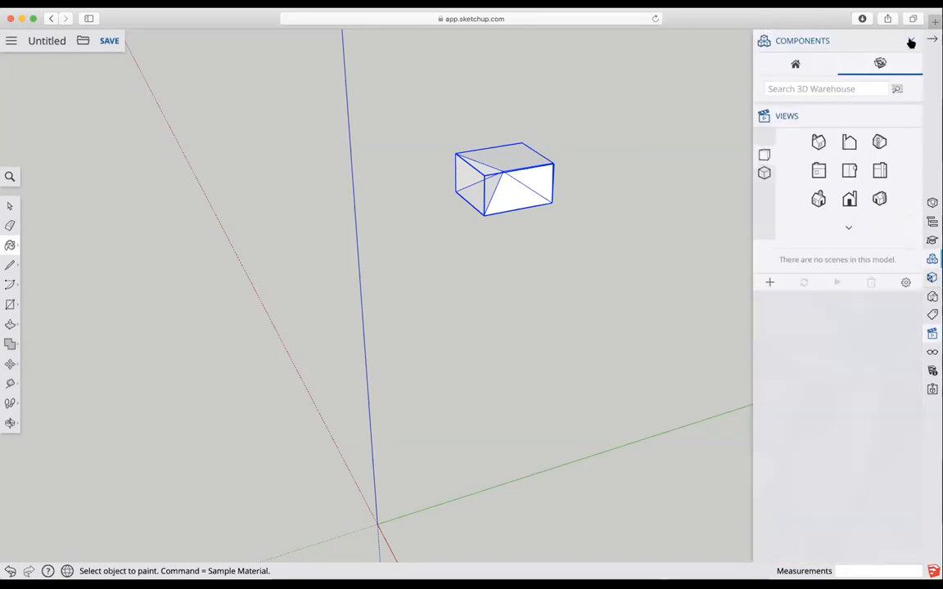
pyautogui.click(911, 41)
pyautogui.click(909, 40)
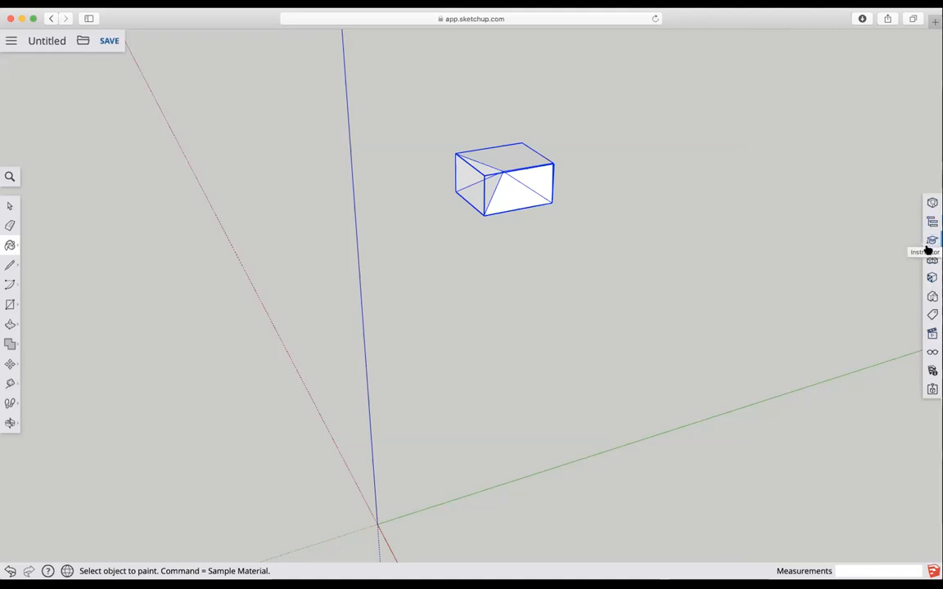
pyautogui.click(930, 277)
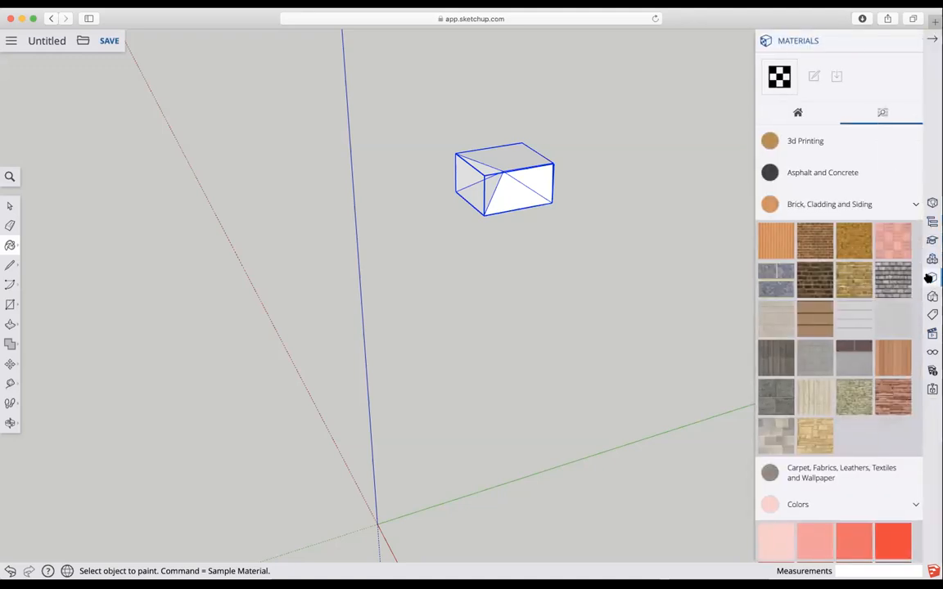
# Step: Collapse the Brick, Cladding and Siding collection and compare the materials in the model with the material library
pyautogui.click(912, 204)
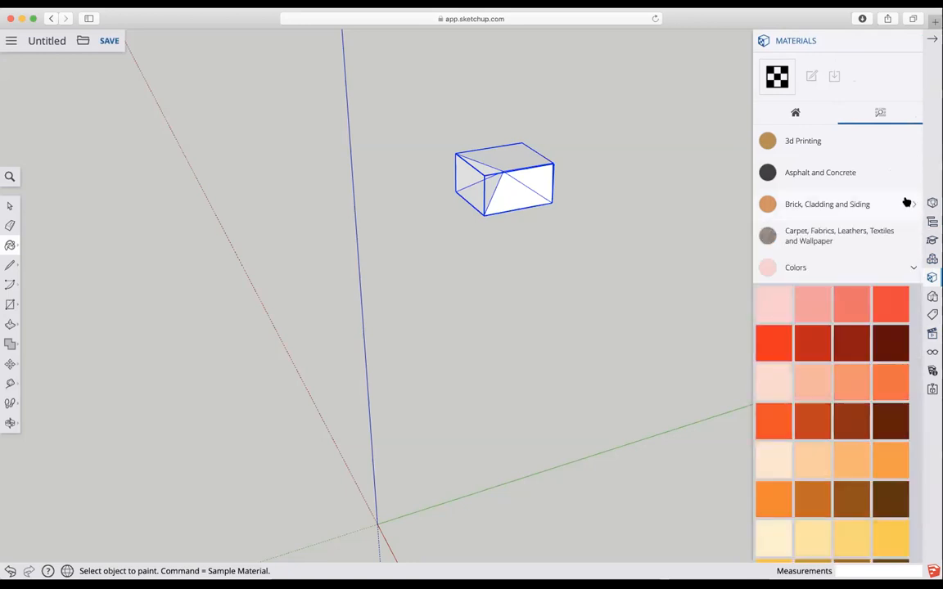
pyautogui.click(796, 115)
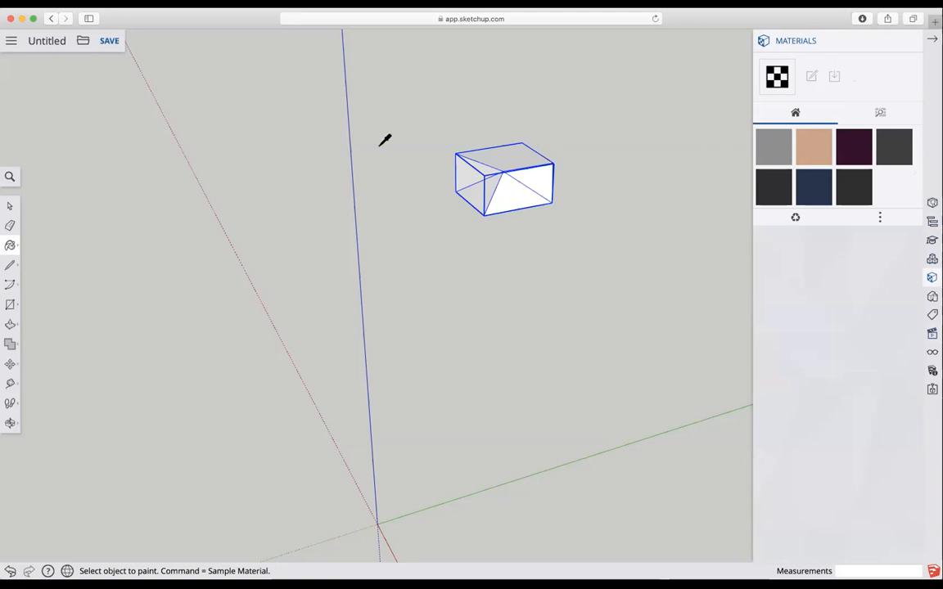
pyautogui.click(880, 113)
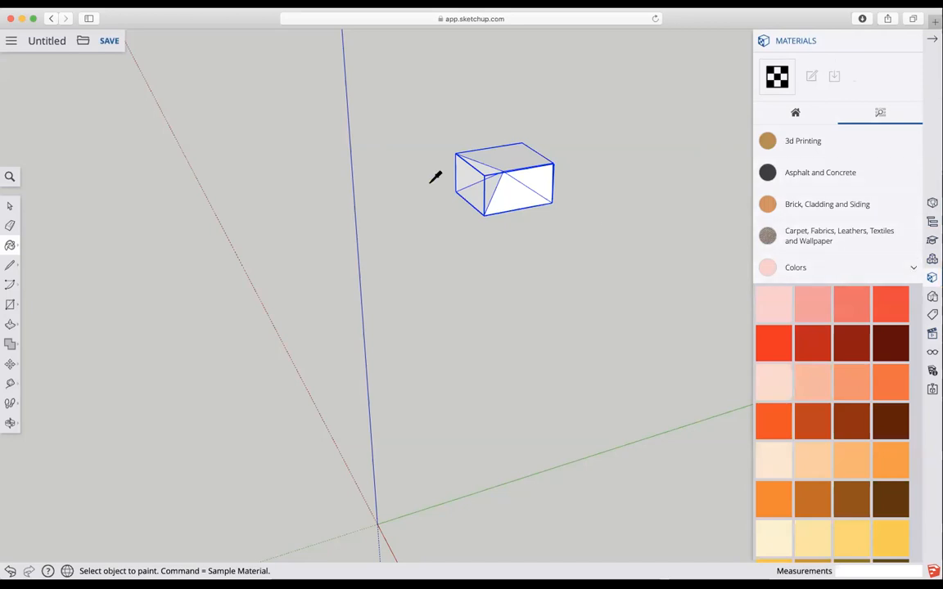
# Step: Paint the whole box component with Color A04 from the Colors collection
pyautogui.click(8, 211)
pyautogui.click(34, 236)
pyautogui.click(877, 307)
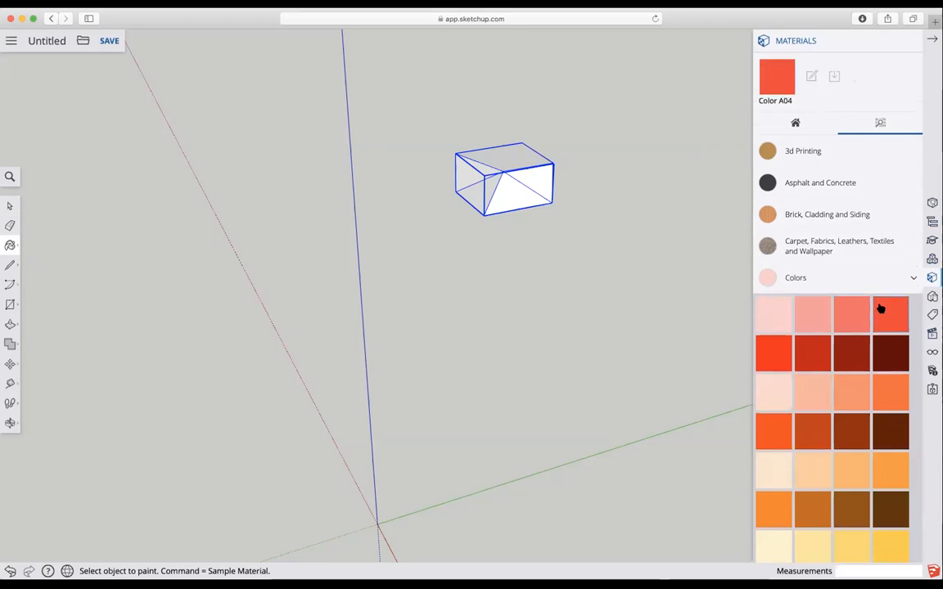
pyautogui.click(506, 161)
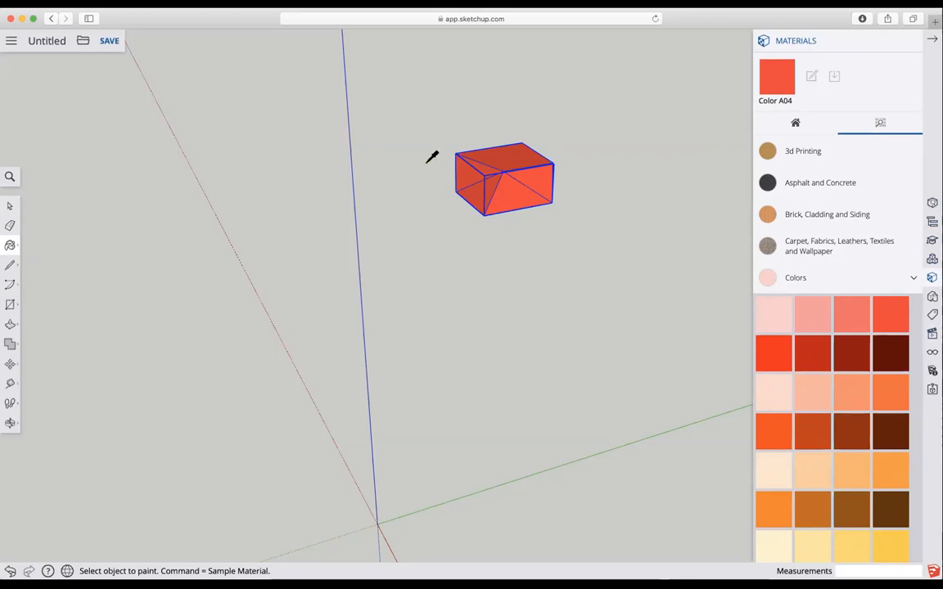
# Step: Explode the red box component into separate faces and clear the selection
pyautogui.click(10, 205)
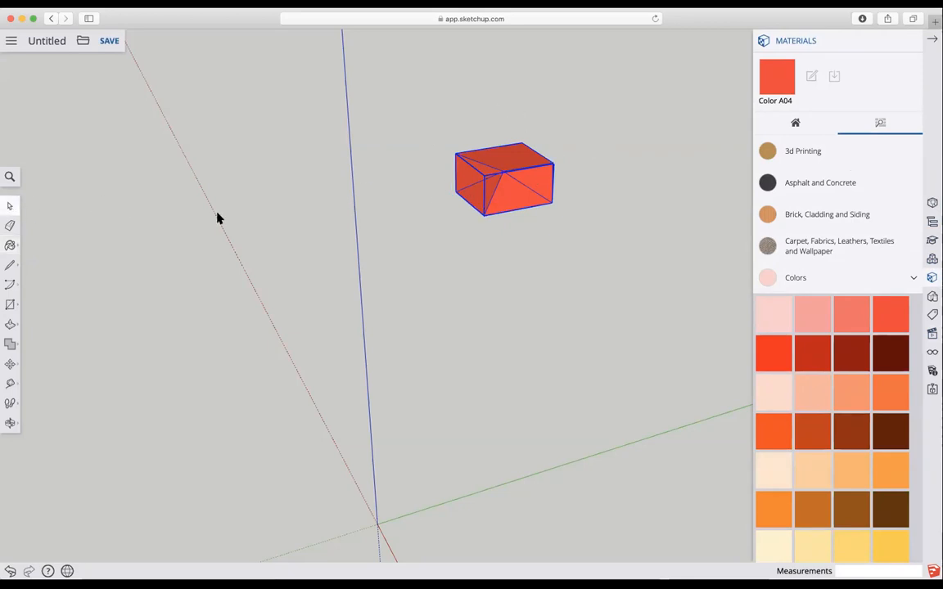
pyautogui.rightClick(519, 163)
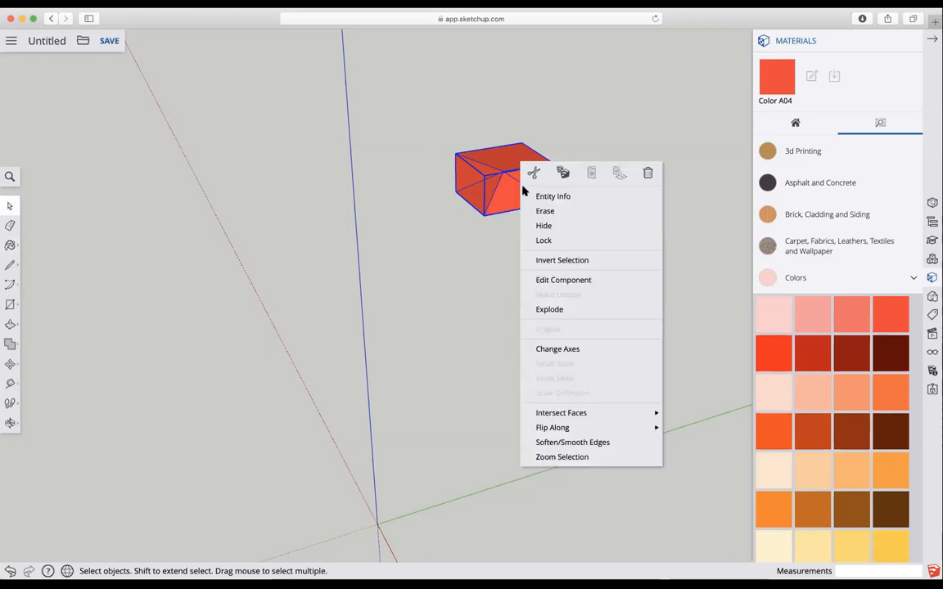
pyautogui.click(551, 311)
pyautogui.click(519, 254)
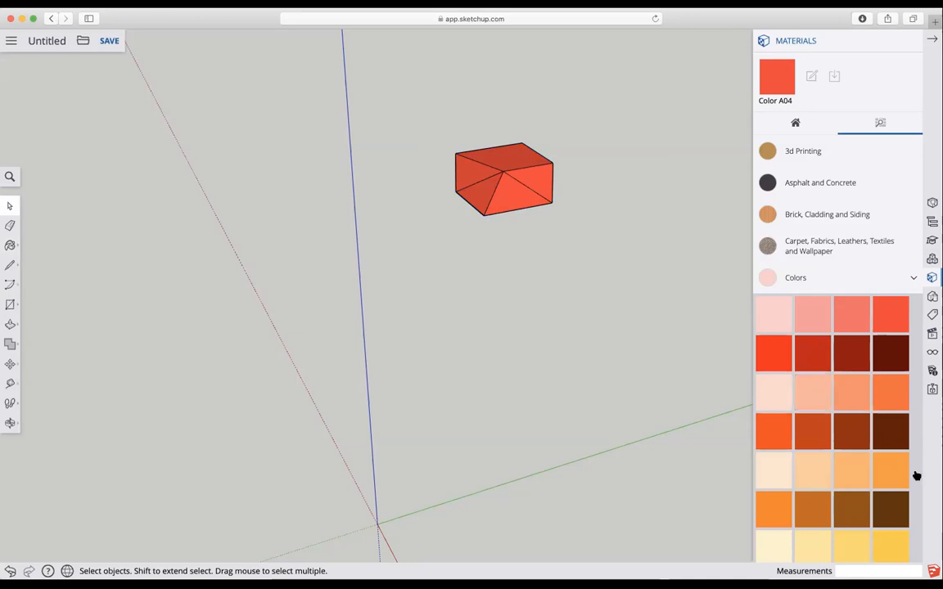
# Step: Paint the box's top, the lower triangle of its end and the upper triangle of its front with Color B08
pyautogui.click(890, 434)
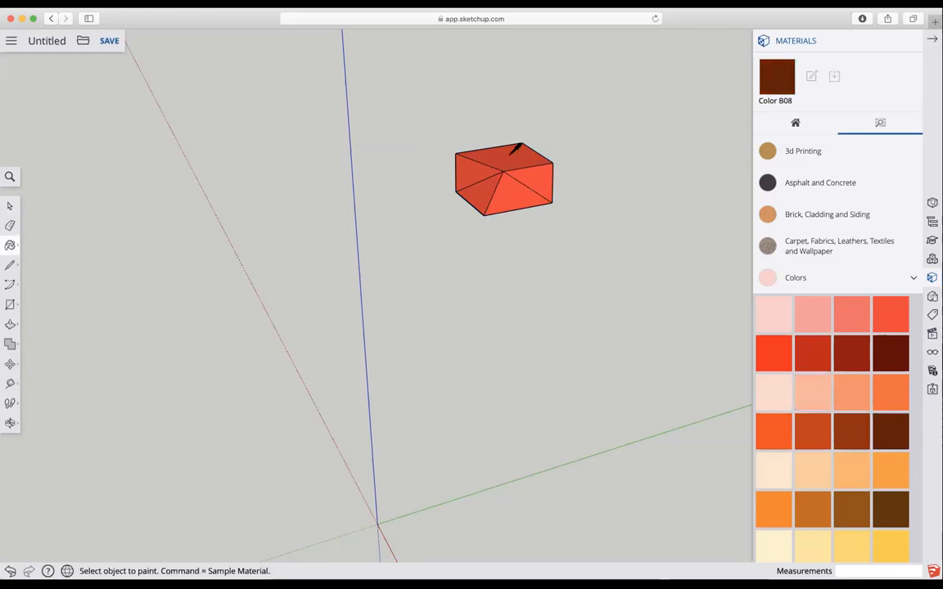
pyautogui.click(485, 189)
pyautogui.click(532, 176)
pyautogui.click(514, 152)
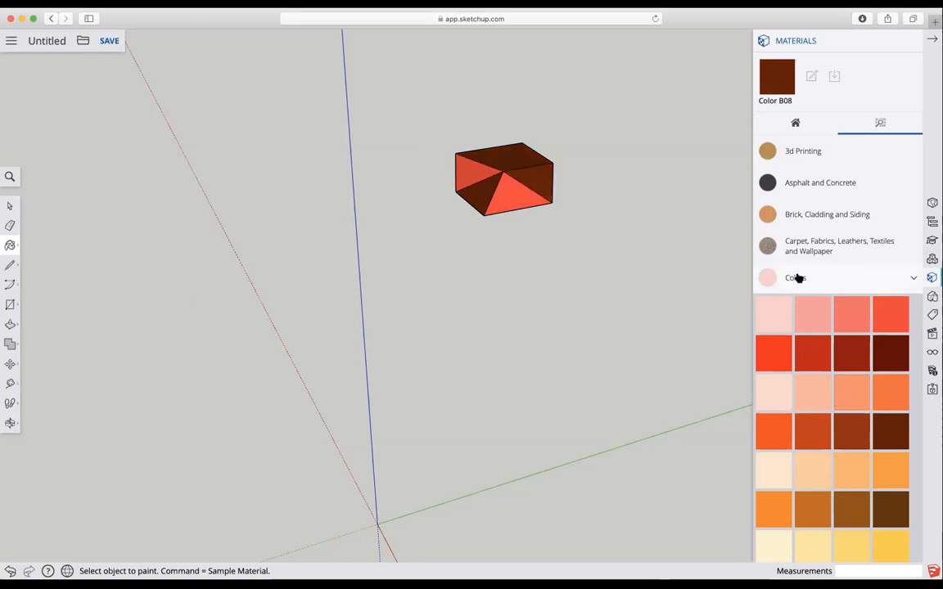
# Step: Paint the top and the front's lower triangle with Brick Rough Dark and the front's upper triangle with Brick Antique 01
pyautogui.click(810, 216)
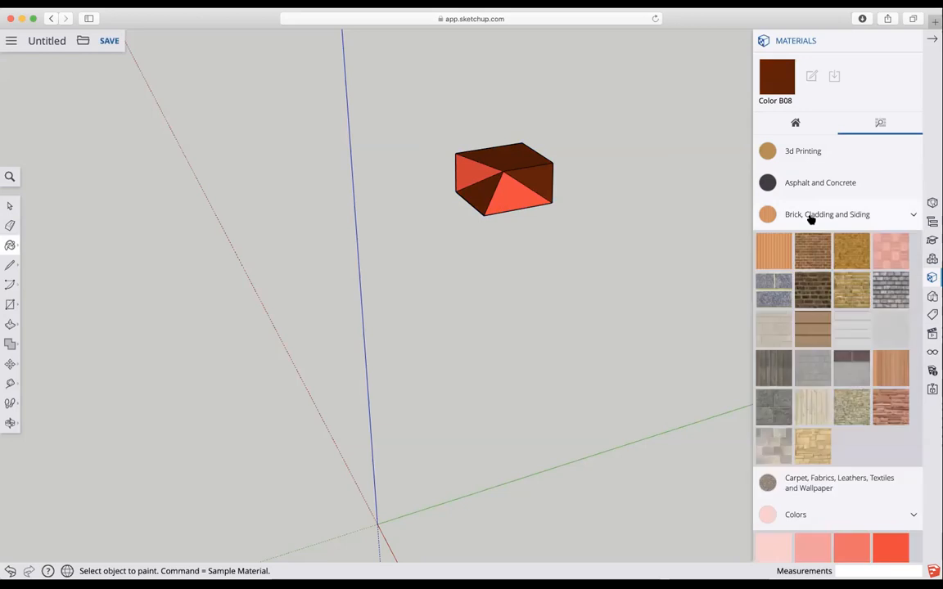
pyautogui.click(820, 283)
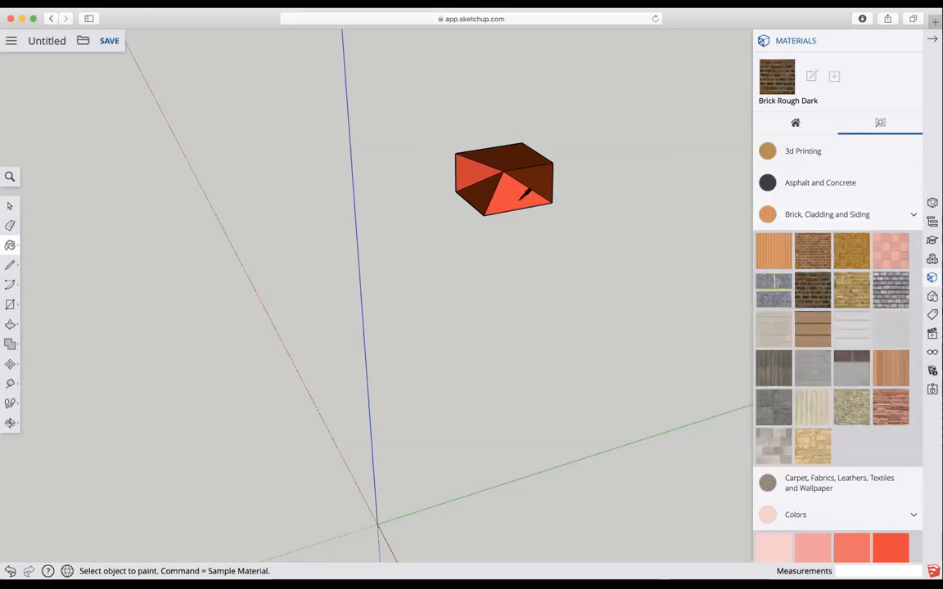
pyautogui.click(507, 196)
pyautogui.click(521, 145)
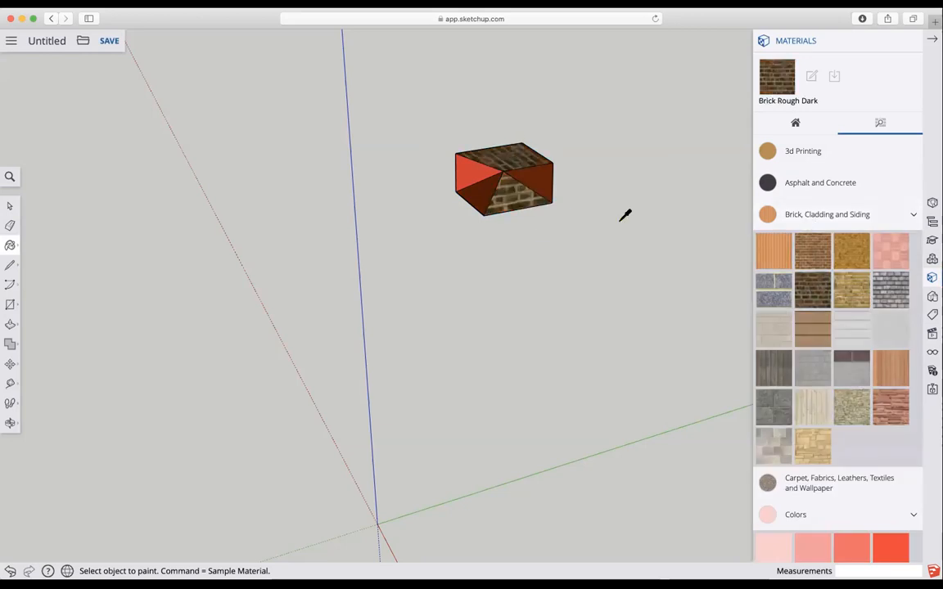
pyautogui.click(542, 172)
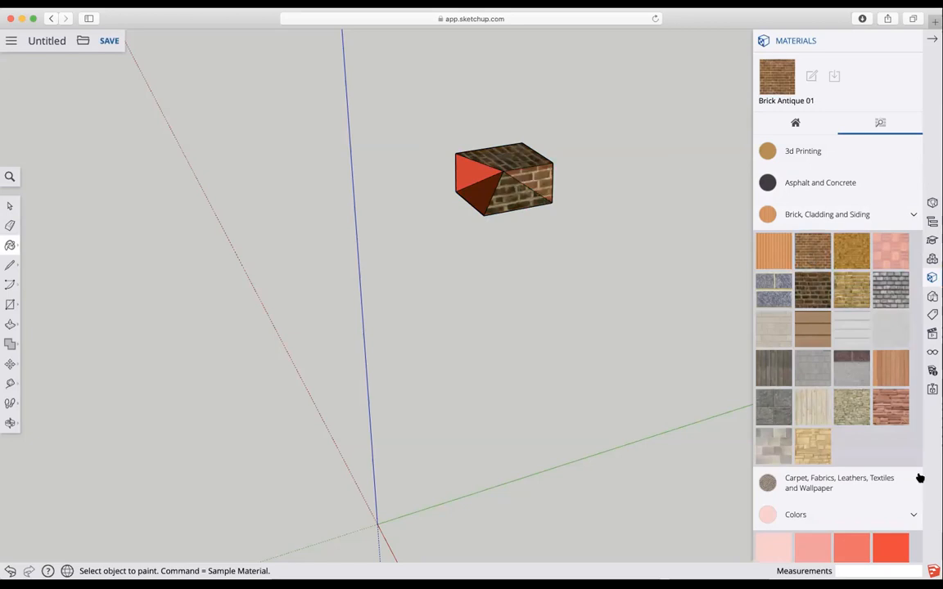
# Step: Paint both triangles of the box's end with Wood Floor Parquet from the Wood collection
pyautogui.scroll(-15, 872, 432)
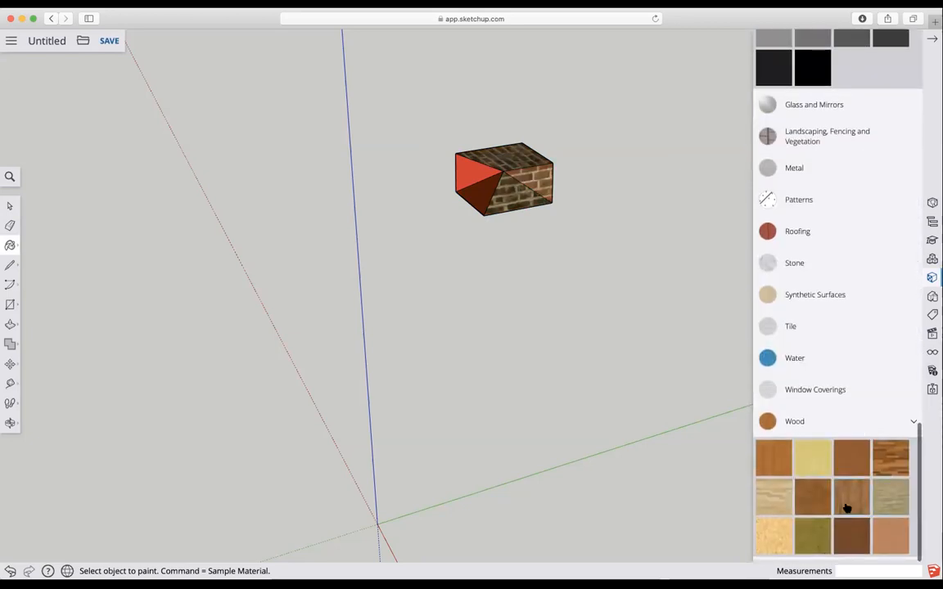
pyautogui.click(477, 171)
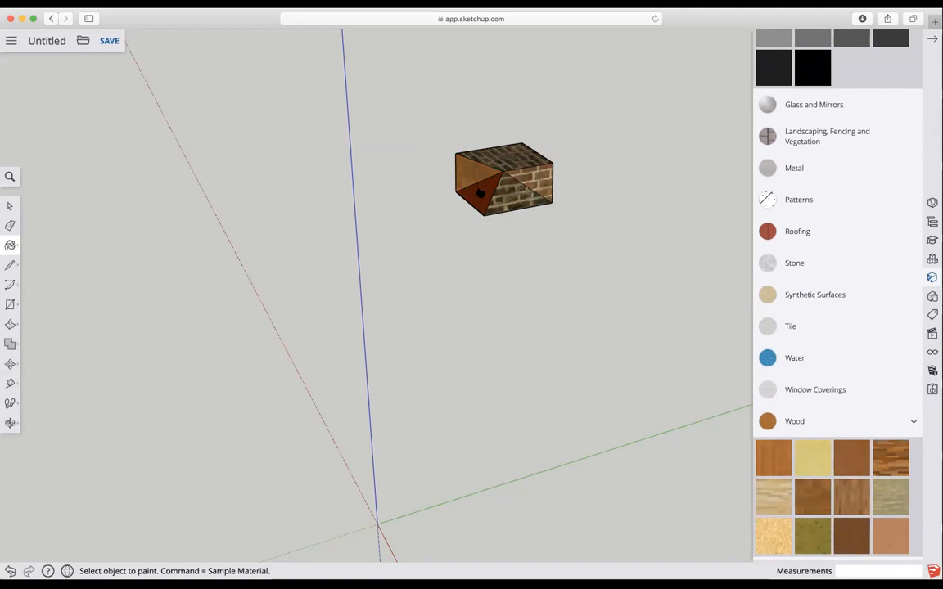
pyautogui.click(9, 422)
pyautogui.moveTo(545, 225); pyautogui.dragTo(167, 283)
# Step: Look at the Glass and Mirrors materials with the Paint tool, collapse the collection and close the Materials palette
pyautogui.click(10, 245)
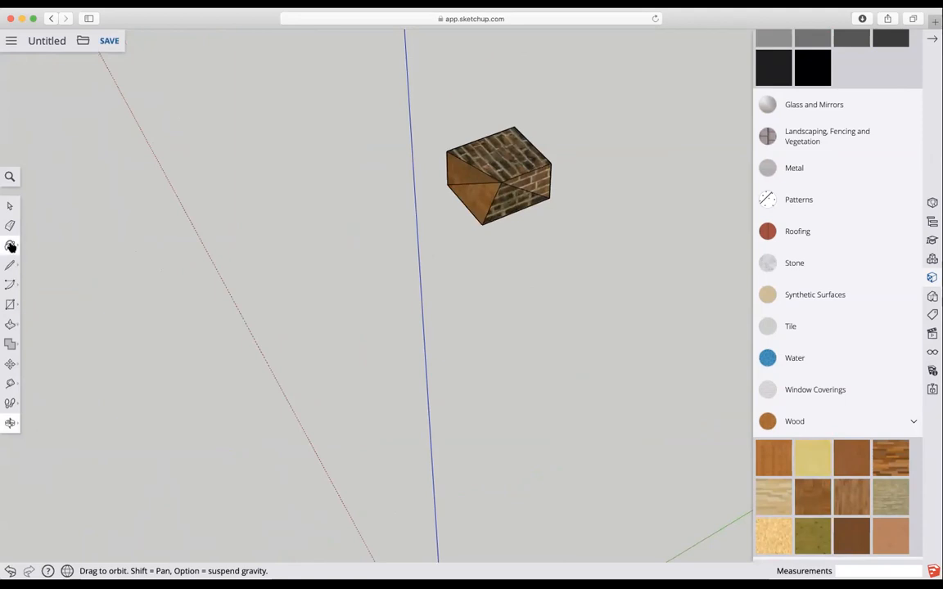
pyautogui.click(863, 105)
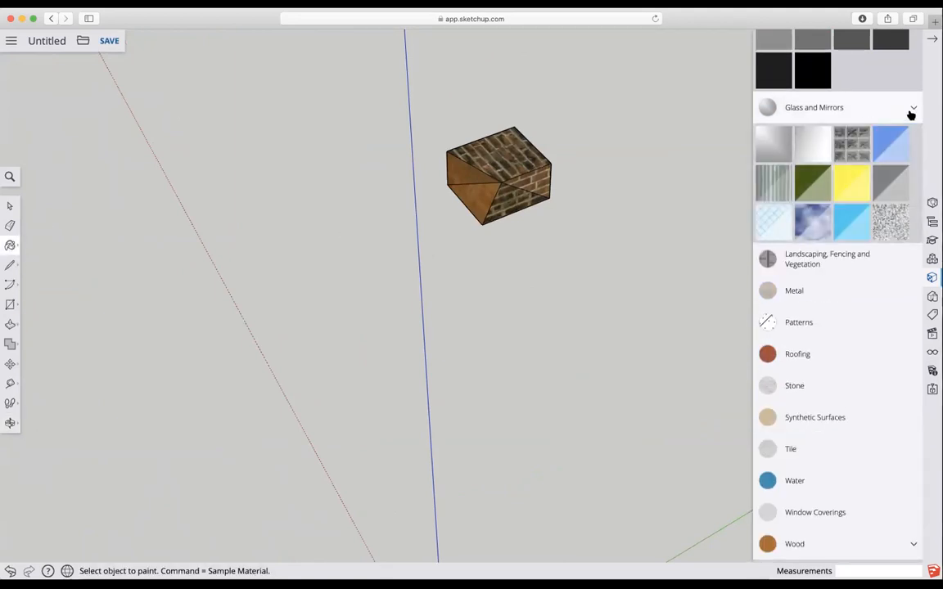
pyautogui.click(906, 116)
pyautogui.scroll(10, 905, 118)
pyautogui.scroll(10, 904, 119)
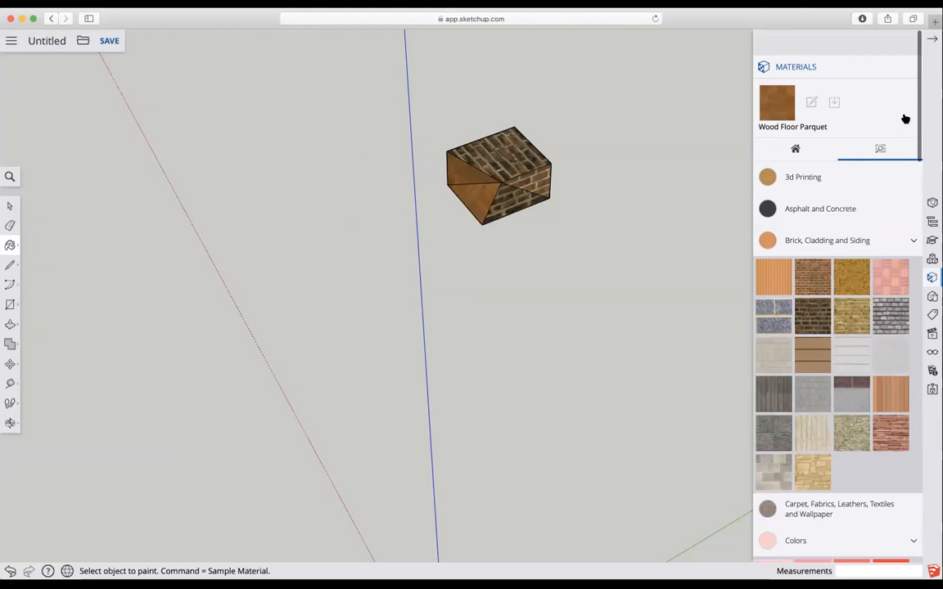
pyautogui.click(909, 42)
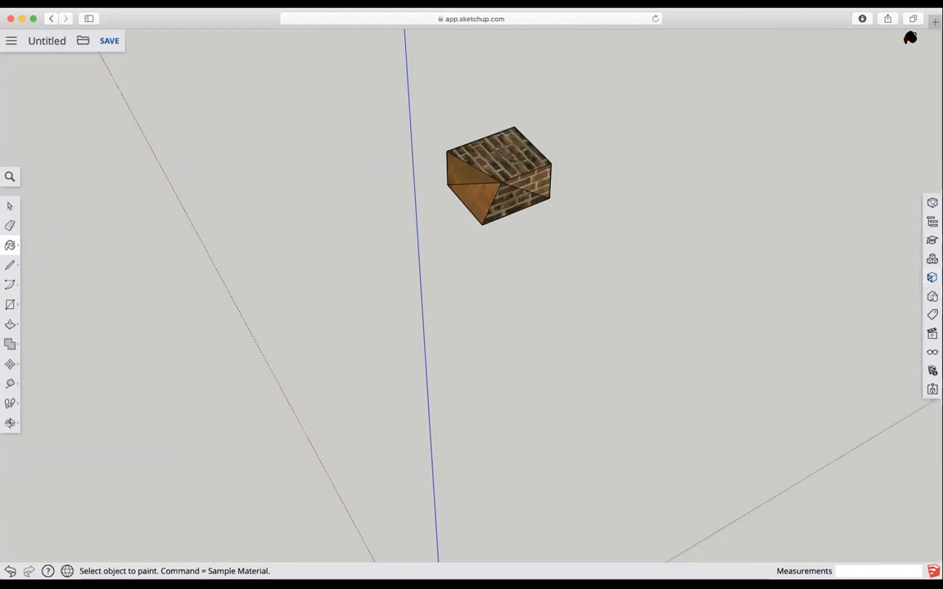
# Step: Reopen Materials with the Paint tool, collapse Brick, Cladding and Siding and Colors, and check the materials used in the model
pyautogui.click(10, 247)
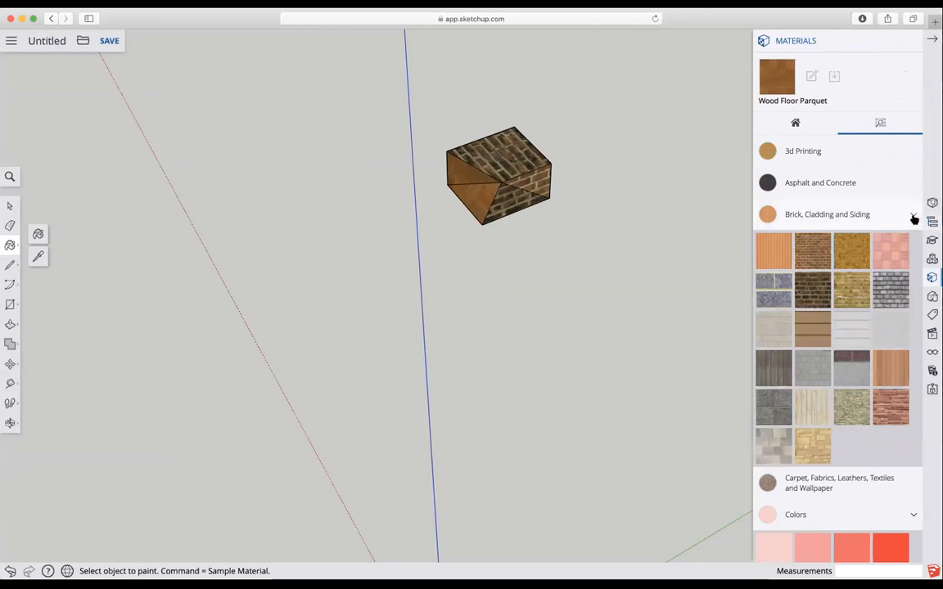
pyautogui.click(822, 215)
pyautogui.click(795, 124)
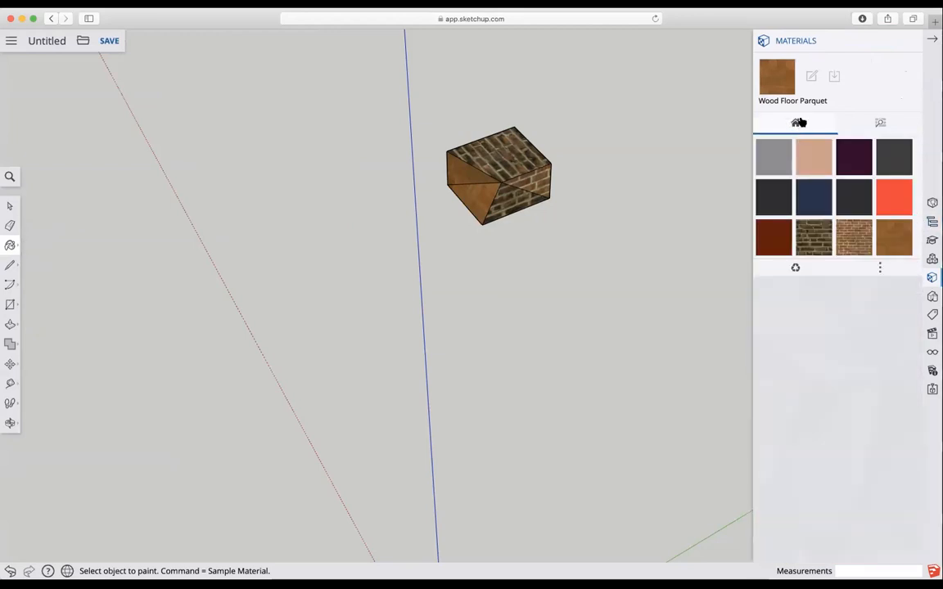
pyautogui.click(881, 122)
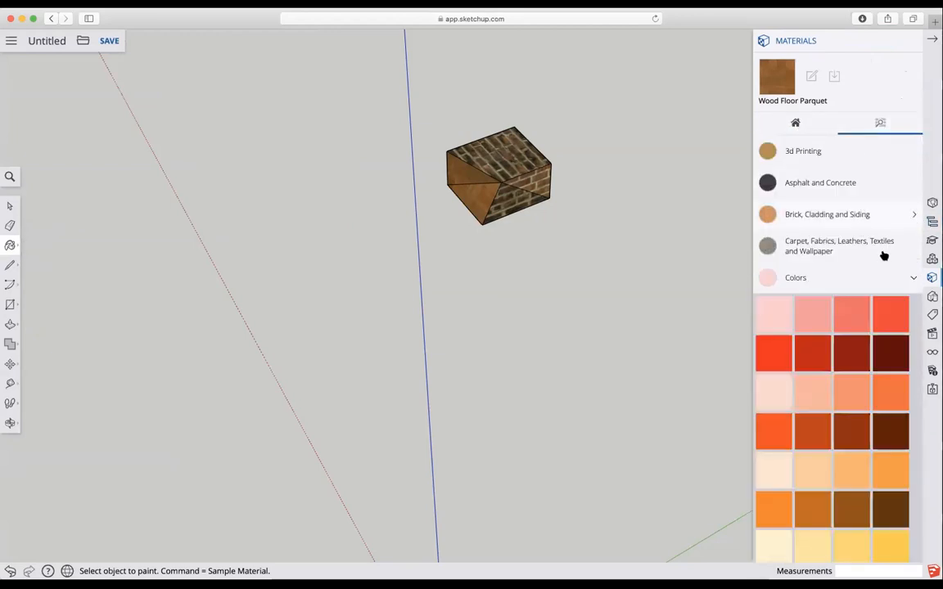
pyautogui.click(909, 280)
pyautogui.scroll(-5, 820, 322)
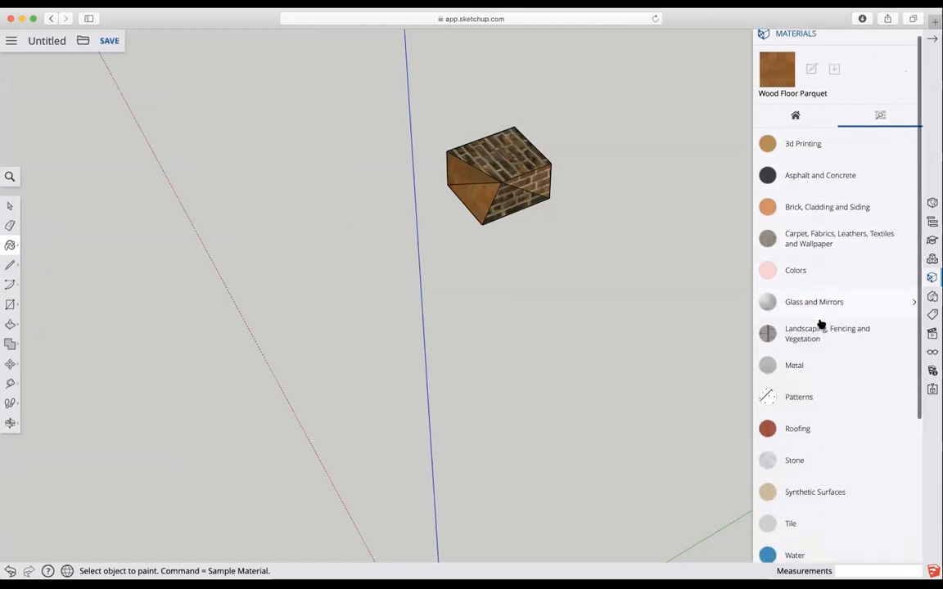
pyautogui.scroll(-1, 820, 321)
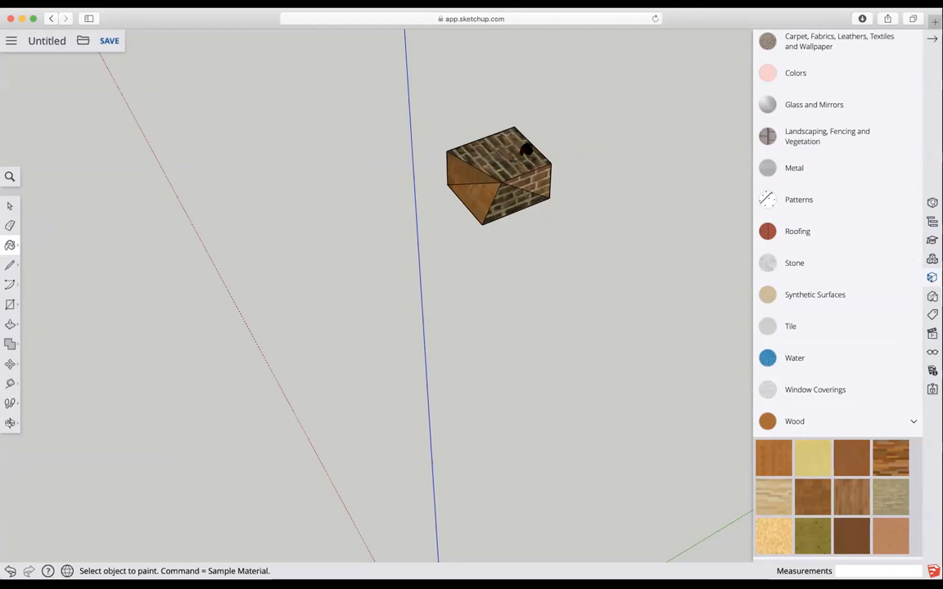
# Step: Paint the box's top face with the first orange-brown material of the Wood collection
pyautogui.scroll(5, 526, 149)
pyautogui.click(9, 205)
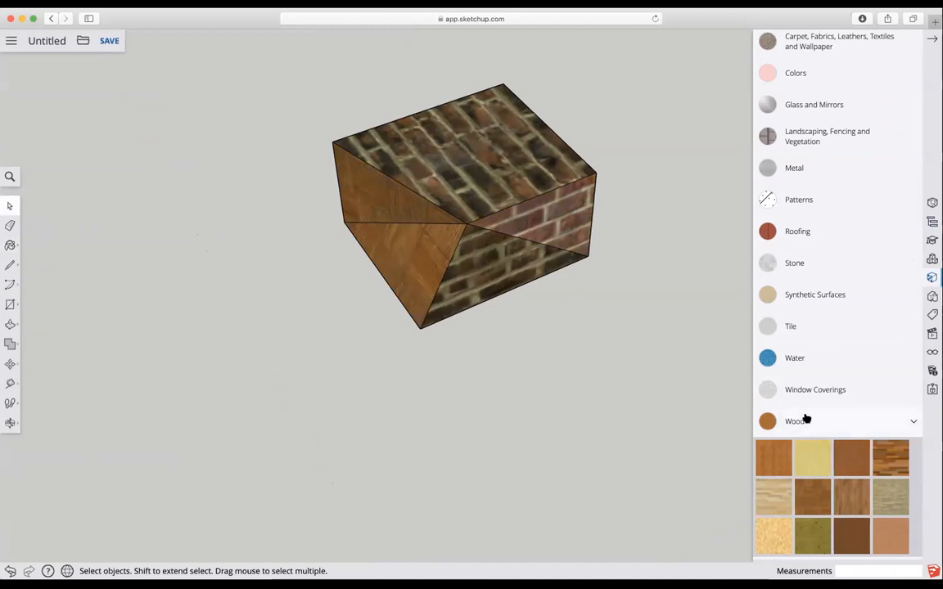
pyautogui.click(770, 455)
pyautogui.click(518, 159)
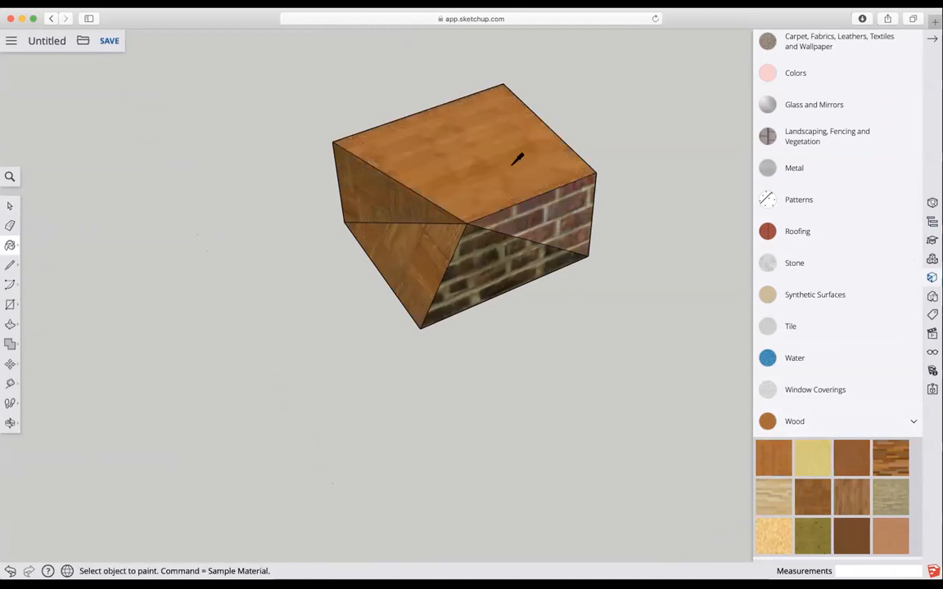
# Step: Paint the box's top face with the first blue pool-water material of the Water collection and return to the Select tool
pyautogui.click(800, 360)
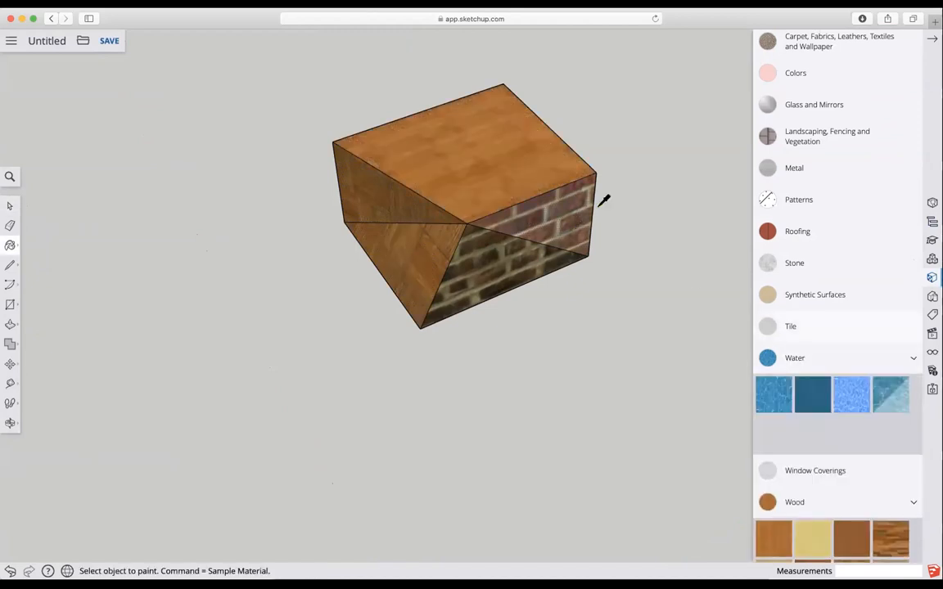
pyautogui.click(787, 405)
pyautogui.click(425, 114)
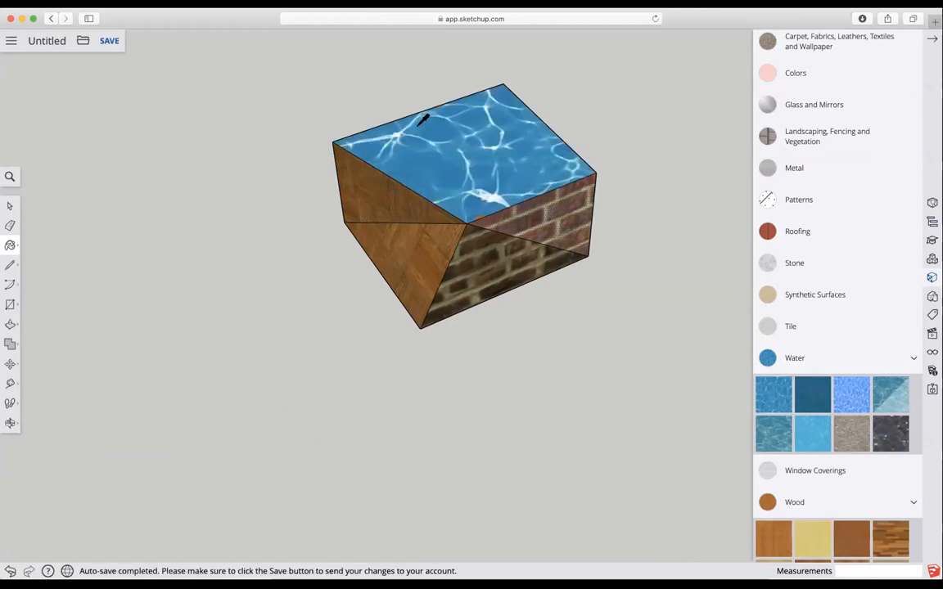
pyautogui.click(11, 206)
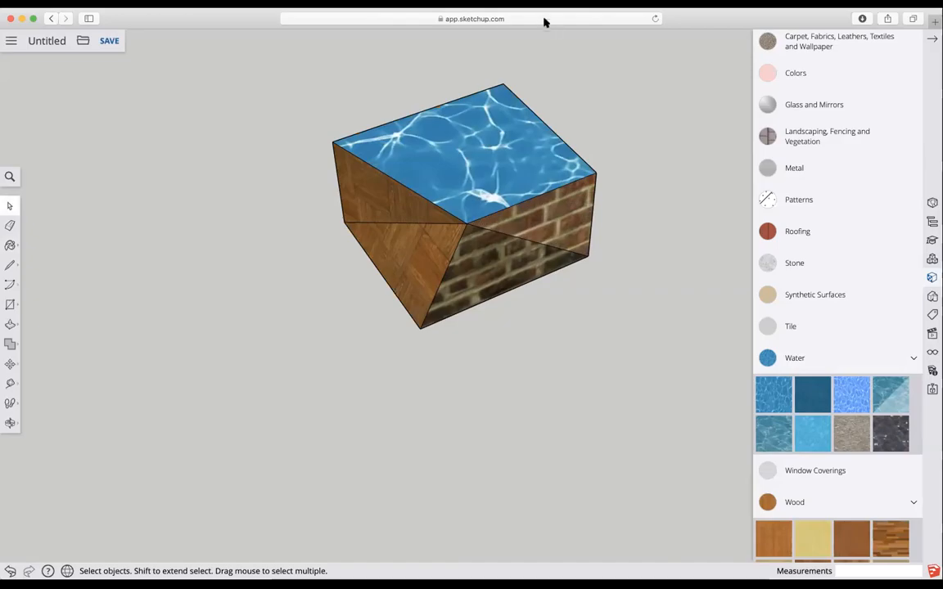